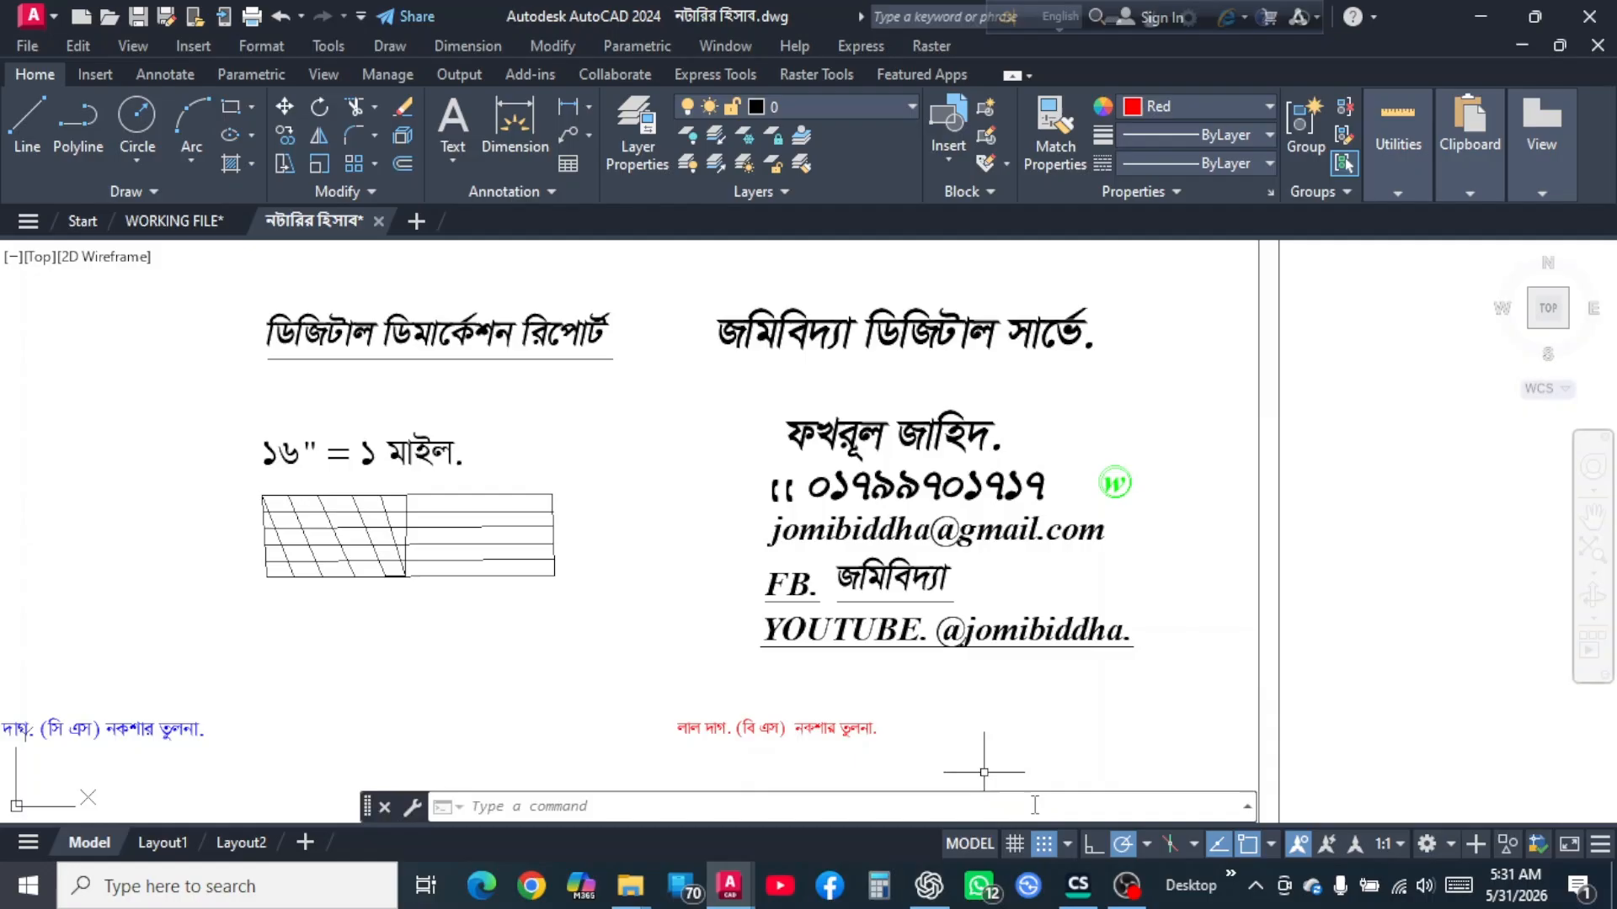
Switch to the খতিয়ান প্রিন্ট আর এস_280 PDF in CamScanner and open the Calculator over it, clear of the land-area column.
left_click(1070, 893)
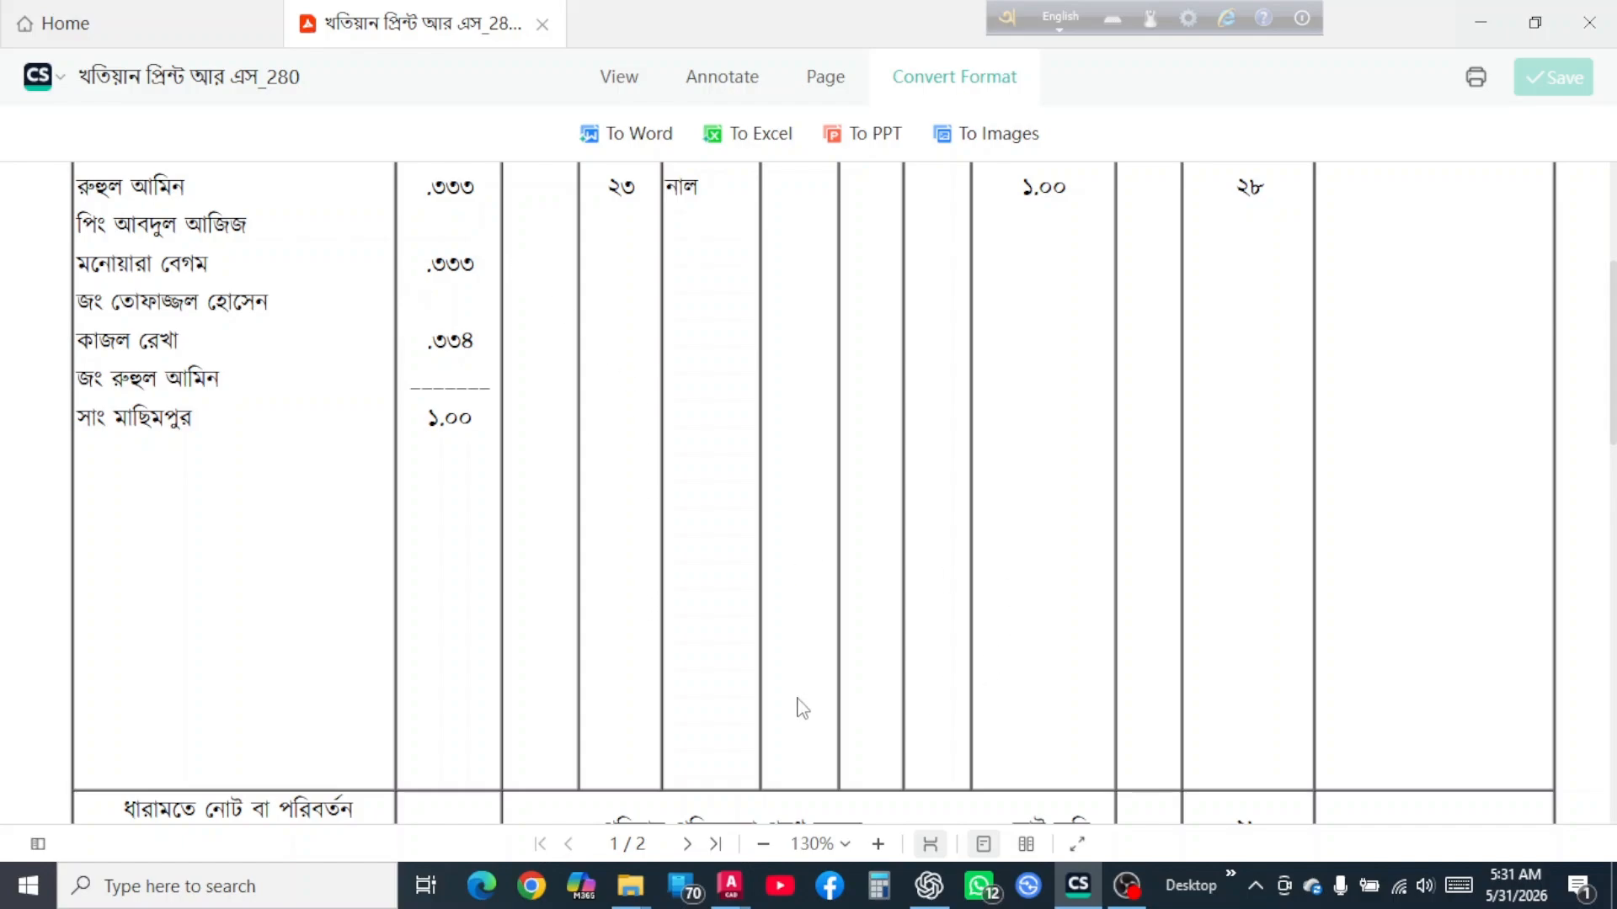
left_click(881, 896)
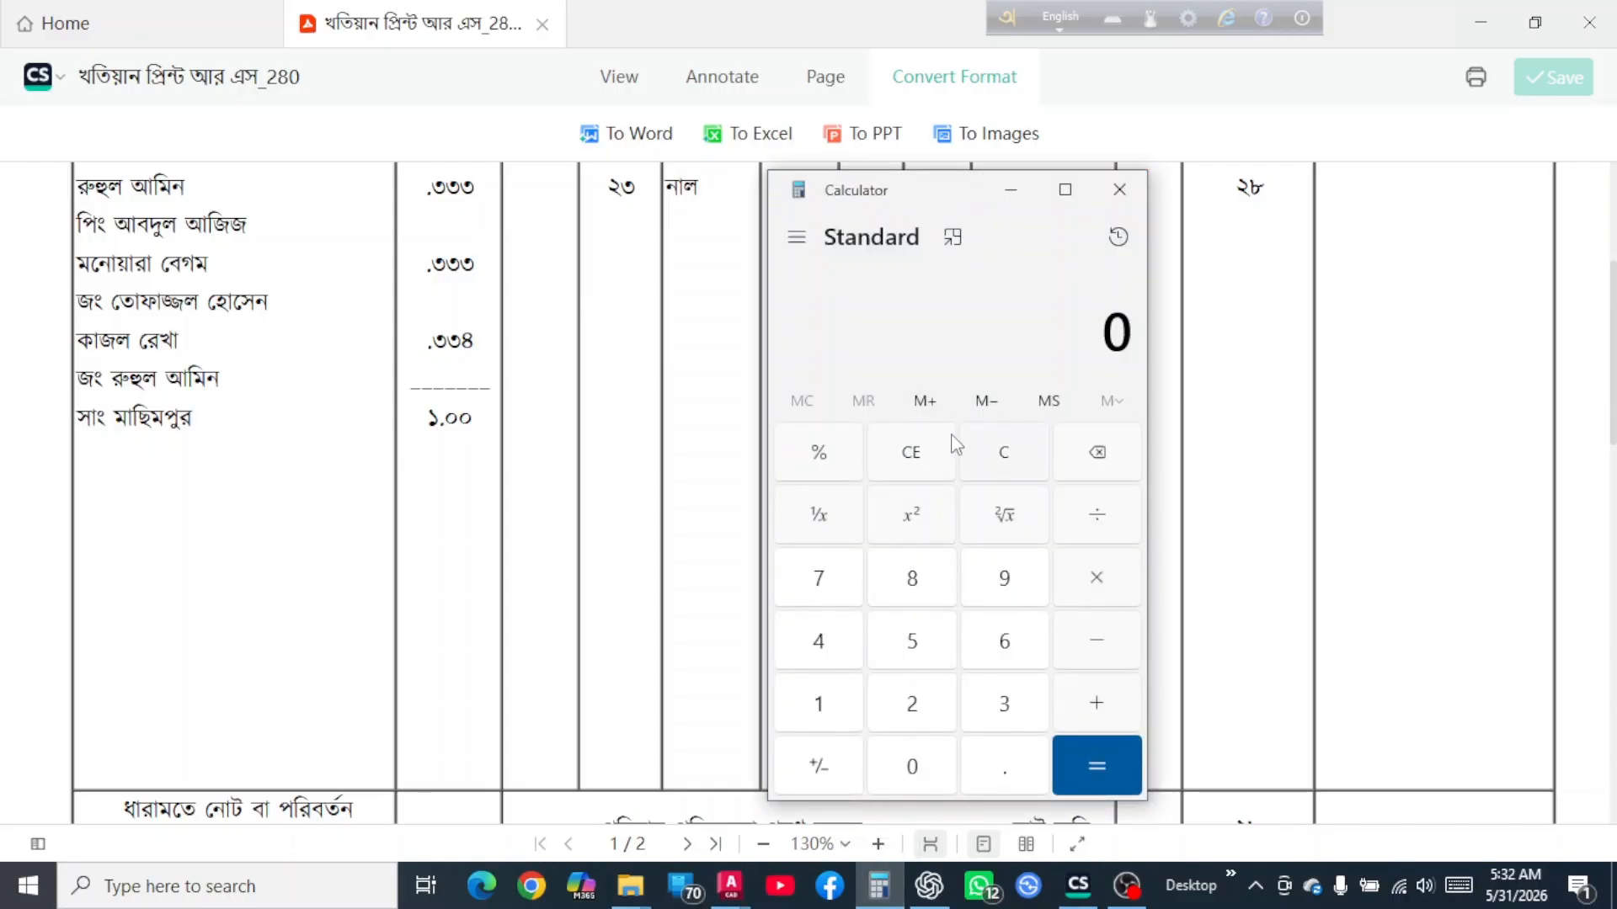
left_click_drag(945, 200, 842, 266)
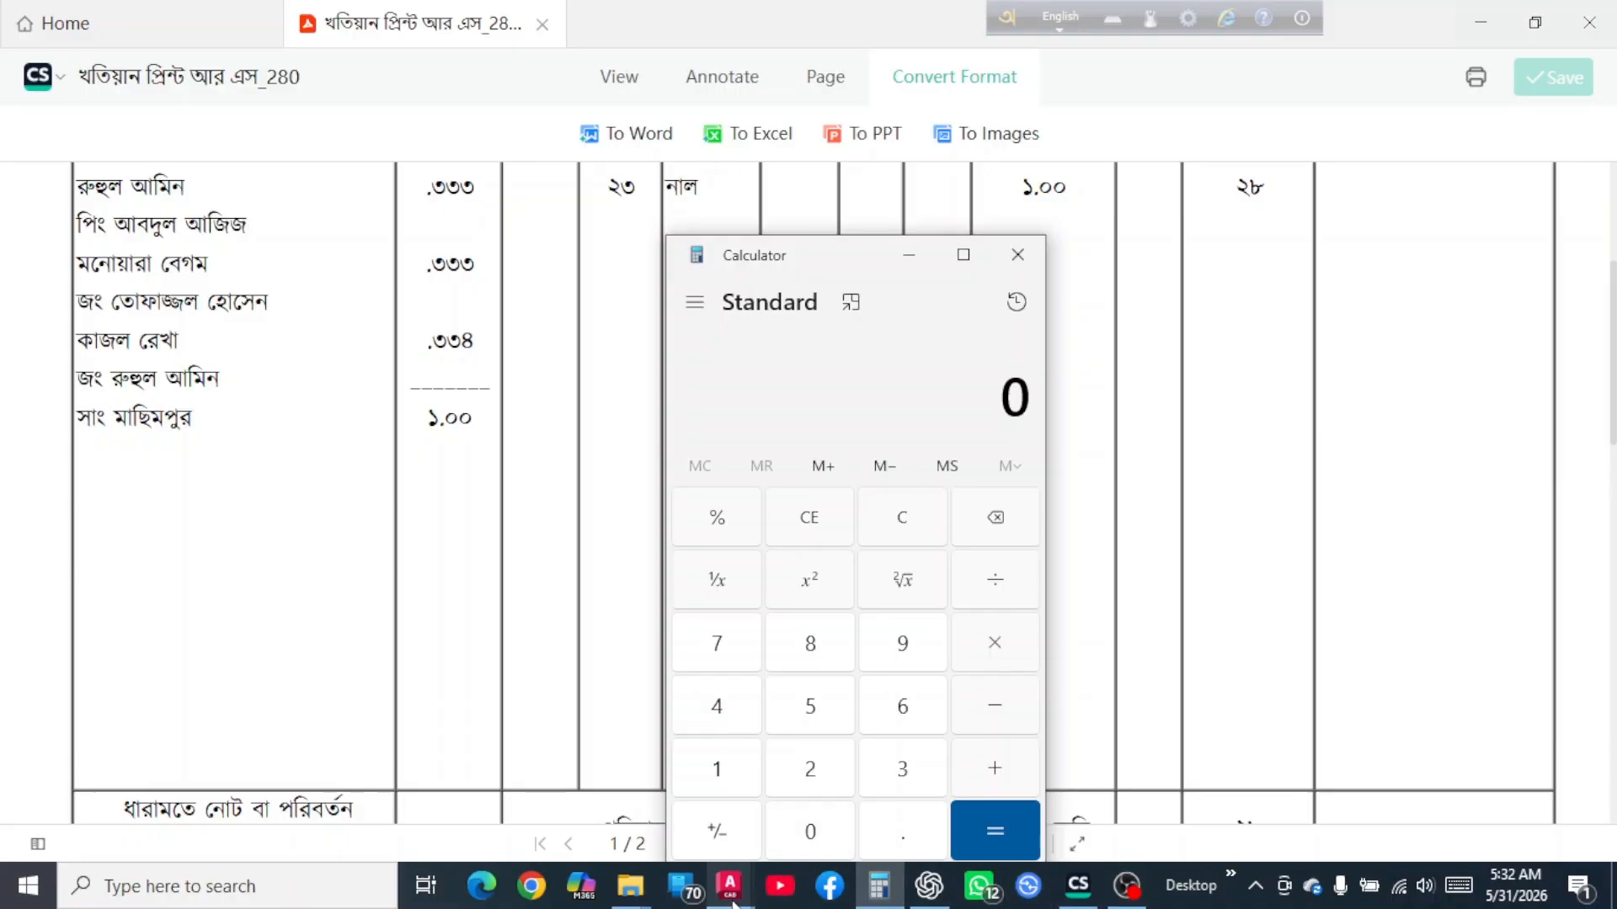
Switch to the নটারির হিসাব.dwg drawing in AutoCAD and locate plot ২৩ on the scanned map near the mouza's northern boundary.
mouse_move(733, 897)
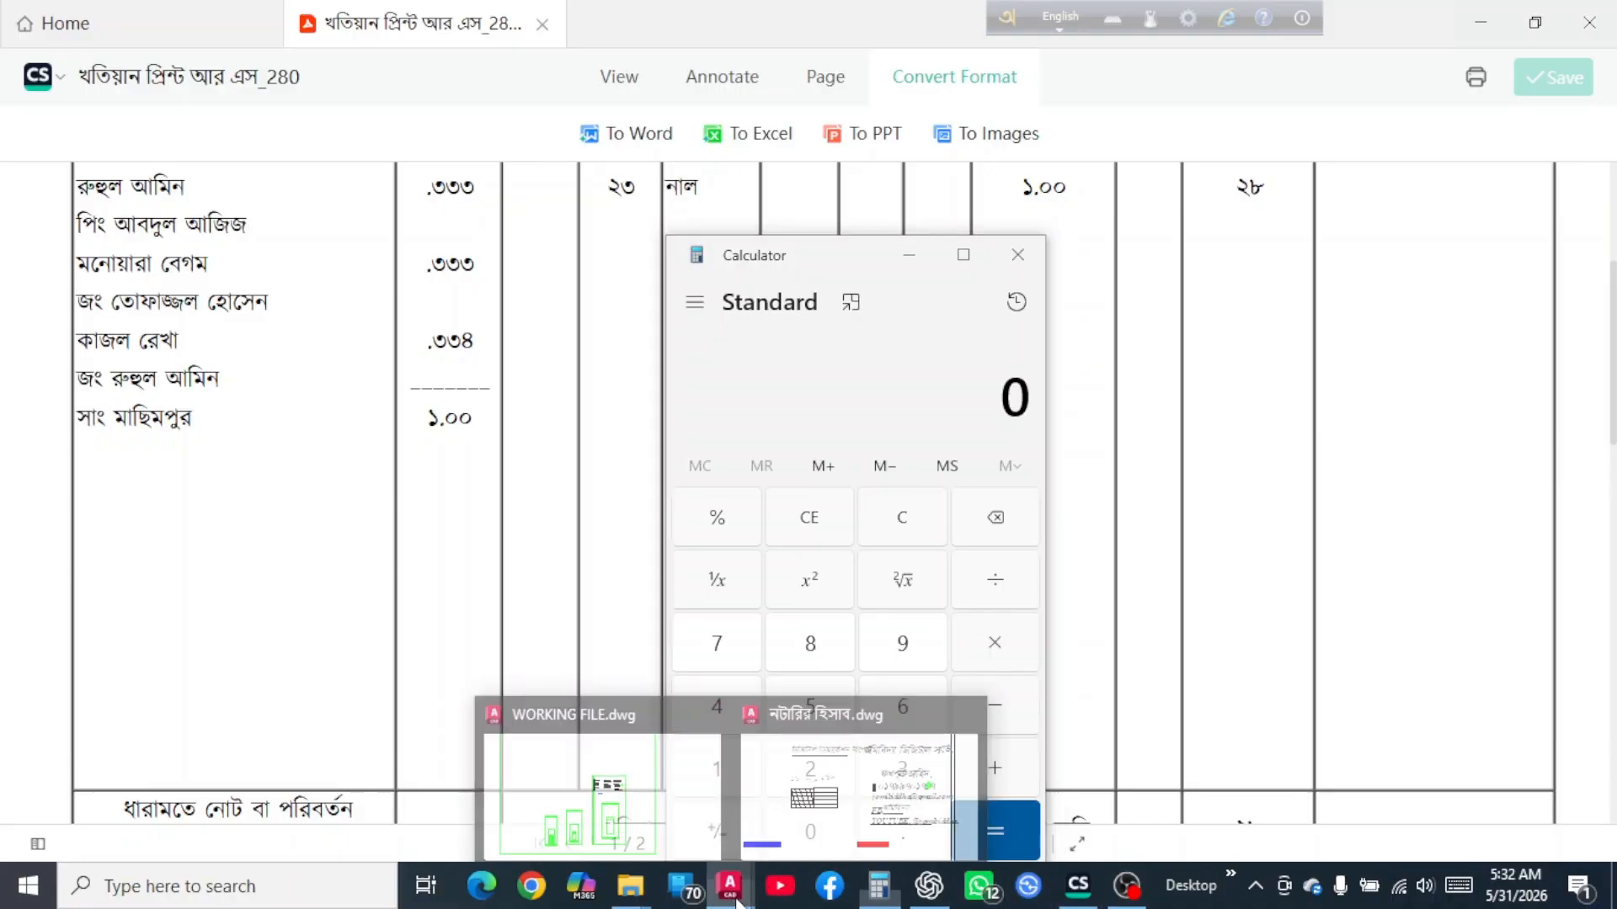
left_click(813, 810)
scroll(1074, 562, "down", 10)
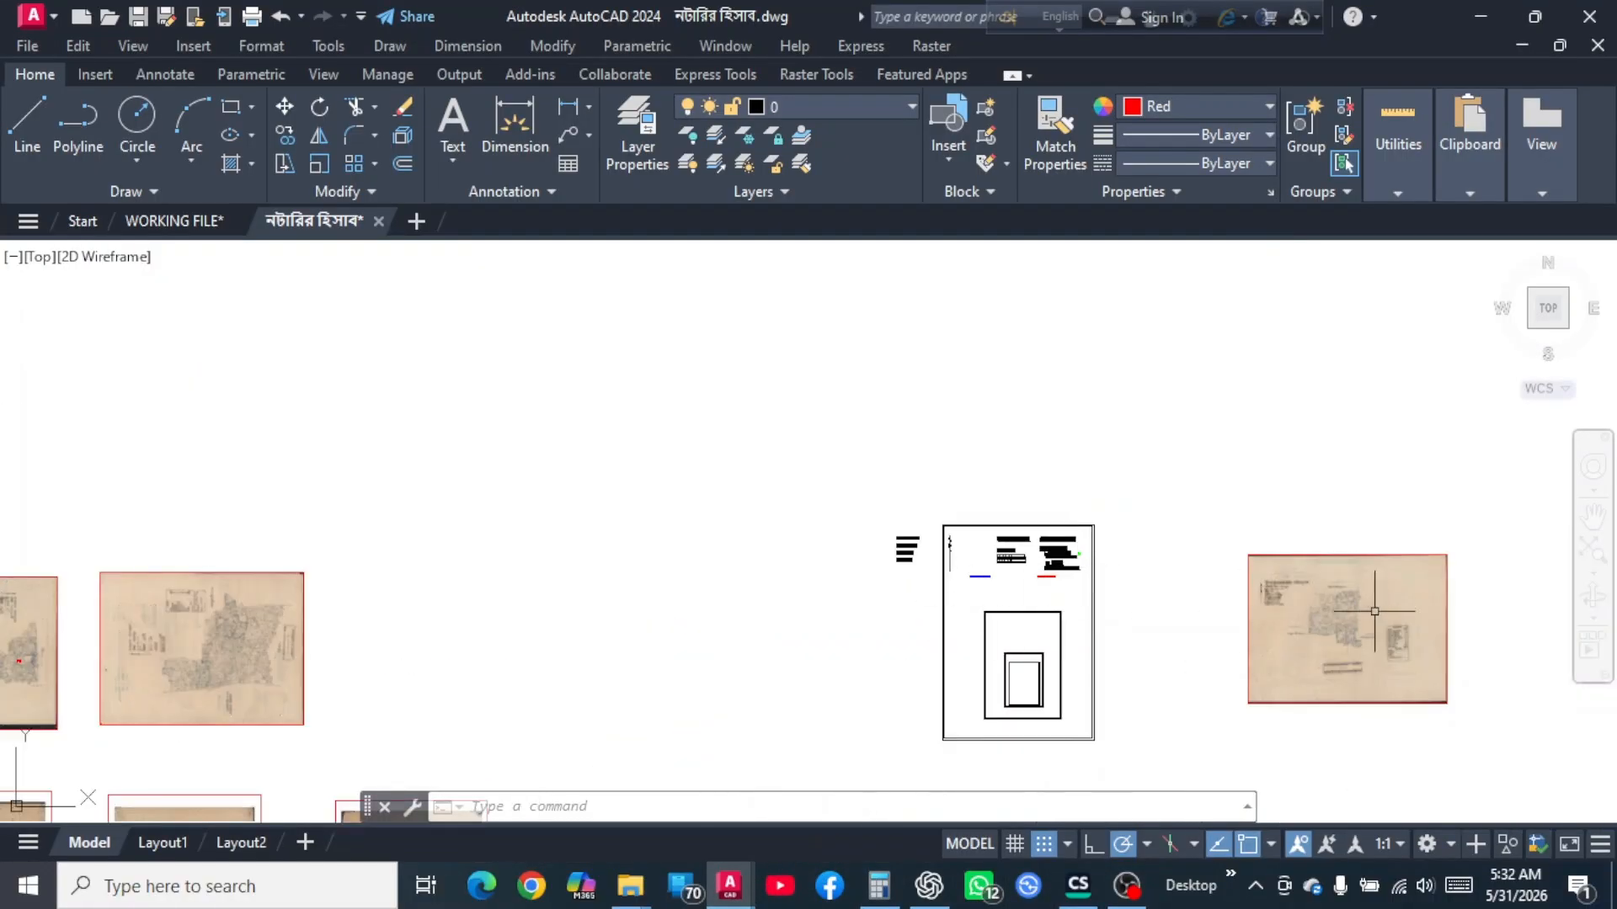
scroll(1368, 606, "up", 2)
scroll(1369, 607, "up", 4)
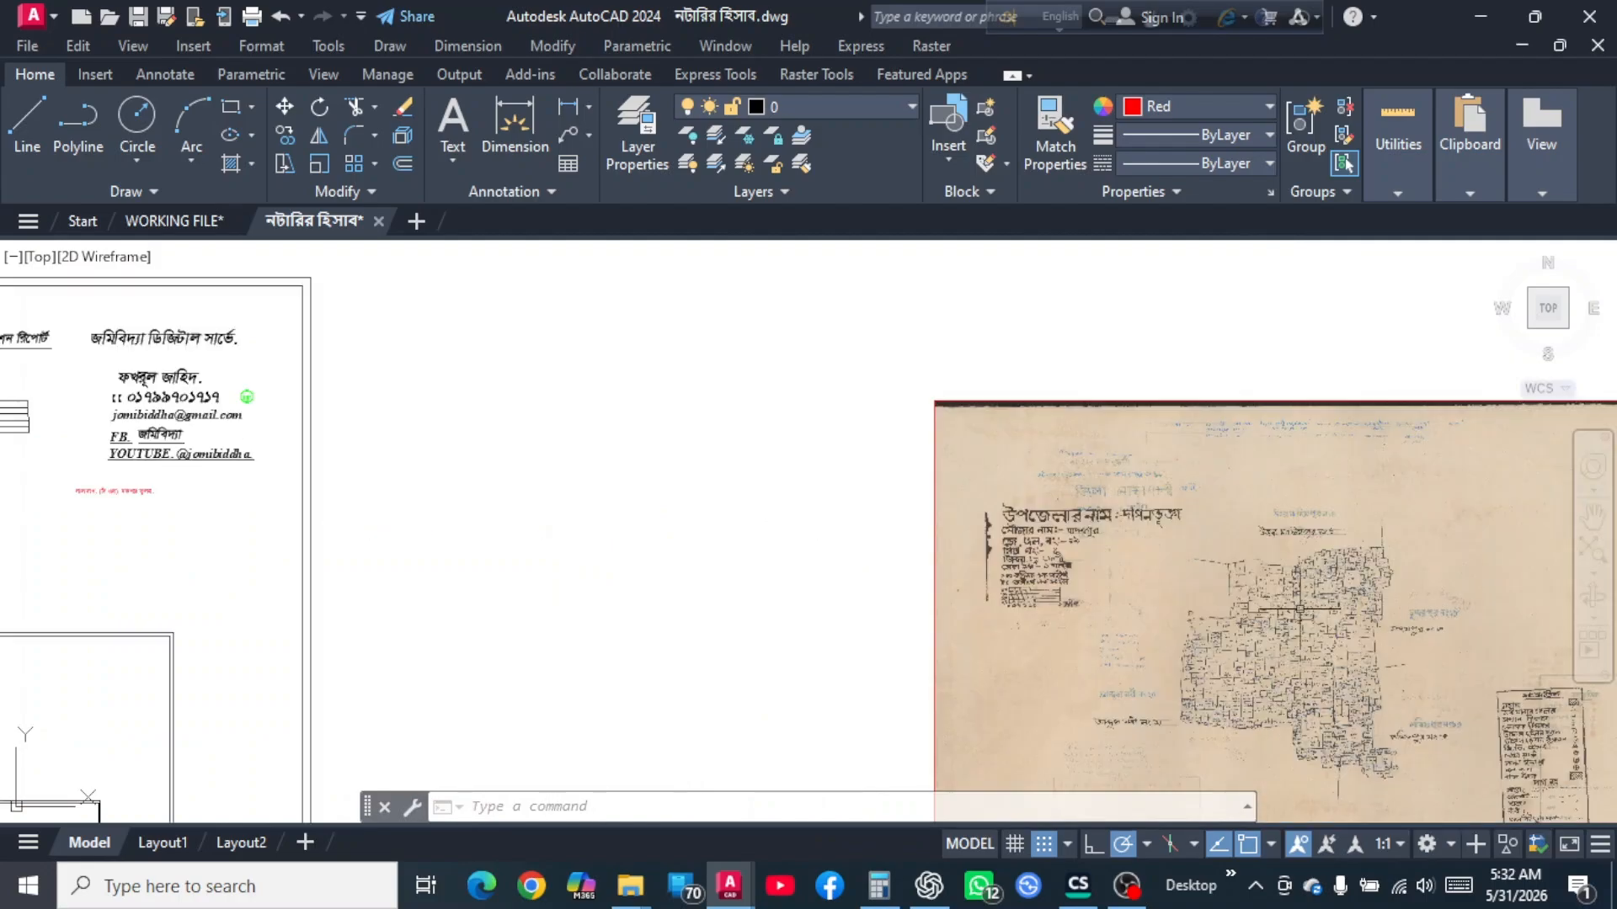
scroll(949, 591, "down", 2)
scroll(948, 591, "up", 5)
scroll(1001, 422, "up", 2)
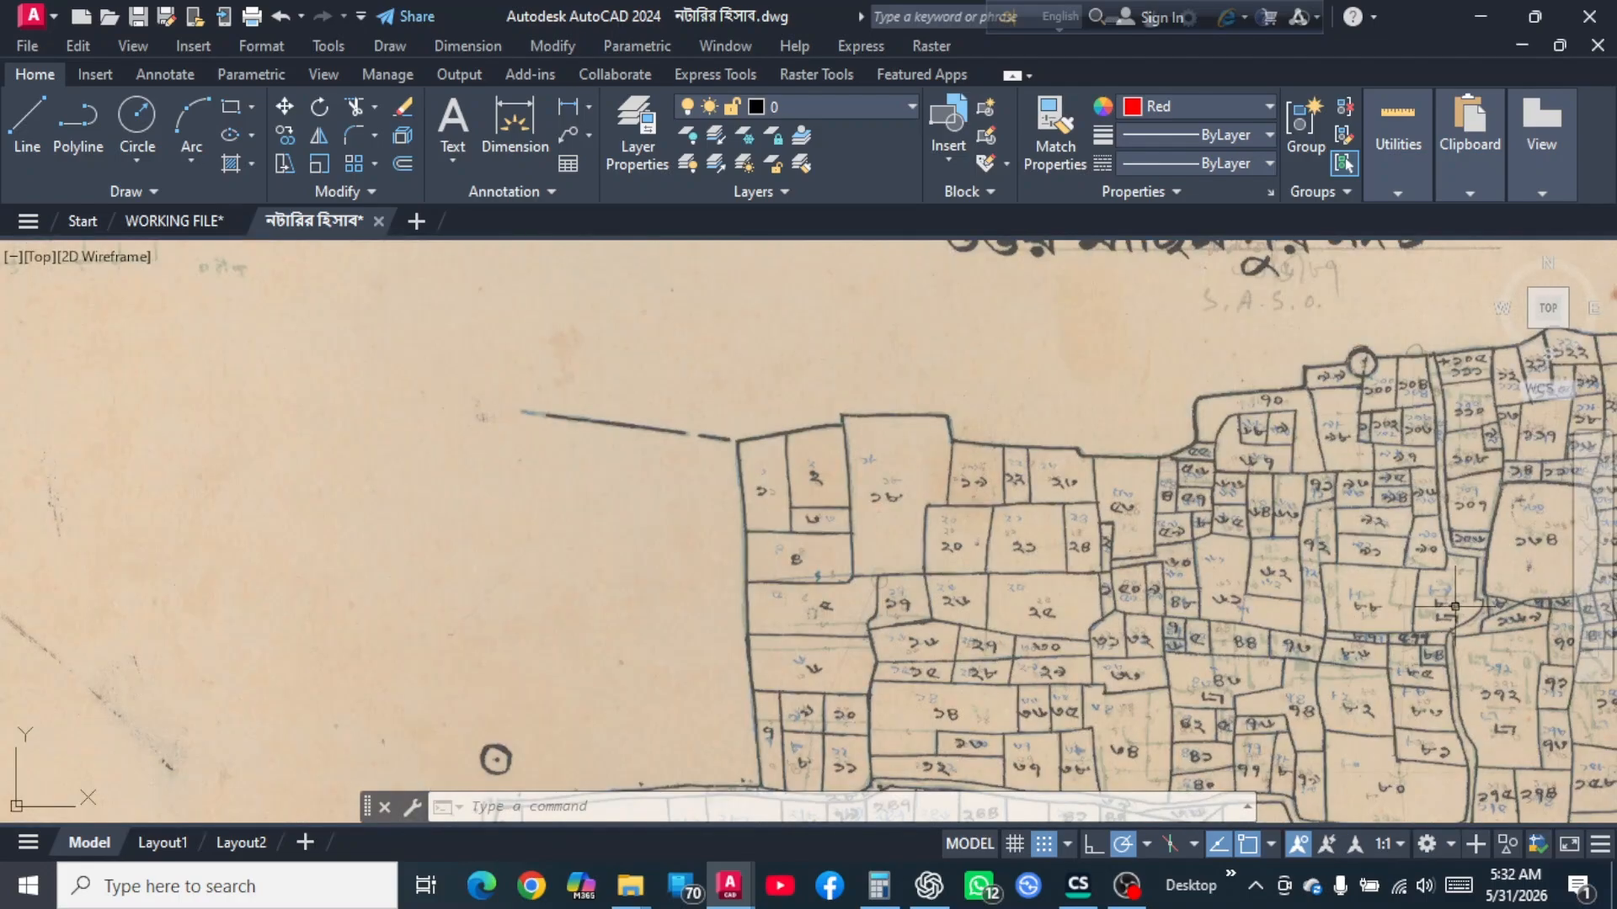
scroll(1001, 422, "up", 1)
scroll(1180, 651, "up", 3)
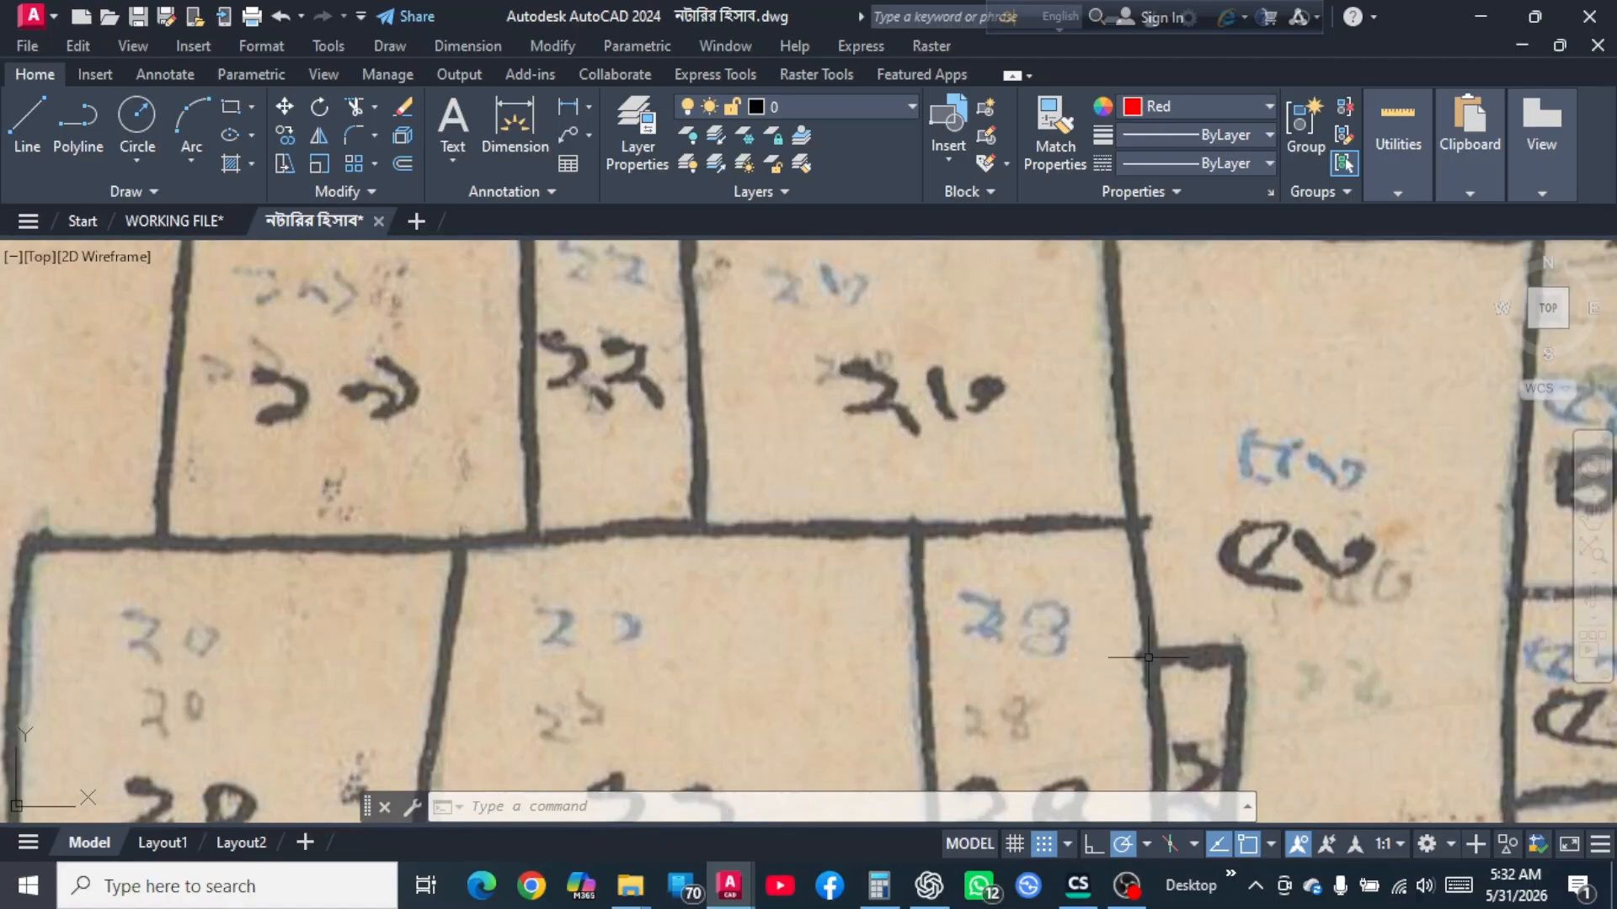
scroll(1181, 652, "down", 2)
Start a polyline at plot ২৩'s northeast corner and trace it west around the small jog in the northern boundary.
left_click(77, 126)
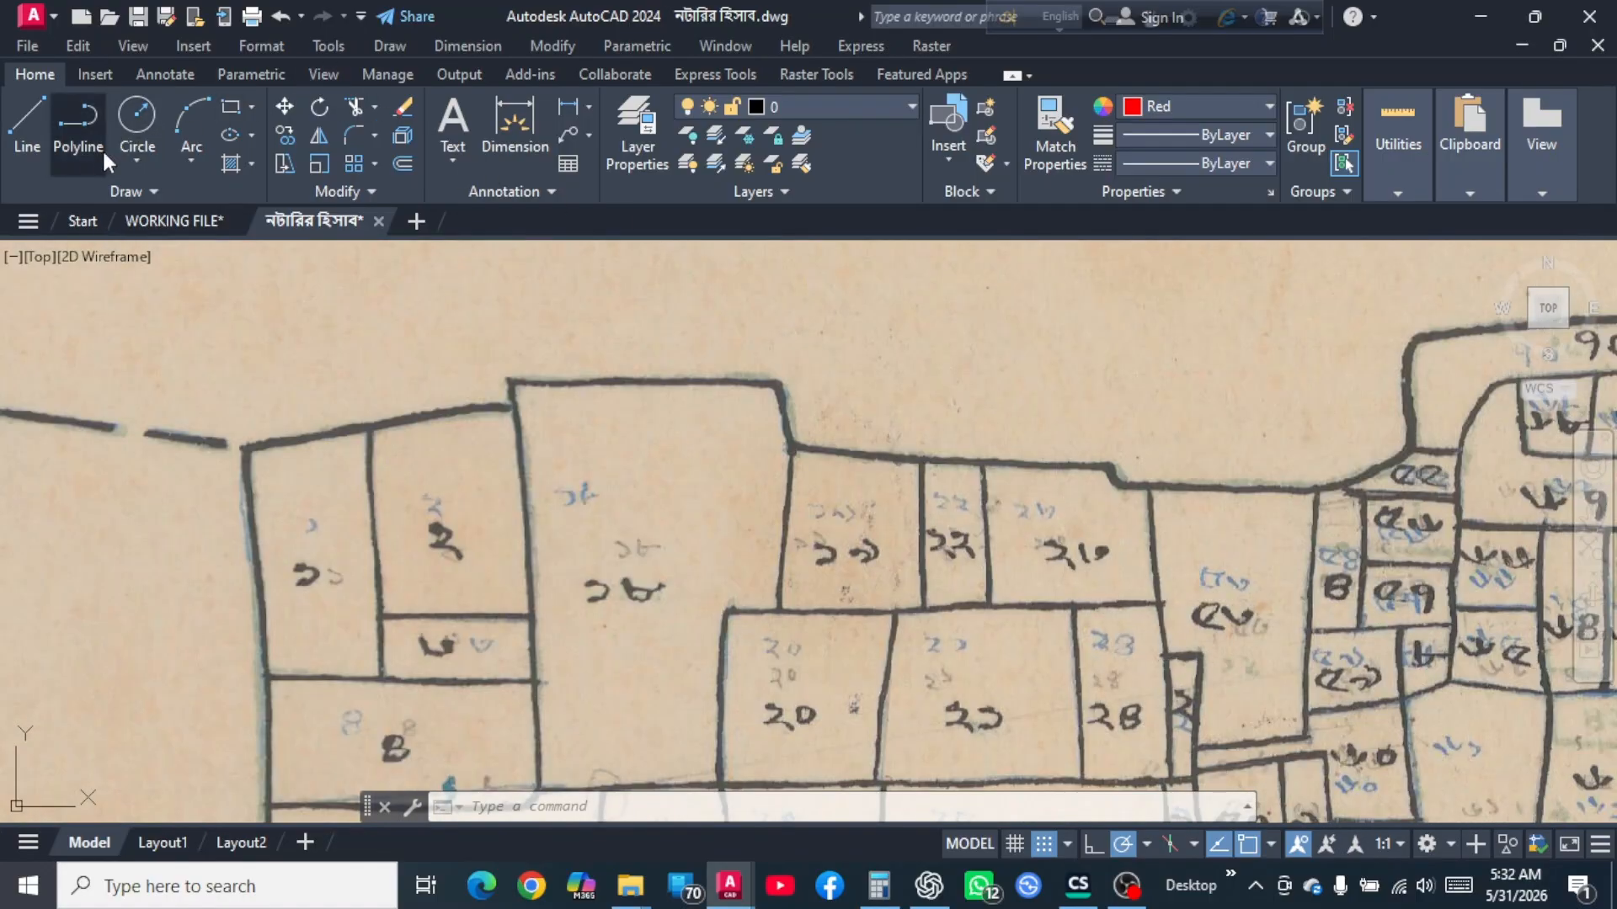
scroll(1223, 515, "up", 2)
scroll(931, 522, "up", 3)
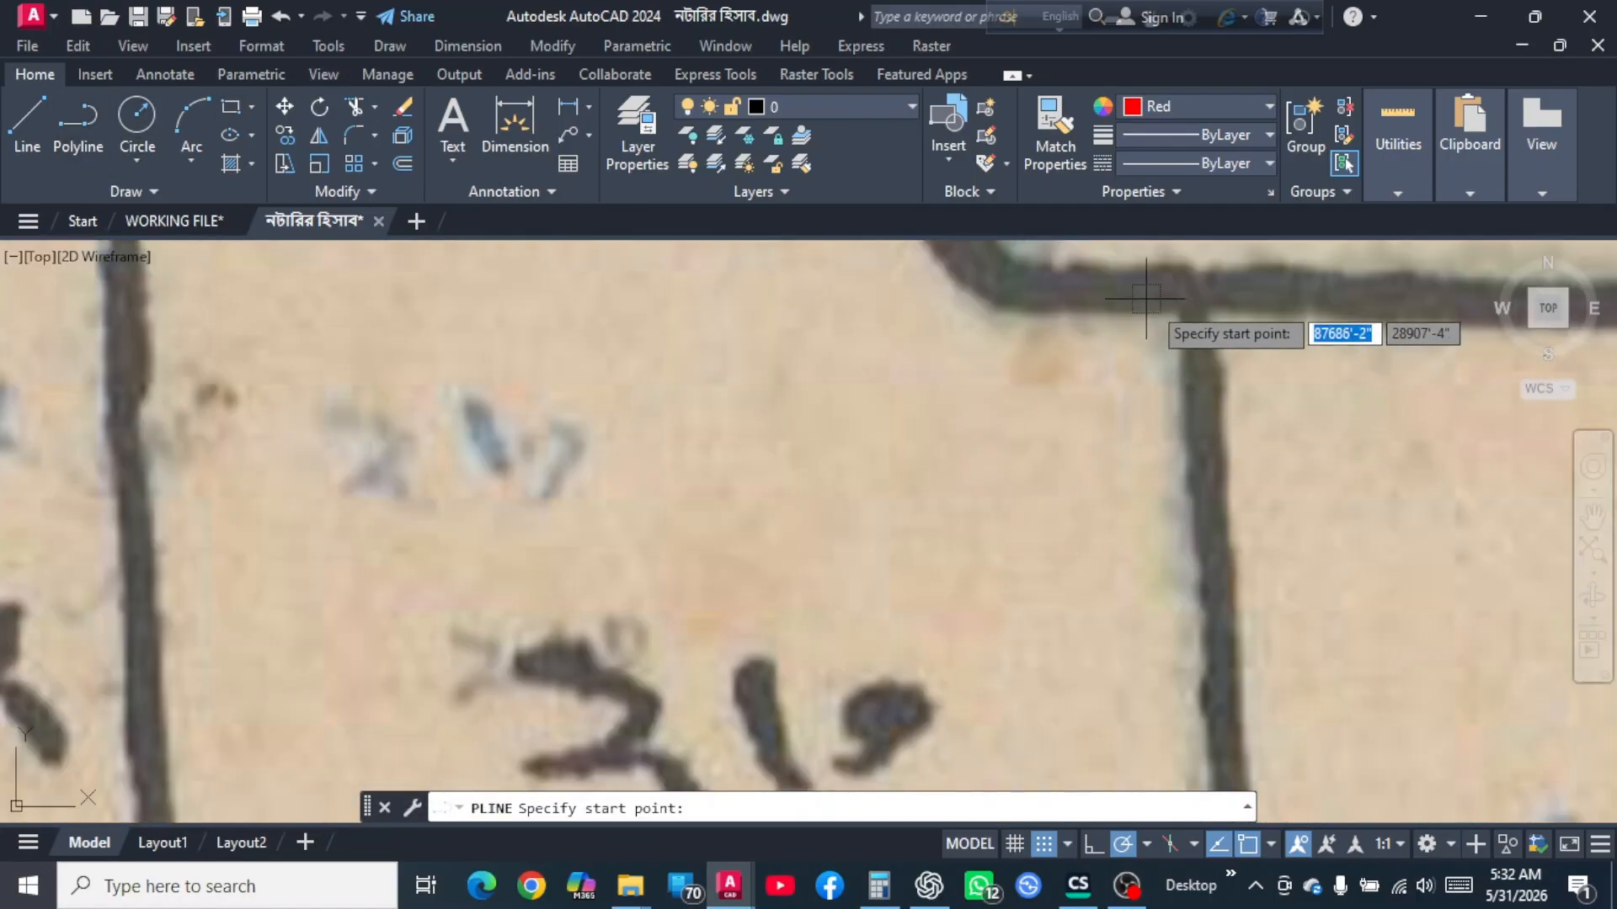
left_click(1204, 308)
scroll(1229, 370, "down", 4)
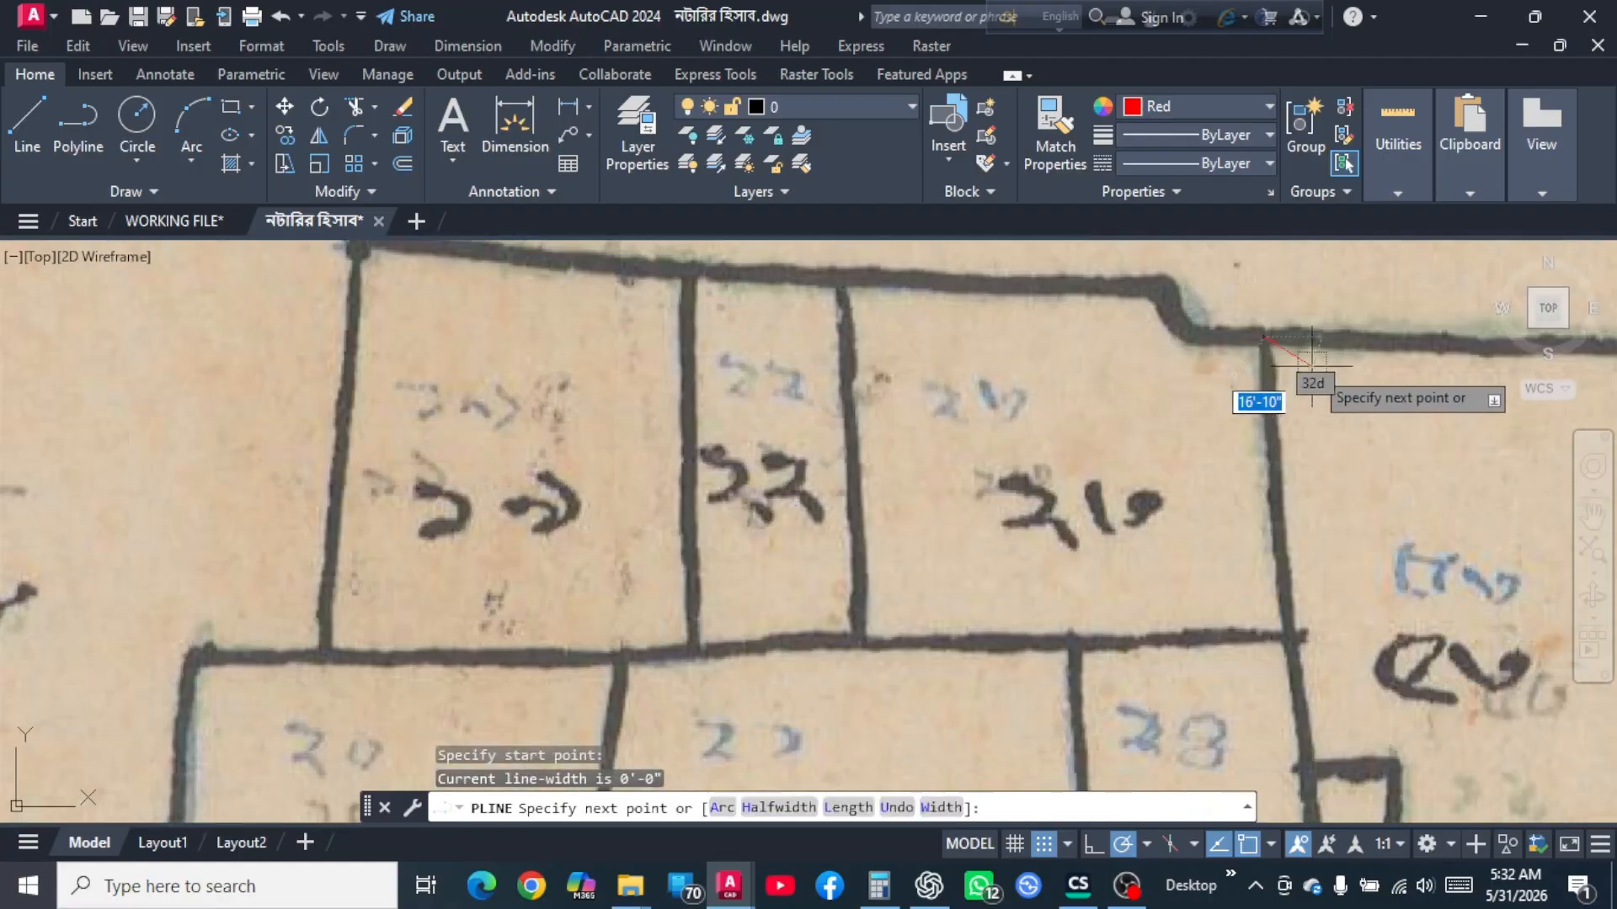
scroll(1199, 349, "up", 6)
left_click(1202, 350)
scroll(1288, 411, "down", 3)
scroll(1225, 377, "up", 5)
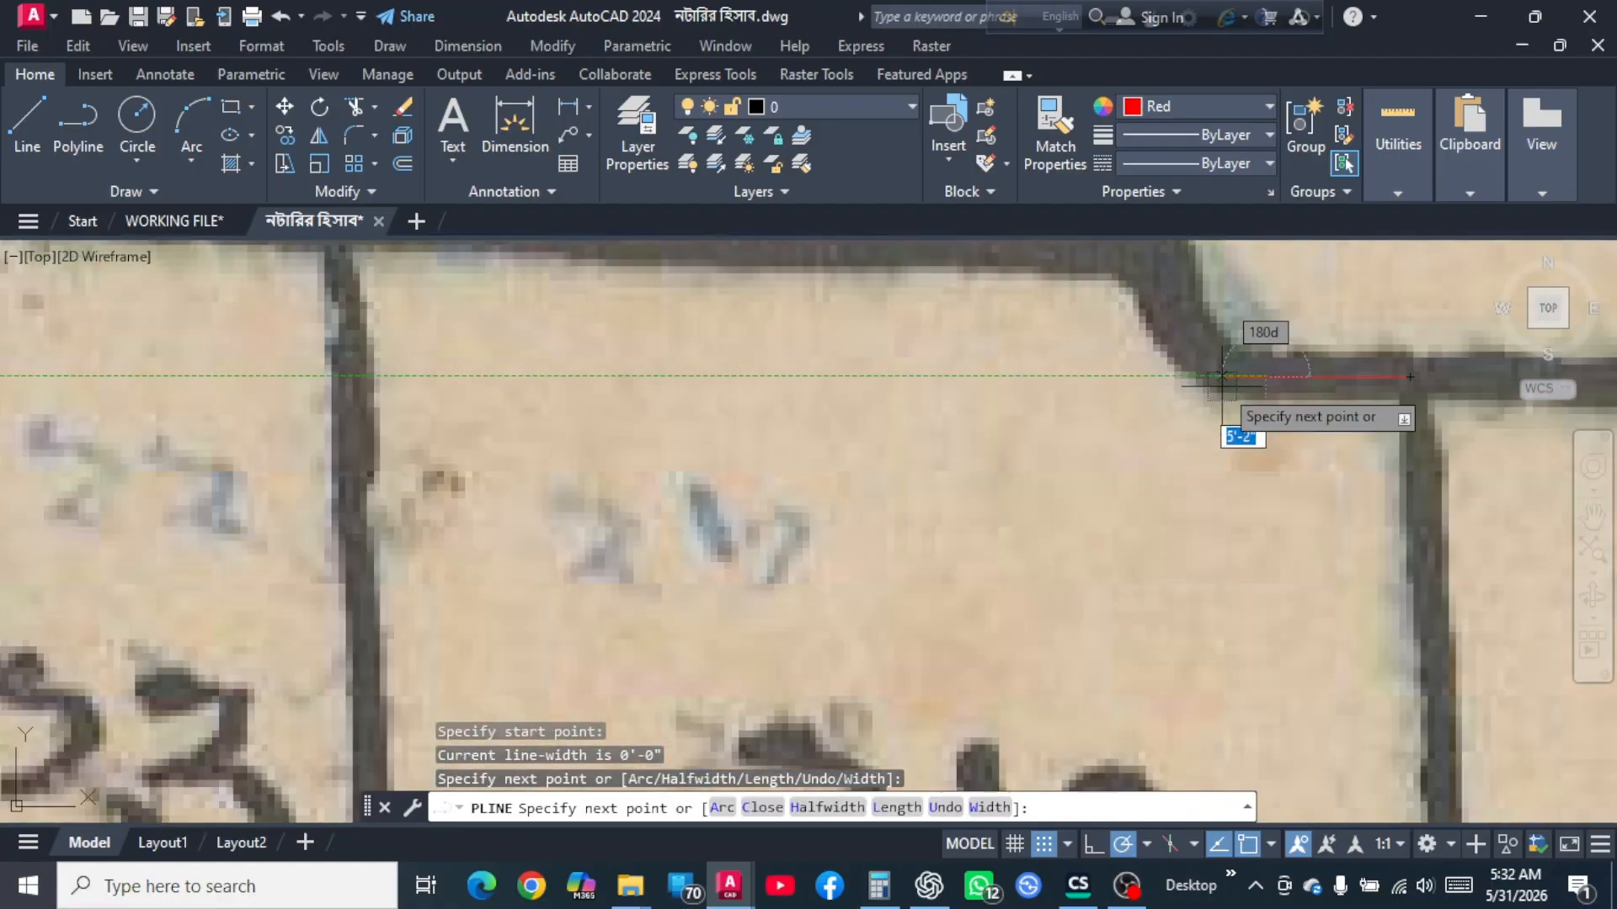
left_click(1196, 345)
scroll(1196, 345, "down", 3)
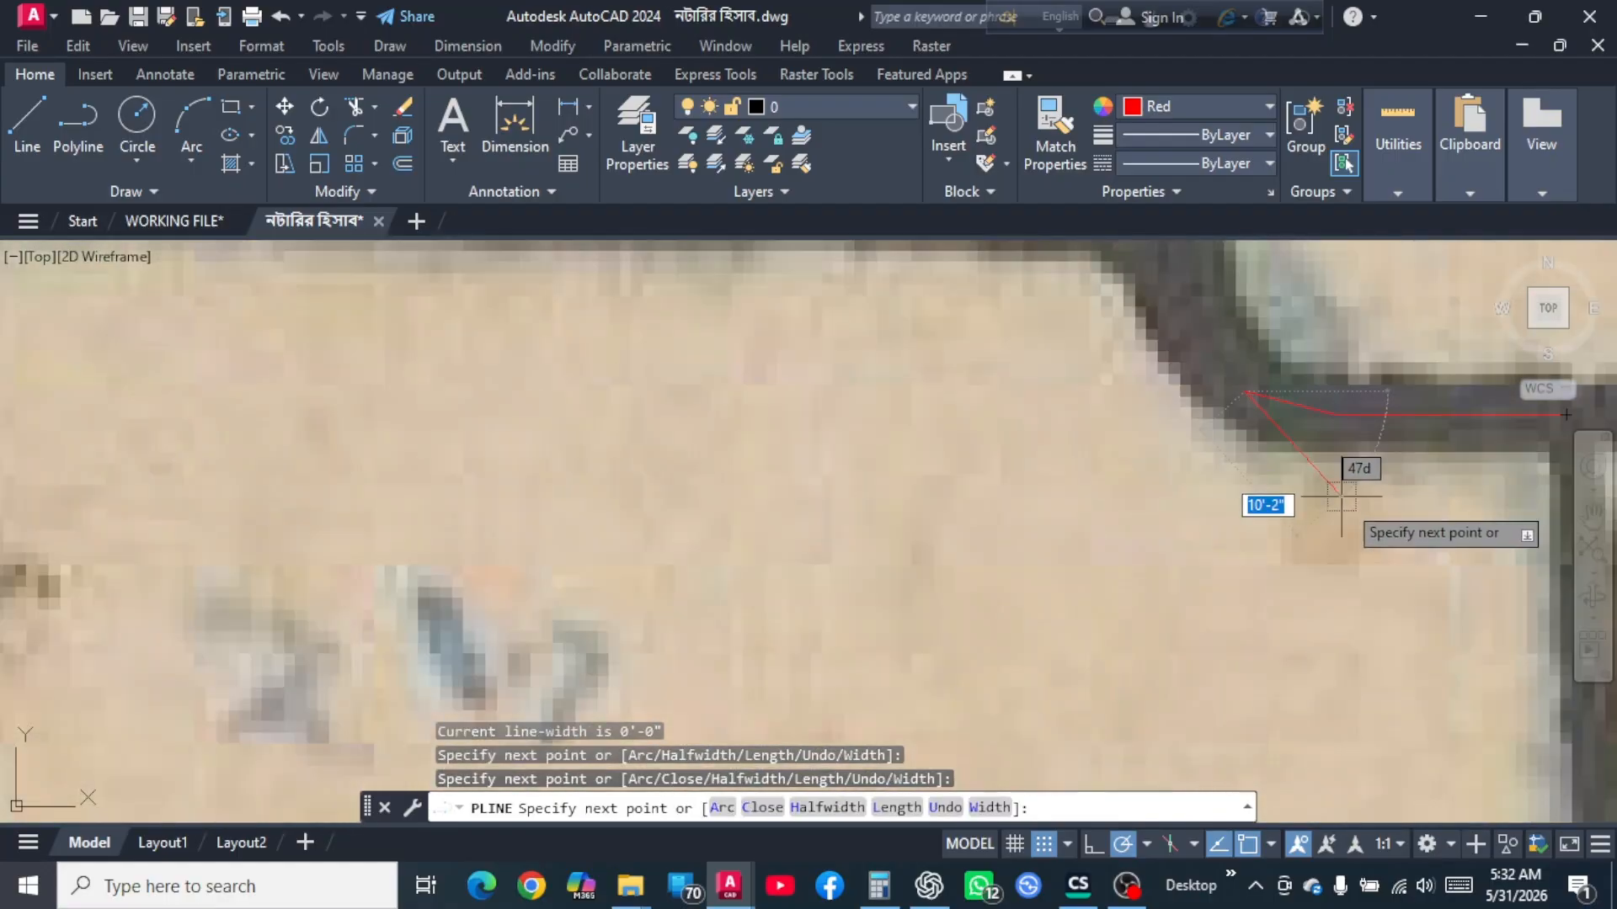
scroll(1314, 429, "up", 2)
left_click(1263, 375)
scroll(1267, 379, "up", 4)
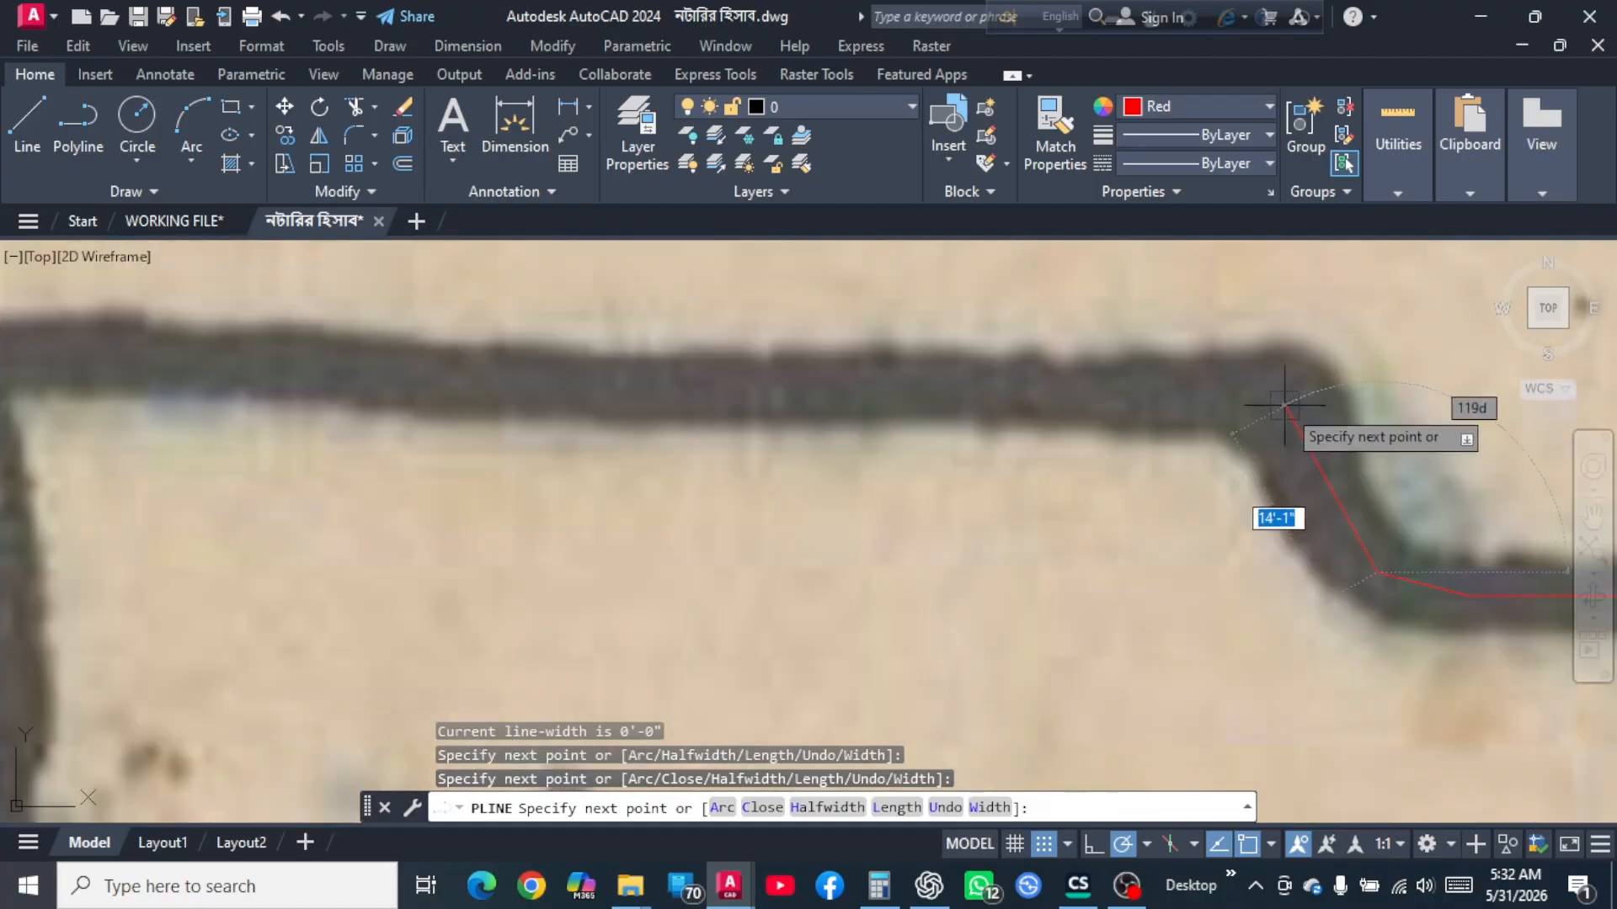
Continue the polyline west along plot ২৩'s northern boundary to its northwest corner beside plot ২২.
scroll(1295, 413, "down", 3)
scroll(1061, 444, "up", 4)
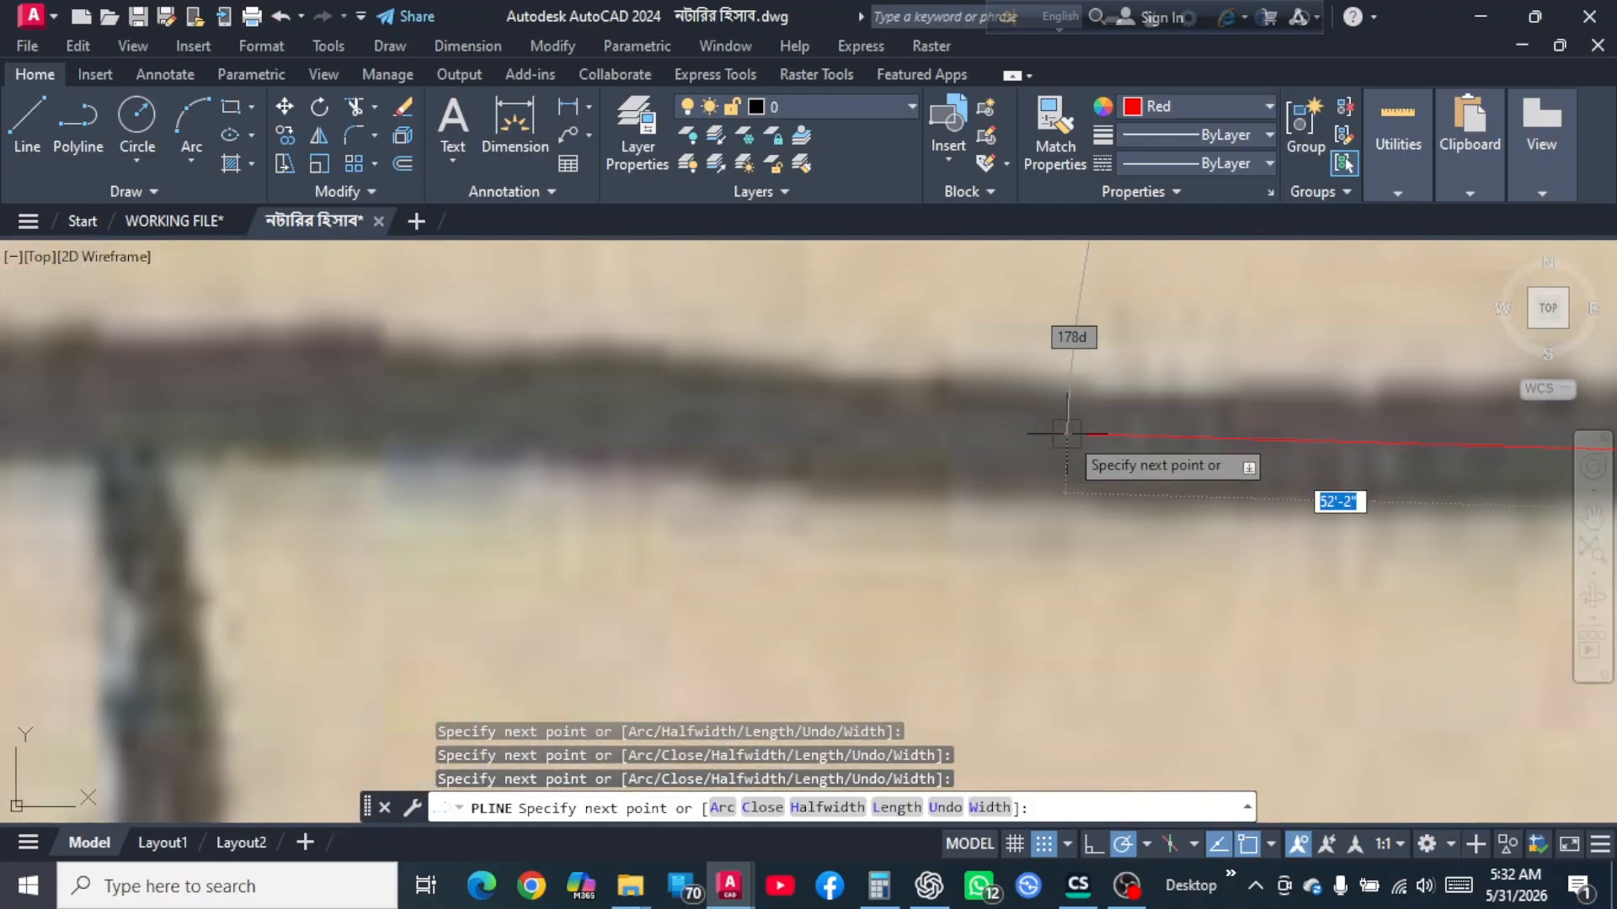
left_click(1011, 450)
scroll(1022, 426, "down", 3)
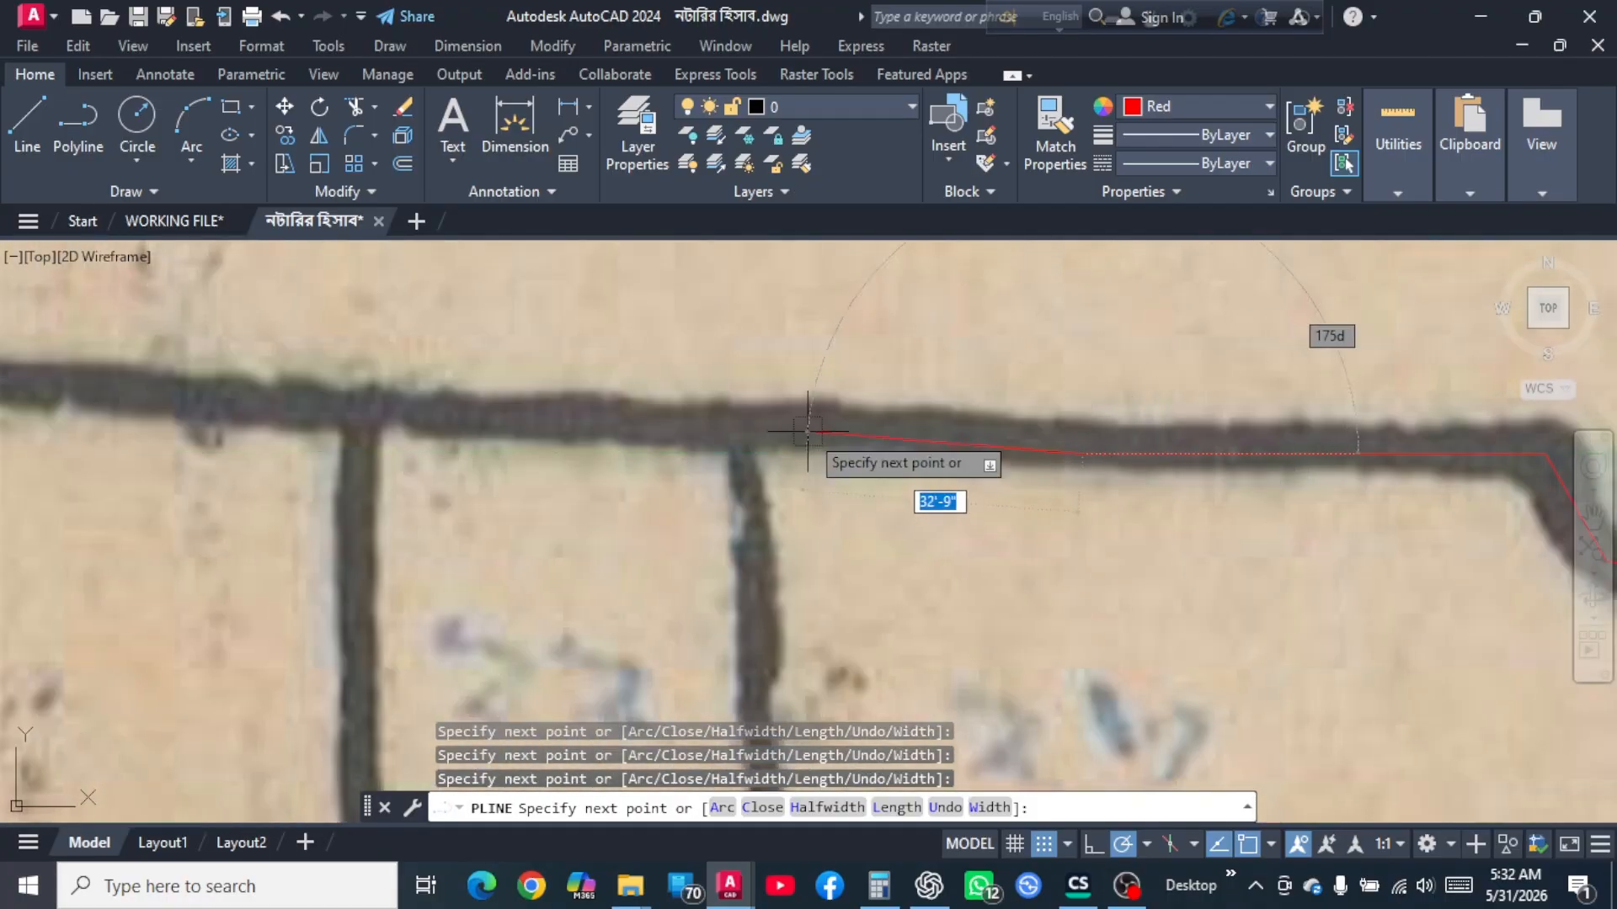
left_click(737, 414)
Trace the polyline down the boundary between plots ২২ and ২৩ to the southwest corner, following its slight bends.
scroll(858, 417, "down", 3)
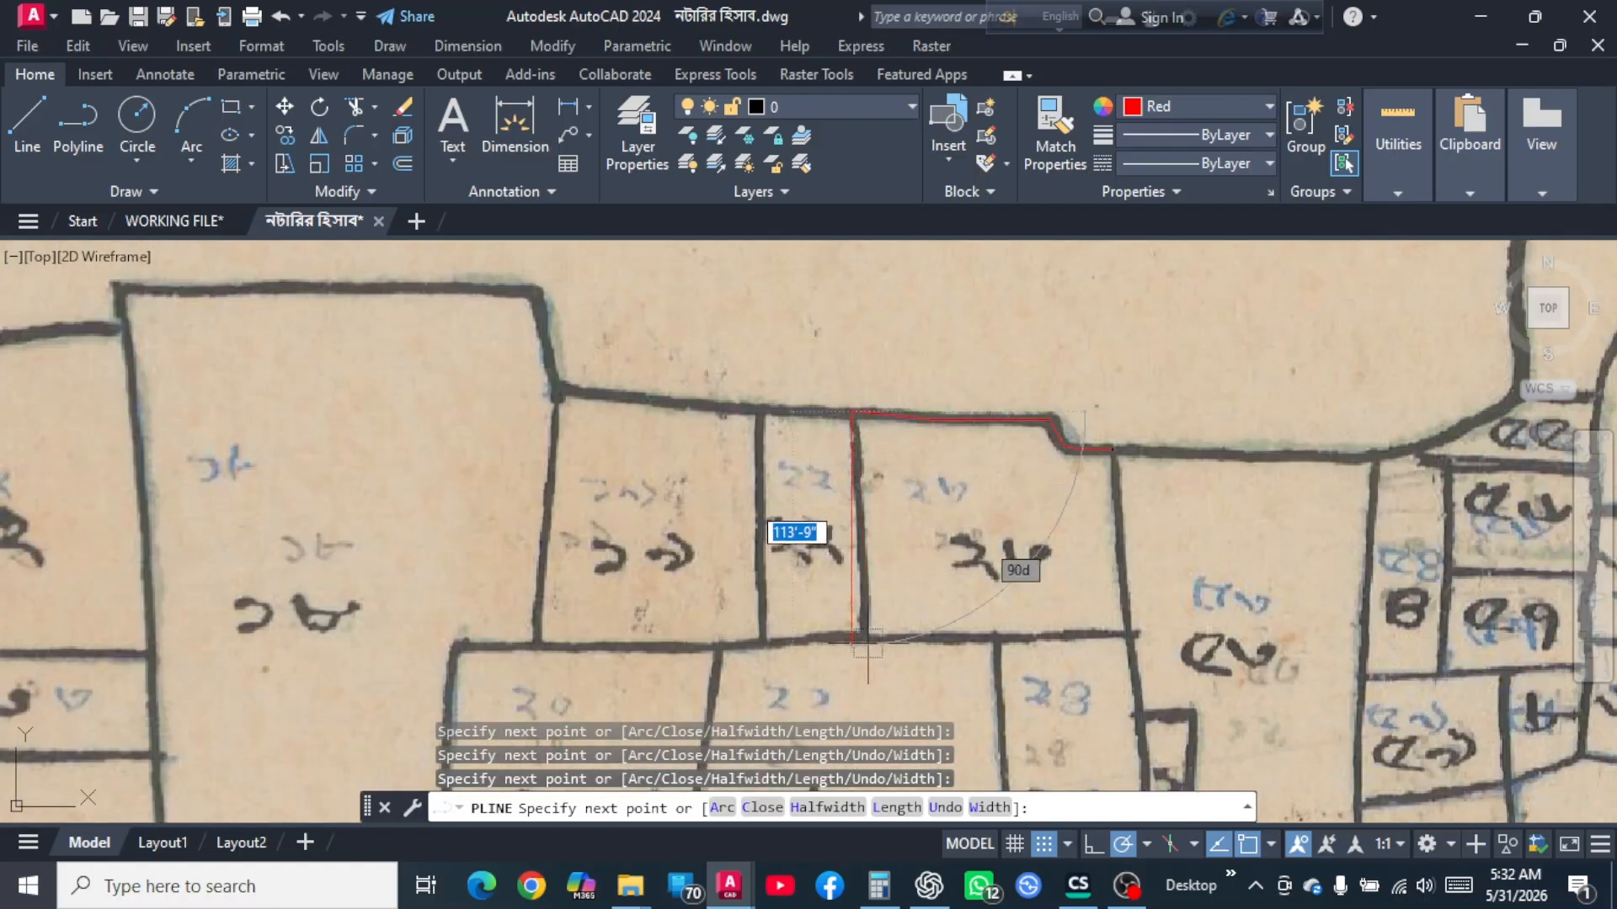
scroll(864, 463, "up", 3)
scroll(865, 463, "up", 3)
left_click(810, 490)
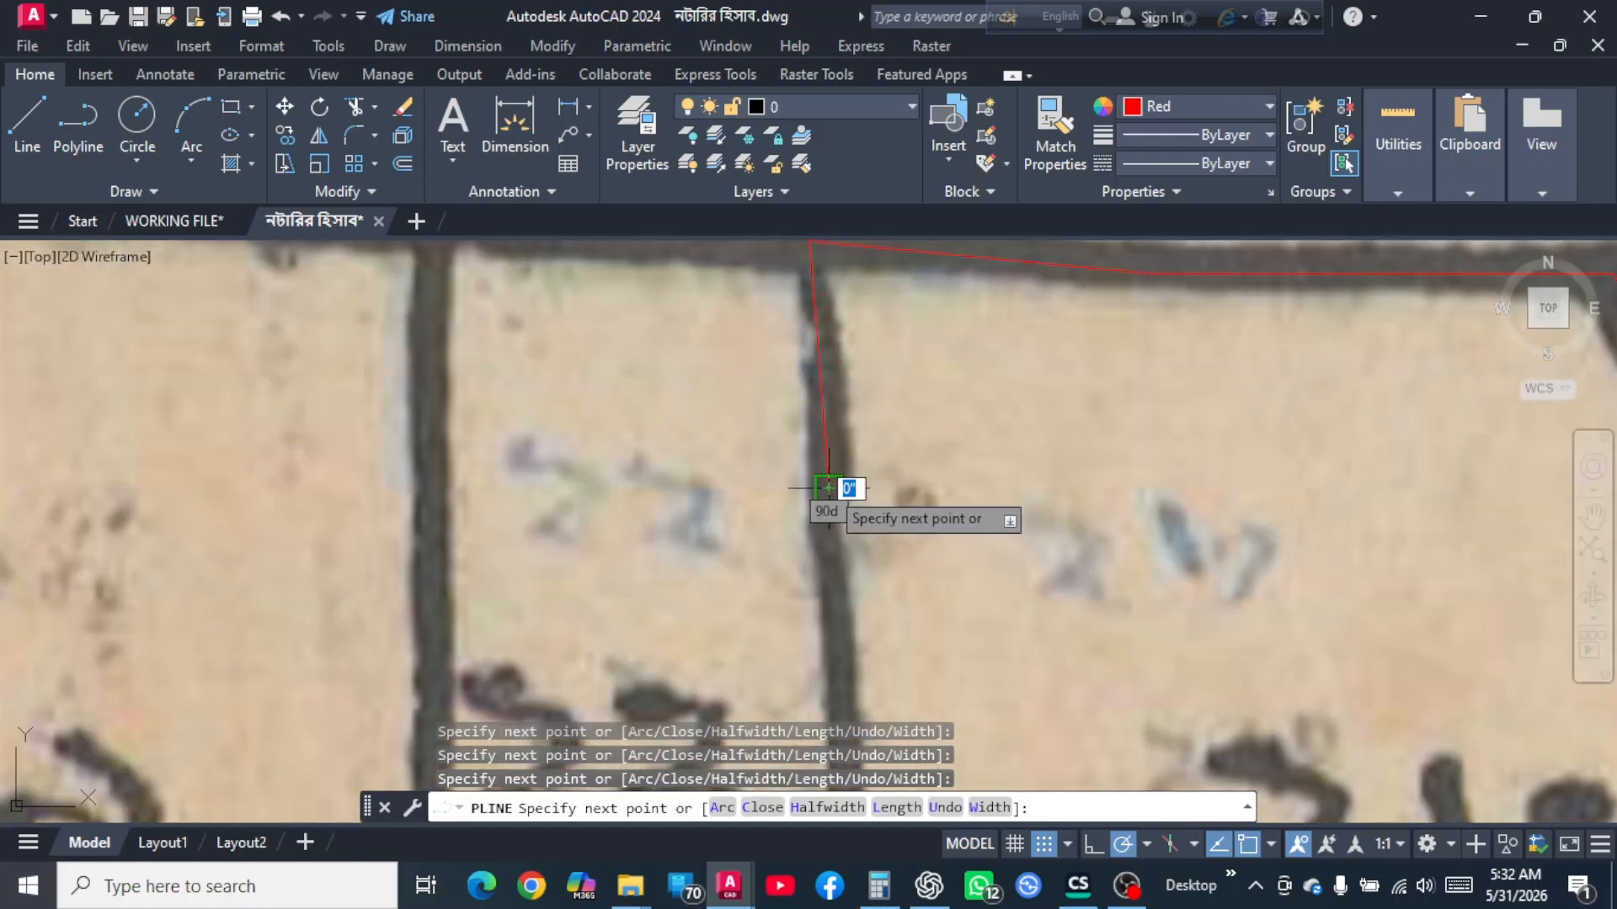
scroll(810, 490, "down", 3)
scroll(878, 491, "up", 4)
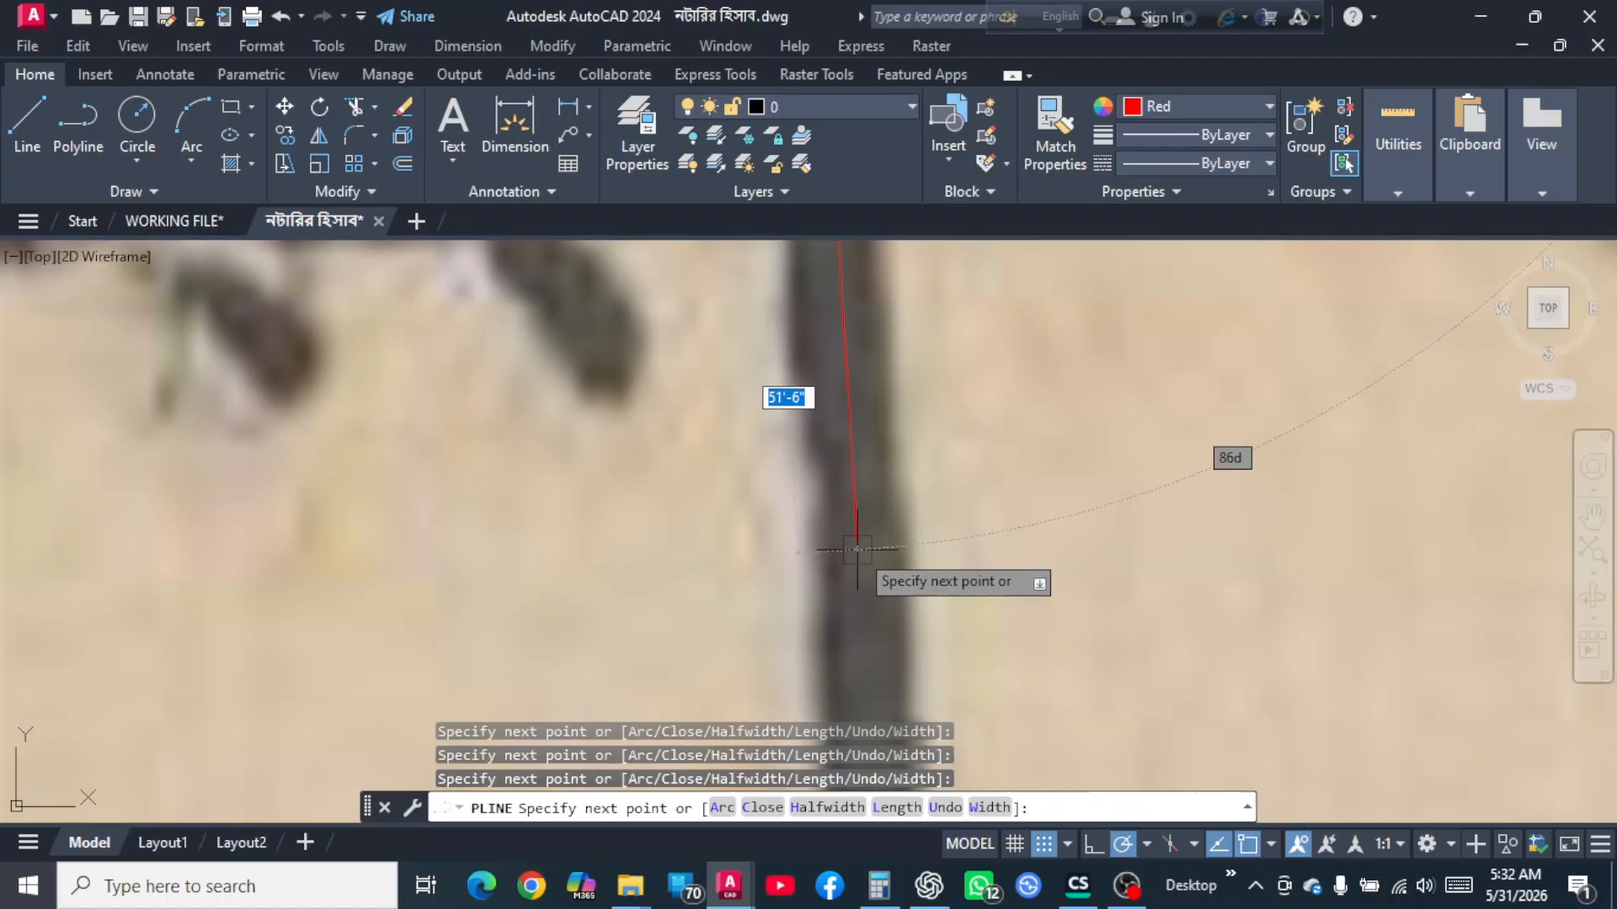
left_click(855, 548)
scroll(878, 463, "down", 3)
scroll(921, 505, "up", 3)
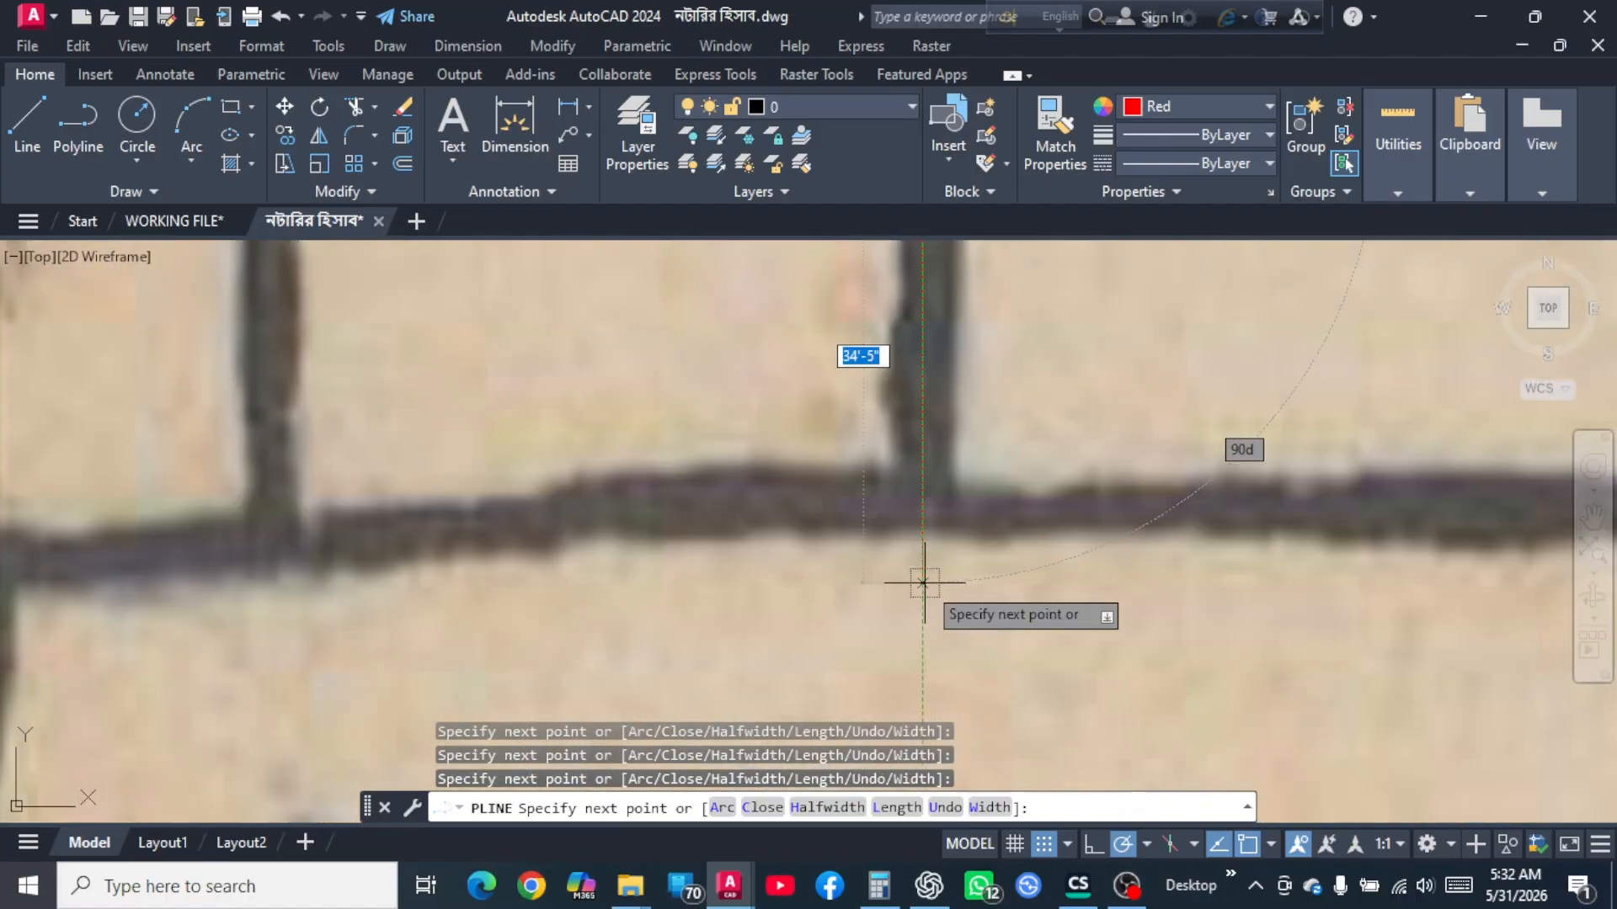
left_click(921, 509)
Trace plot ২৩'s southern boundary eastward with the polyline, past the dividing line between plots ২১ and ২৪.
scroll(782, 488, "down", 3)
scroll(939, 583, "up", 5)
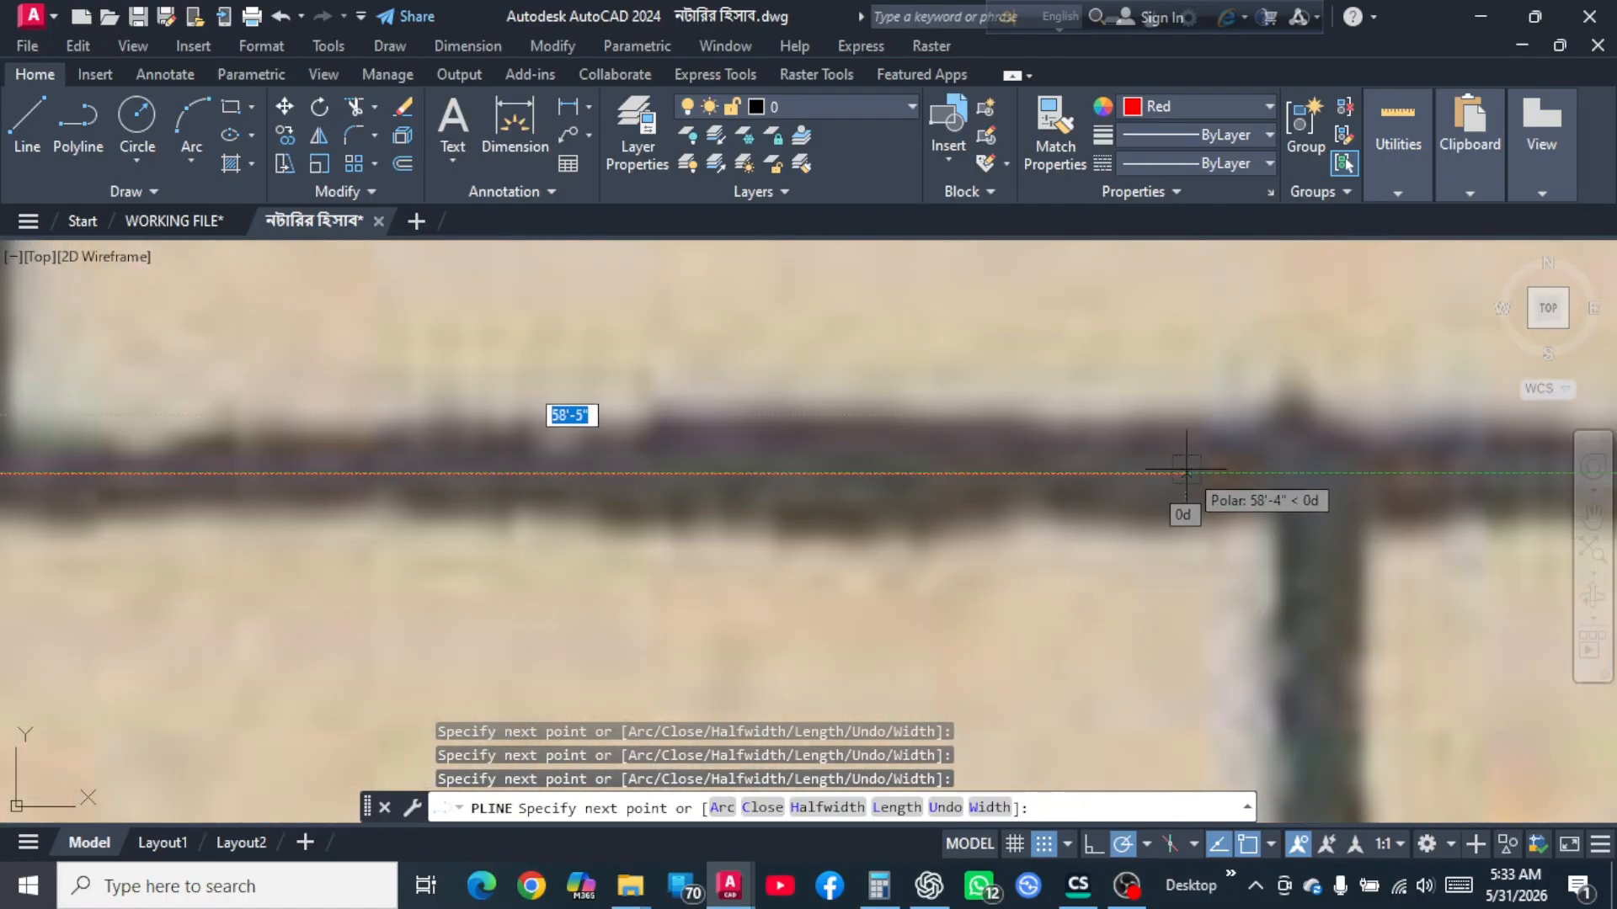
left_click(1314, 468)
scroll(758, 505, "down", 3)
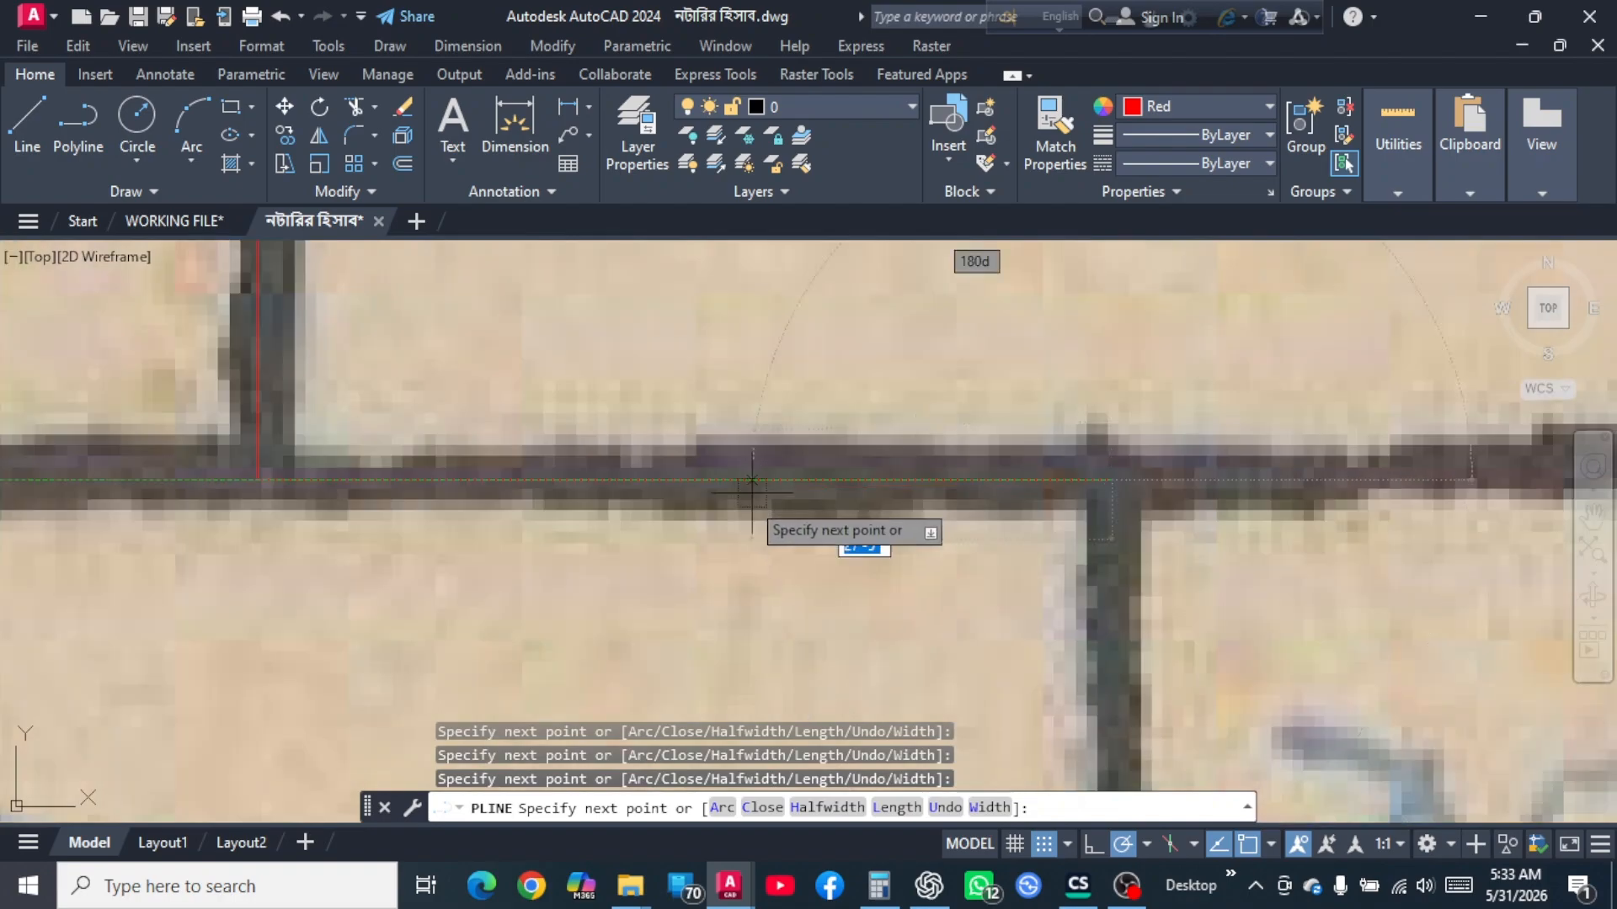
scroll(1101, 526, "down", 2)
scroll(972, 501, "up", 7)
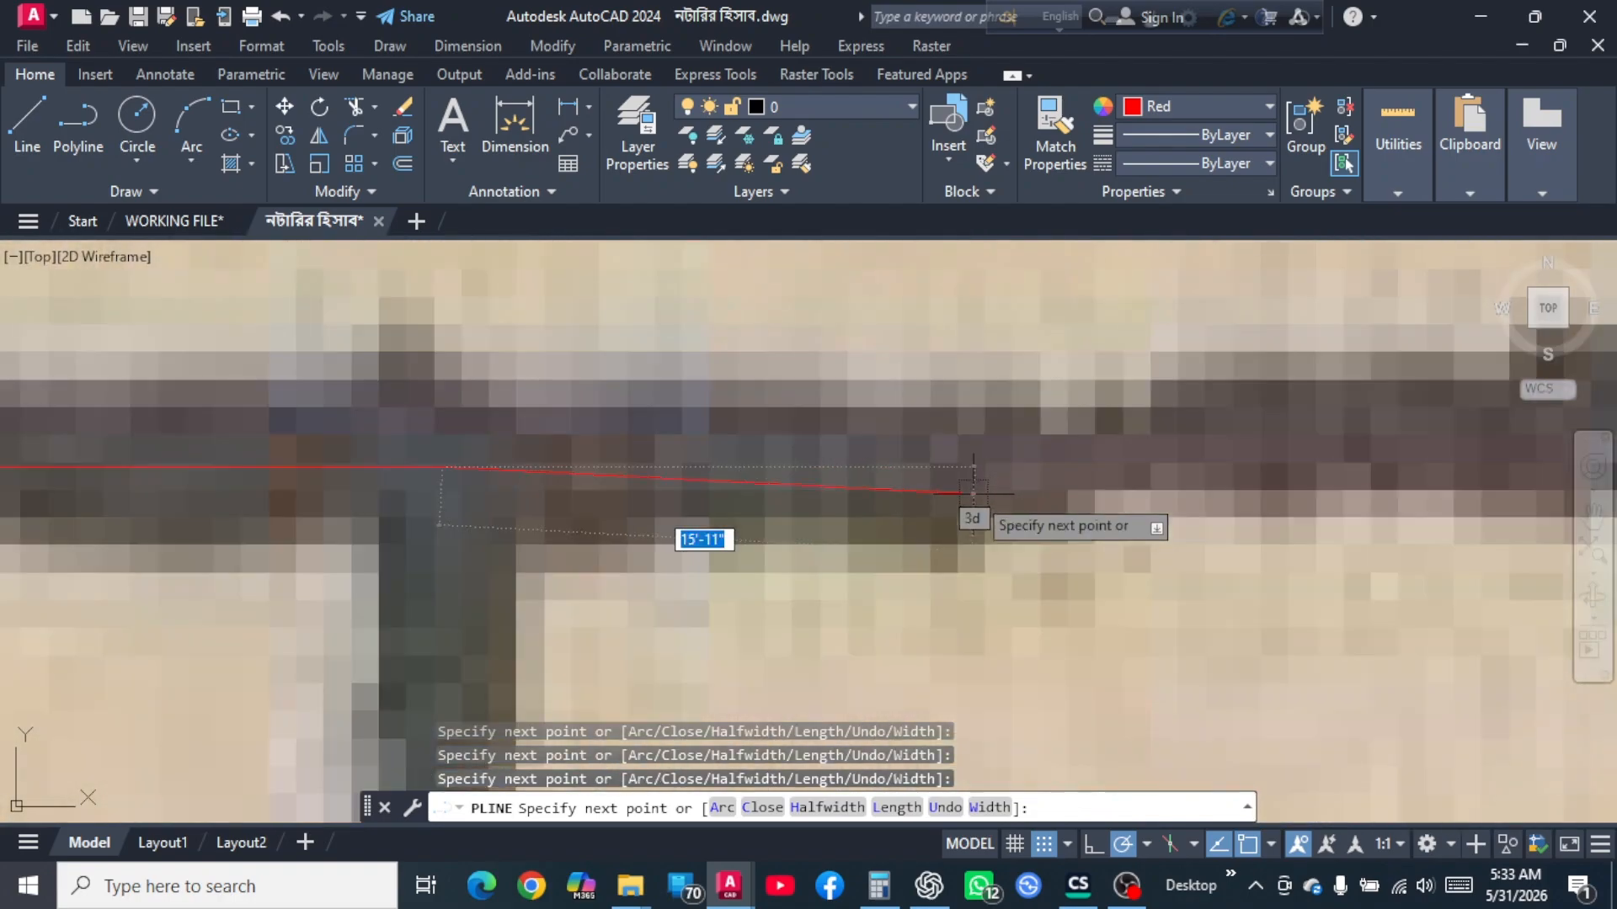
left_click(1044, 465)
Extend the polyline along the rest of the southern boundary, above plot ২৪, to plot ২৩'s southeast corner.
scroll(856, 553, "down", 4)
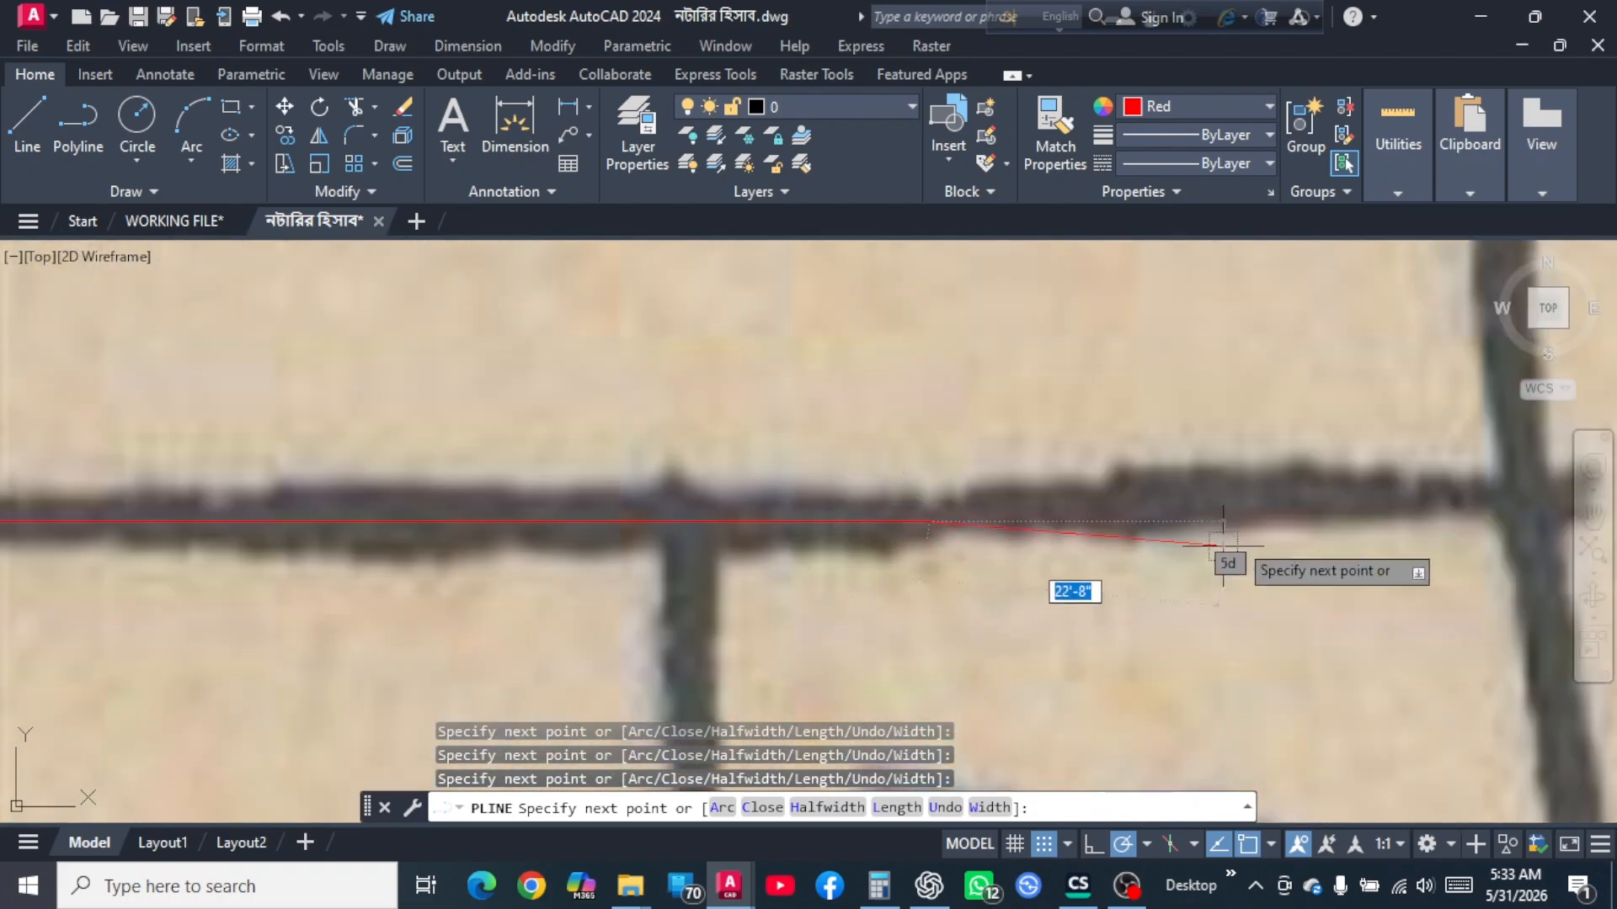
scroll(1147, 516, "up", 5)
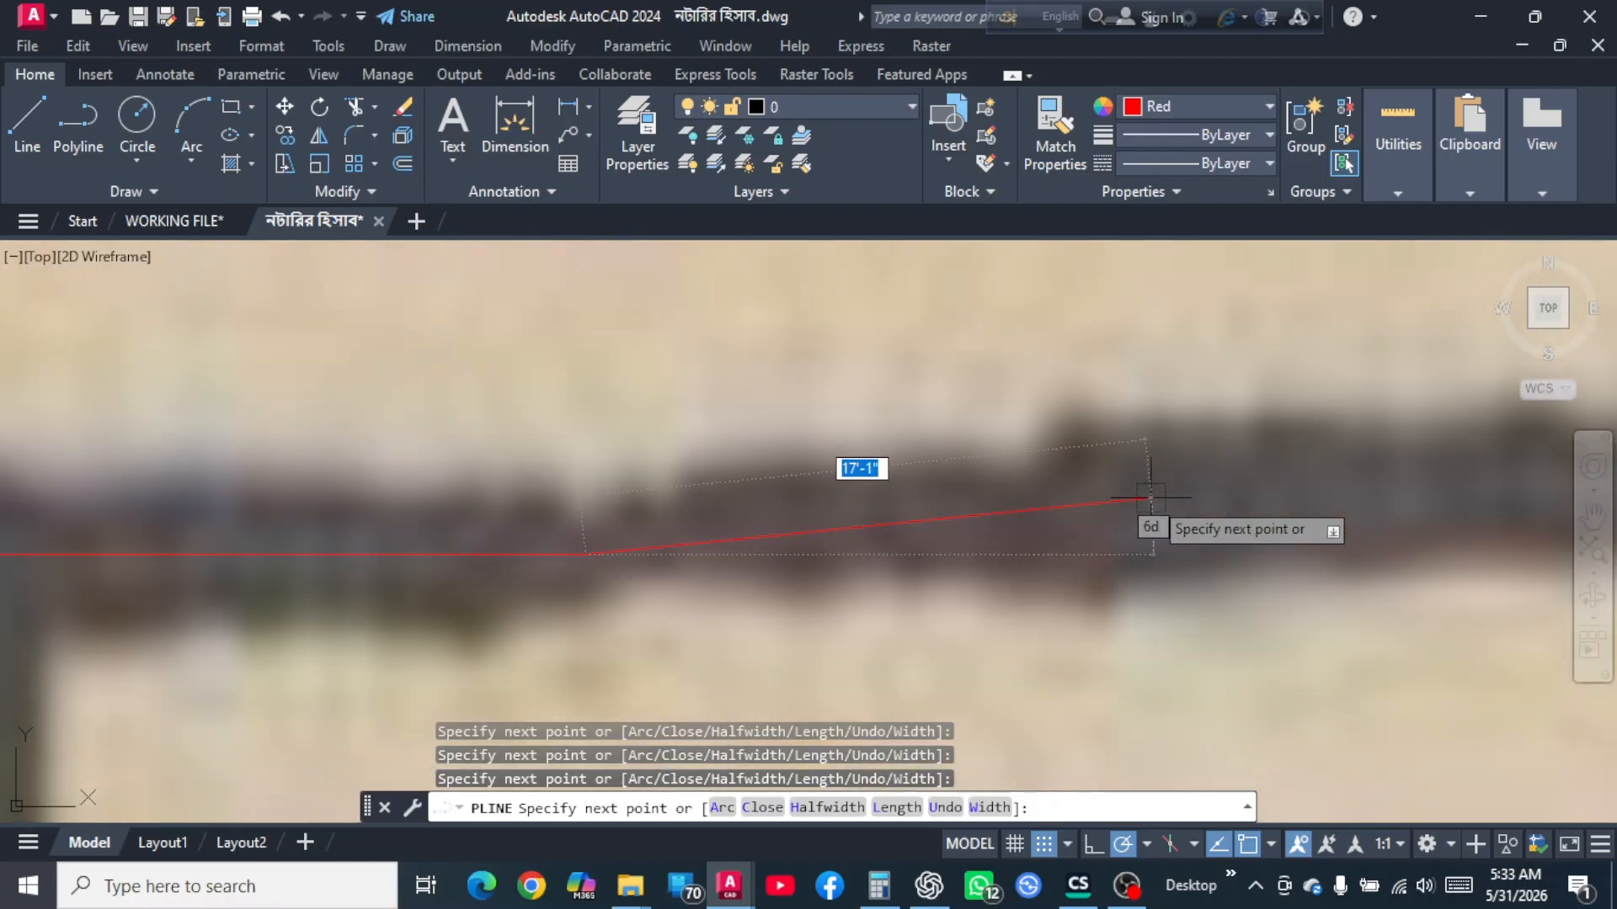
left_click(1179, 503)
scroll(1111, 620, "down", 4)
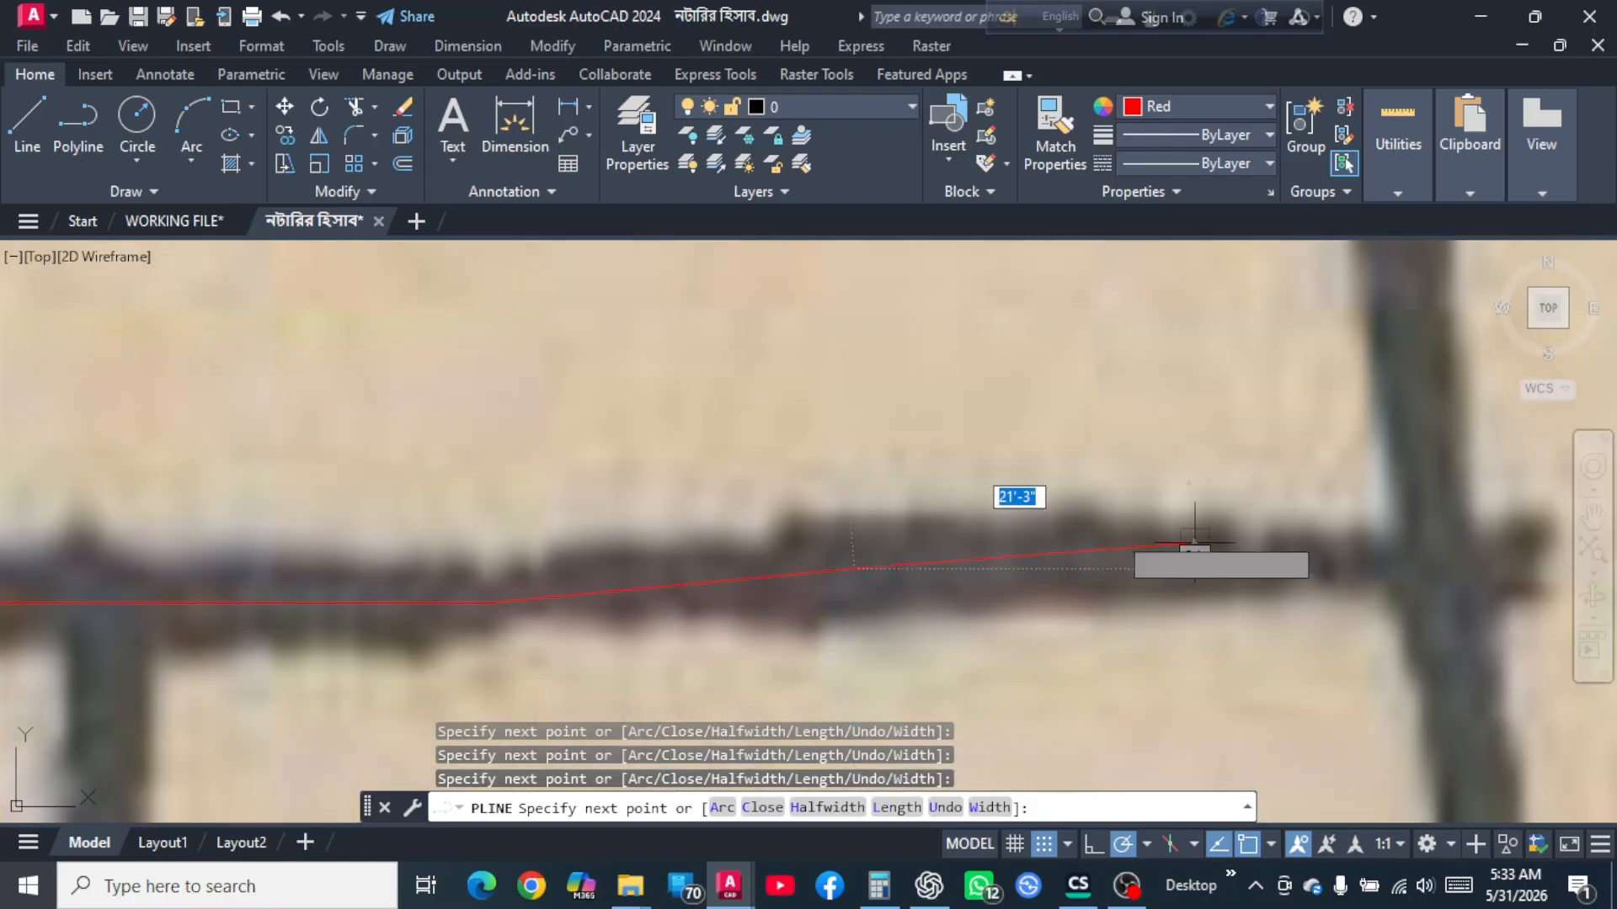
scroll(1174, 564, "down", 4)
scroll(1174, 564, "up", 6)
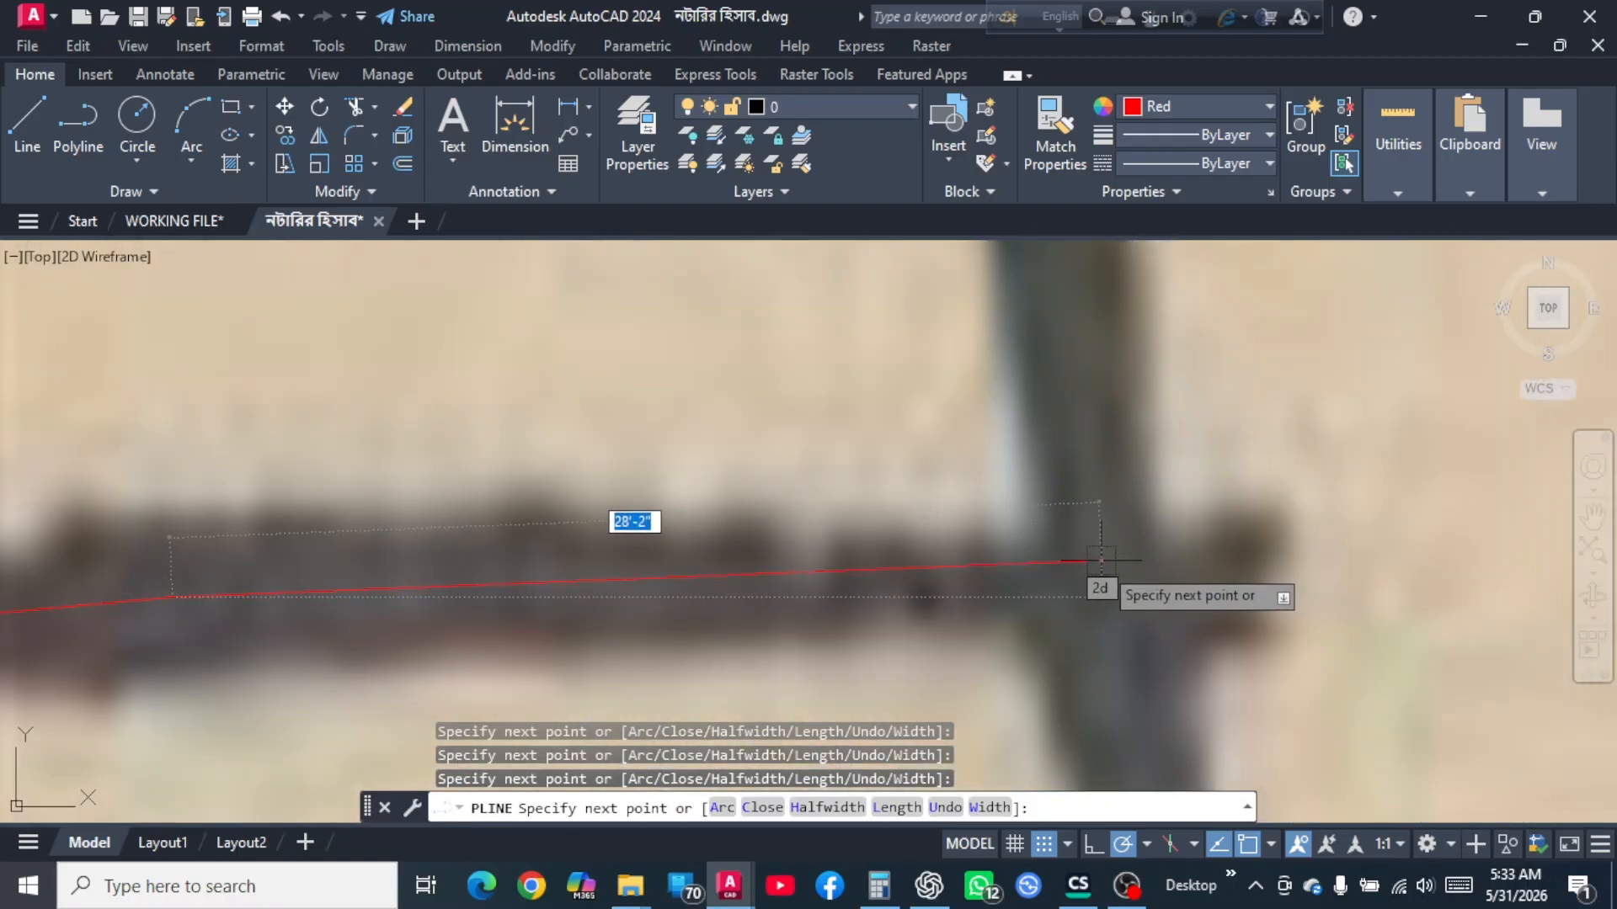
scroll(1095, 593, "up", 3)
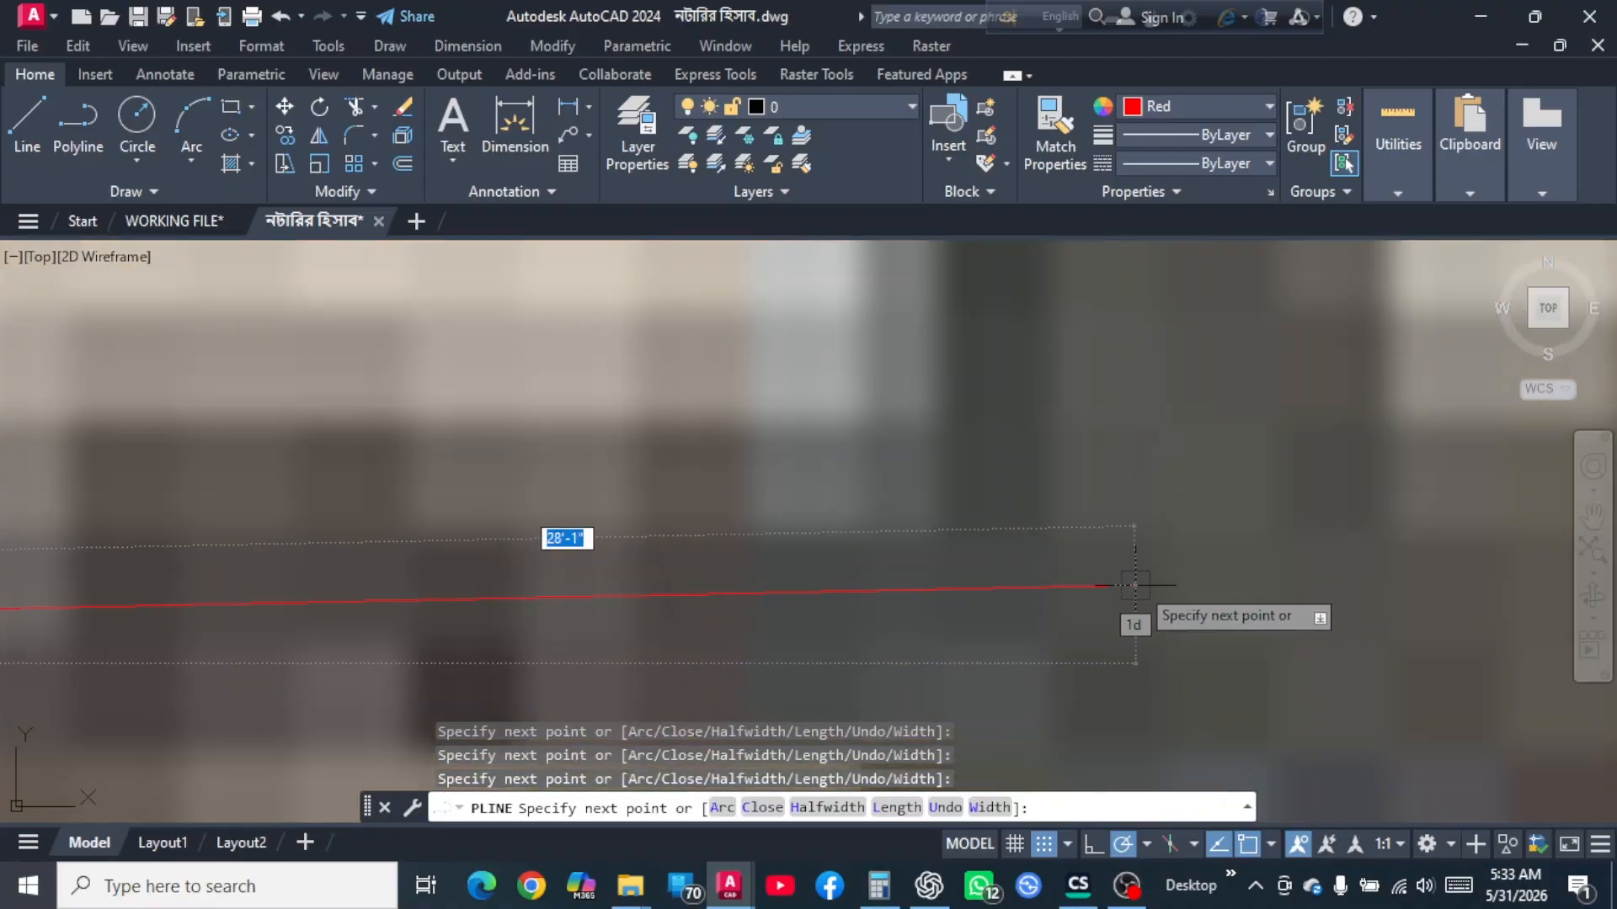
left_click(1123, 636)
Trace plot ২৩'s eastern boundary back to the polyline's starting point at the northeast corner and end the polyline.
scroll(1167, 682, "down", 7)
scroll(1201, 745, "down", 3)
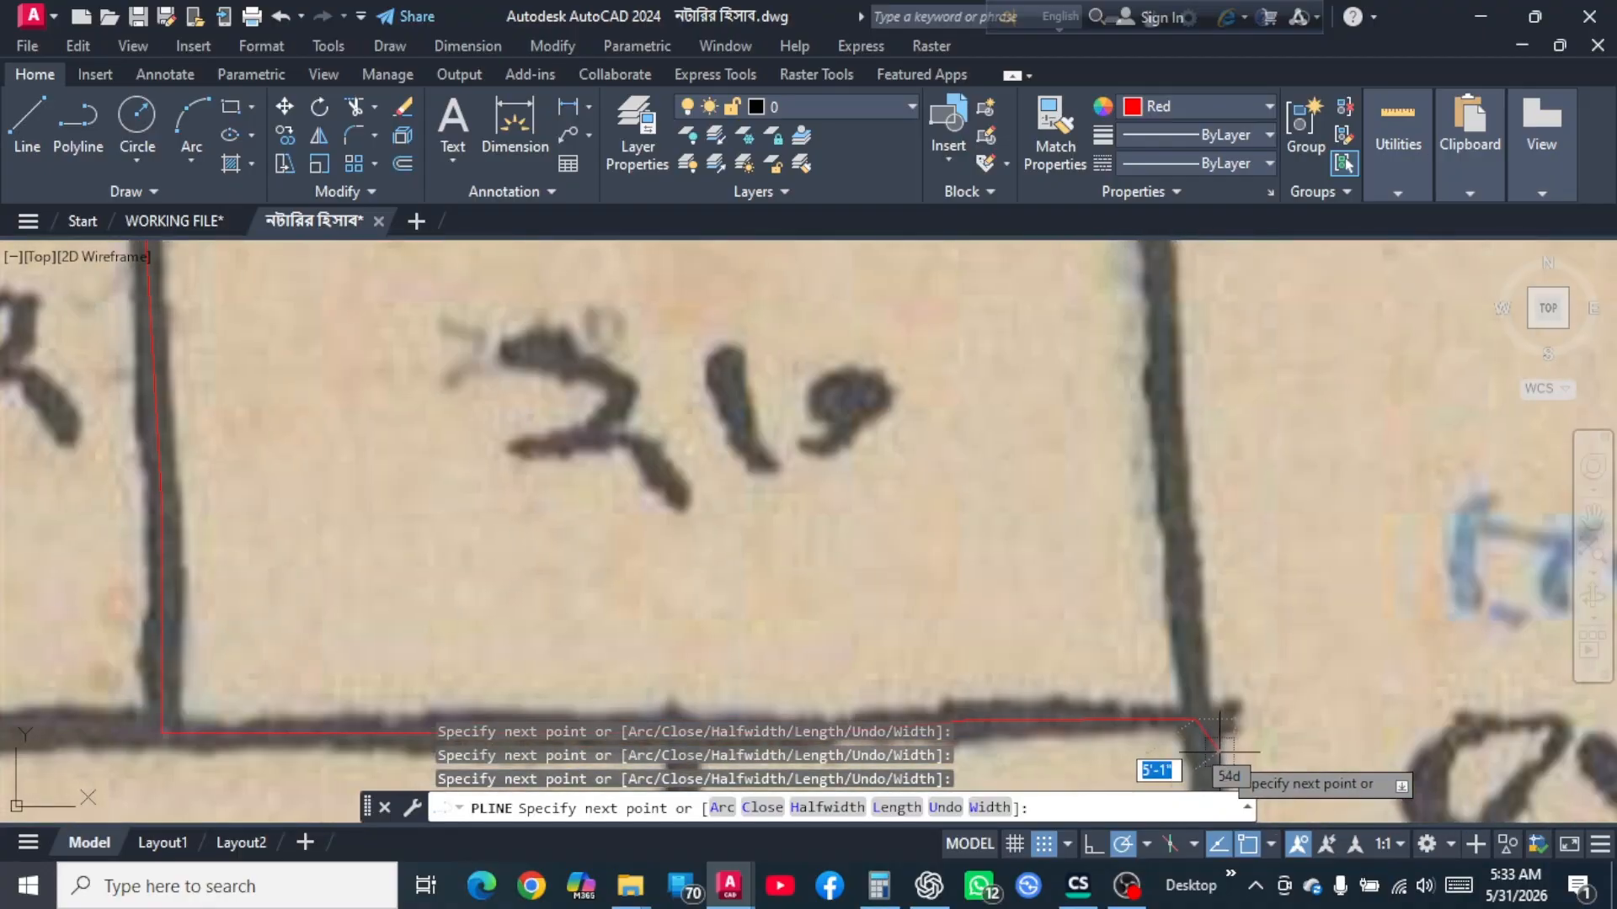
scroll(1200, 707, "down", 5)
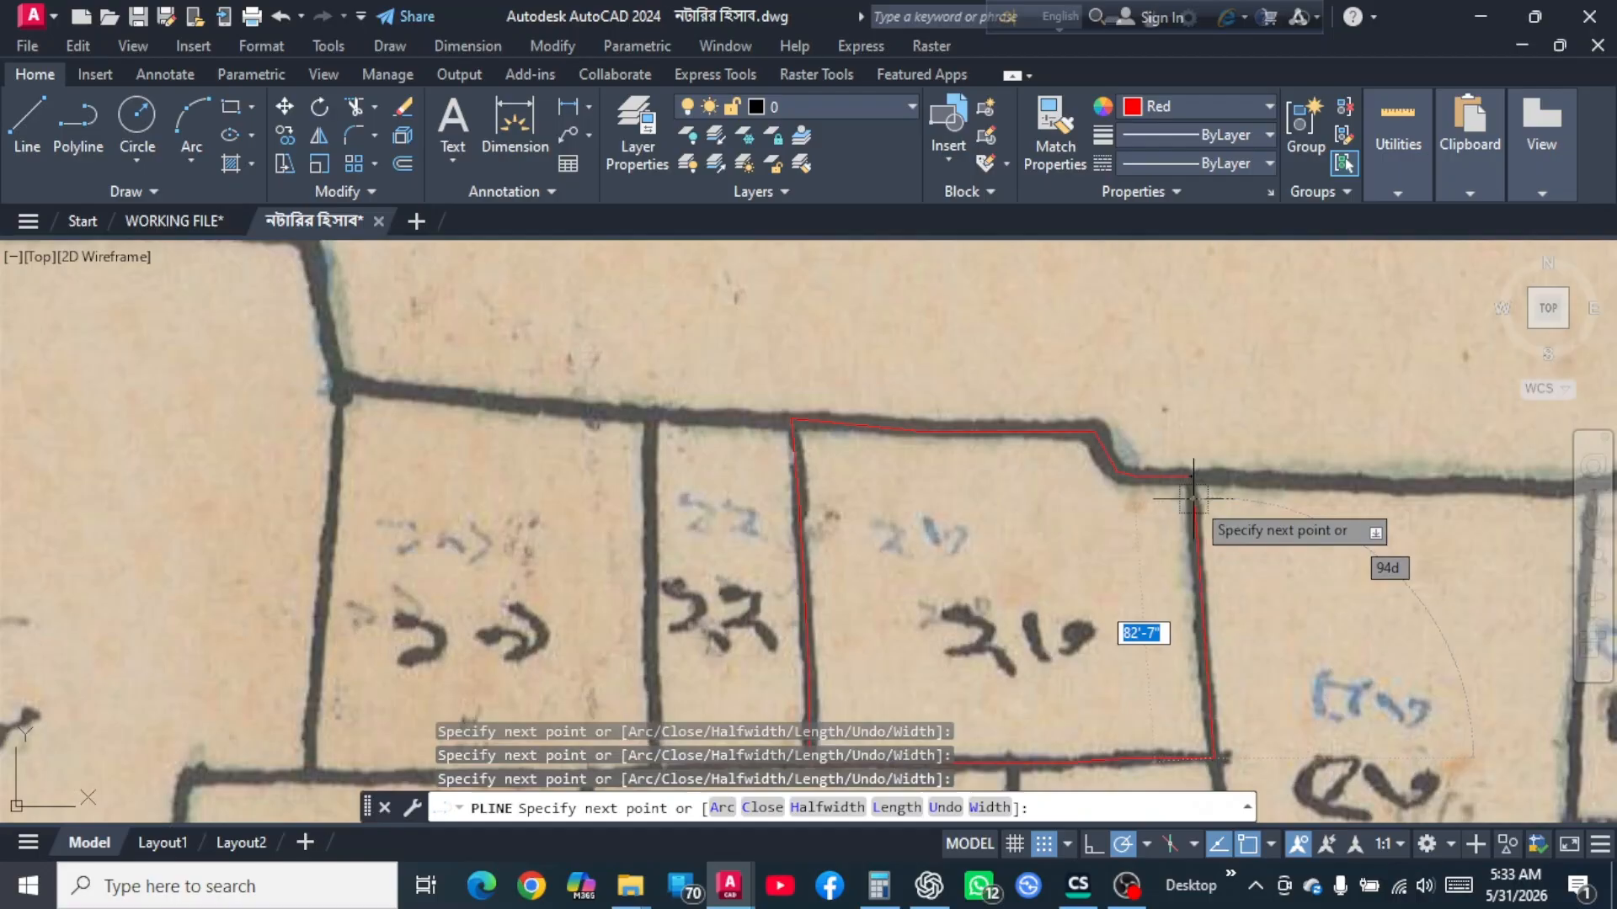
scroll(1187, 493, "up", 4)
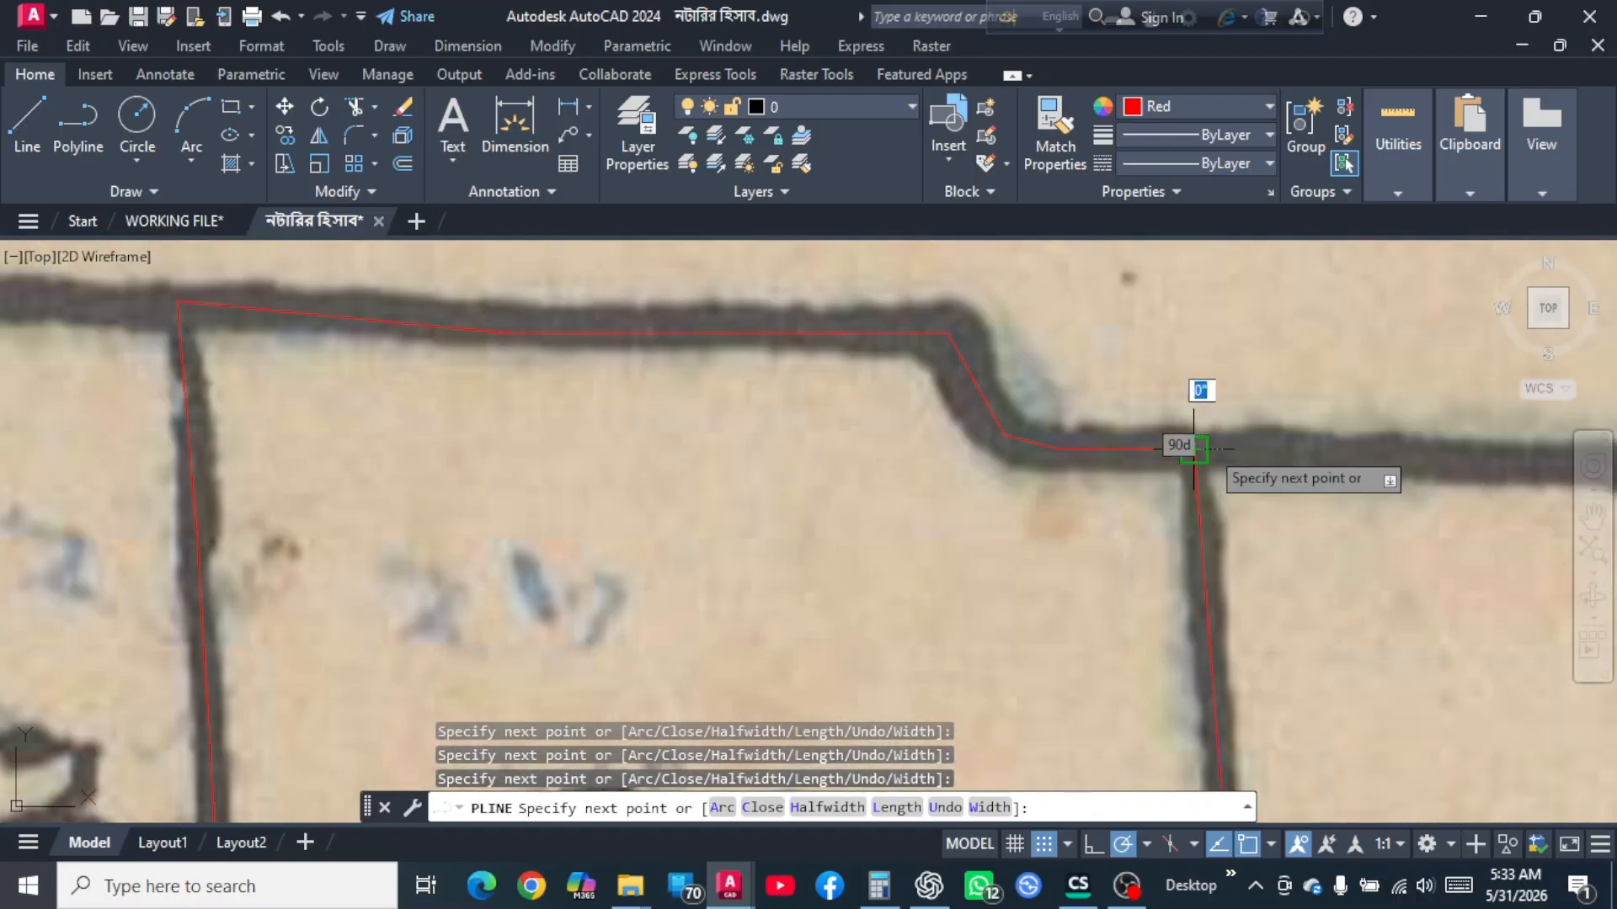
left_click(1193, 450)
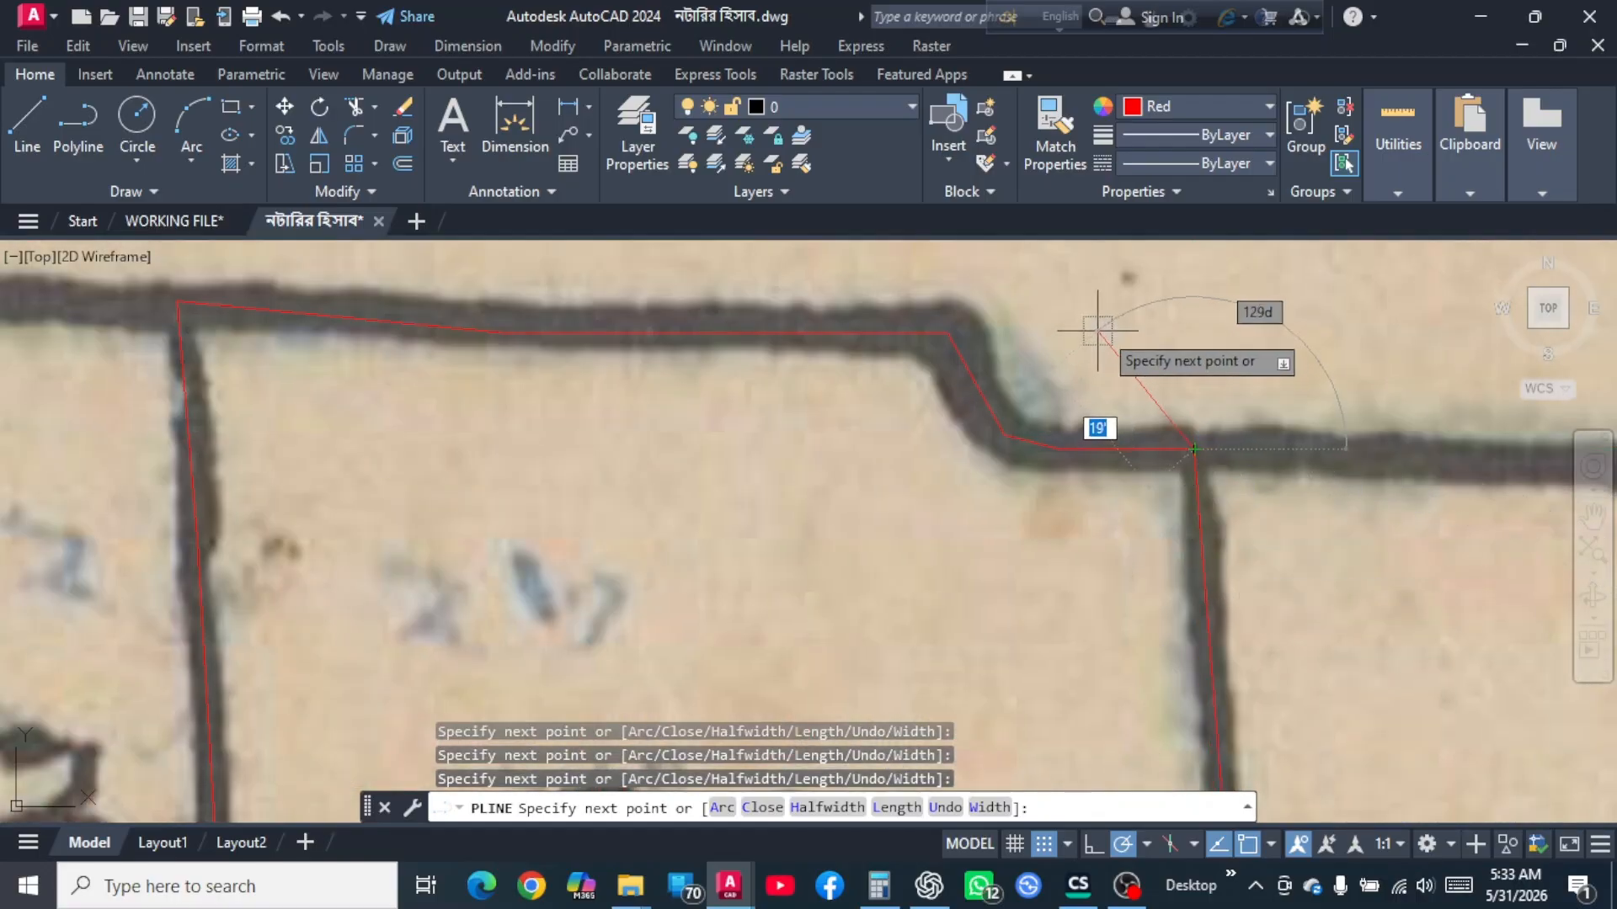
right_click(1184, 331)
left_click(1237, 346)
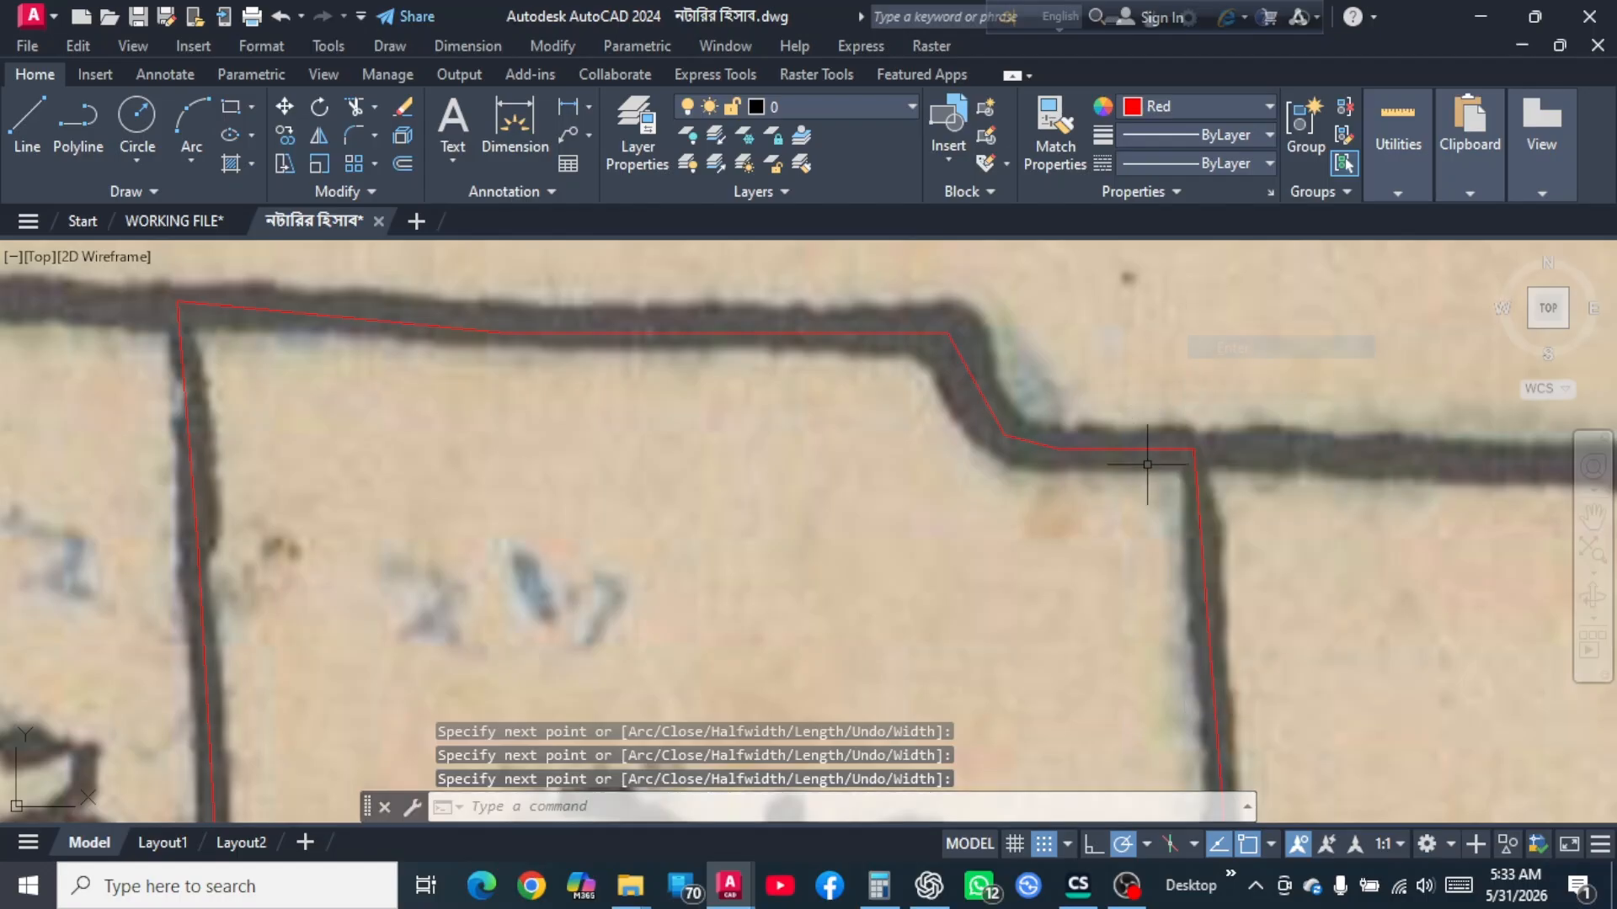
scroll(1047, 648, "down", 4)
scroll(1048, 647, "up", 2)
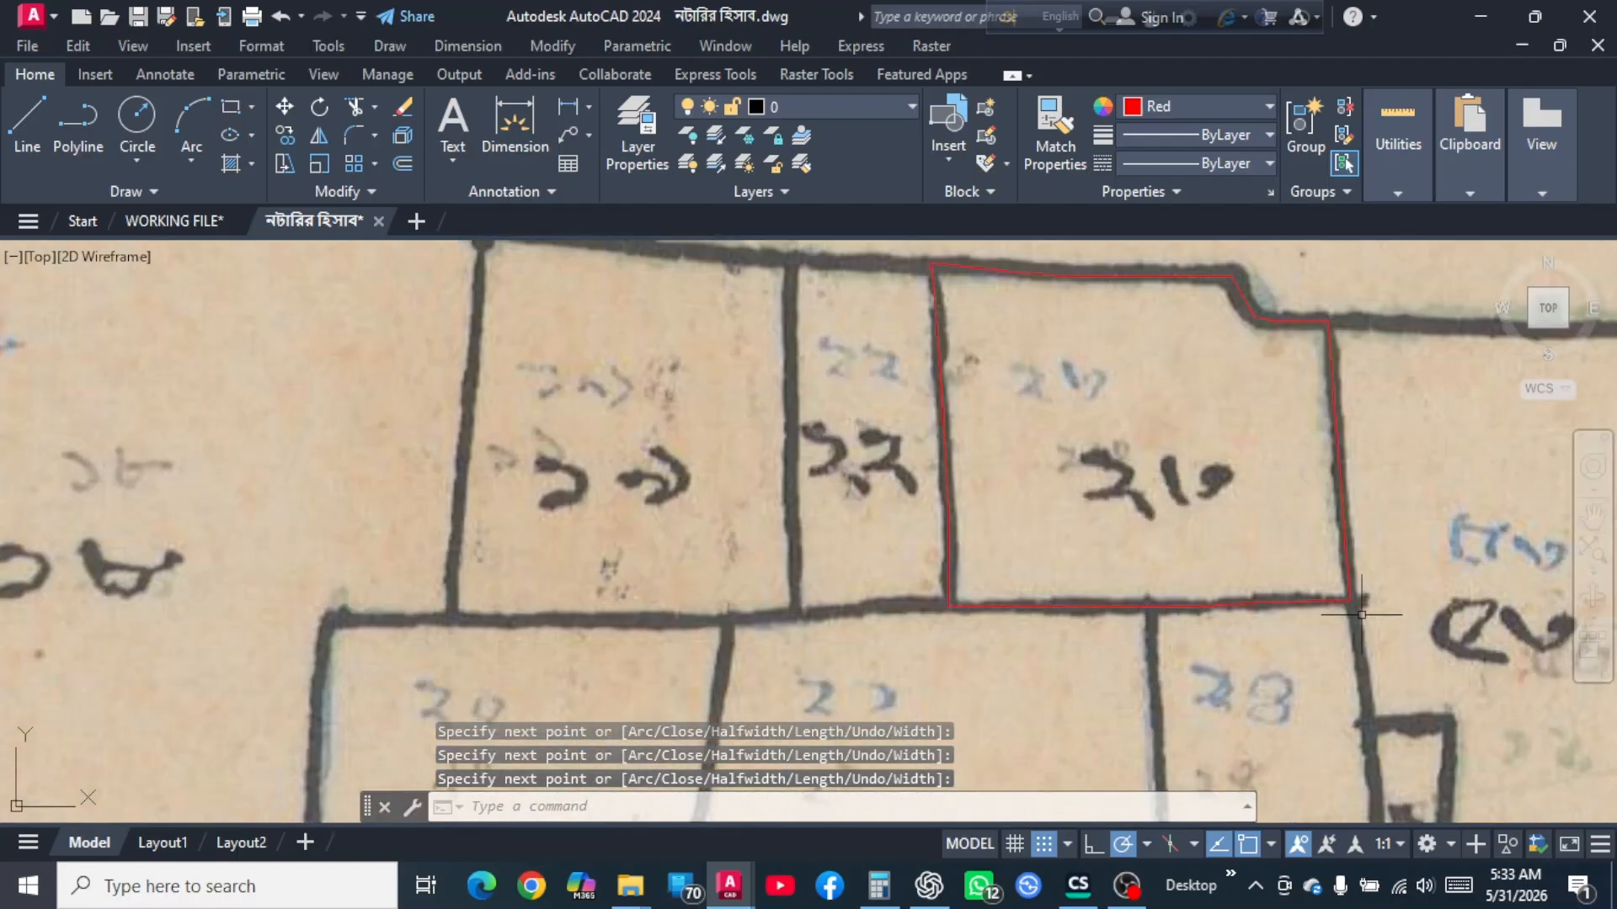
scroll(949, 443, "down", 2)
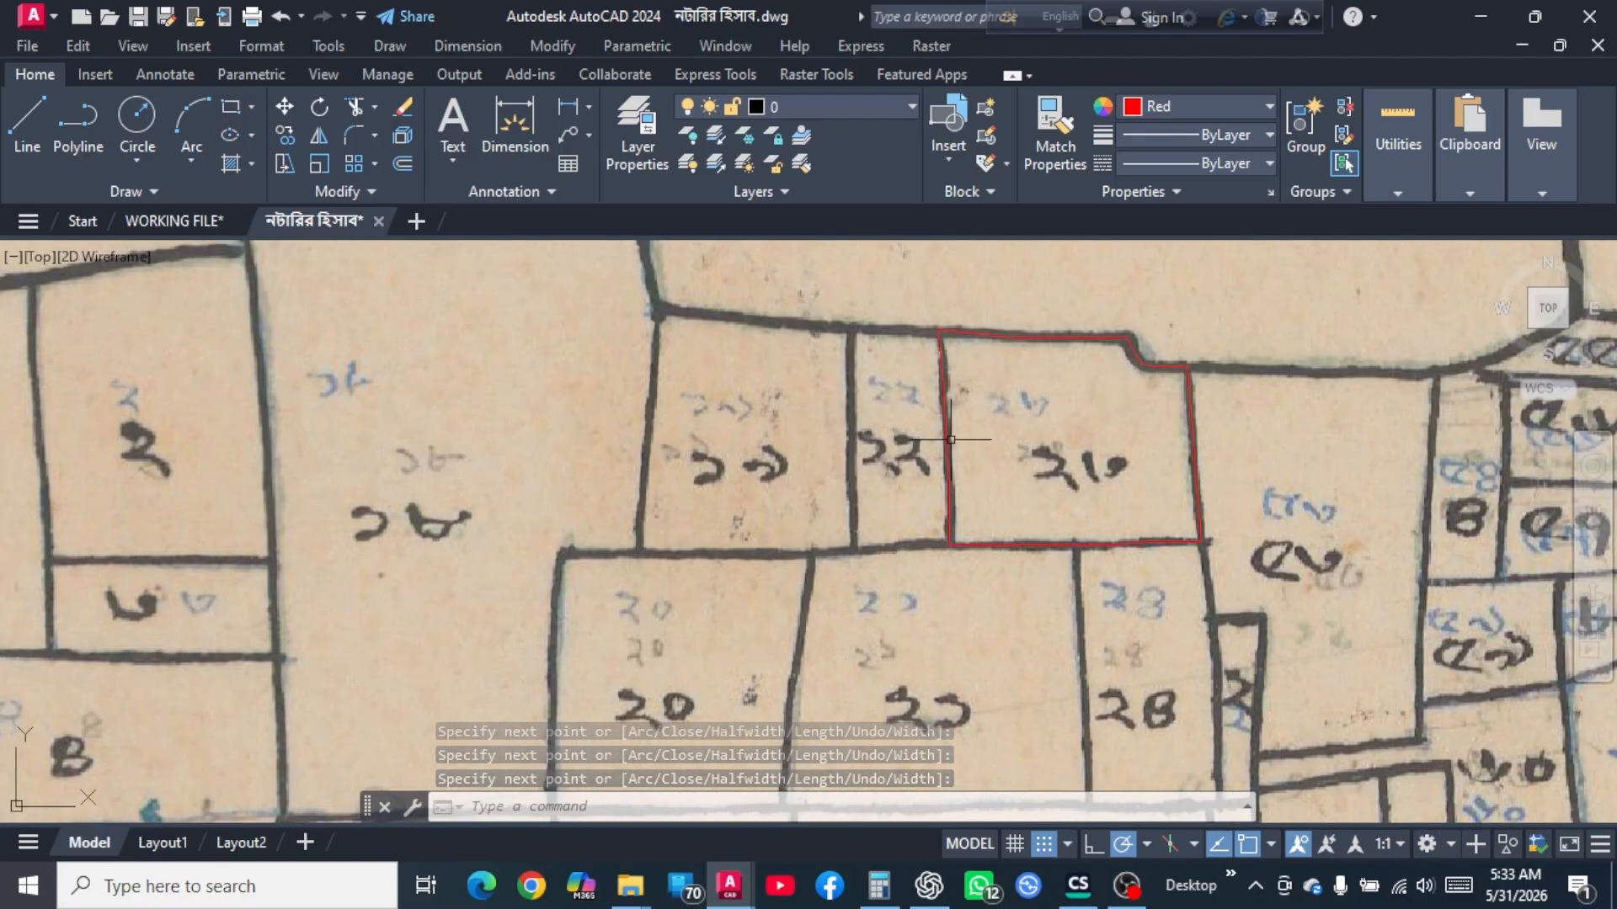
Measure the area of traced plot ২৩ with the Quick Measure tool.
left_click(1398, 139)
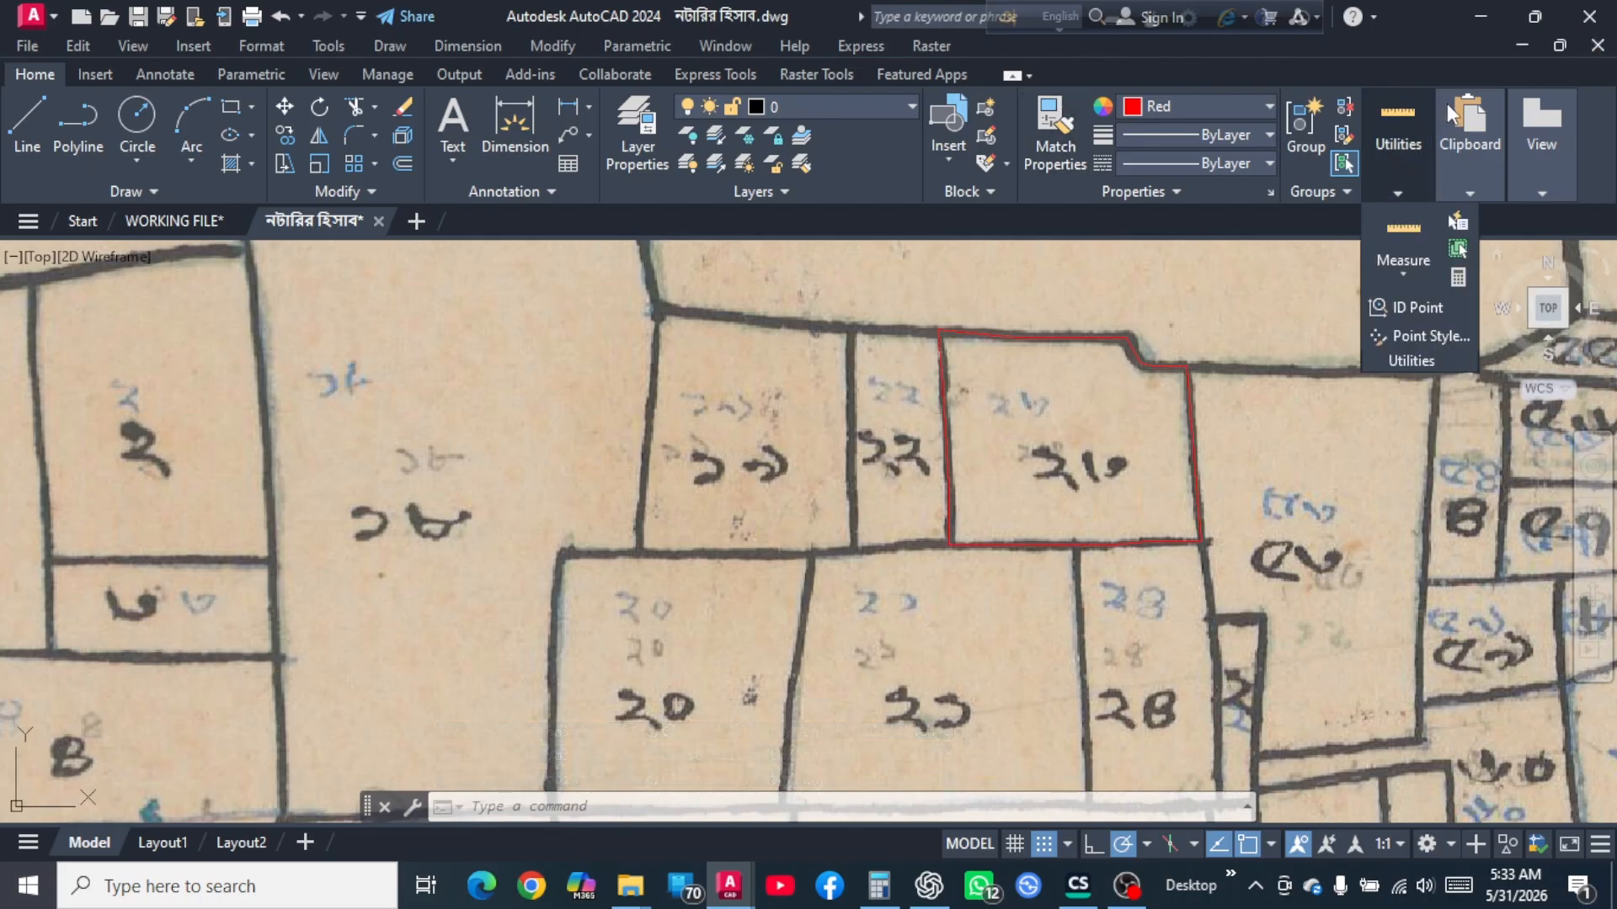
left_click(1404, 229)
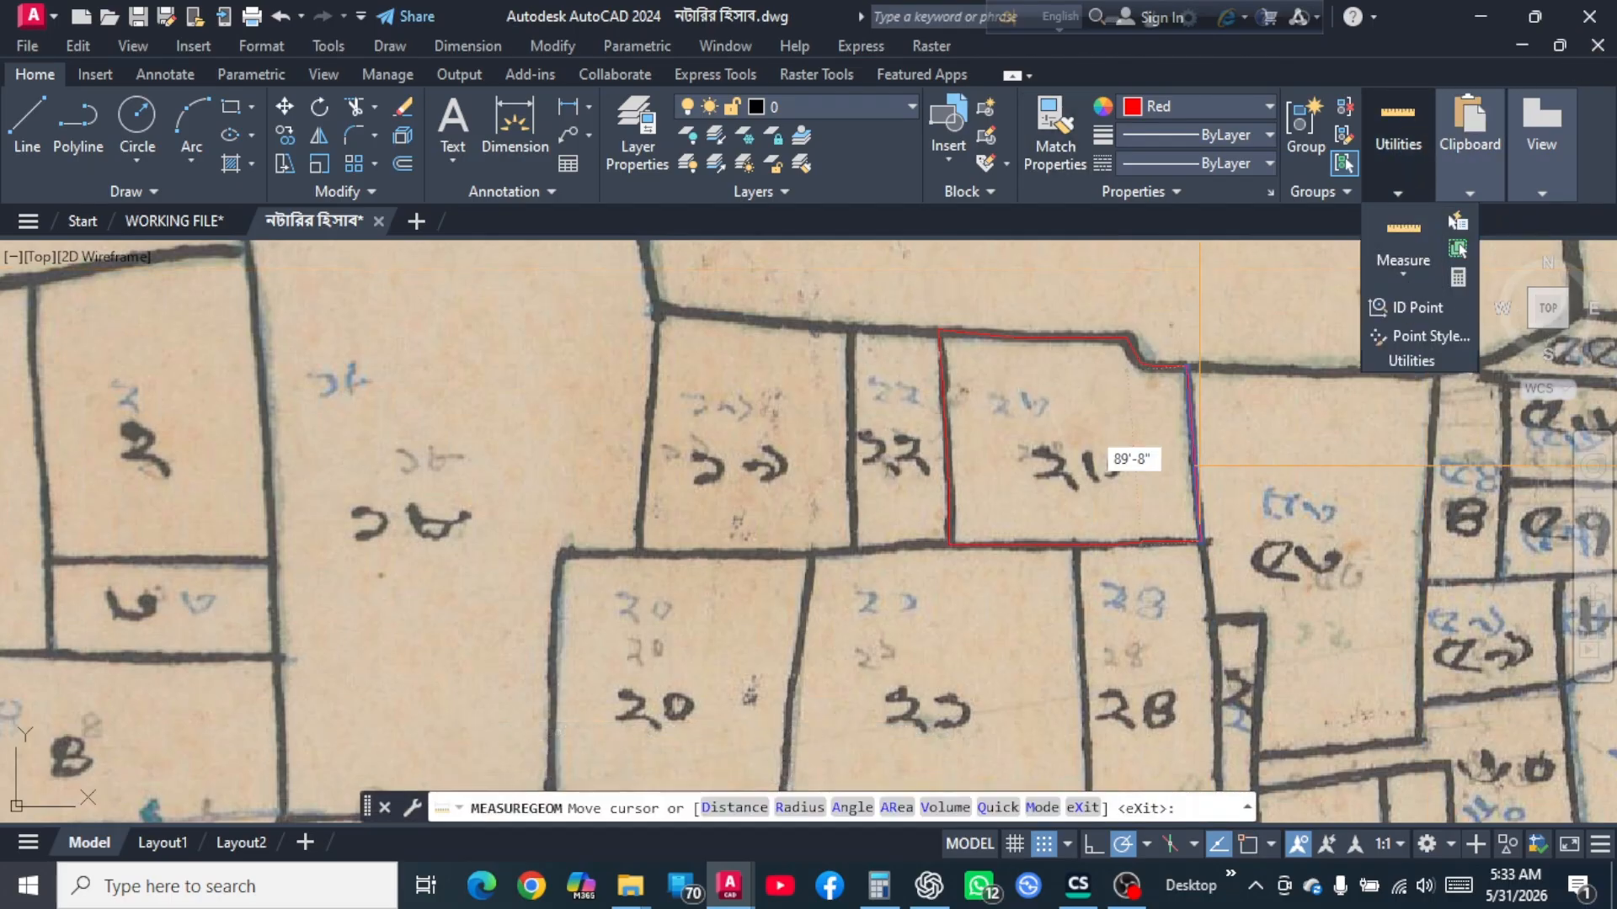
left_click(1070, 427)
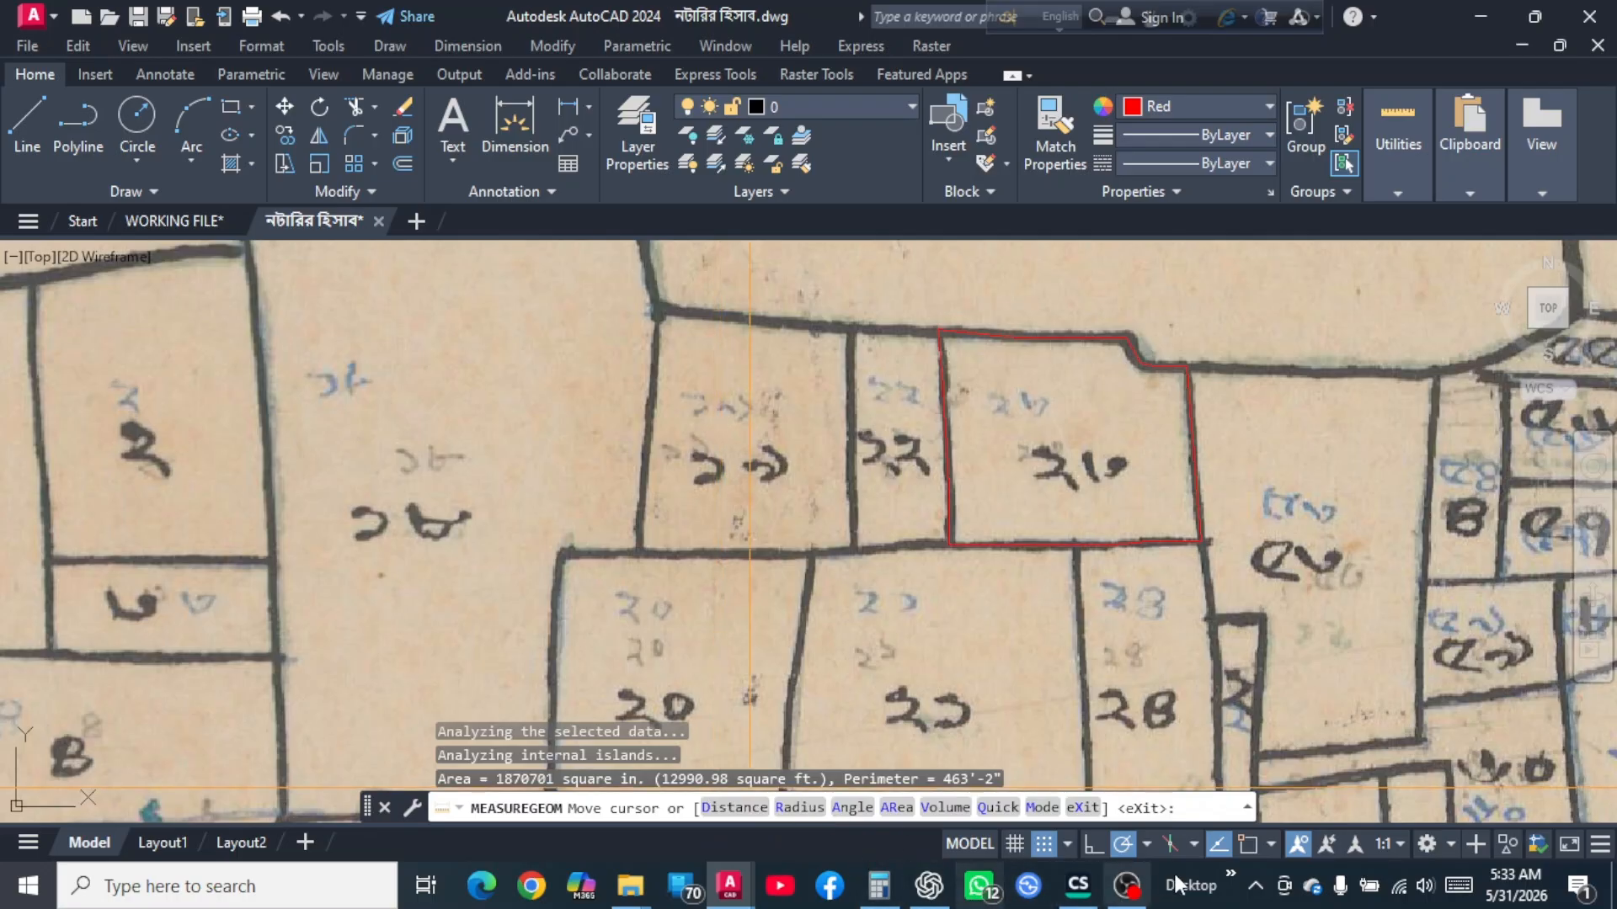
Switch to the calculator and divide plot ২৩'s area, rounded to 12991 square feet, by 435.6.
left_click(878, 884)
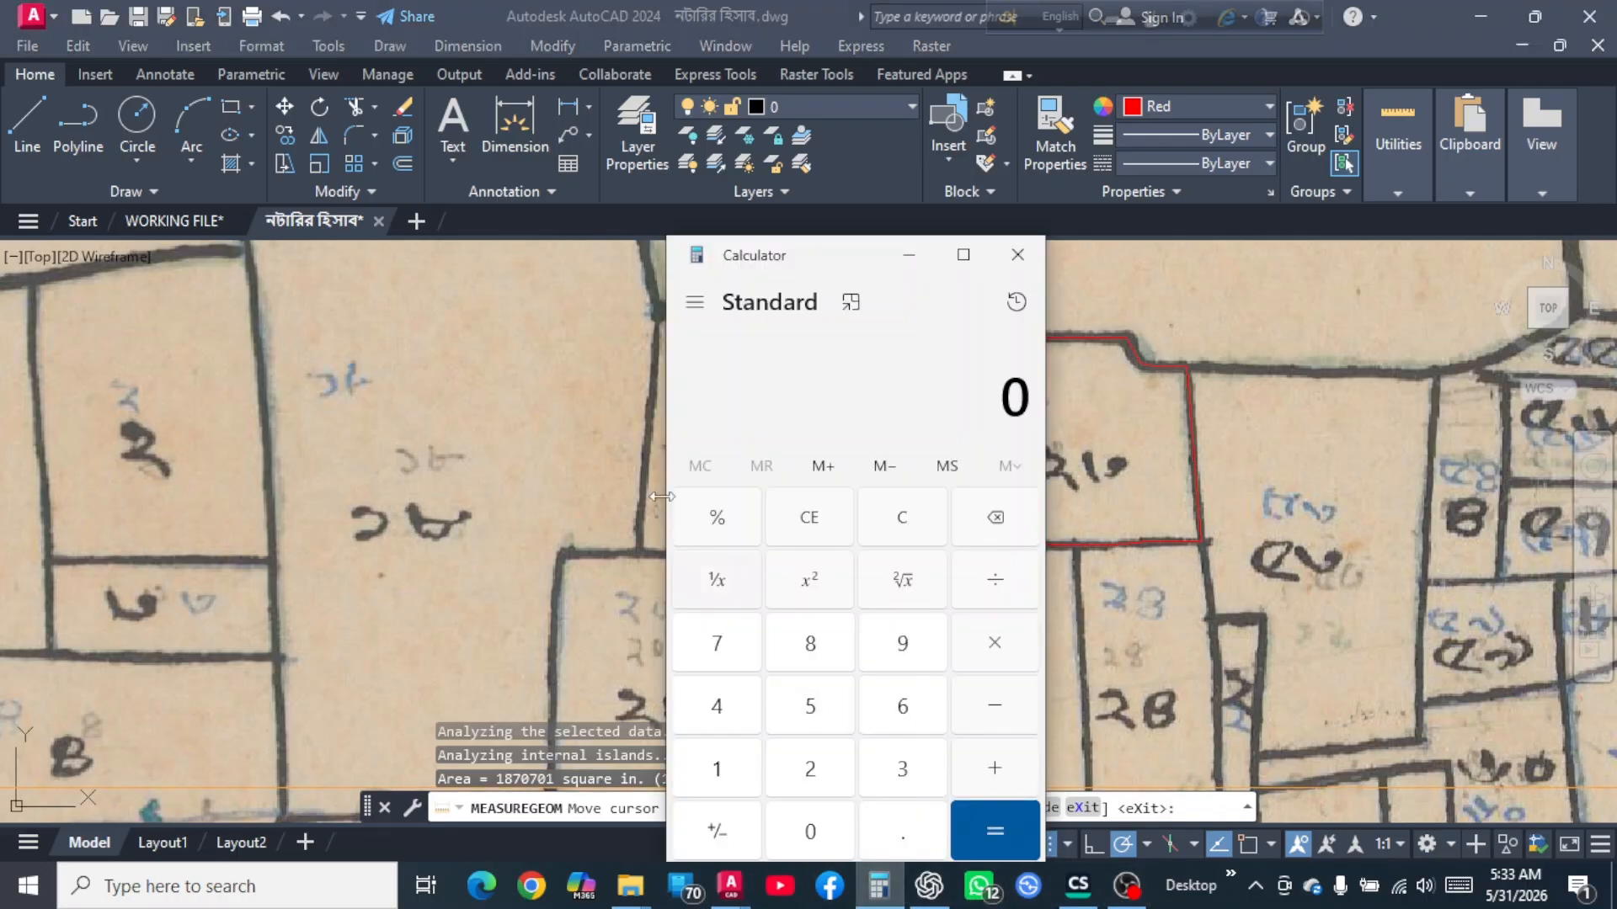
left_click_drag(848, 257, 1008, 262)
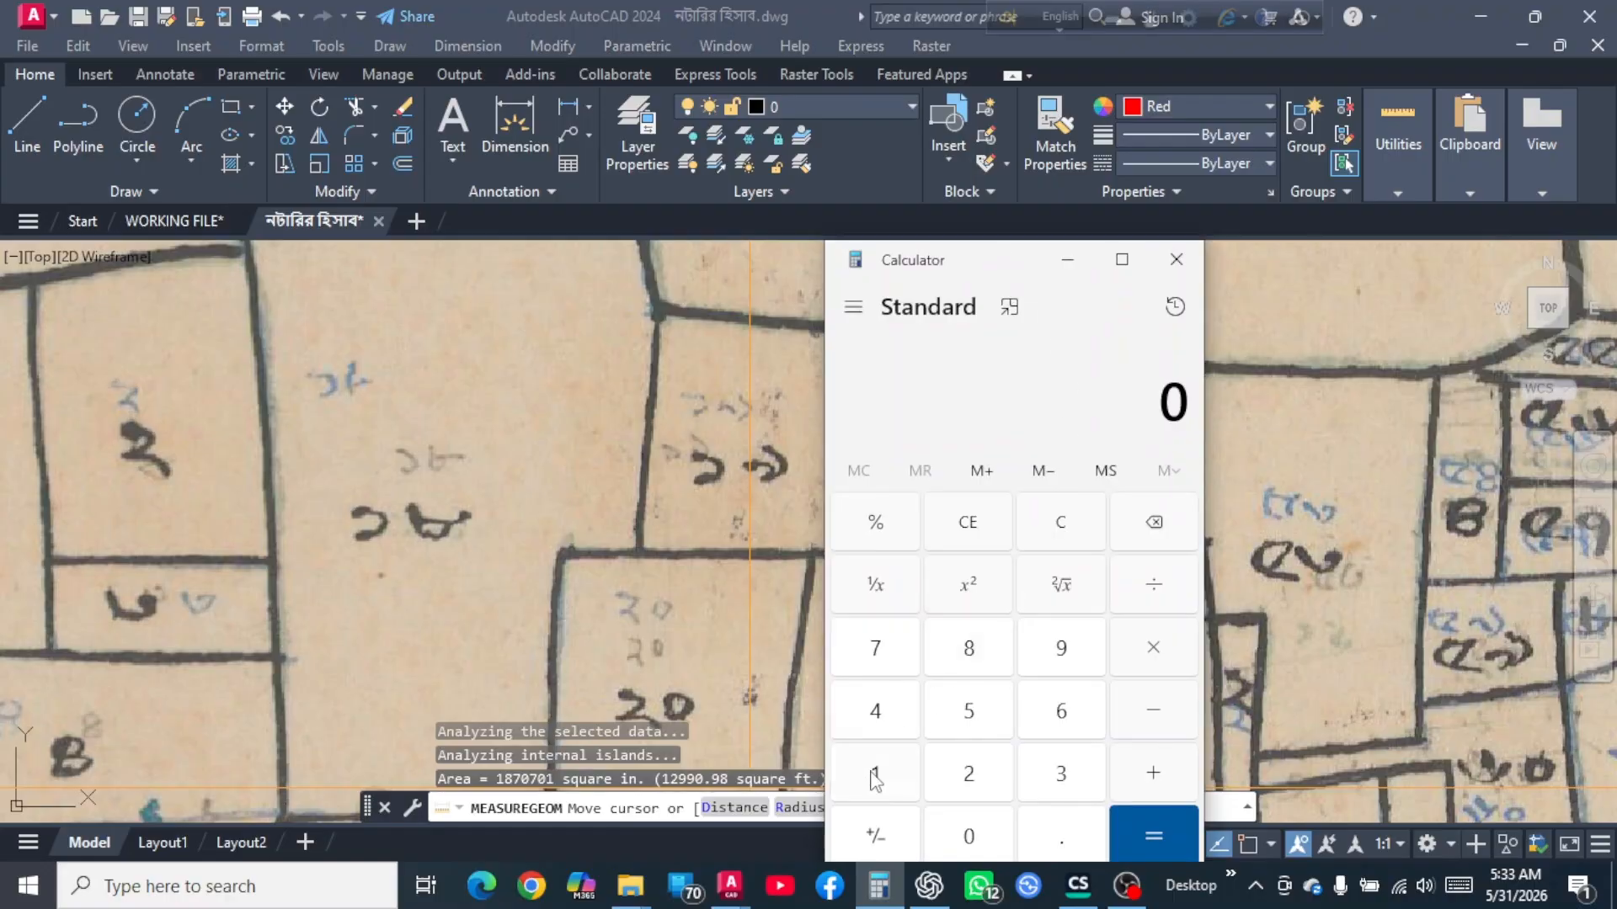
left_click(894, 783)
left_click(993, 758)
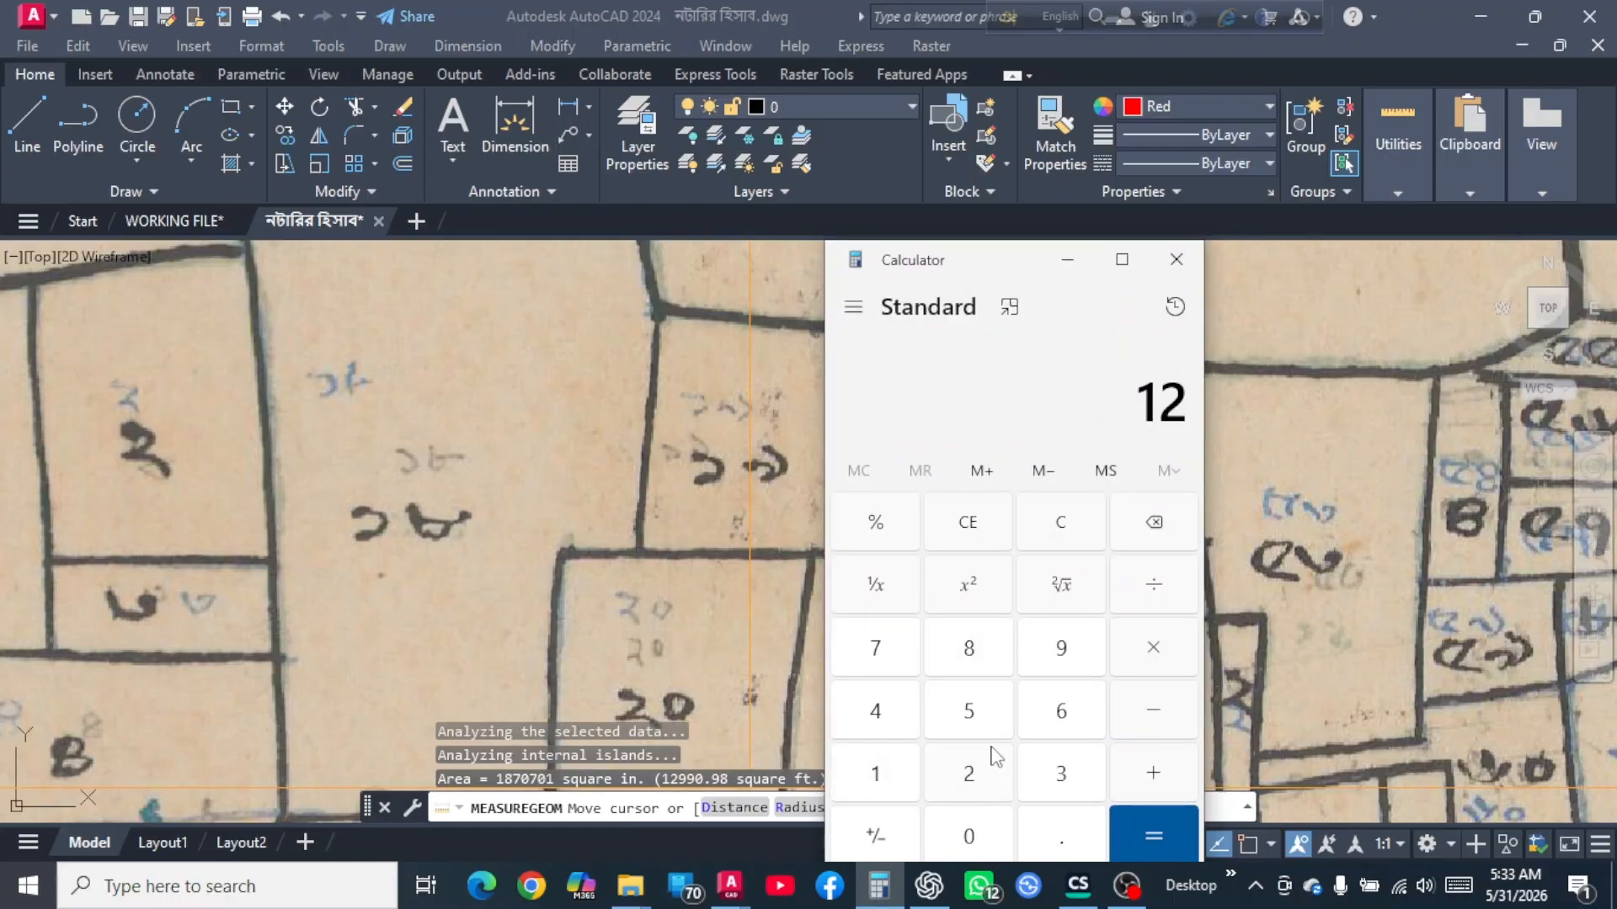
left_click(1052, 654)
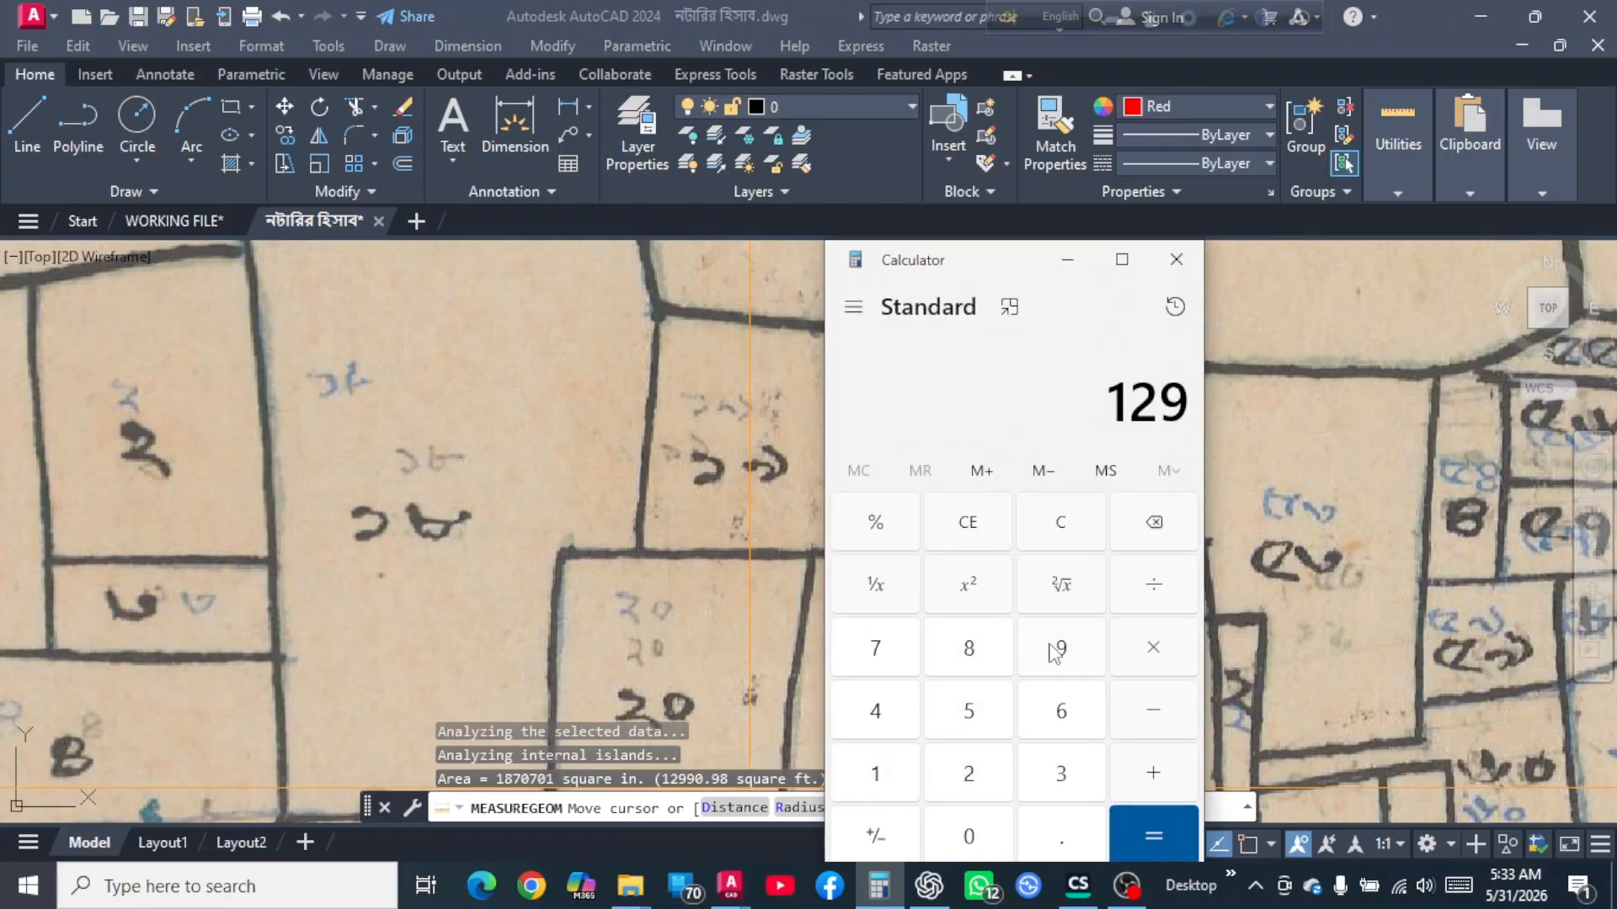
left_click(1054, 652)
left_click(898, 784)
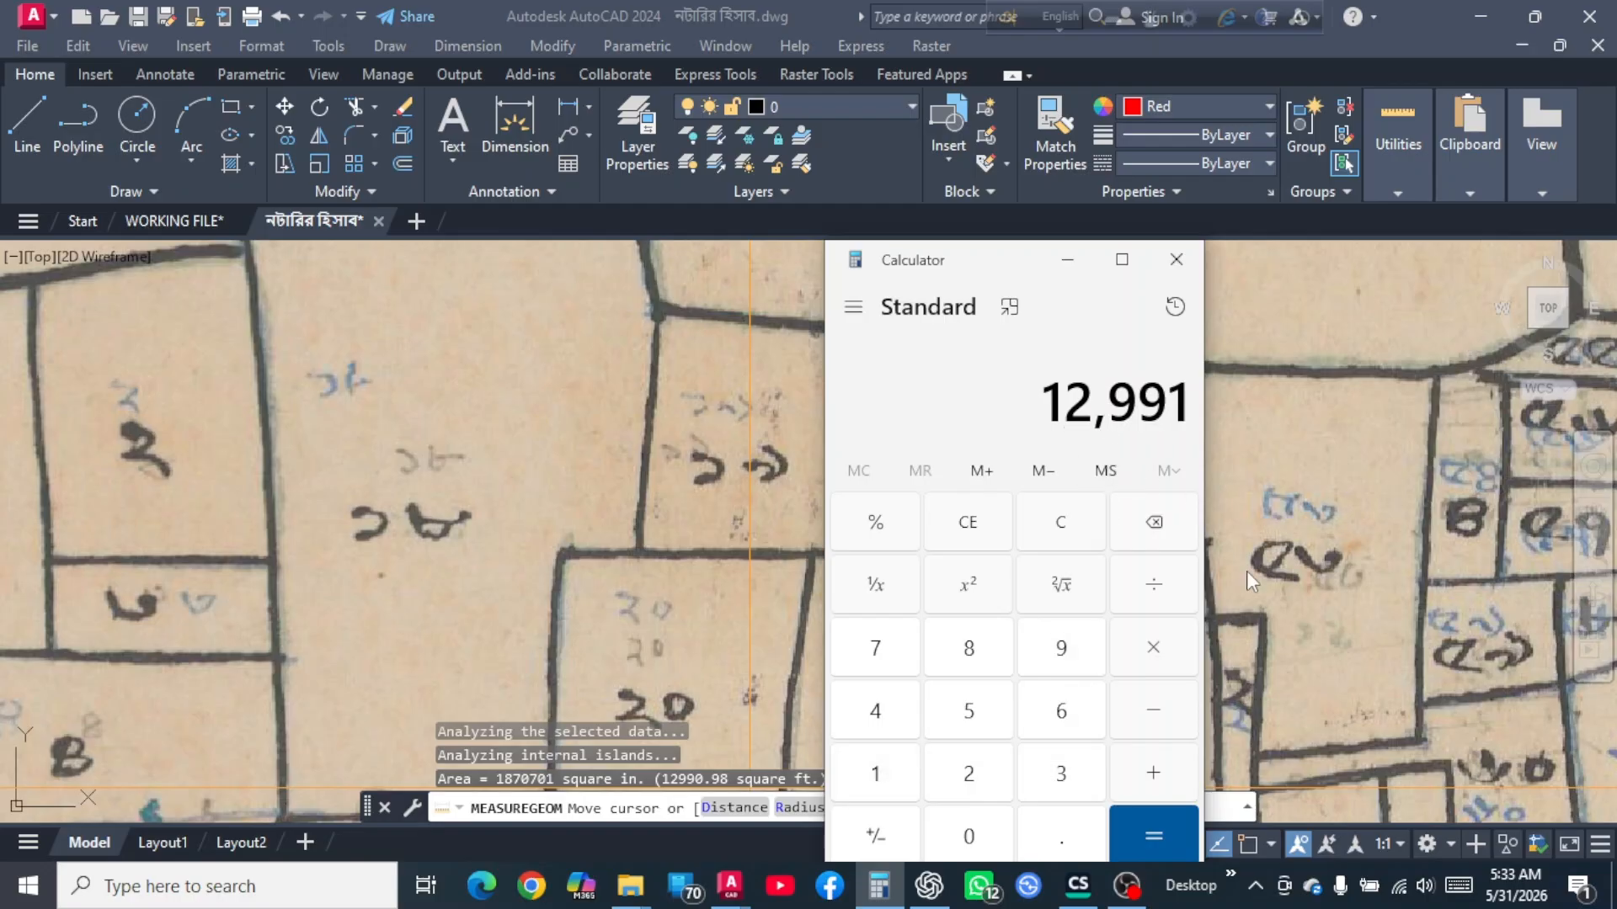
left_click(874, 715)
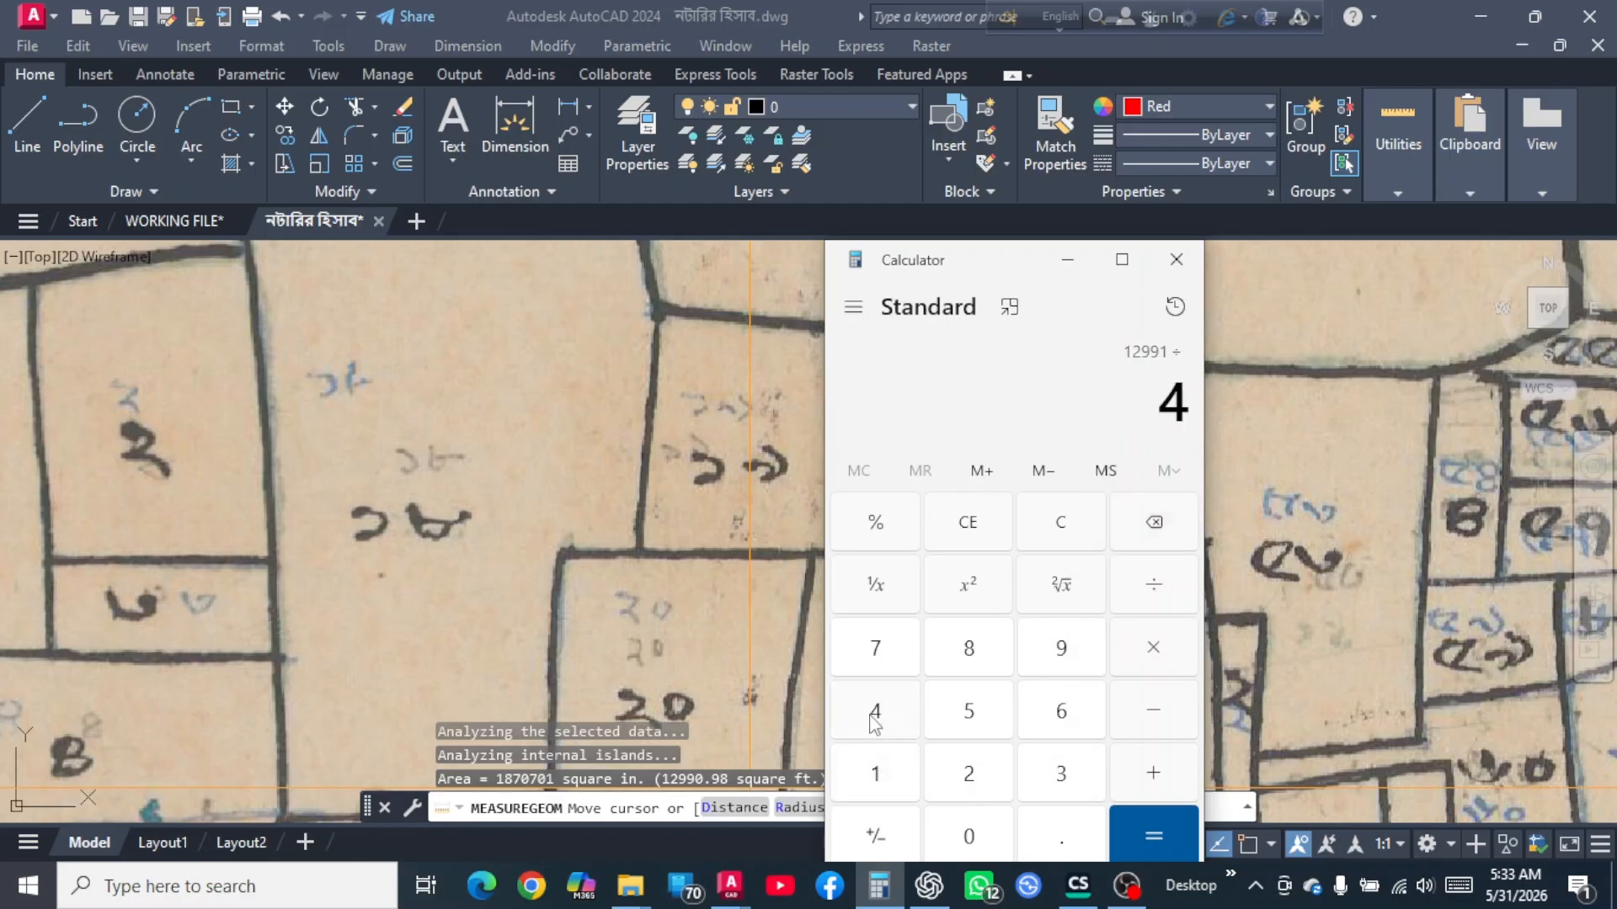
left_click(1064, 768)
left_click(983, 722)
left_click(1051, 827)
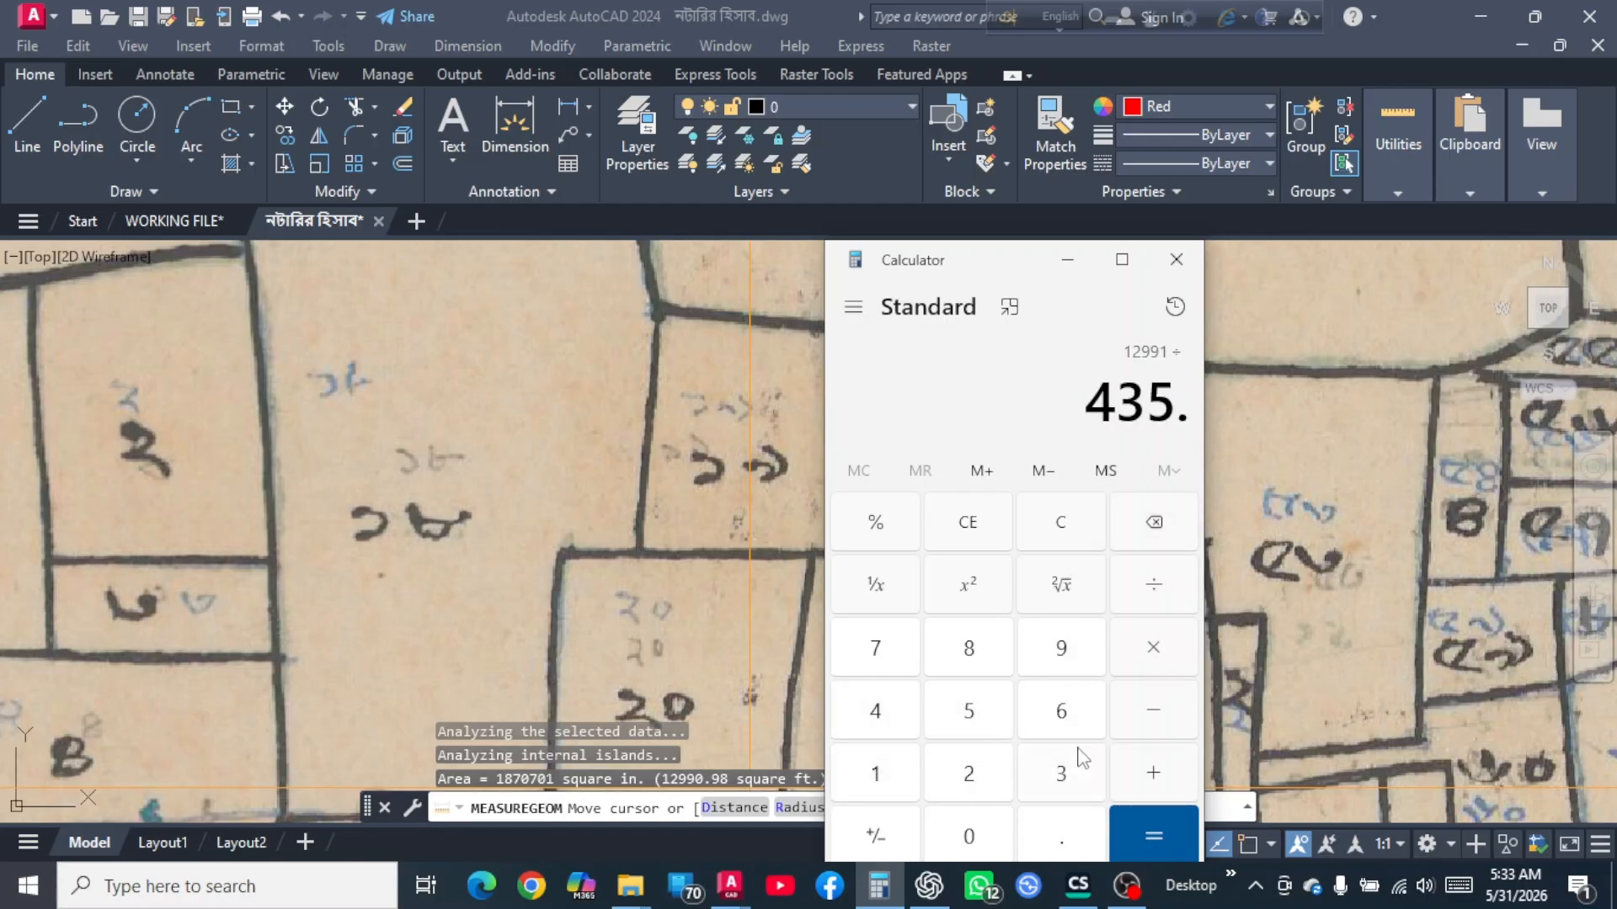
left_click(1081, 729)
left_click(1167, 830)
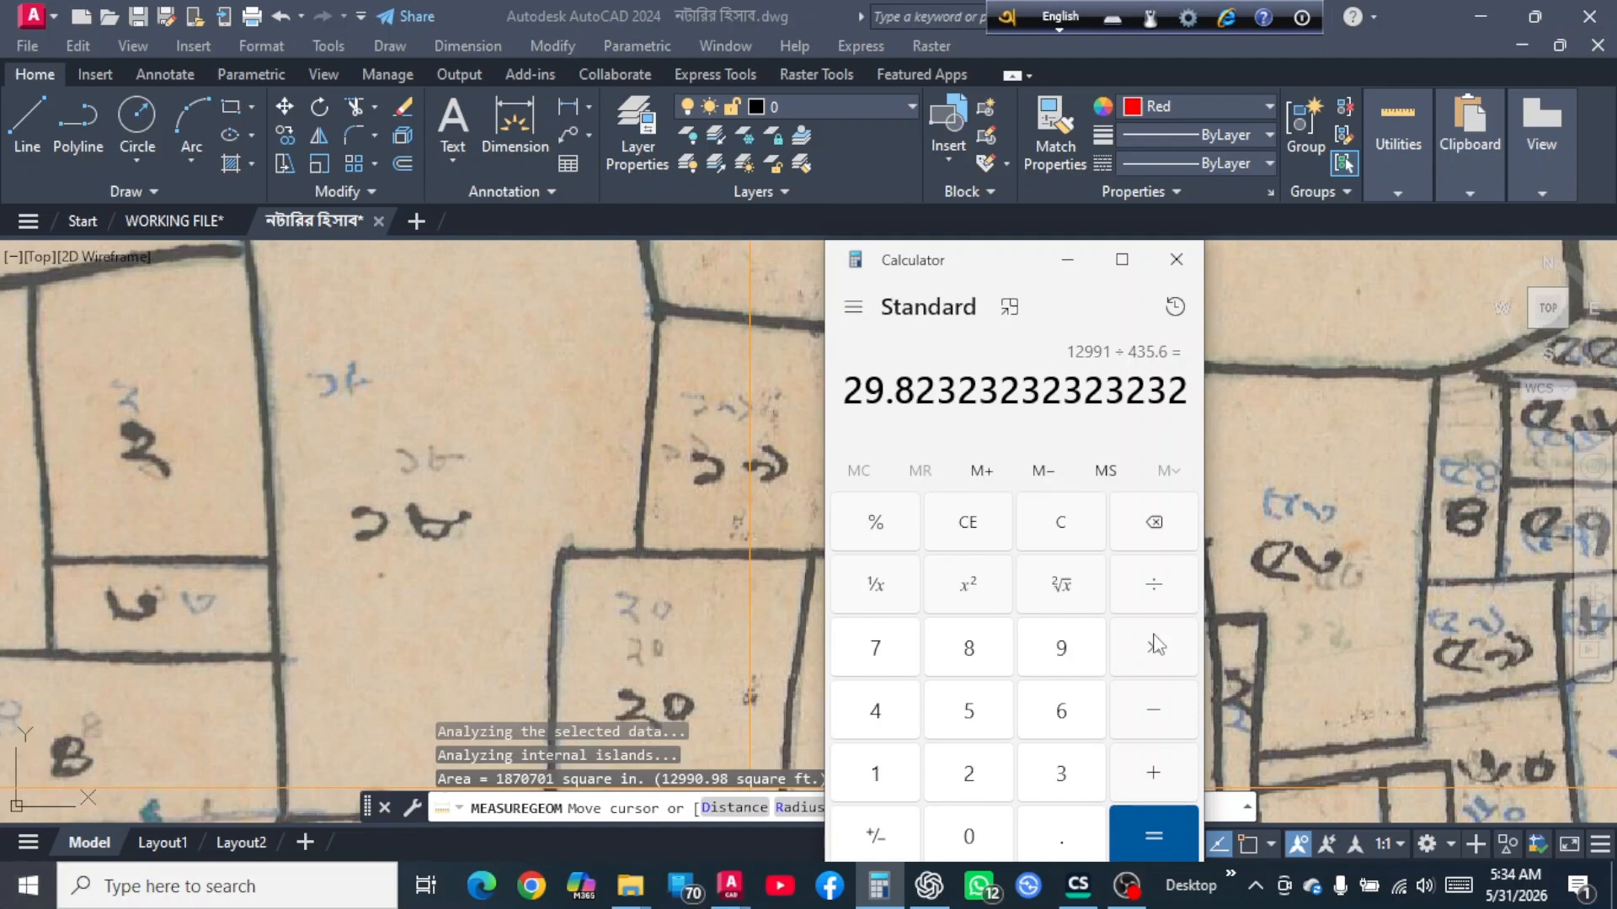
Minimize the calculator and cancel the measuring command in the drawing.
left_click(1067, 259)
right_click(1075, 435)
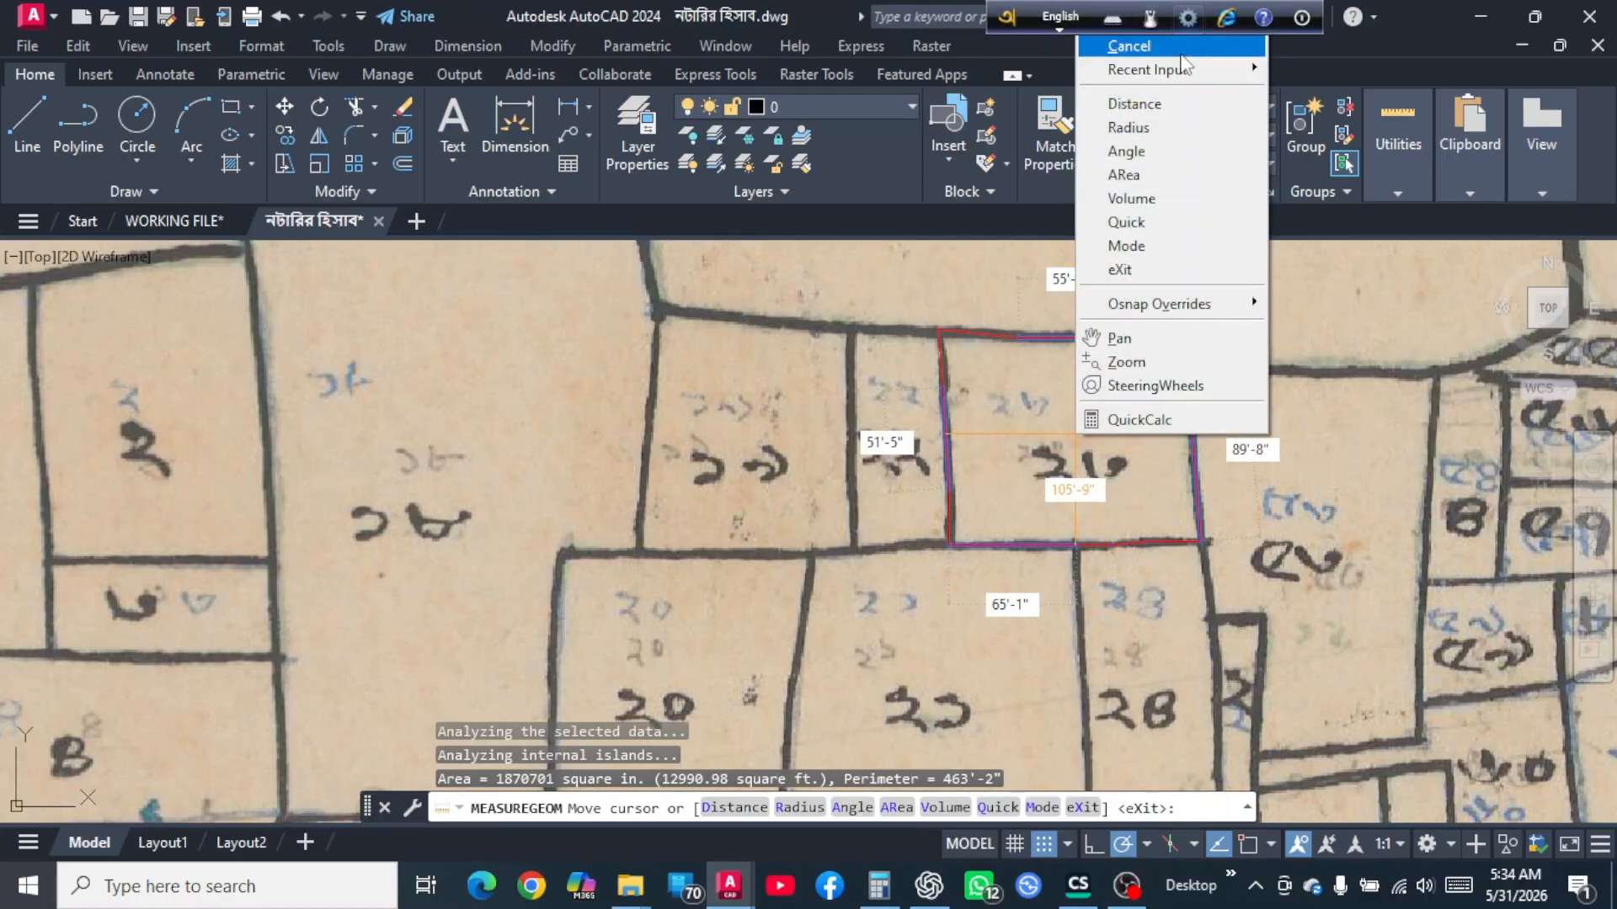
left_click(1129, 47)
scroll(898, 577, "down", 2)
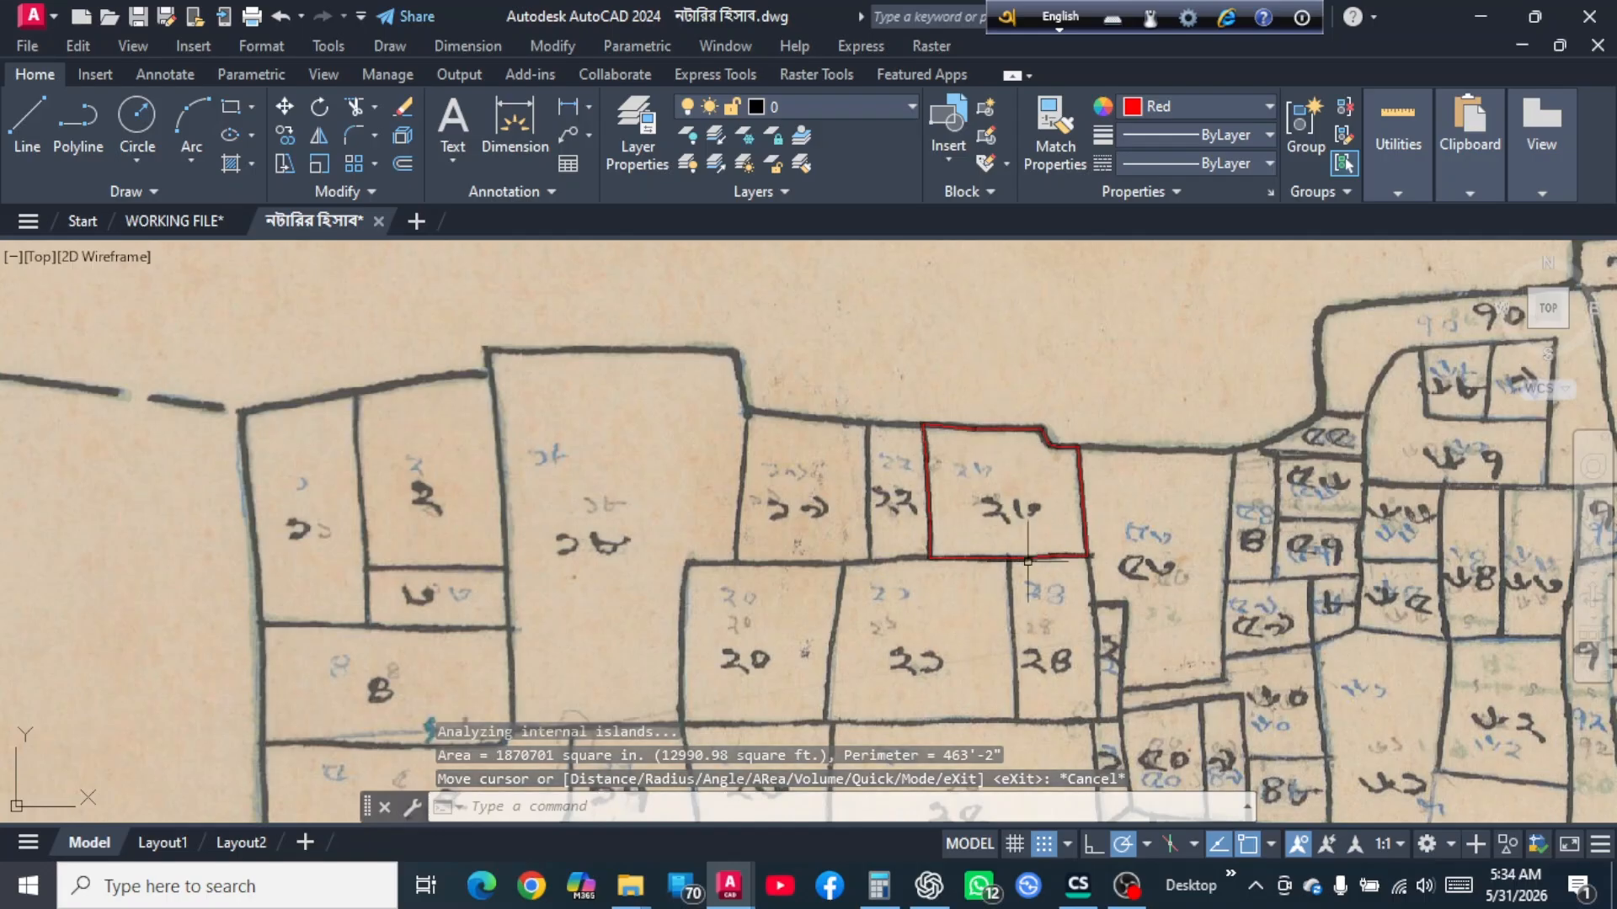
scroll(1013, 622, "up", 2)
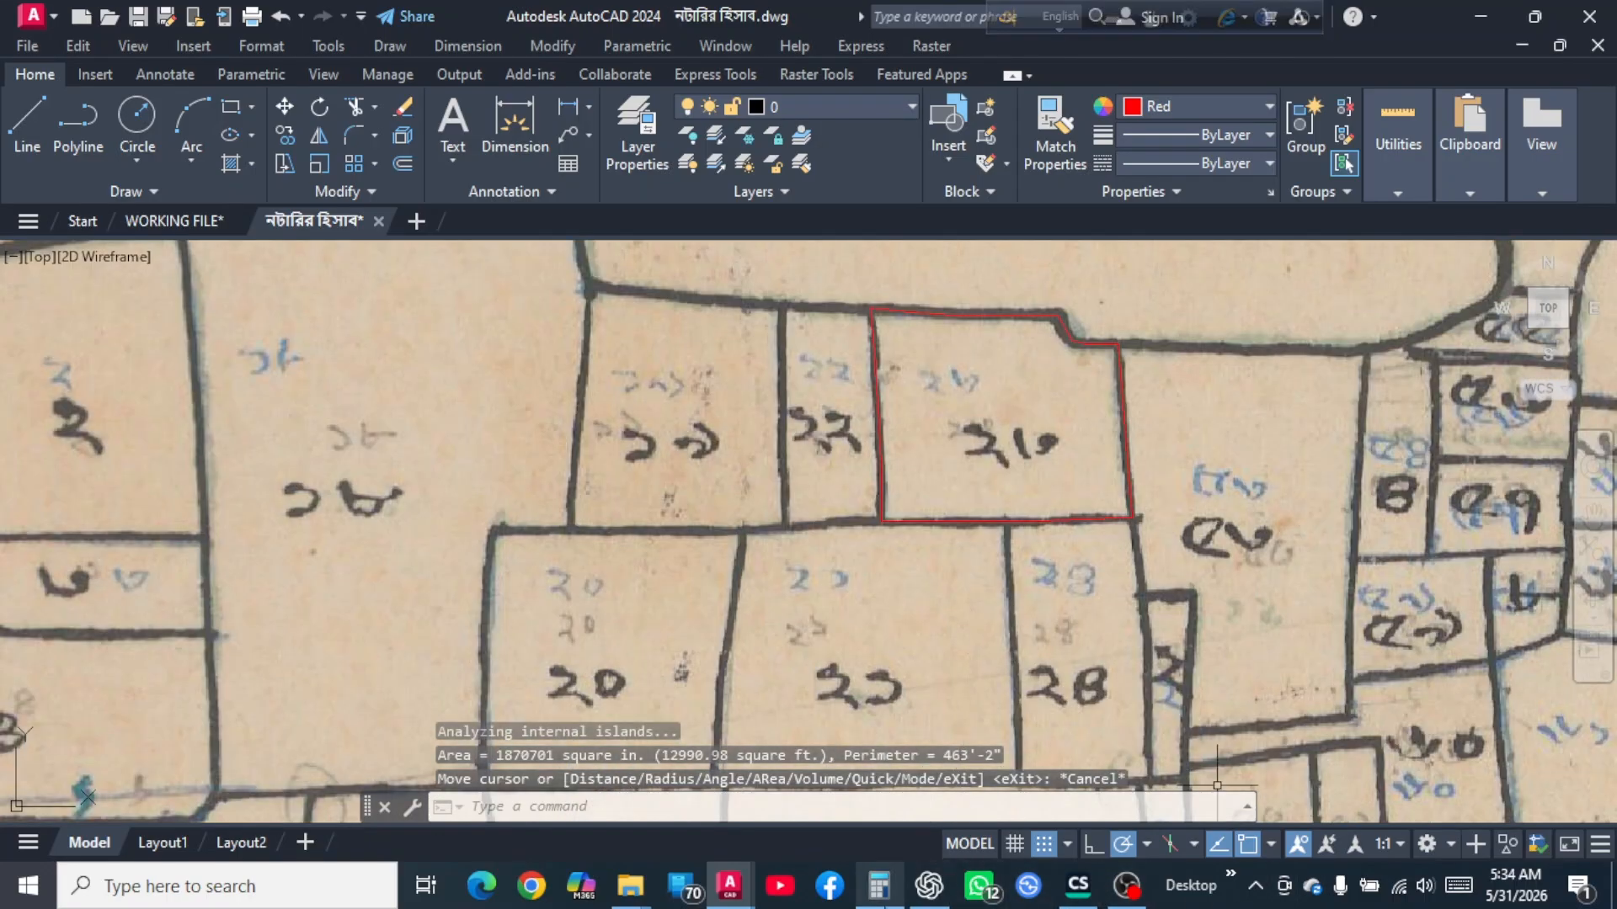
Switch to the khatian PDF, read the owners' shares for plot ২৩, and bring the calculator up beside them.
left_click(880, 891)
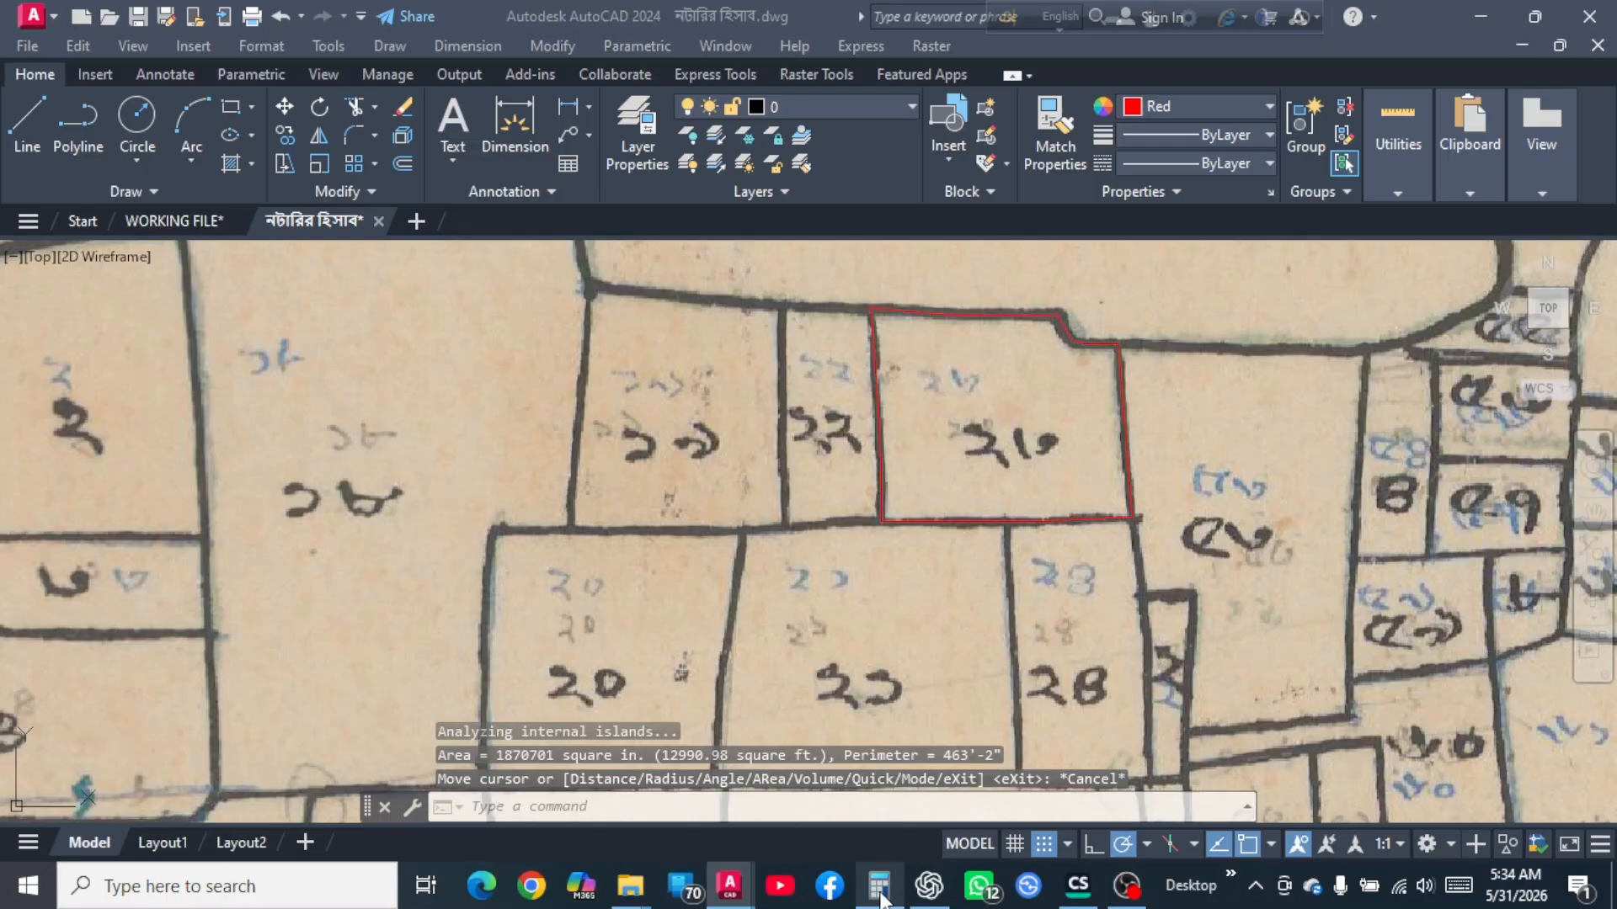
left_click(1091, 894)
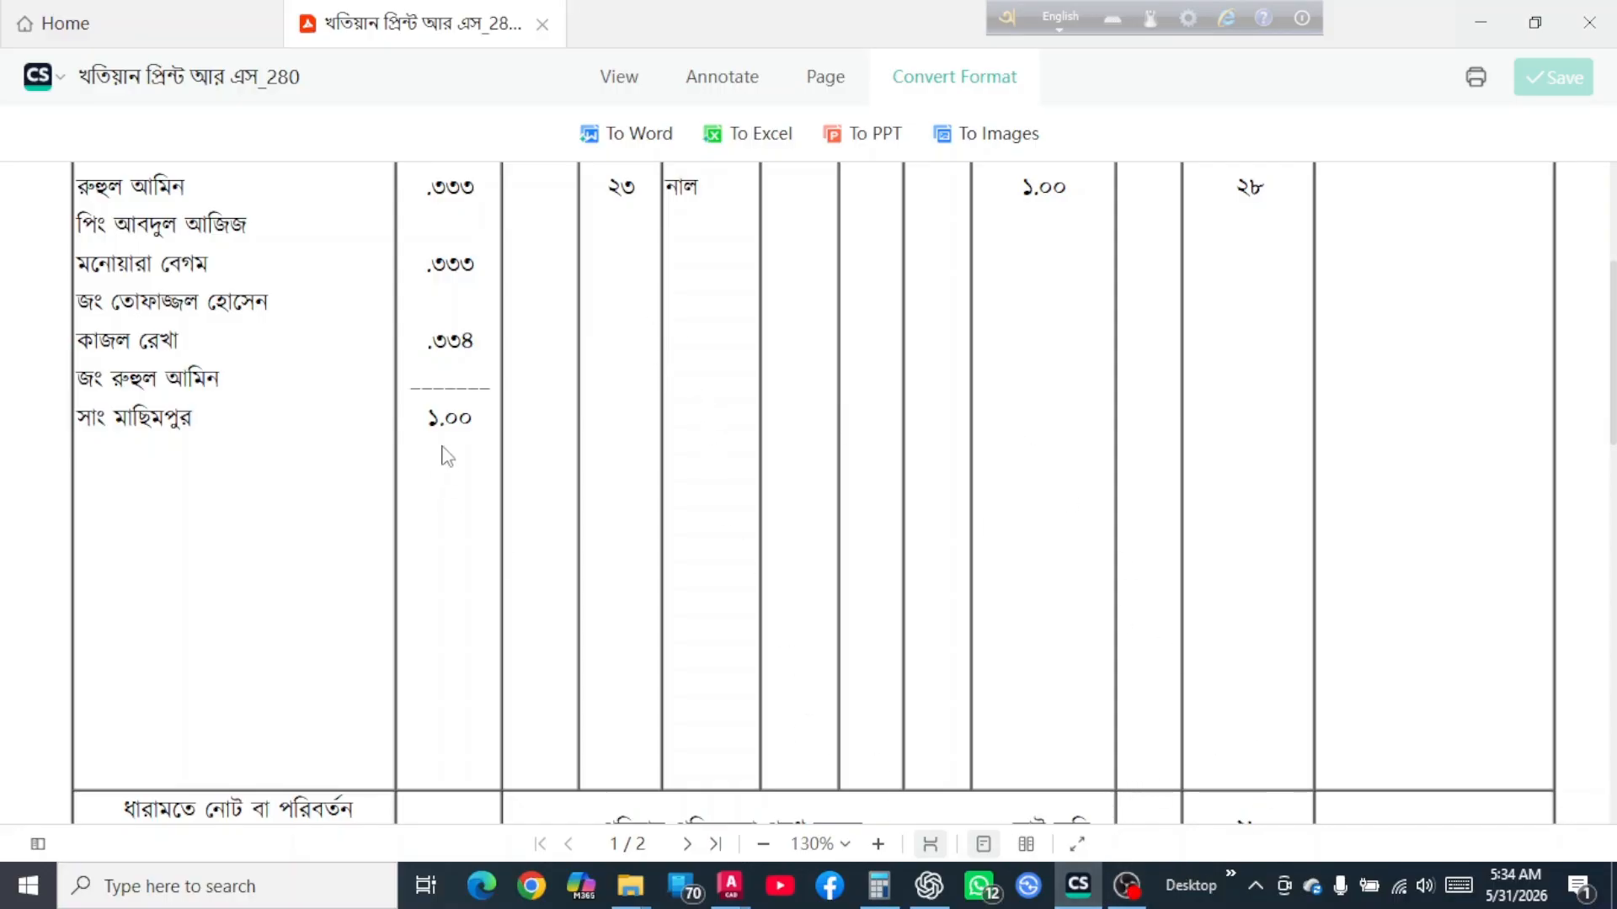
left_click(896, 890)
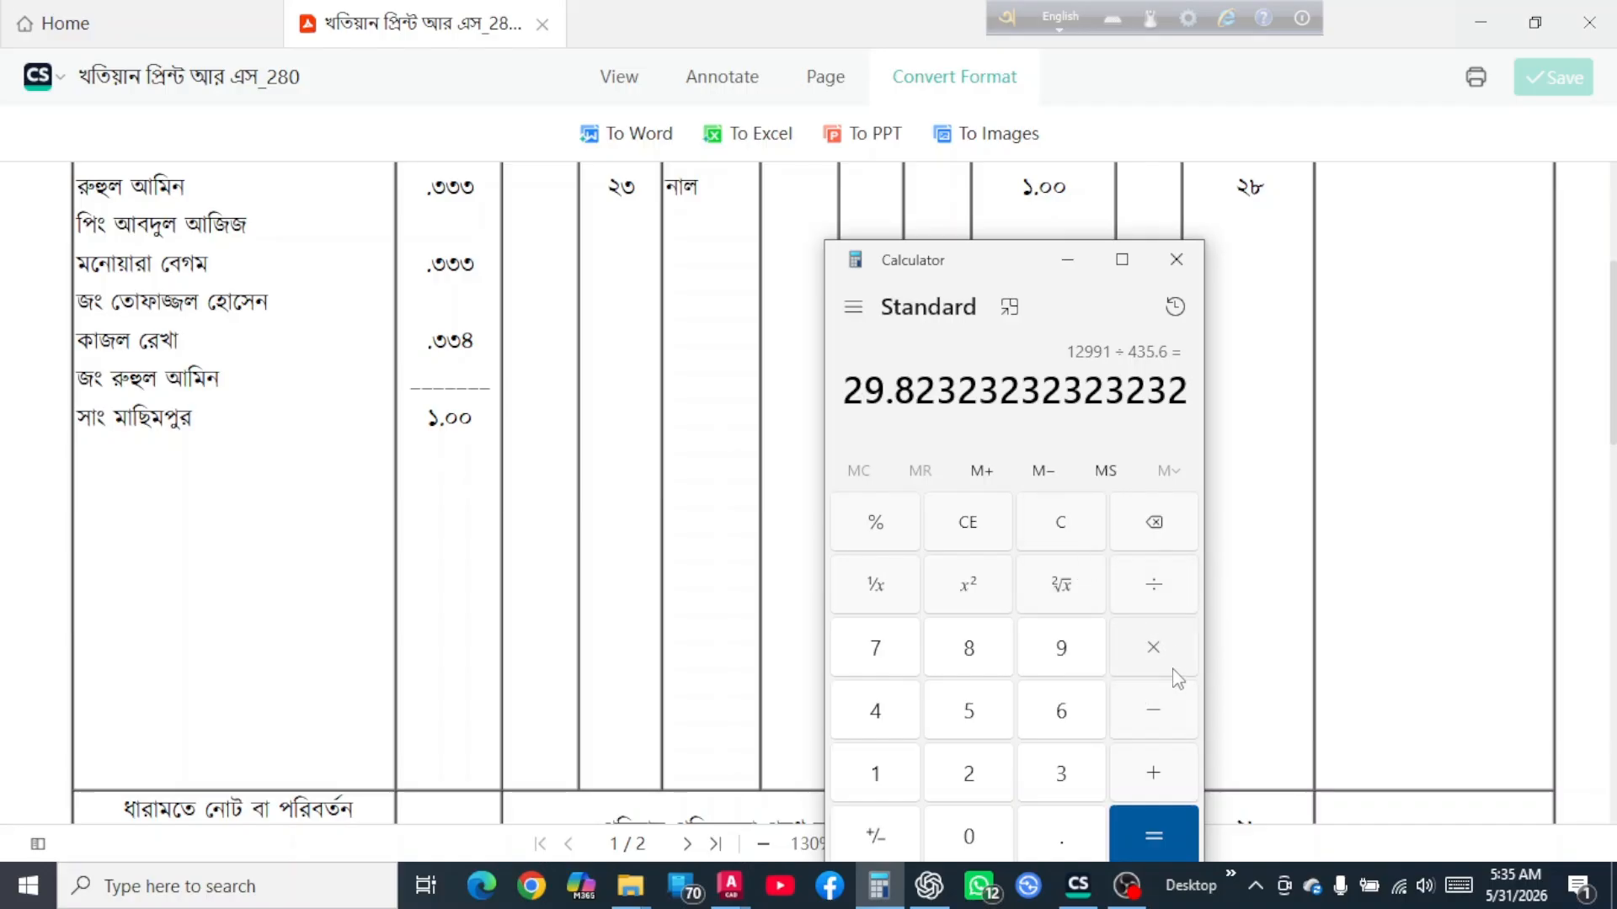
left_click(1155, 830)
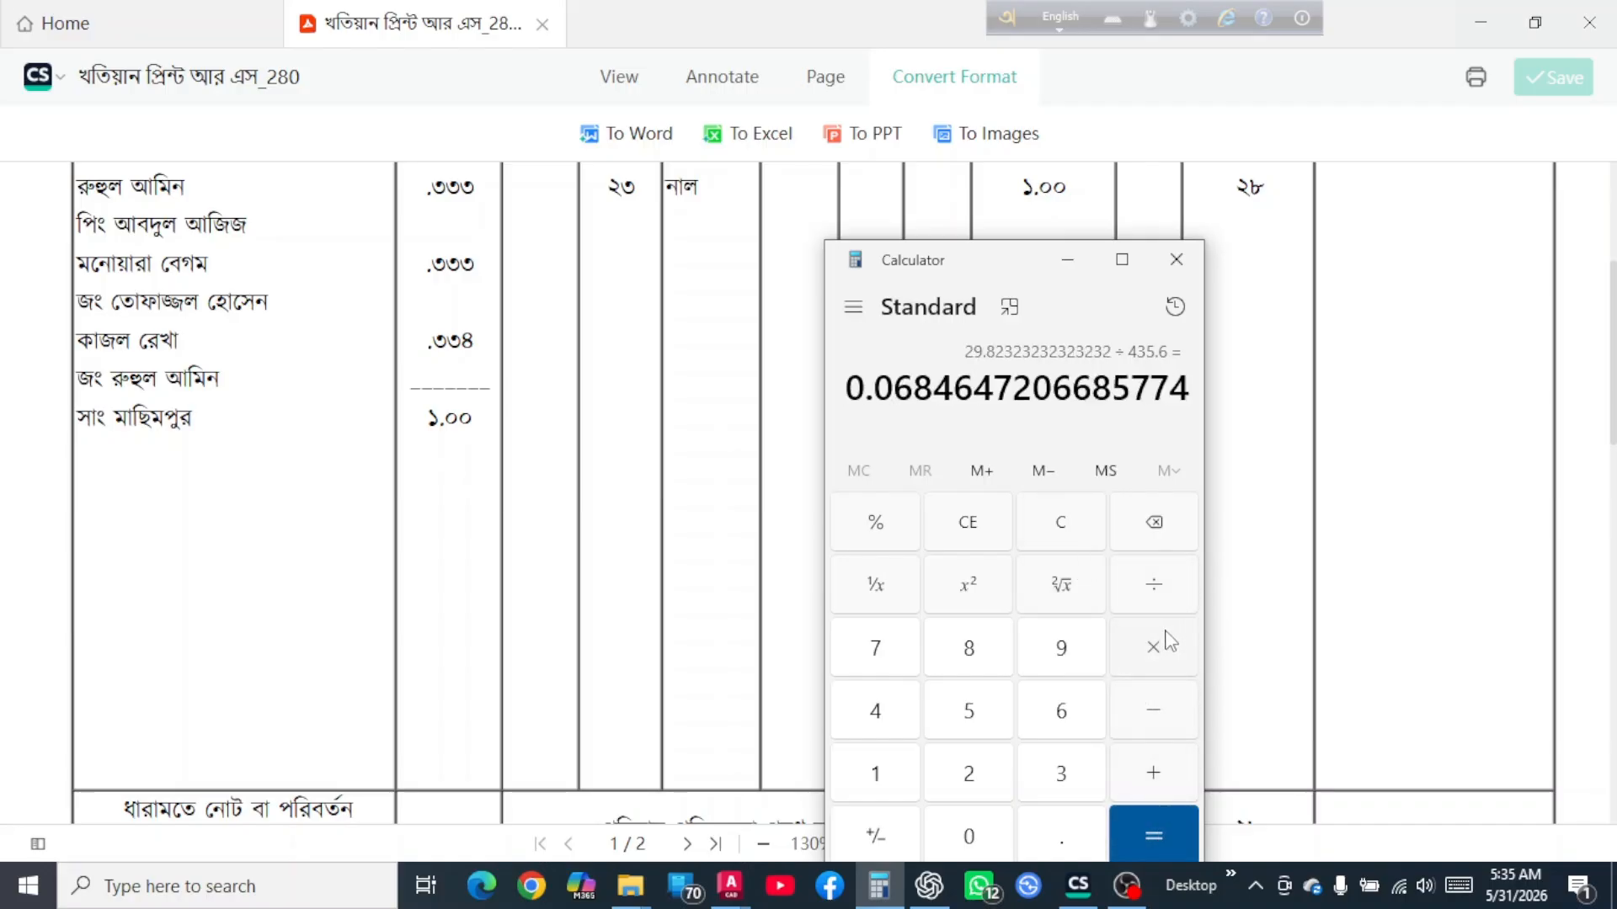
left_click(1158, 653)
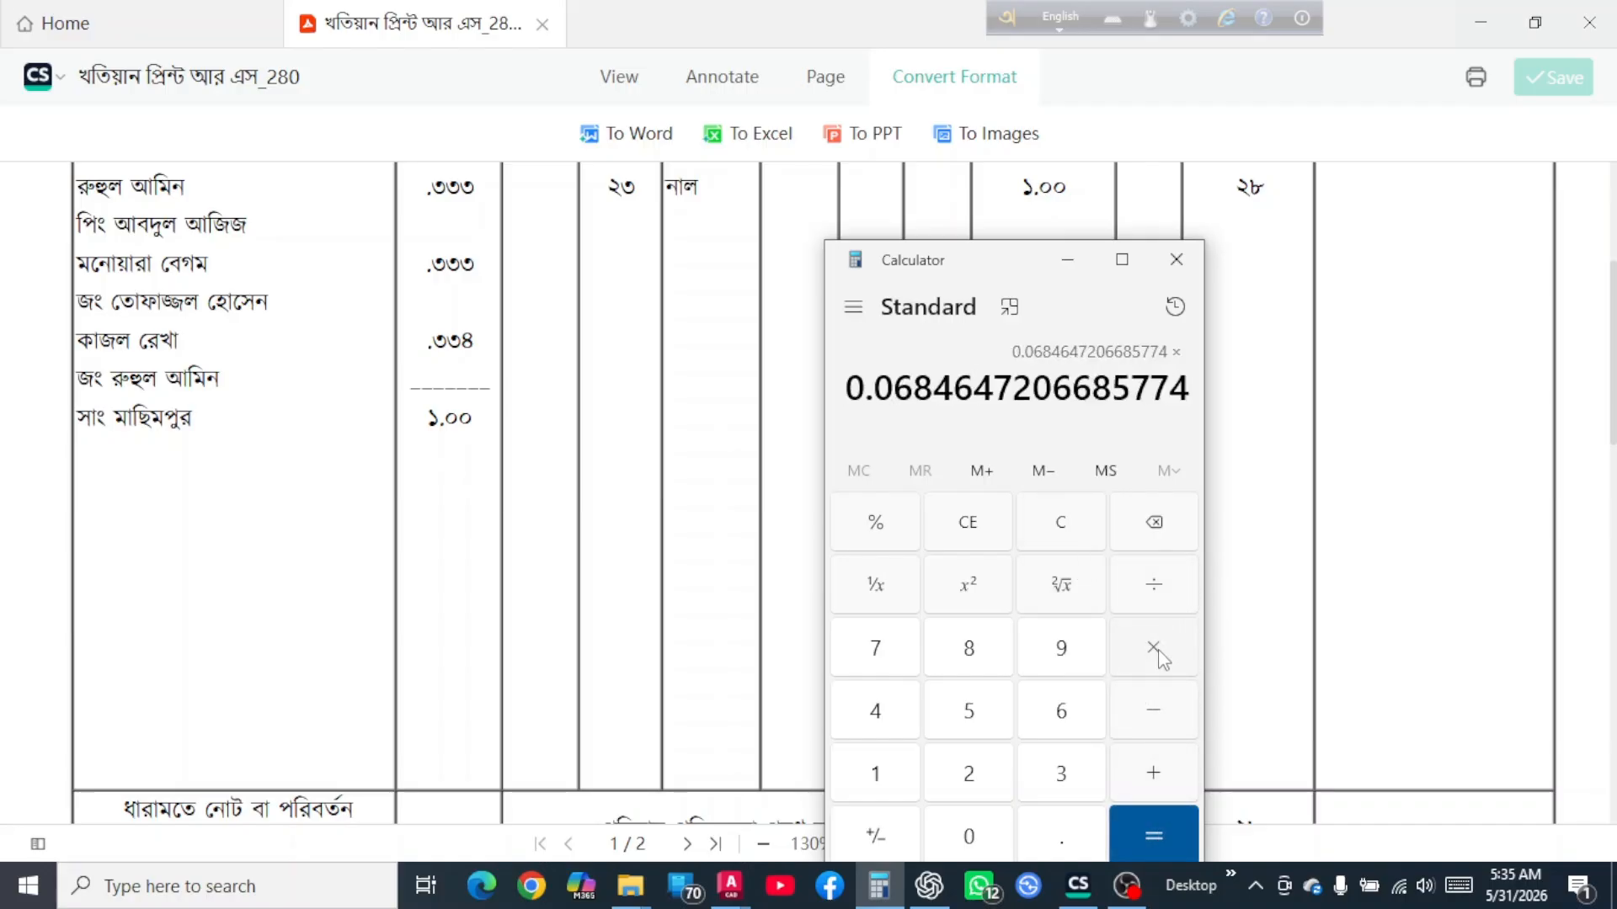
left_click(1054, 533)
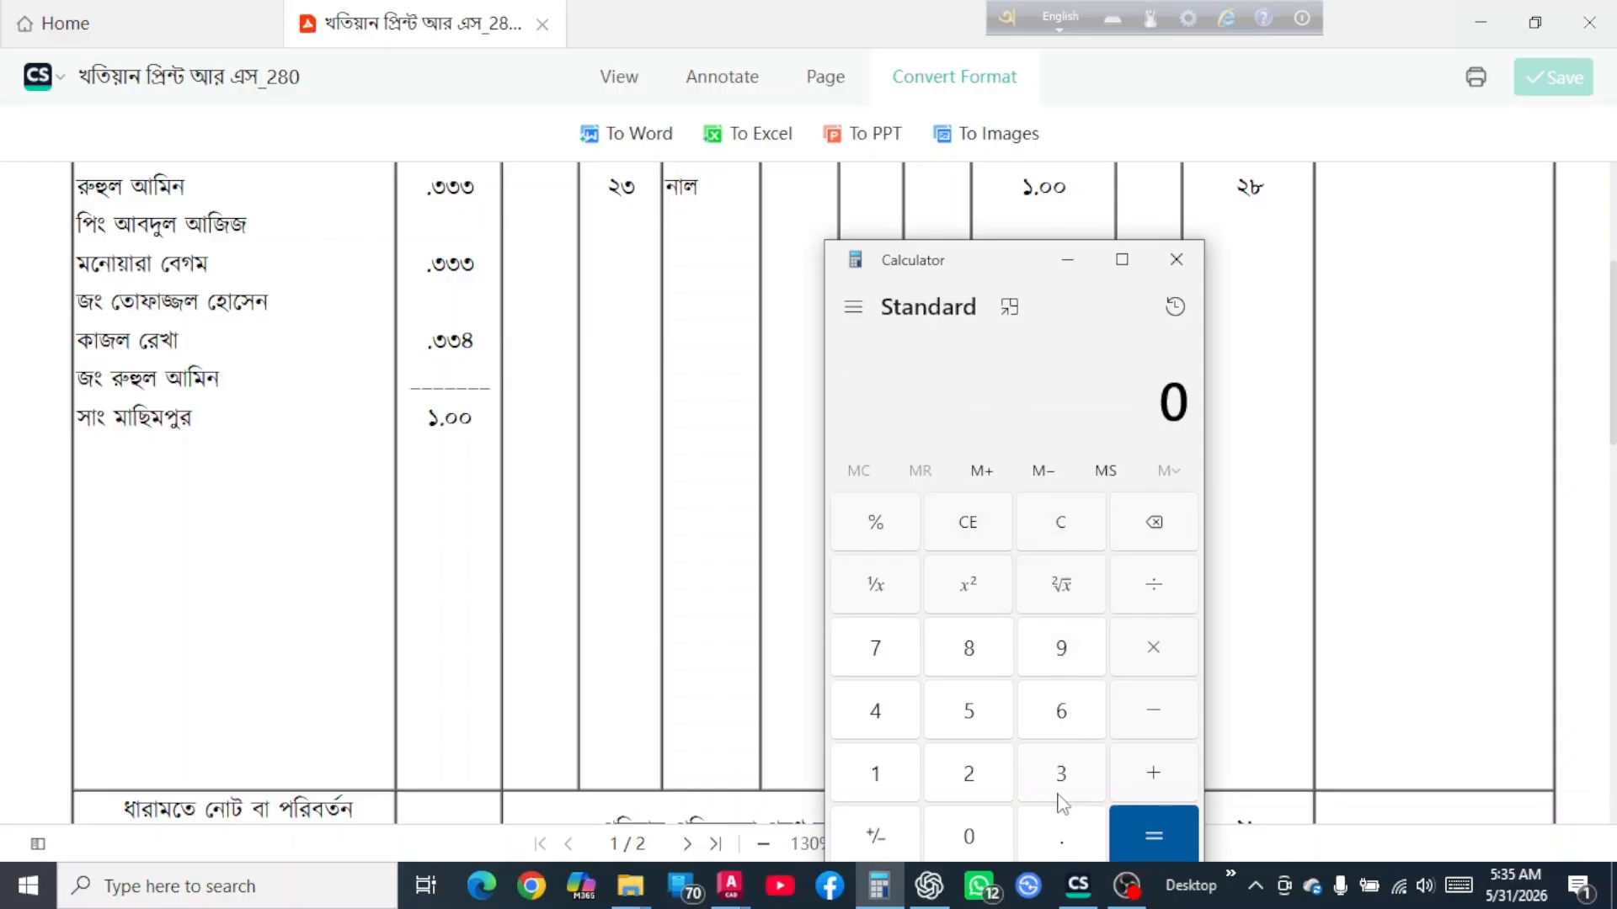
Multiply the plot's area of 29.82 by 333, the digits of the first owner's .৩৩৩ share, in the calculator.
left_click(971, 774)
left_click(1062, 657)
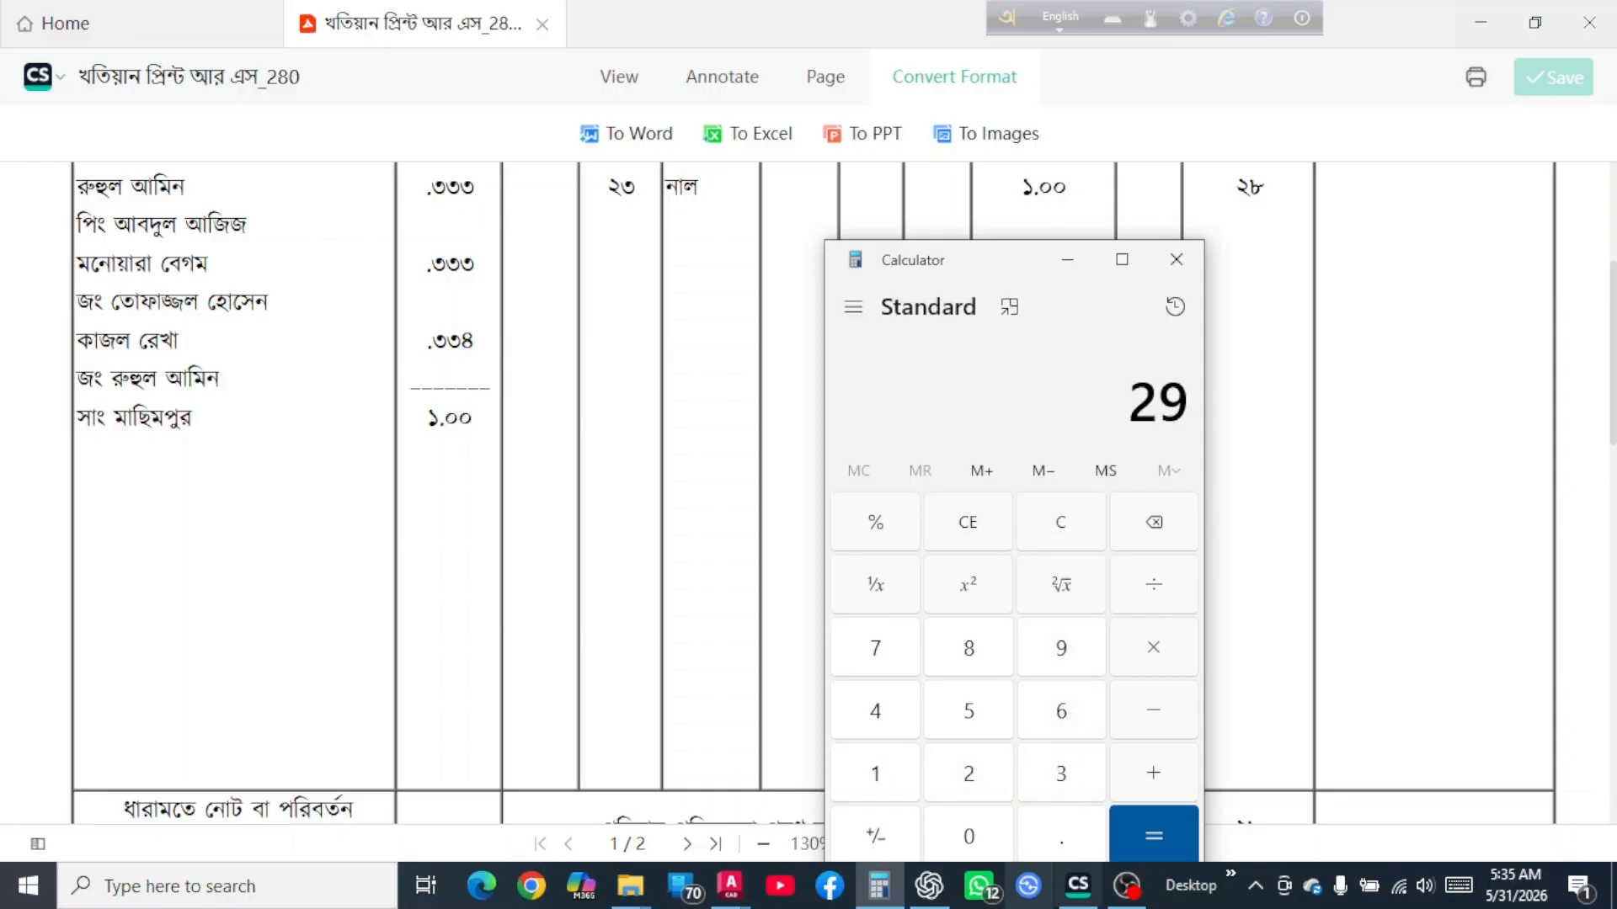
left_click(1058, 842)
left_click(968, 653)
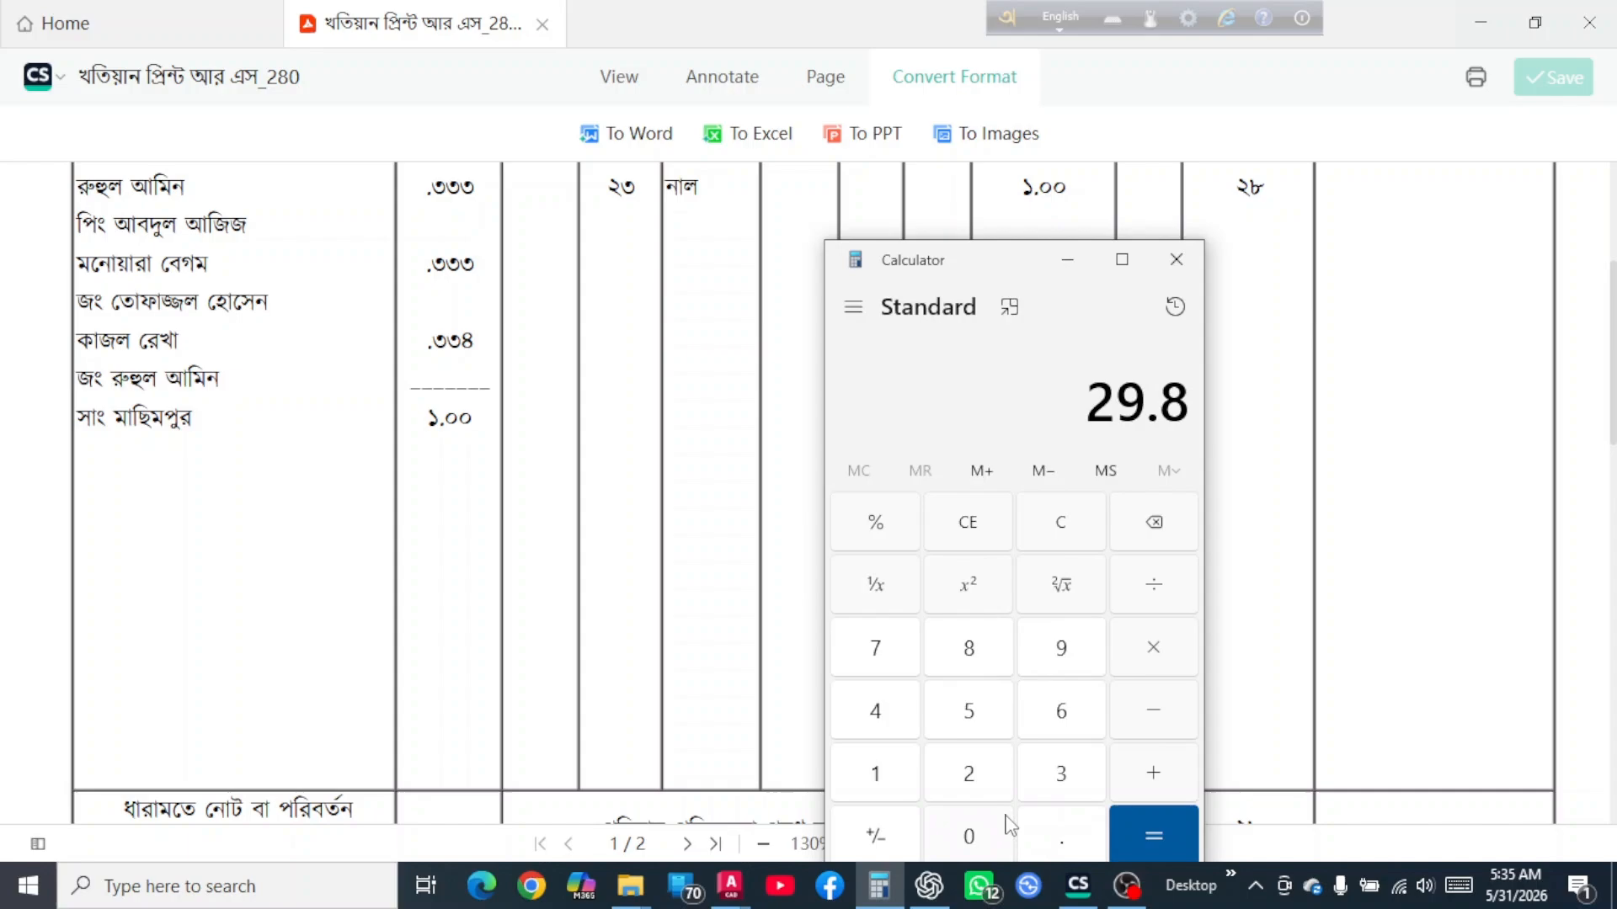
left_click(968, 773)
left_click(1155, 665)
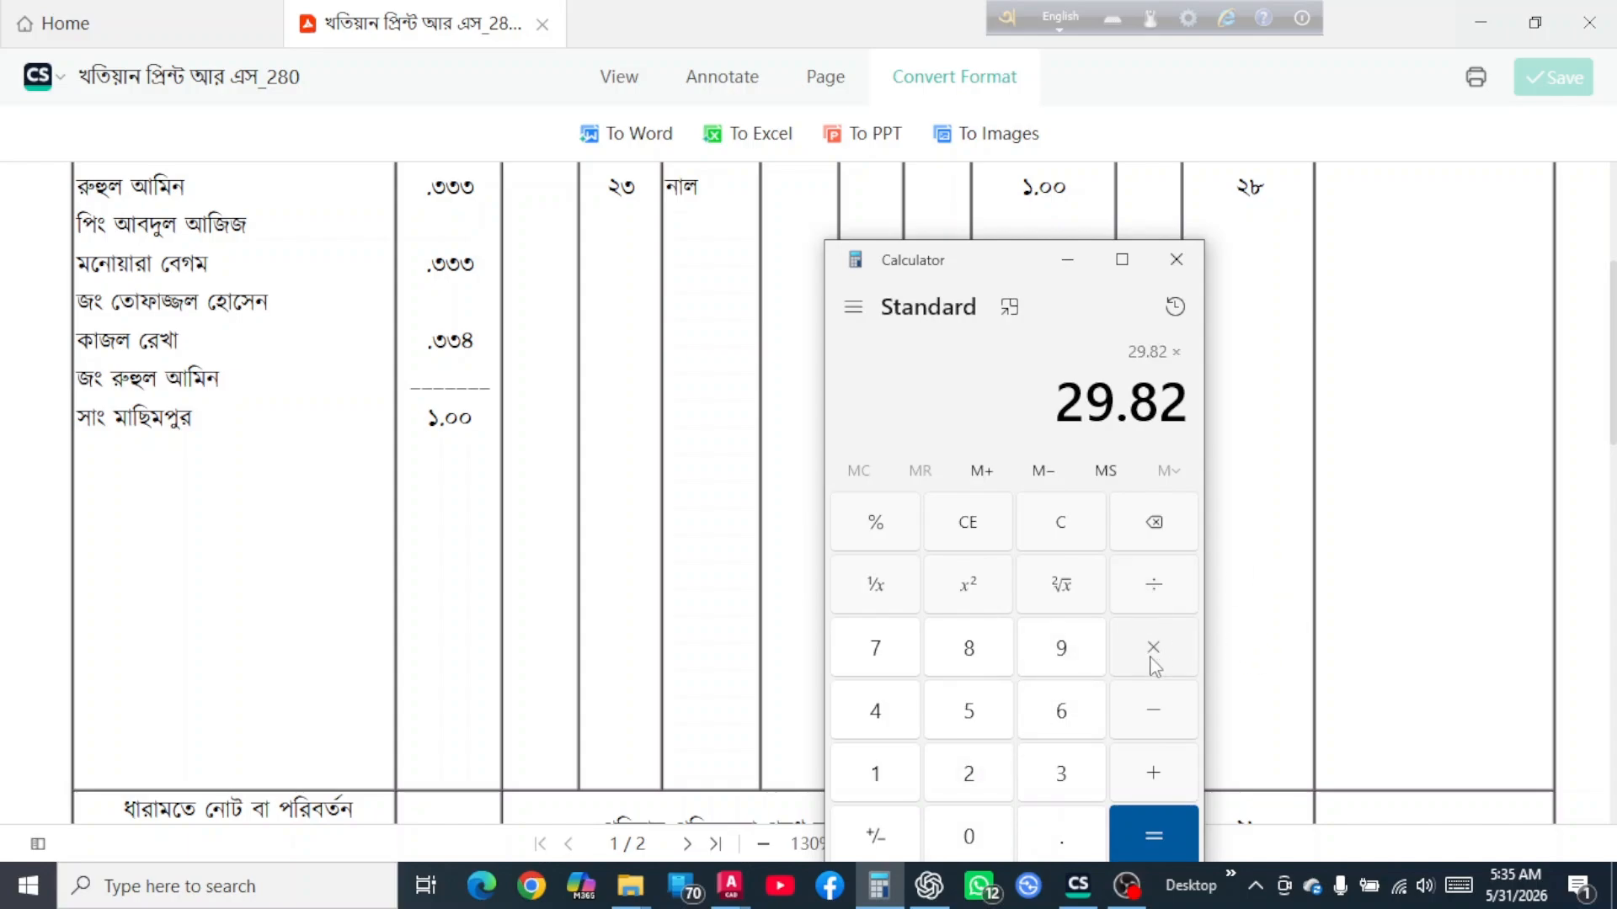
left_click_drag(1049, 244, 1040, 153)
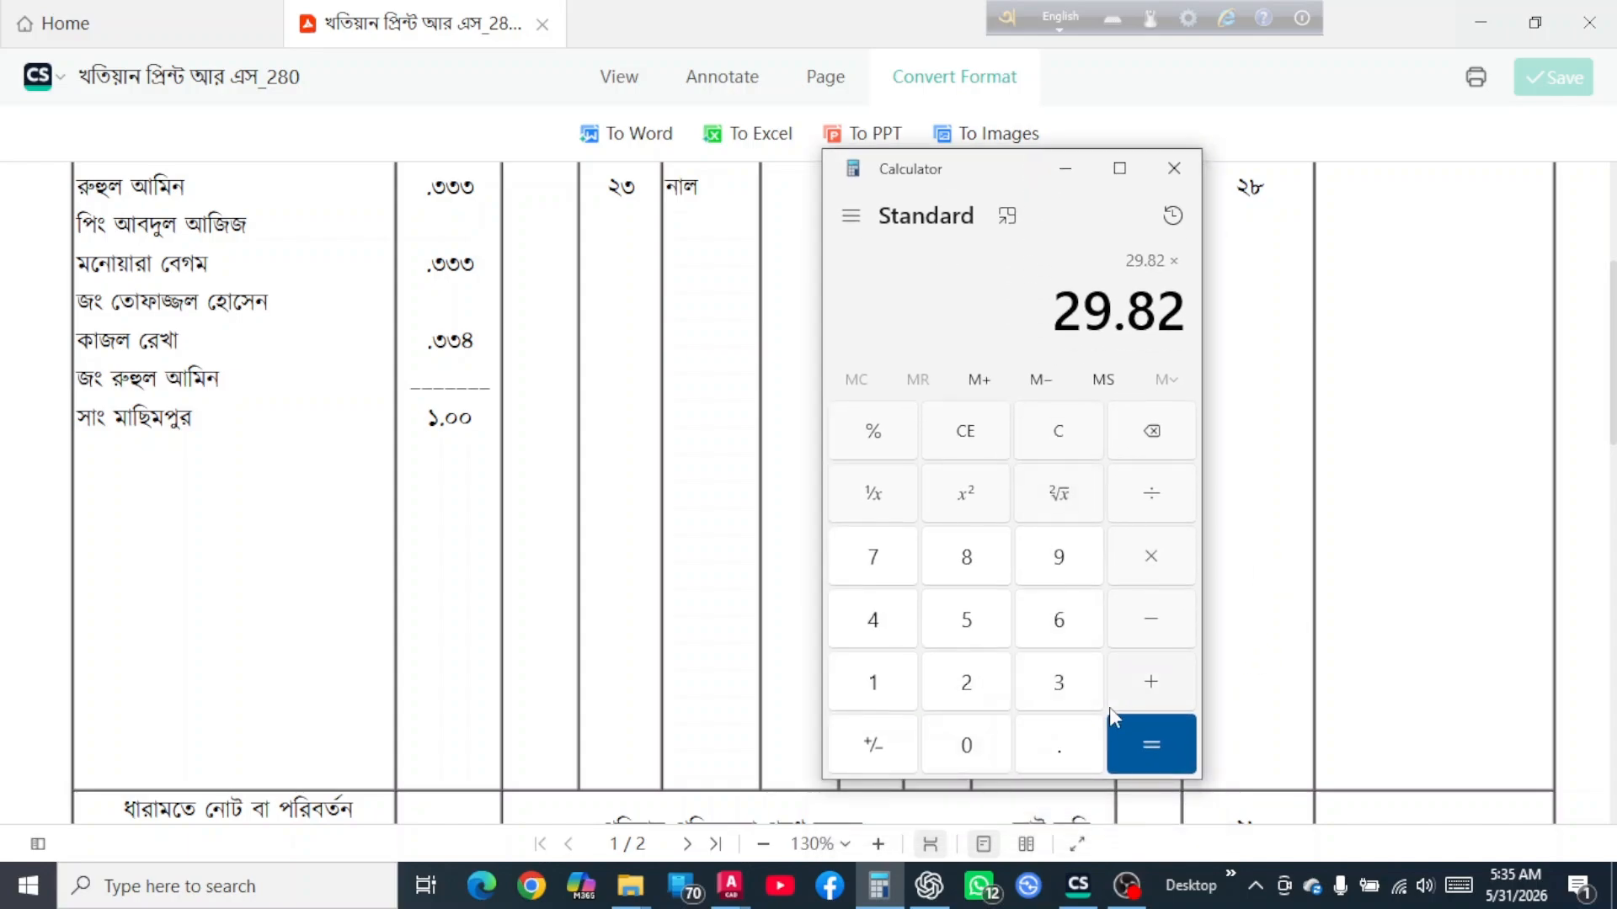
left_click(1063, 686)
left_click(1062, 687)
left_click(1062, 686)
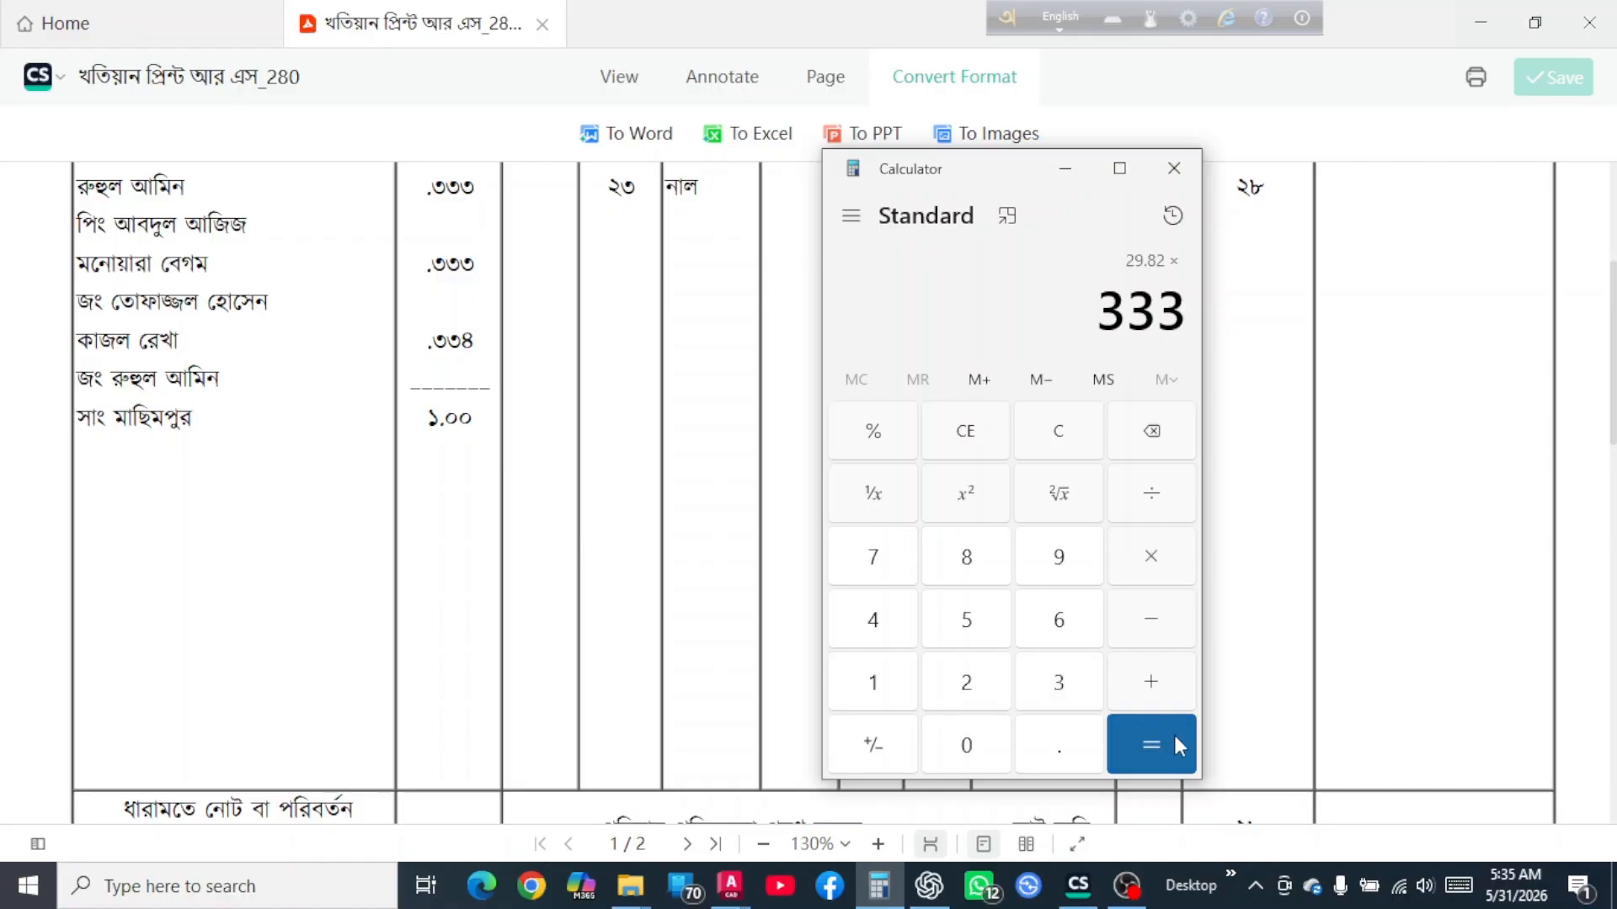
left_click(1149, 757)
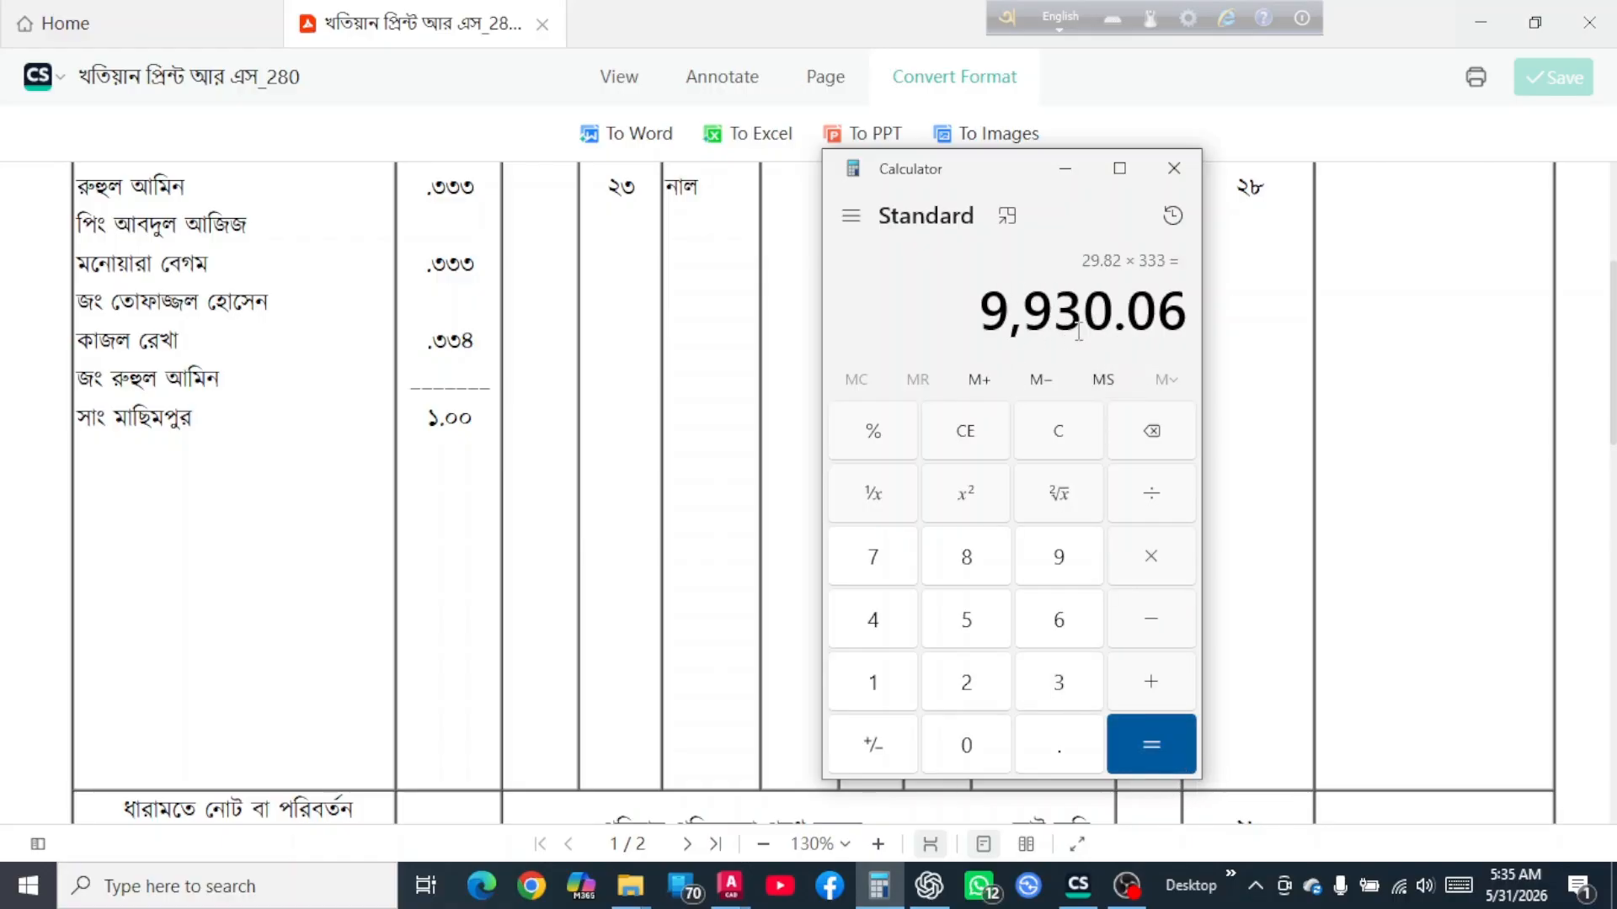
Divide the product by 1000 to get the first owner's portion, and close the calculator.
left_click(1150, 509)
left_click(884, 707)
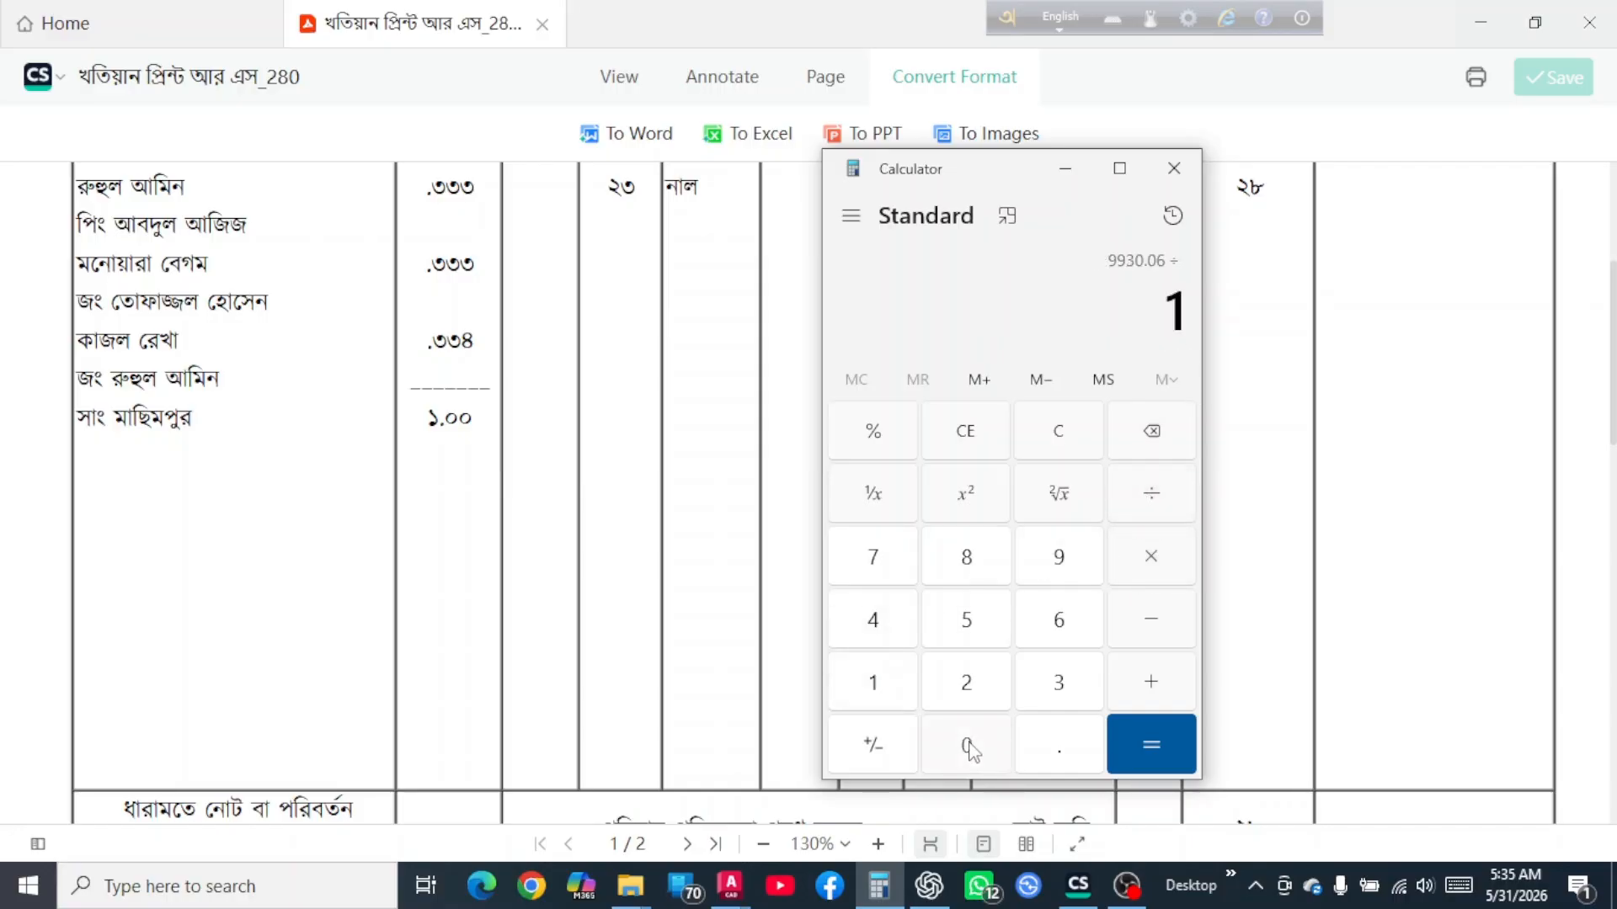
left_click(967, 745)
left_click(967, 746)
left_click(967, 745)
left_click(1153, 750)
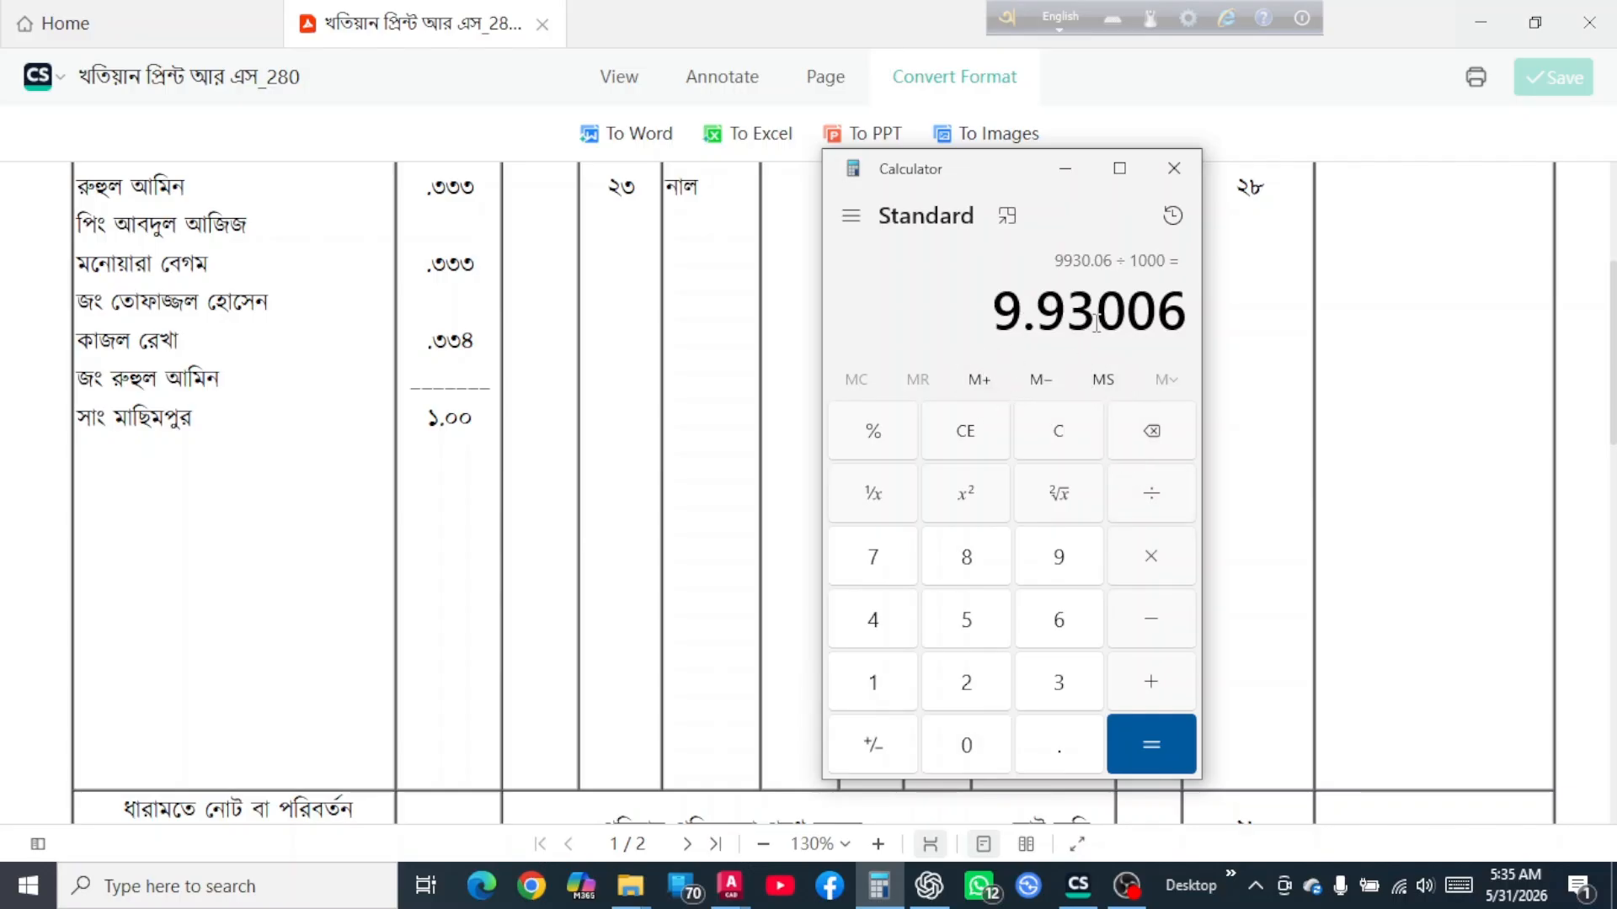
left_click(1174, 168)
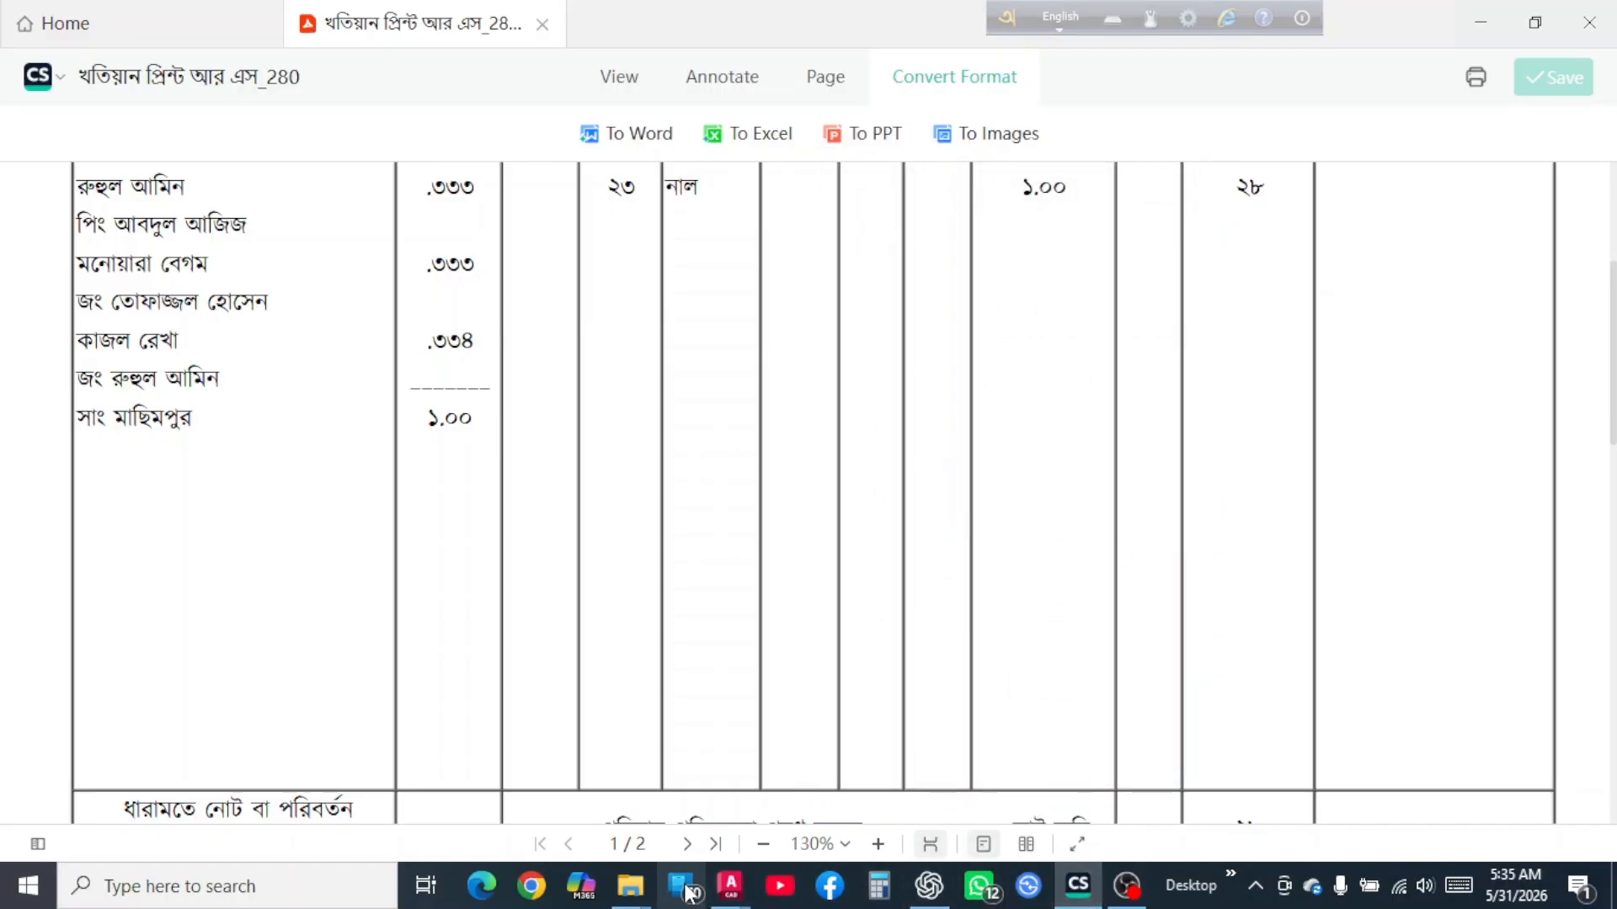
Switch back to AutoCAD and draw a vertical polyline across plot ২৩, from above its northern boundary to below its southern one.
left_click(731, 885)
left_click(808, 795)
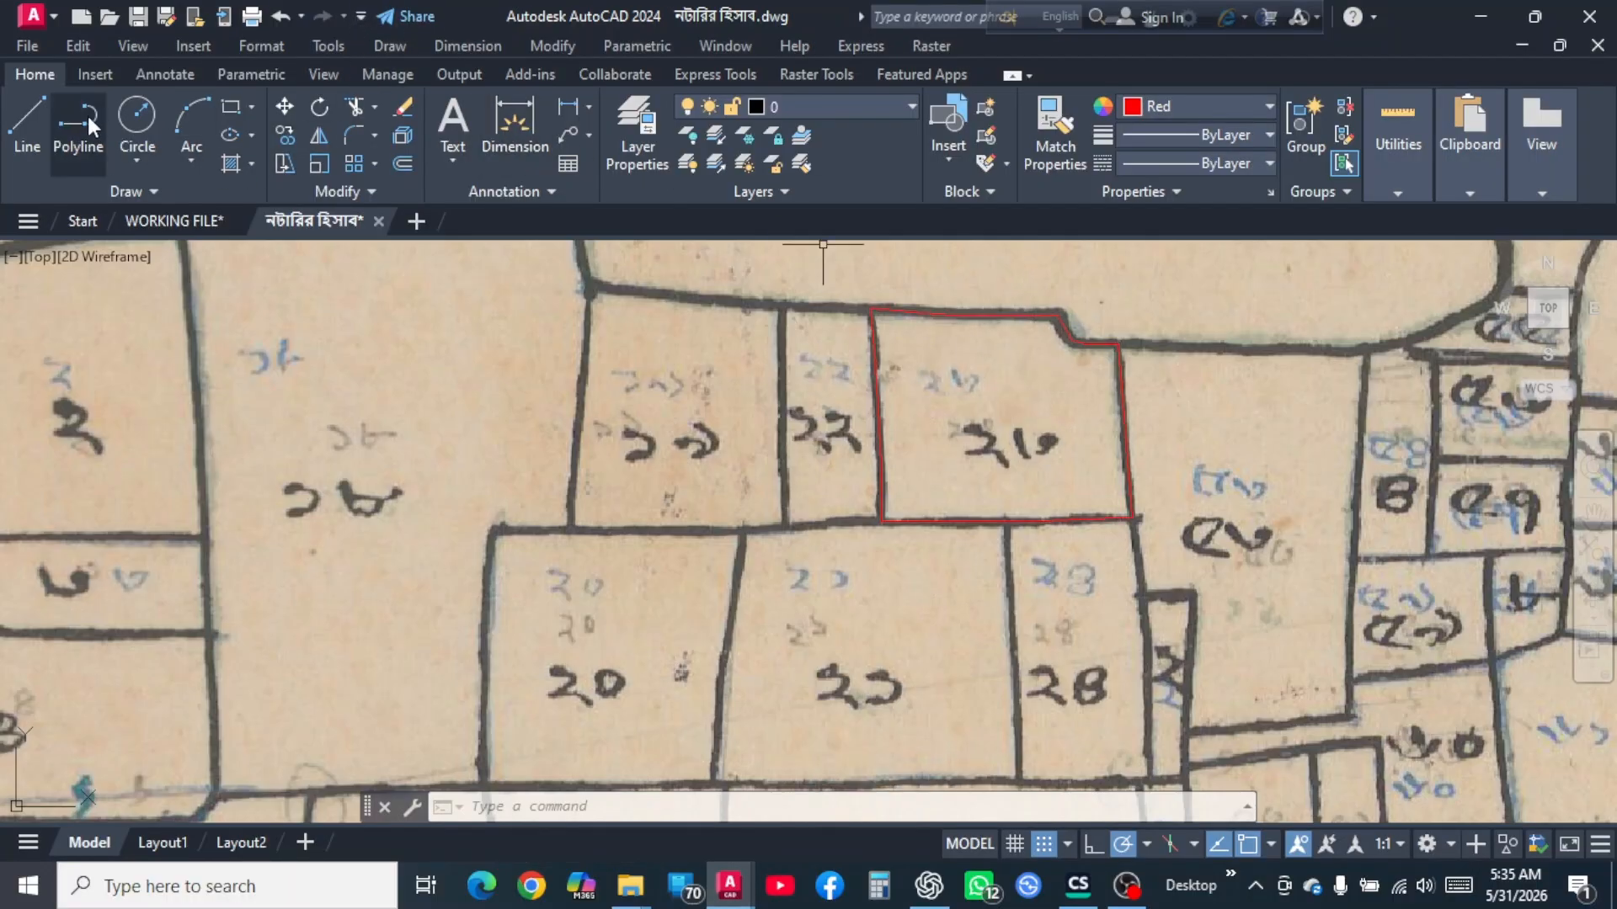
left_click(78, 144)
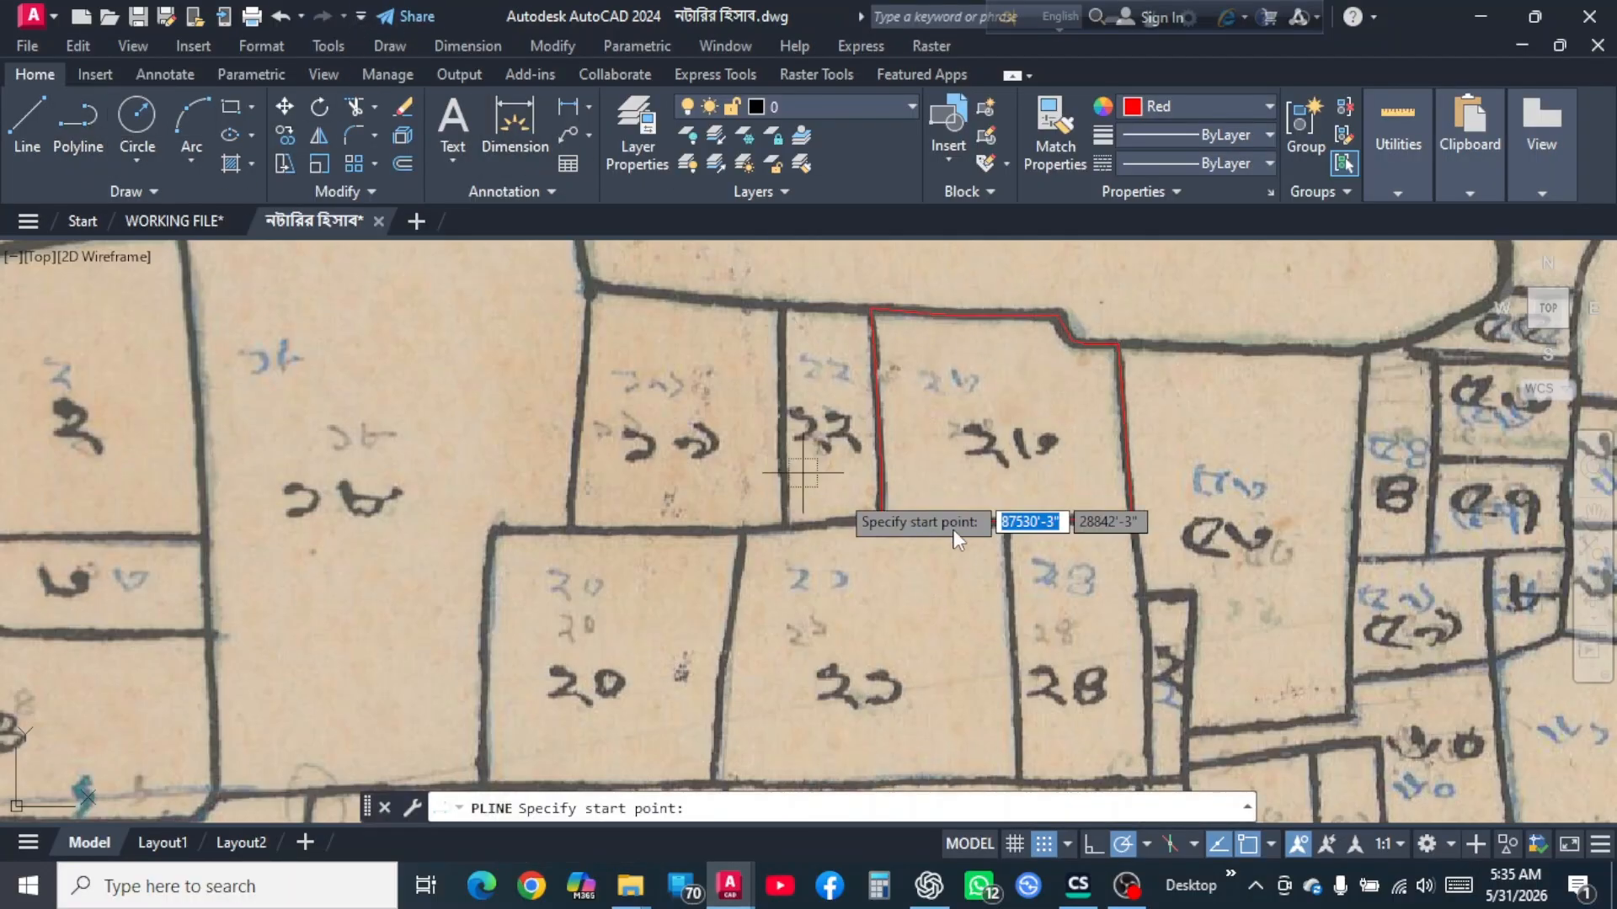
left_click(961, 279)
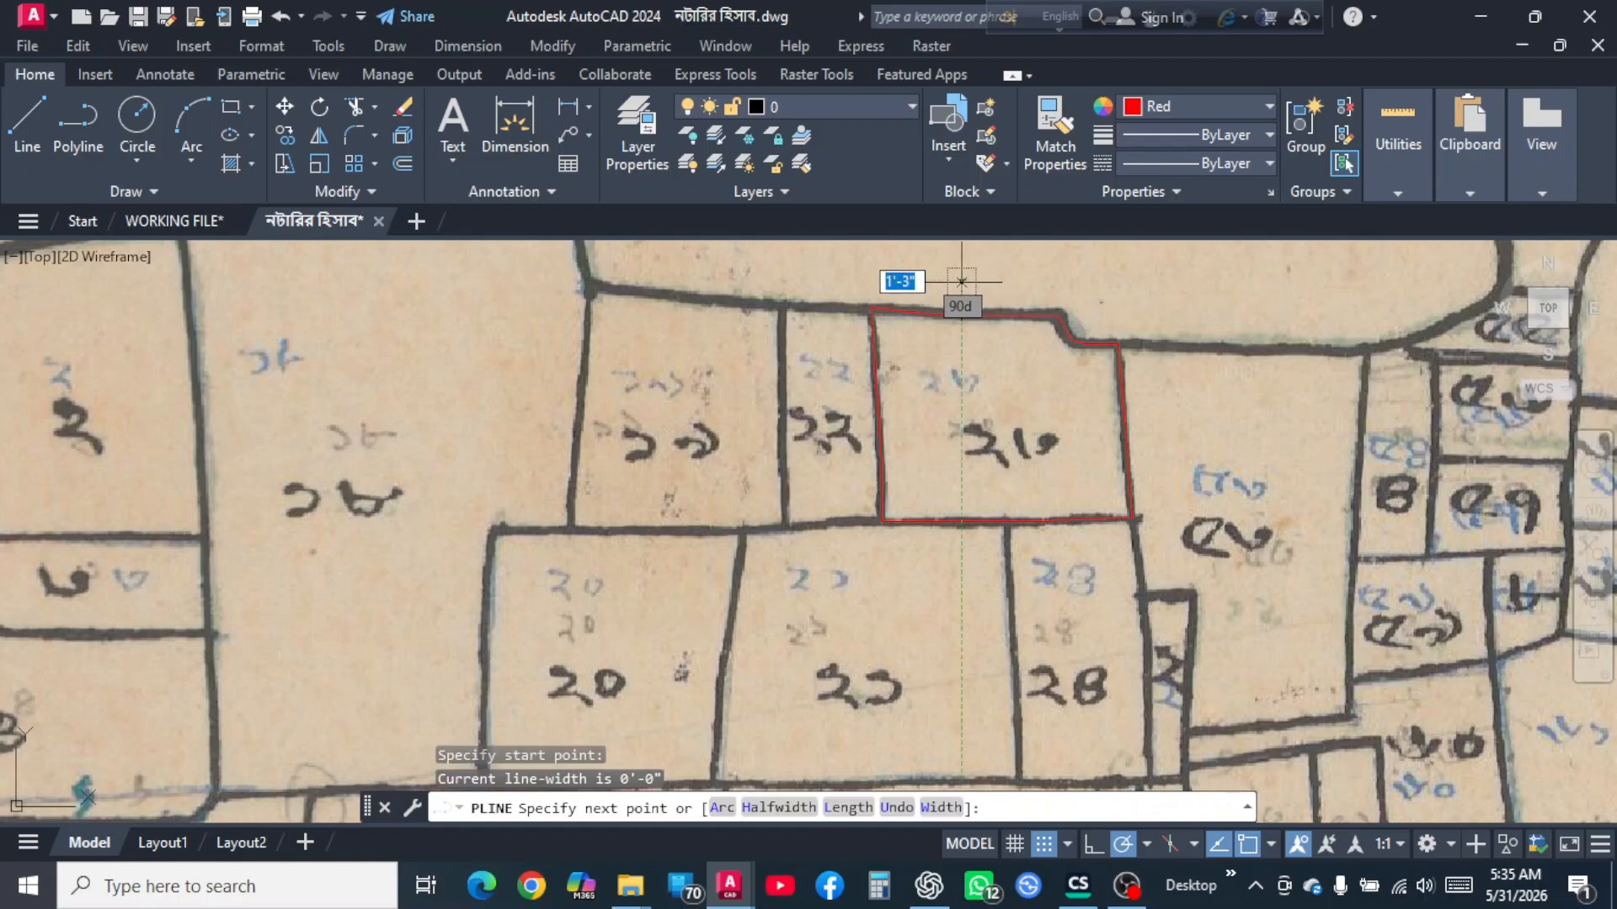
left_click(960, 585)
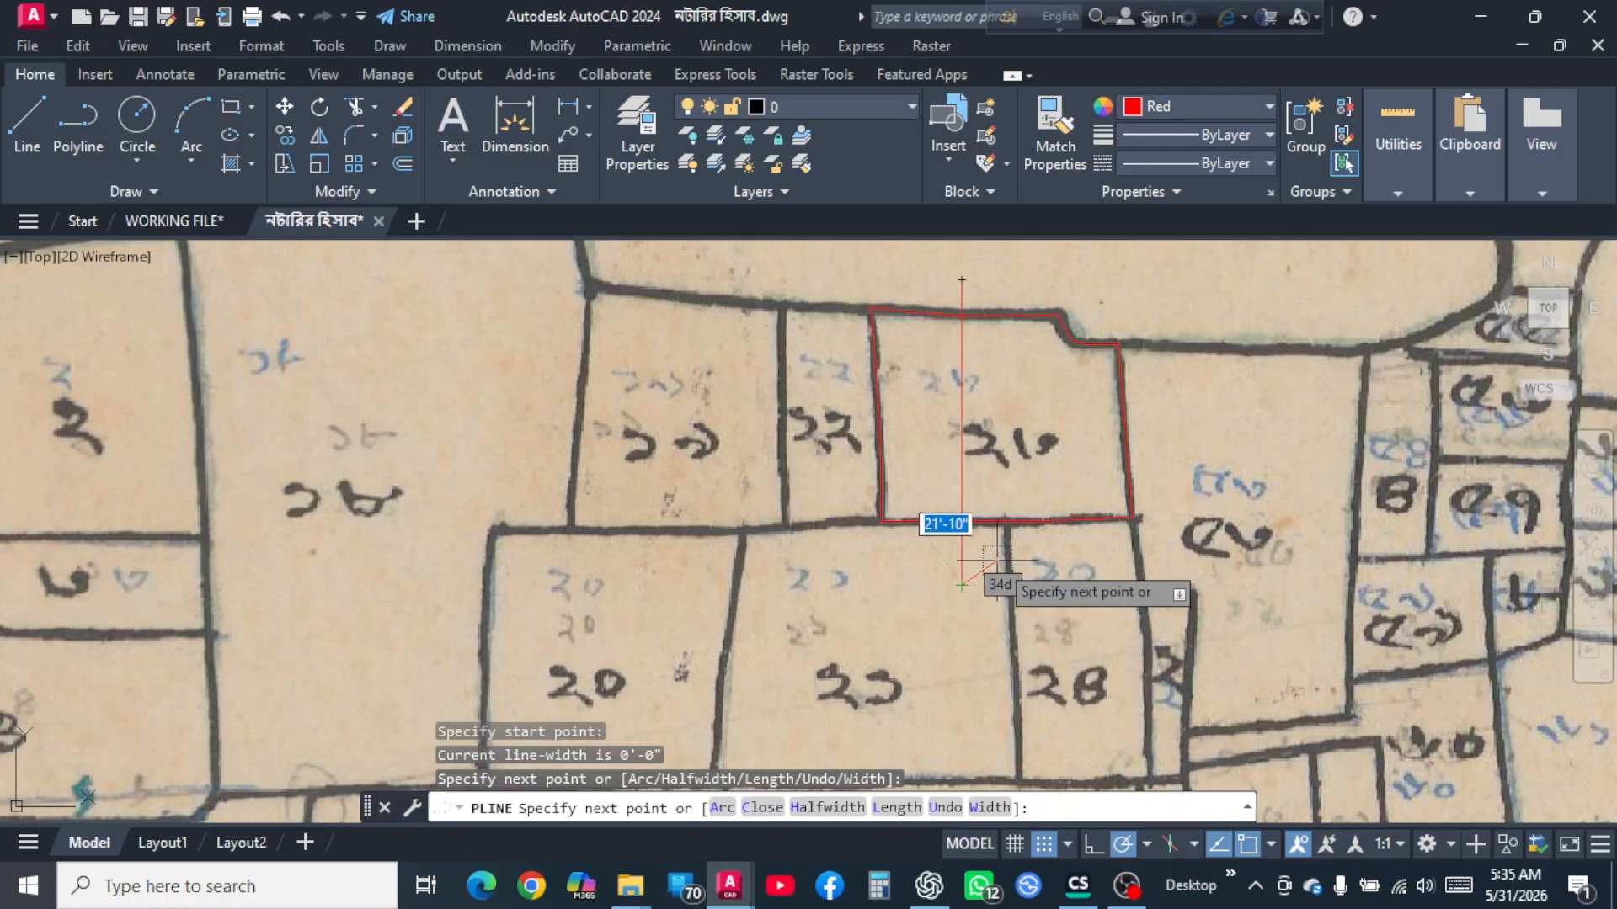
key("Return")
scroll(1044, 341, "up", 2)
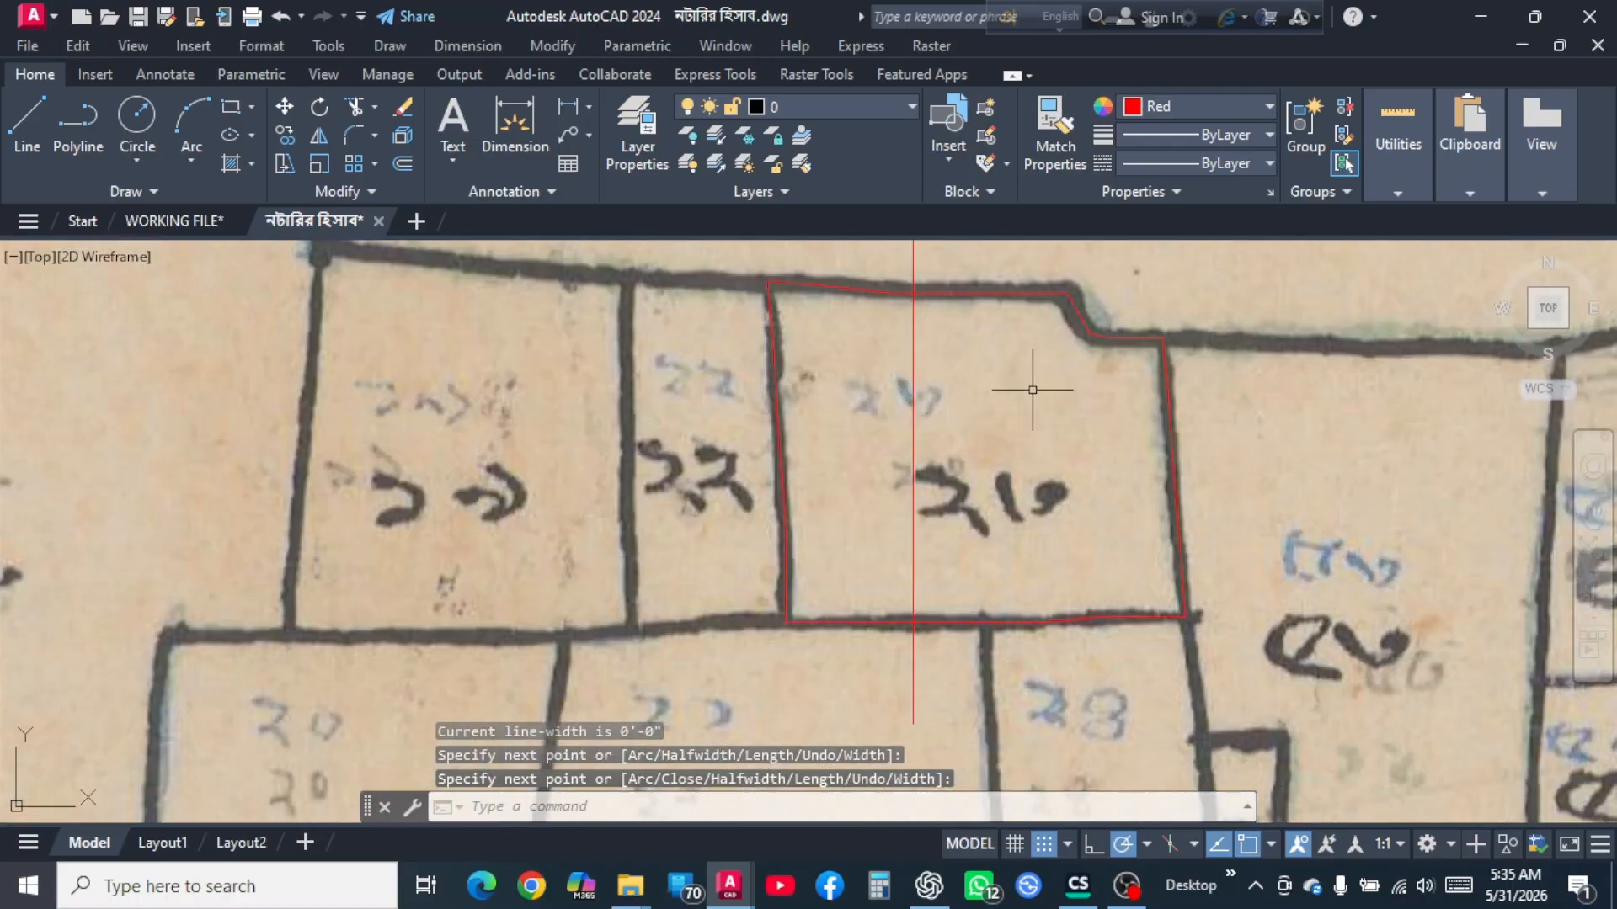
scroll(1036, 467, "down", 2)
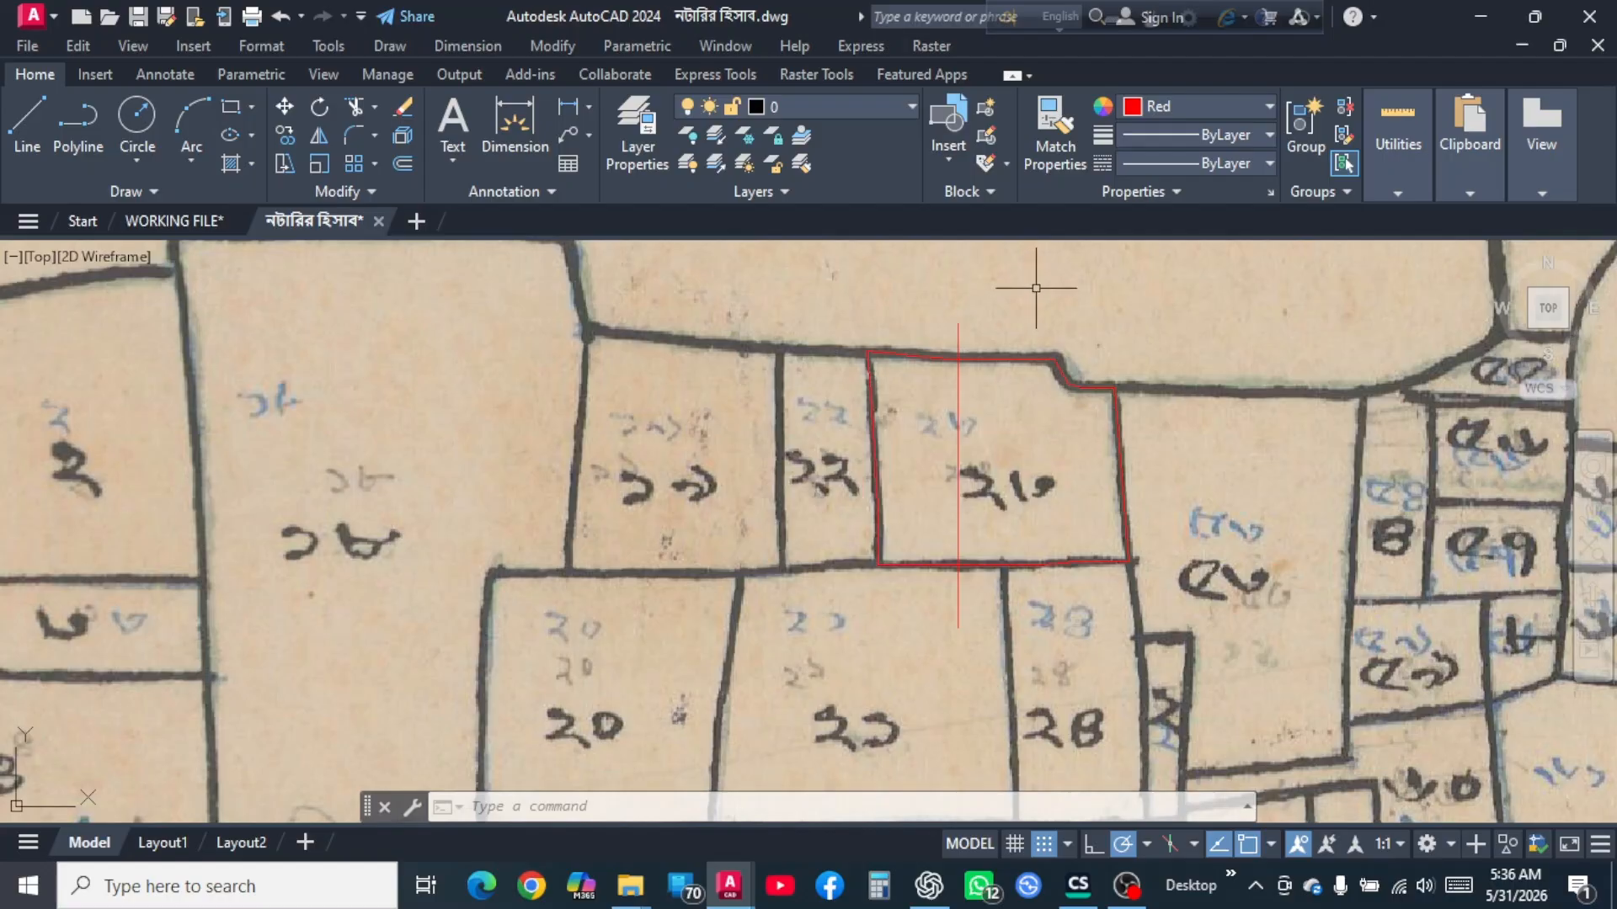
Draw a second vertical polyline across plot ২৩, east of the first and extending beyond its northern and southern boundaries.
type("pline")
key("Return")
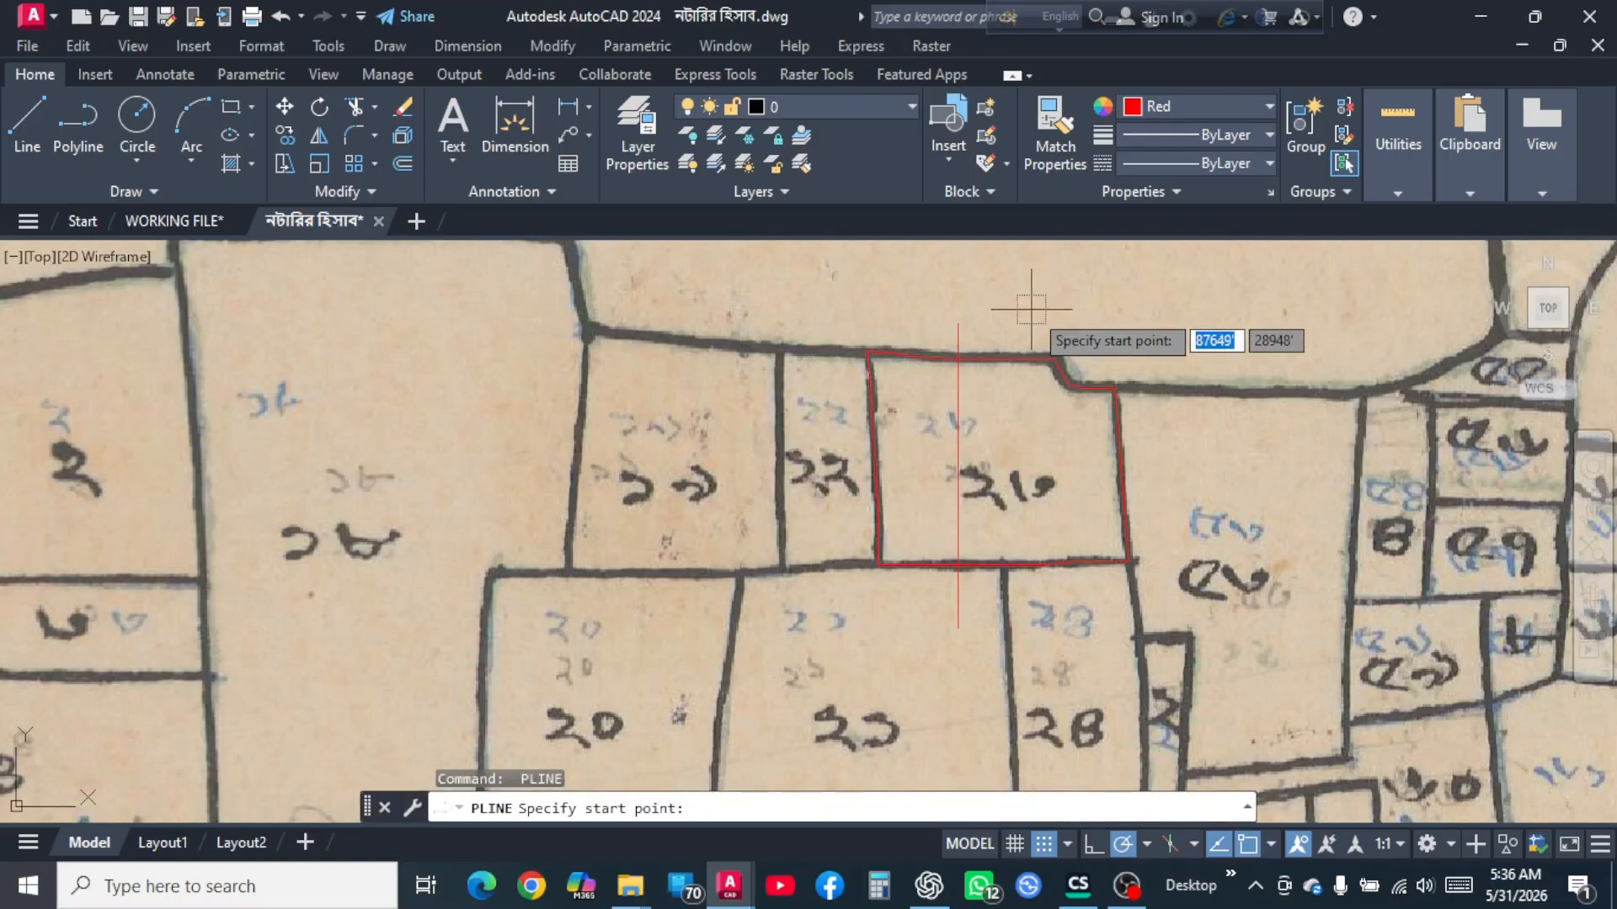
left_click(1032, 309)
left_click(1031, 661)
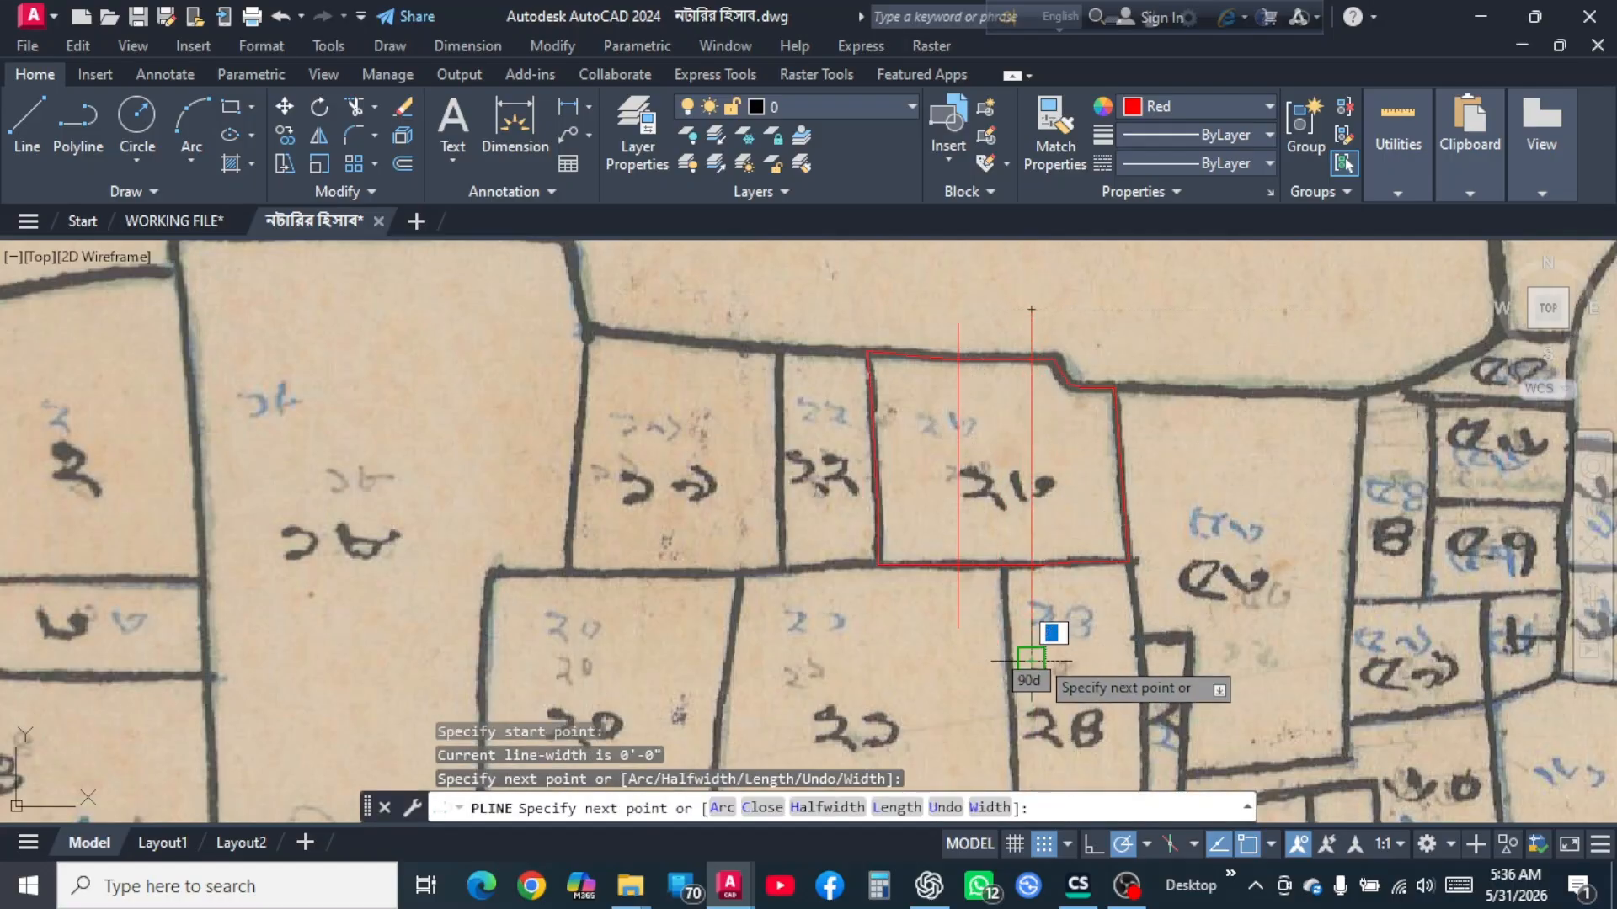
key("Return")
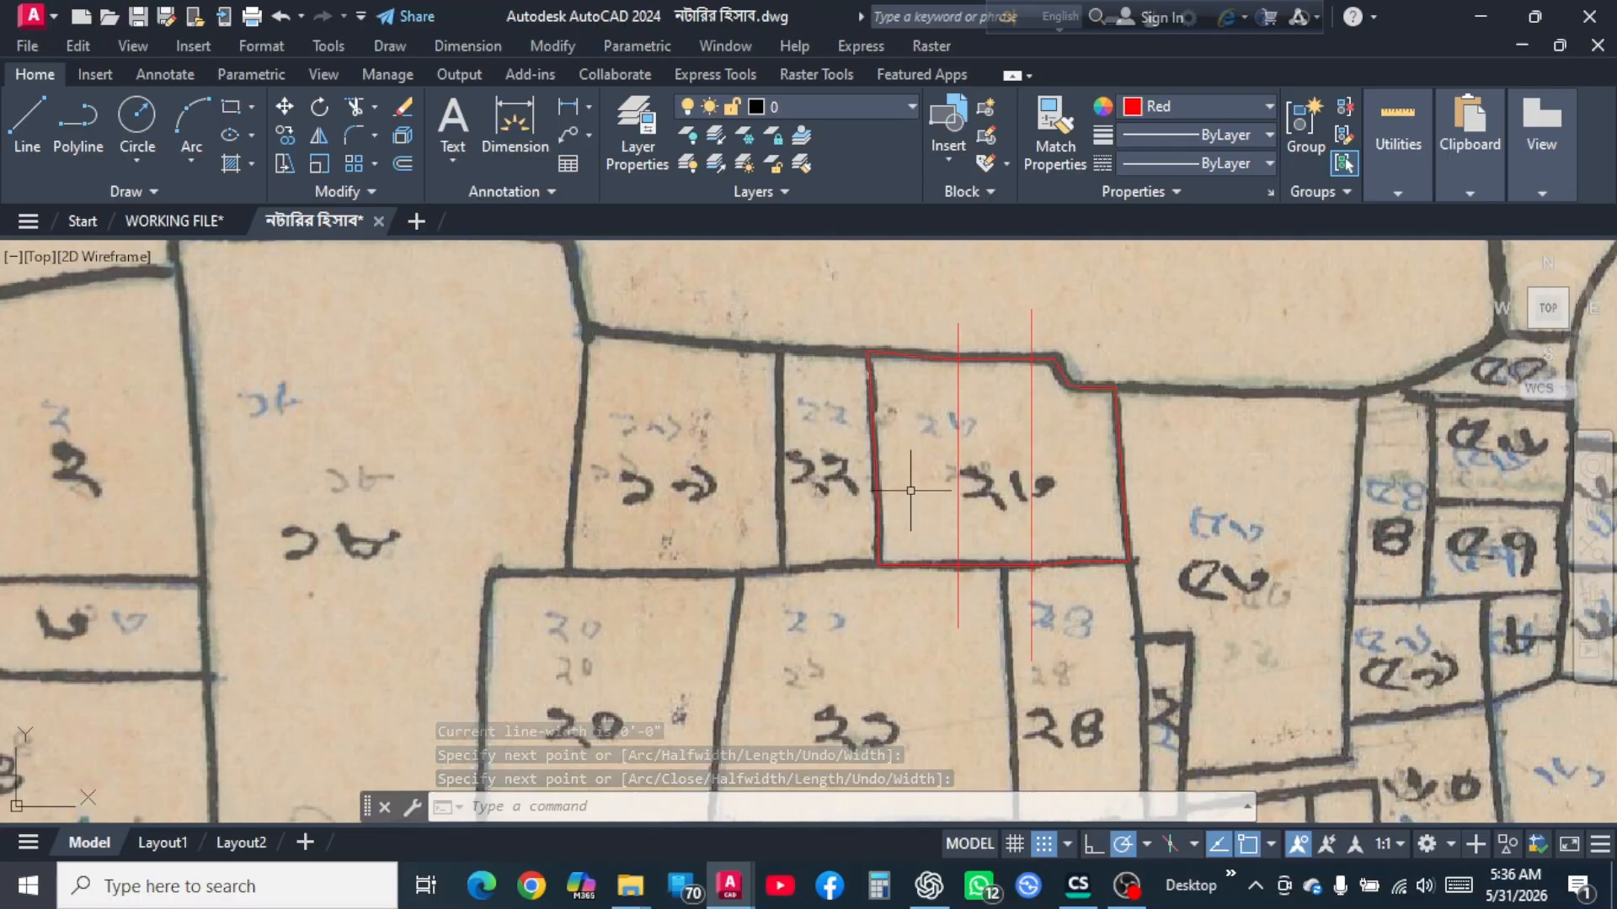
Select the outline of plot ২৩ together with both vertical dividing lines.
scroll(876, 505, "up", 1)
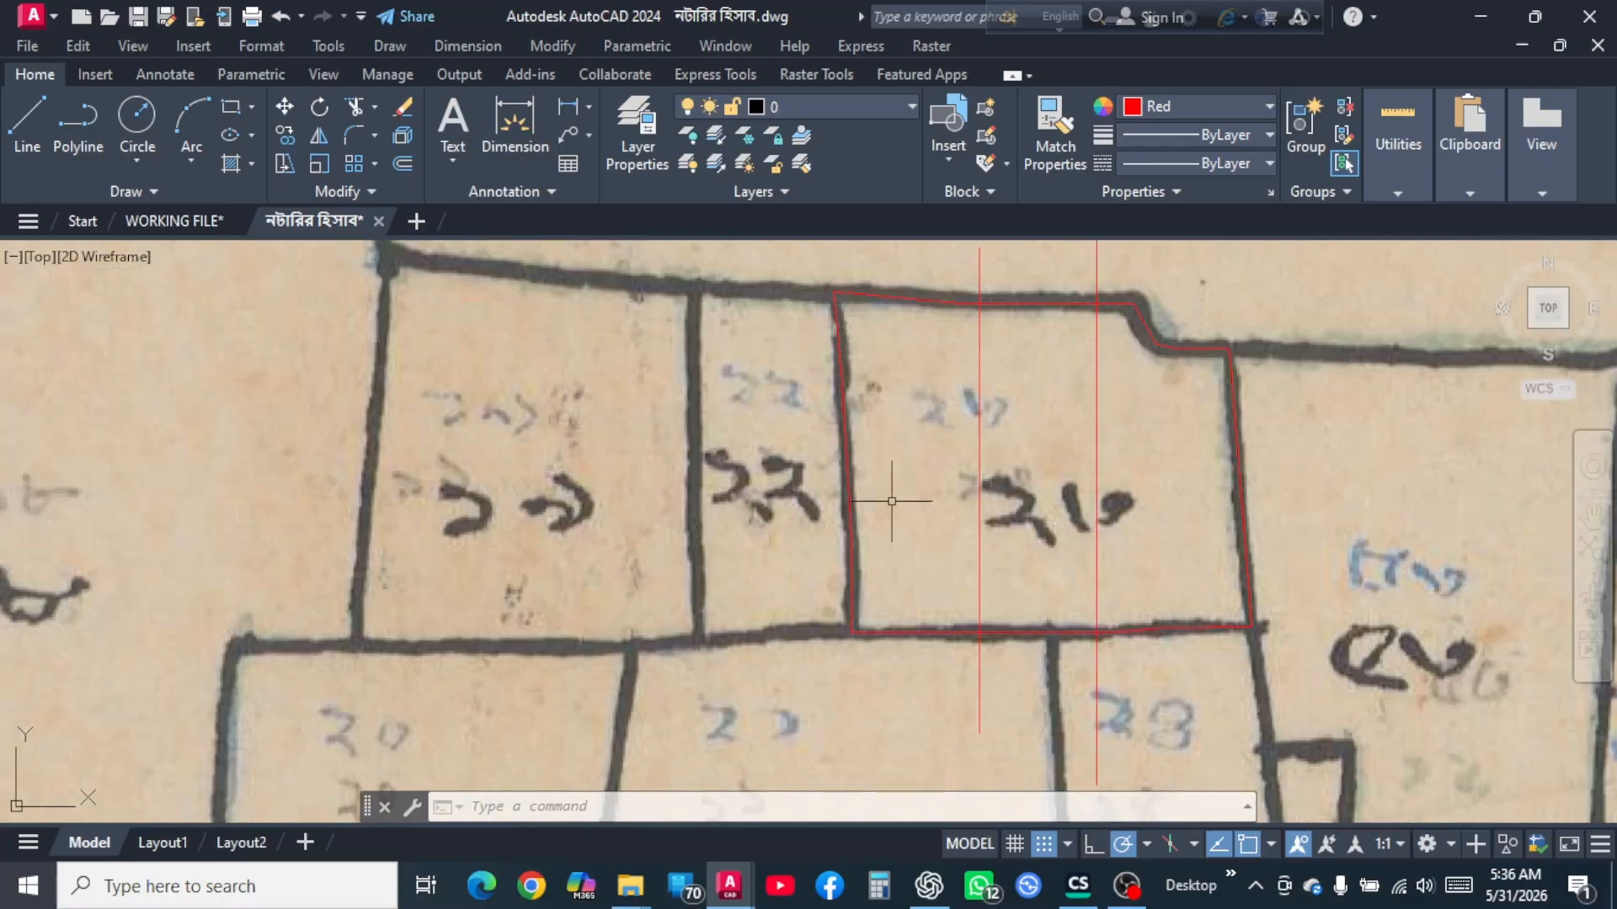
scroll(880, 521, "down", 1)
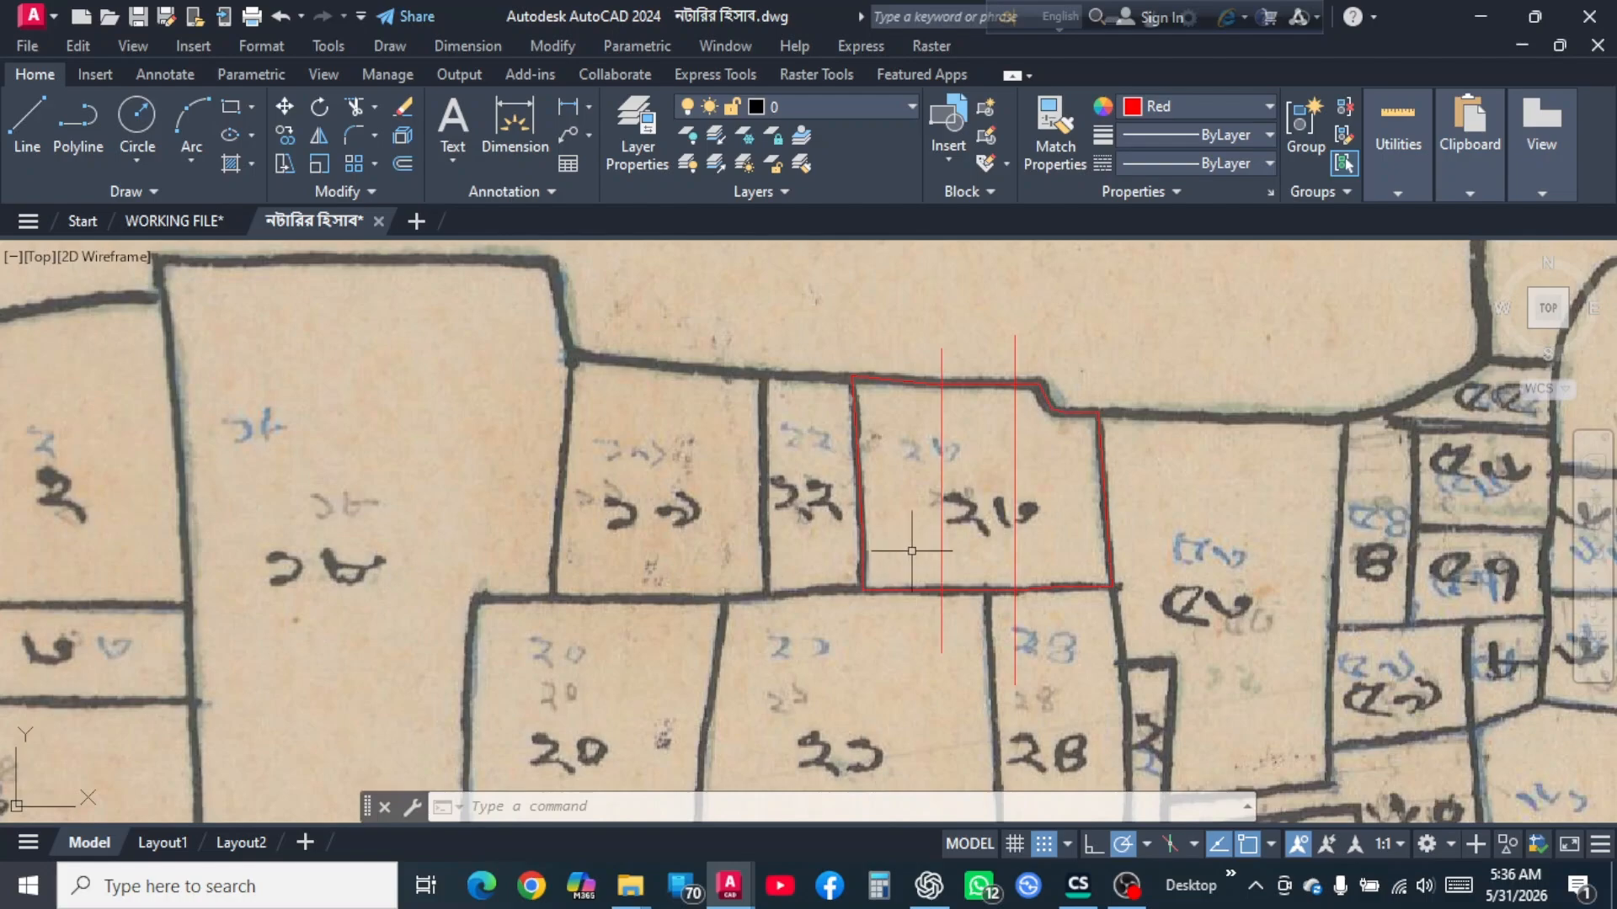
scroll(902, 372, "up", 1)
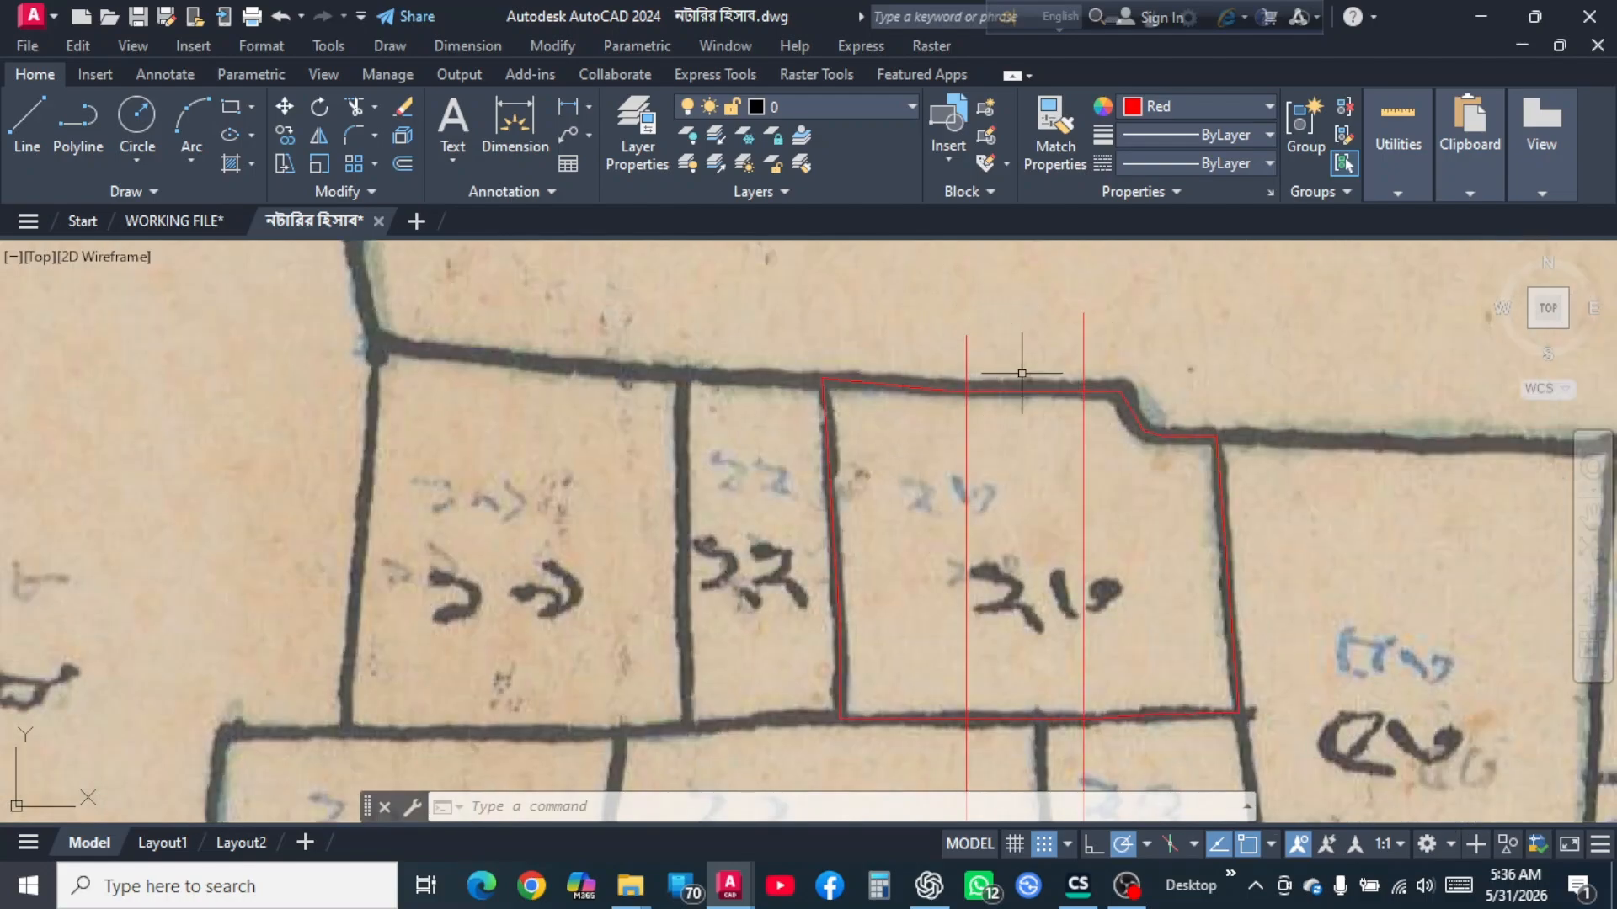
left_click(1201, 334)
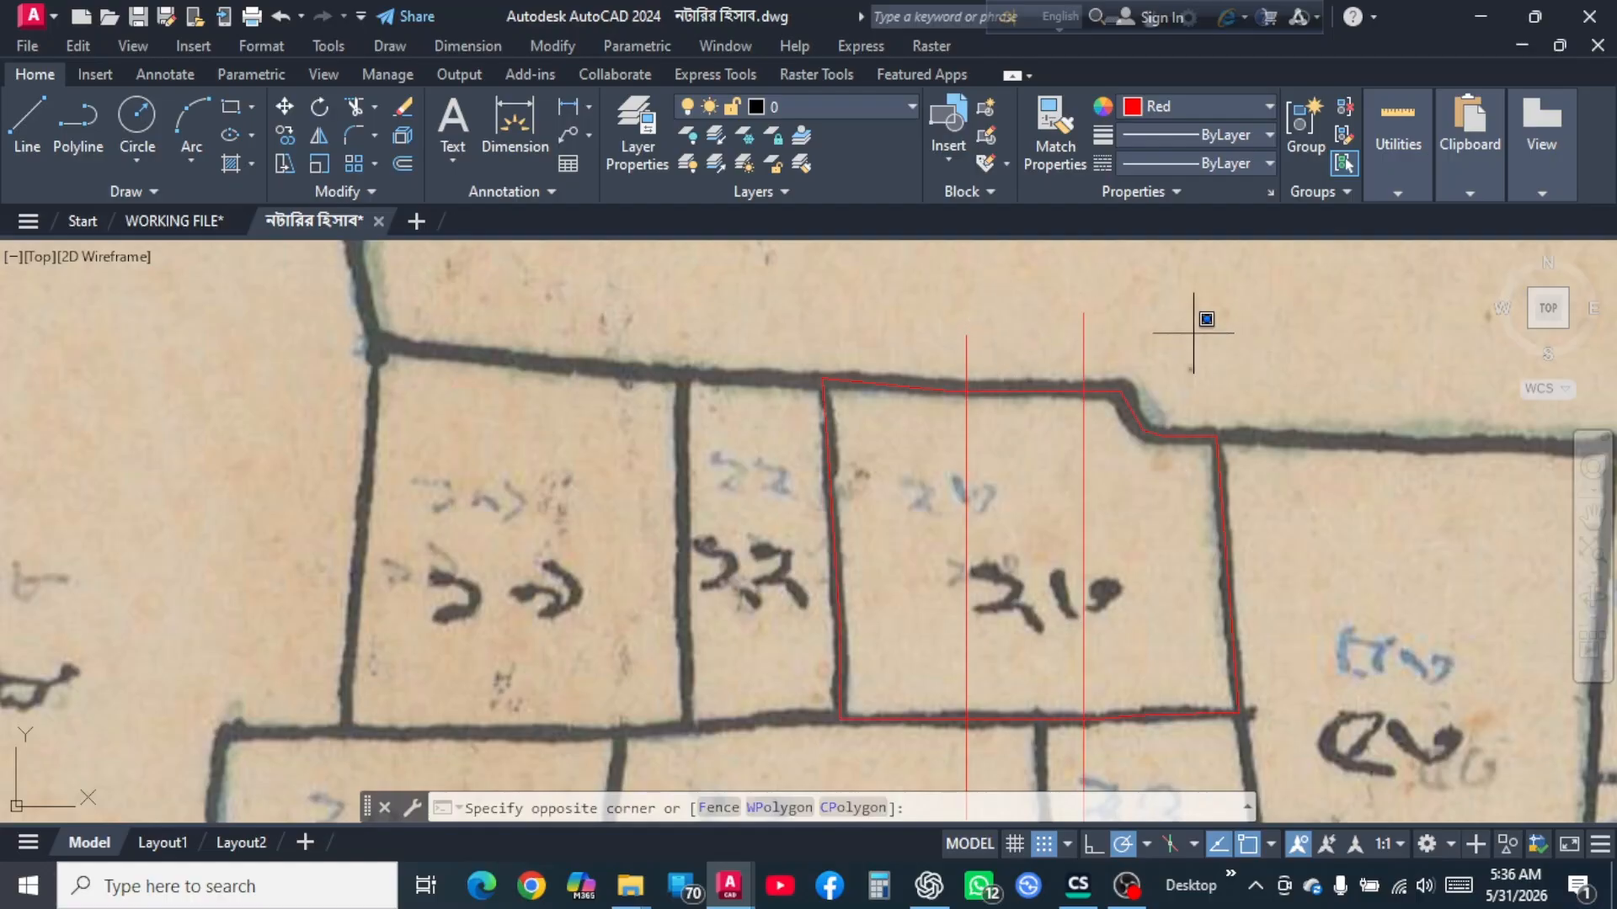
left_click(704, 775)
left_click(1356, 484)
left_click(831, 614)
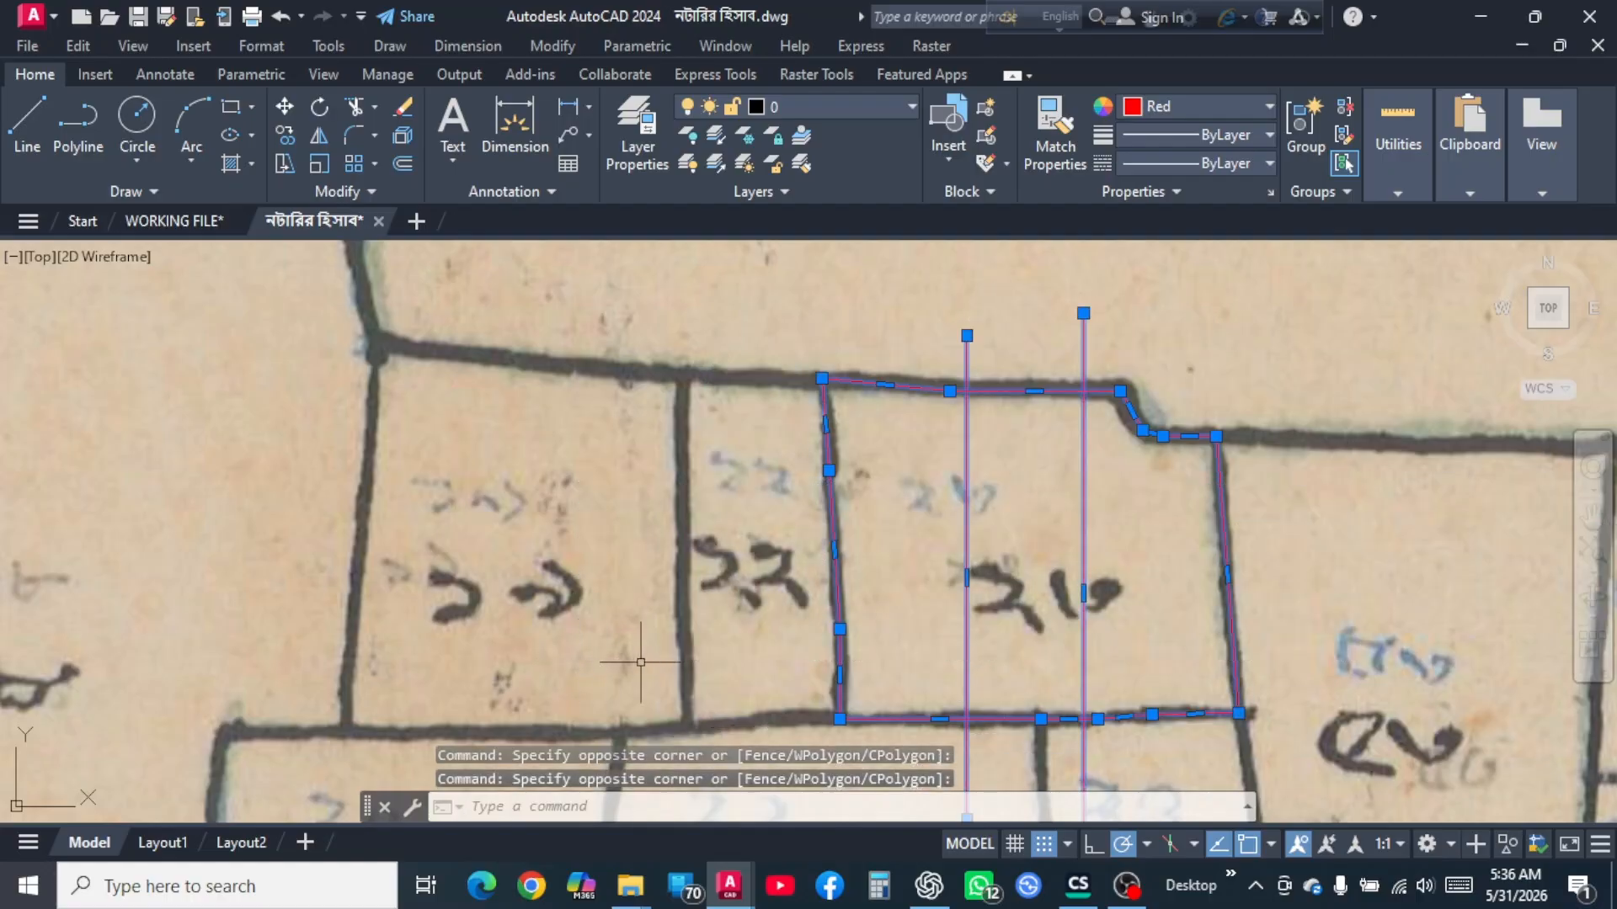
Run the CD command on plot ২৩'s outline with the western vertical line as divider and its west side to divide, and open the calculator.
scroll(834, 611, "up", 2)
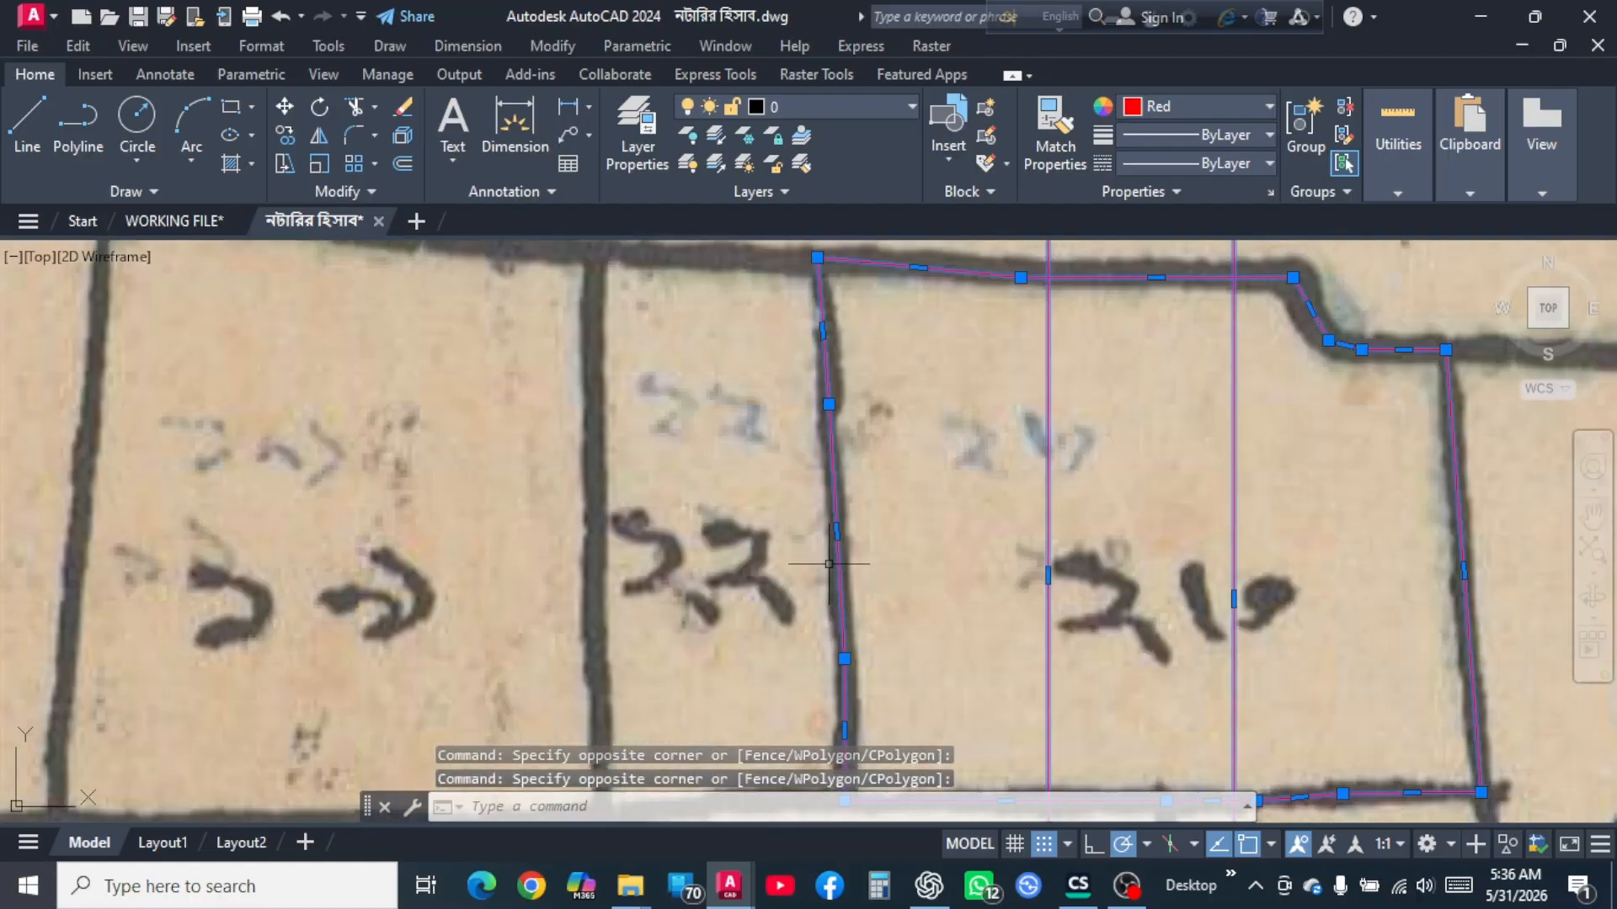
type("cd")
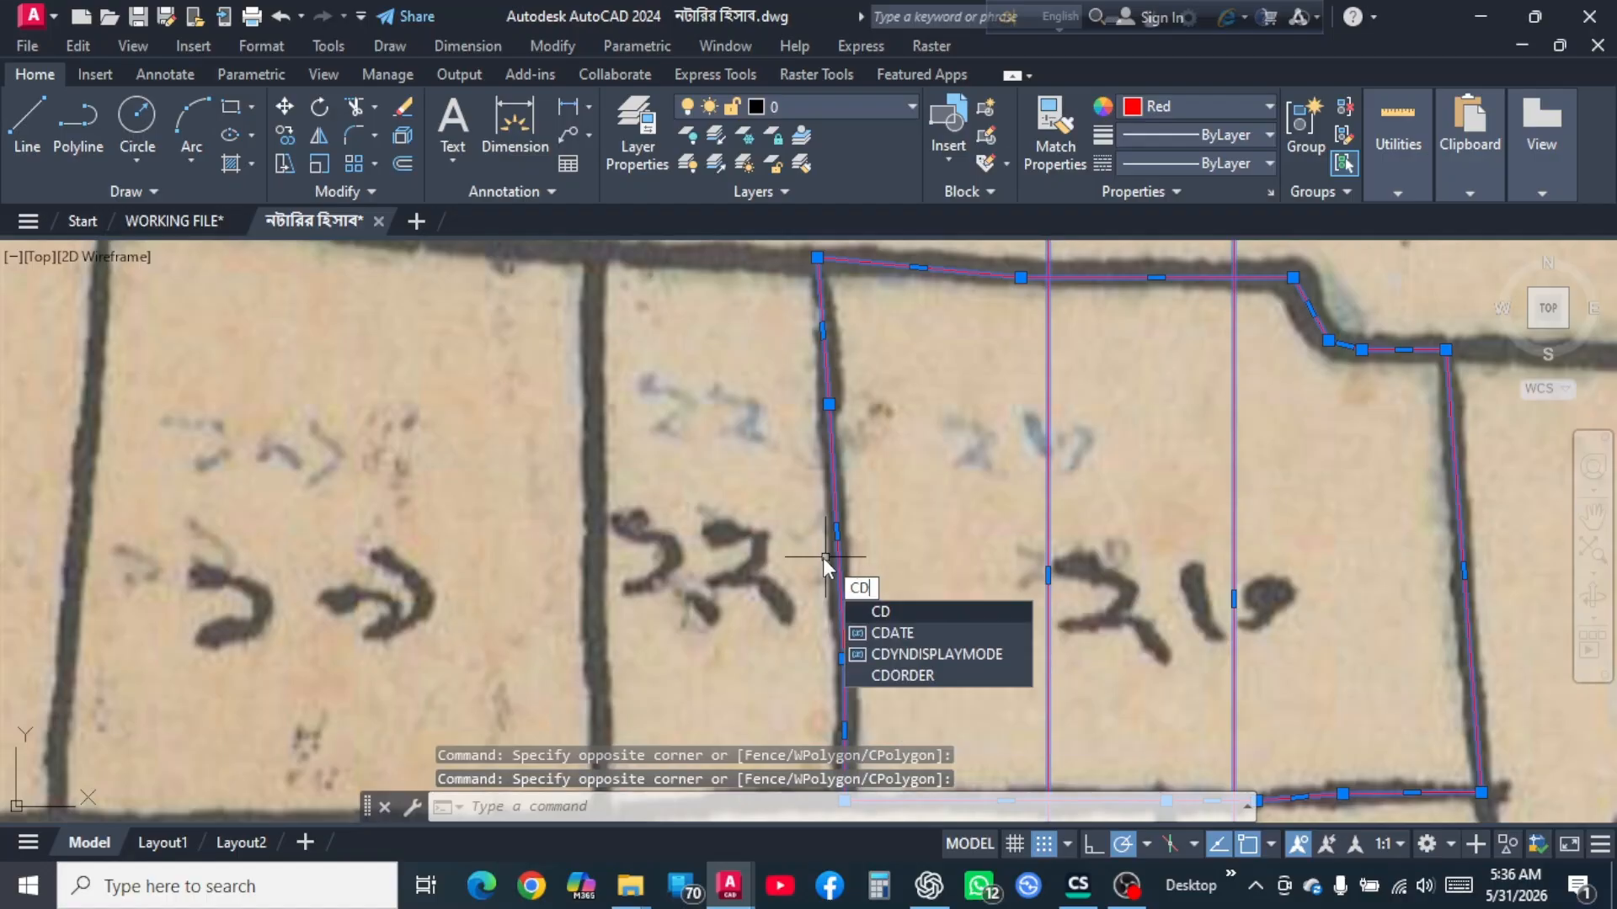
left_click(880, 614)
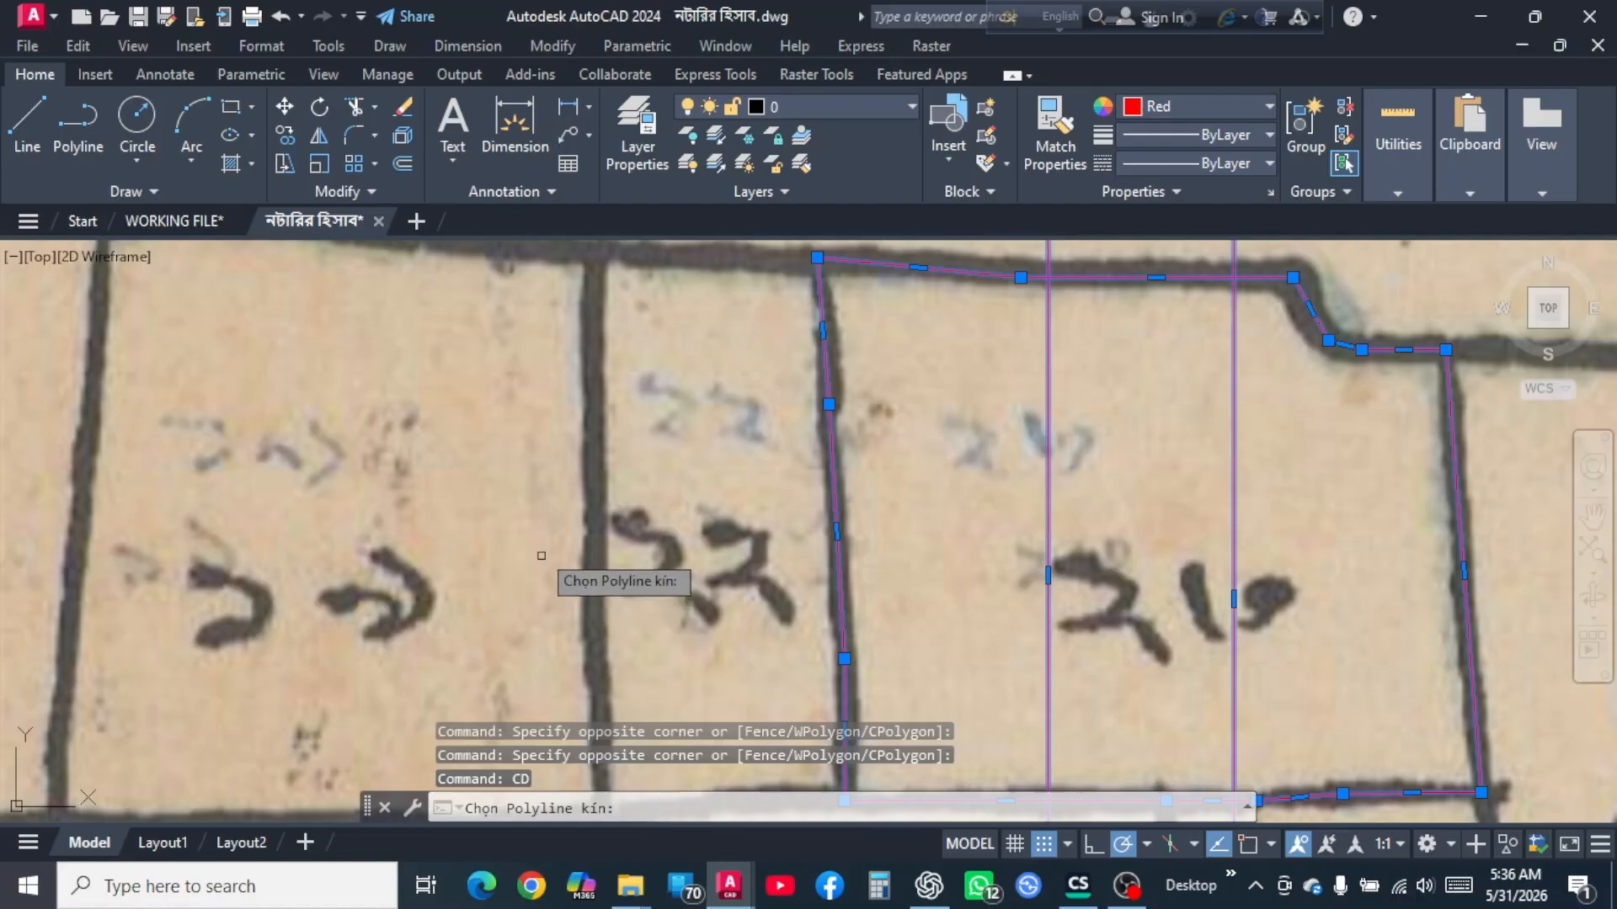
scroll(789, 540, "down", 2)
scroll(792, 505, "up", 4)
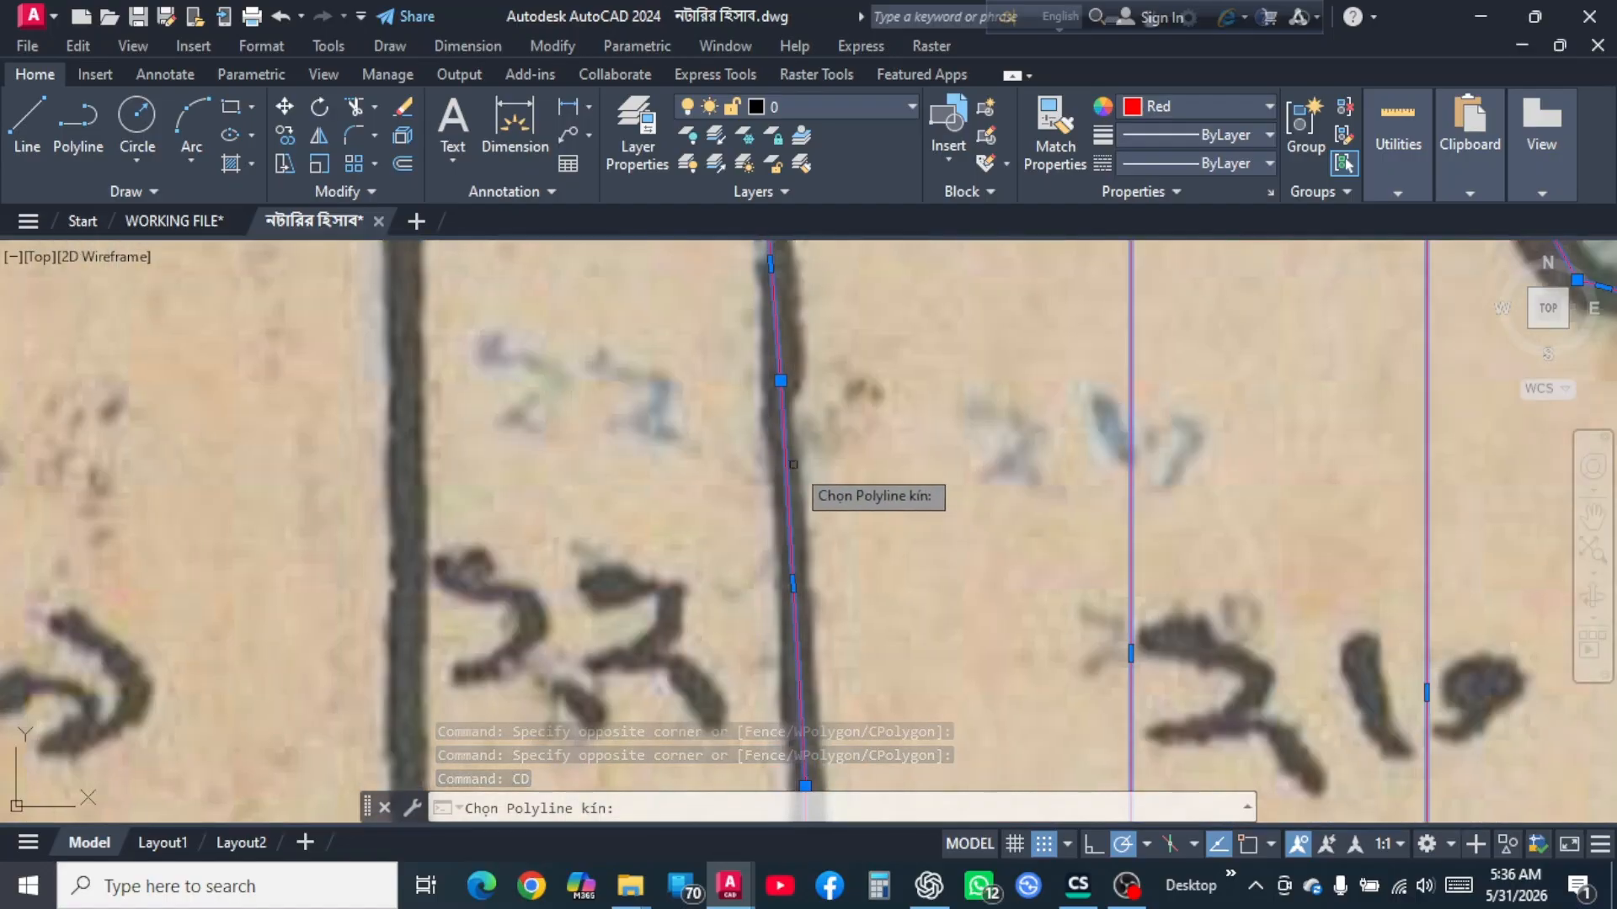
left_click(784, 459)
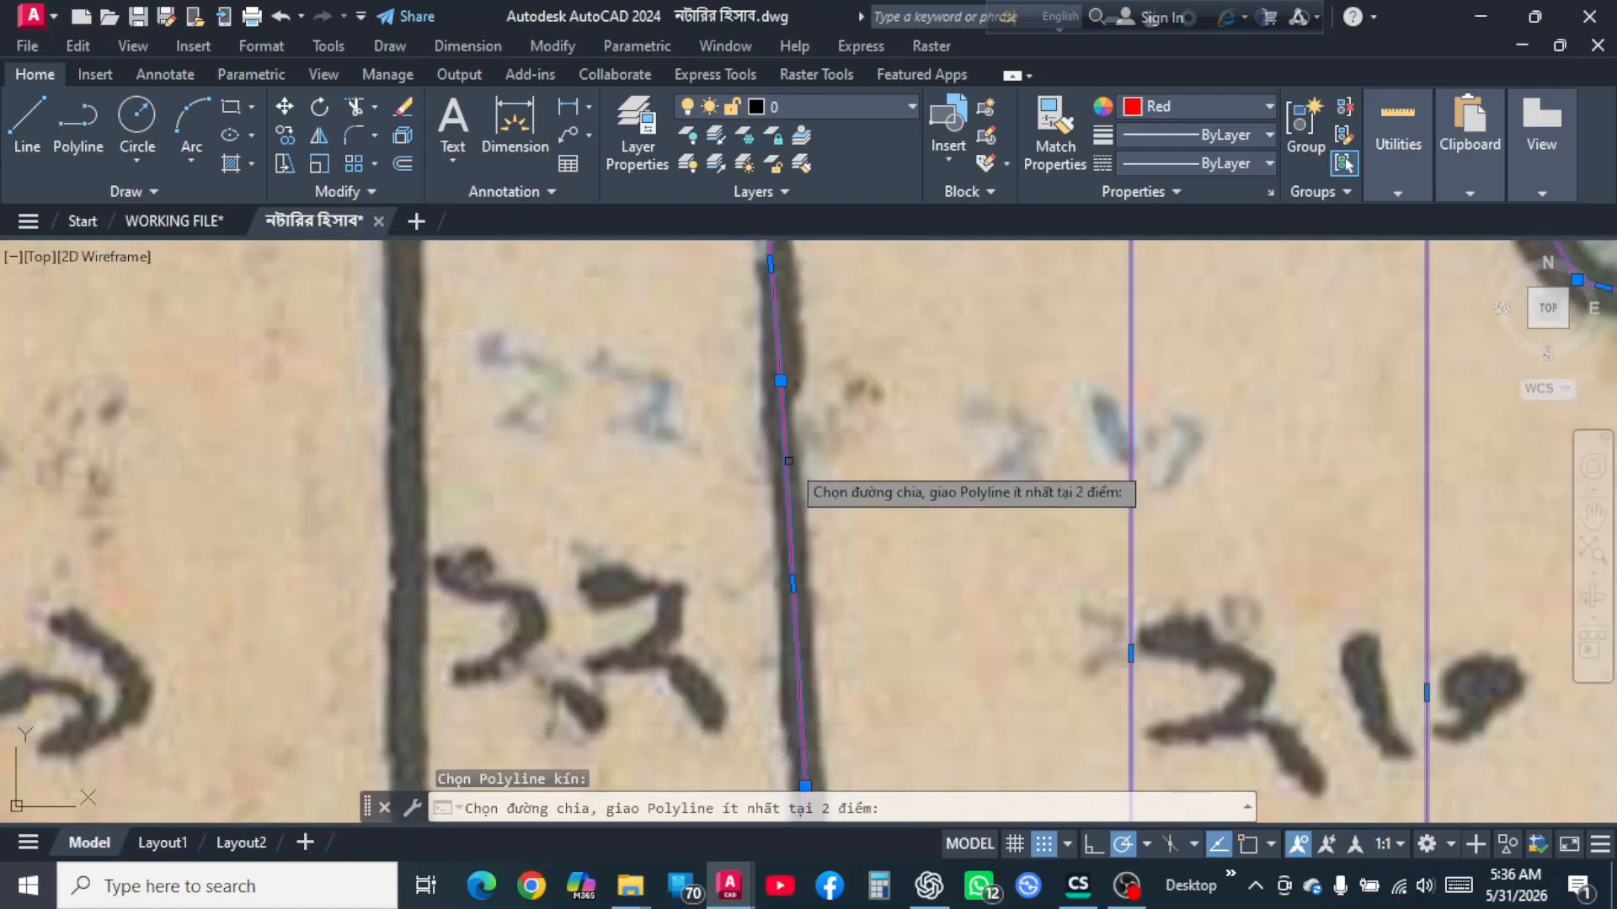
left_click(1128, 452)
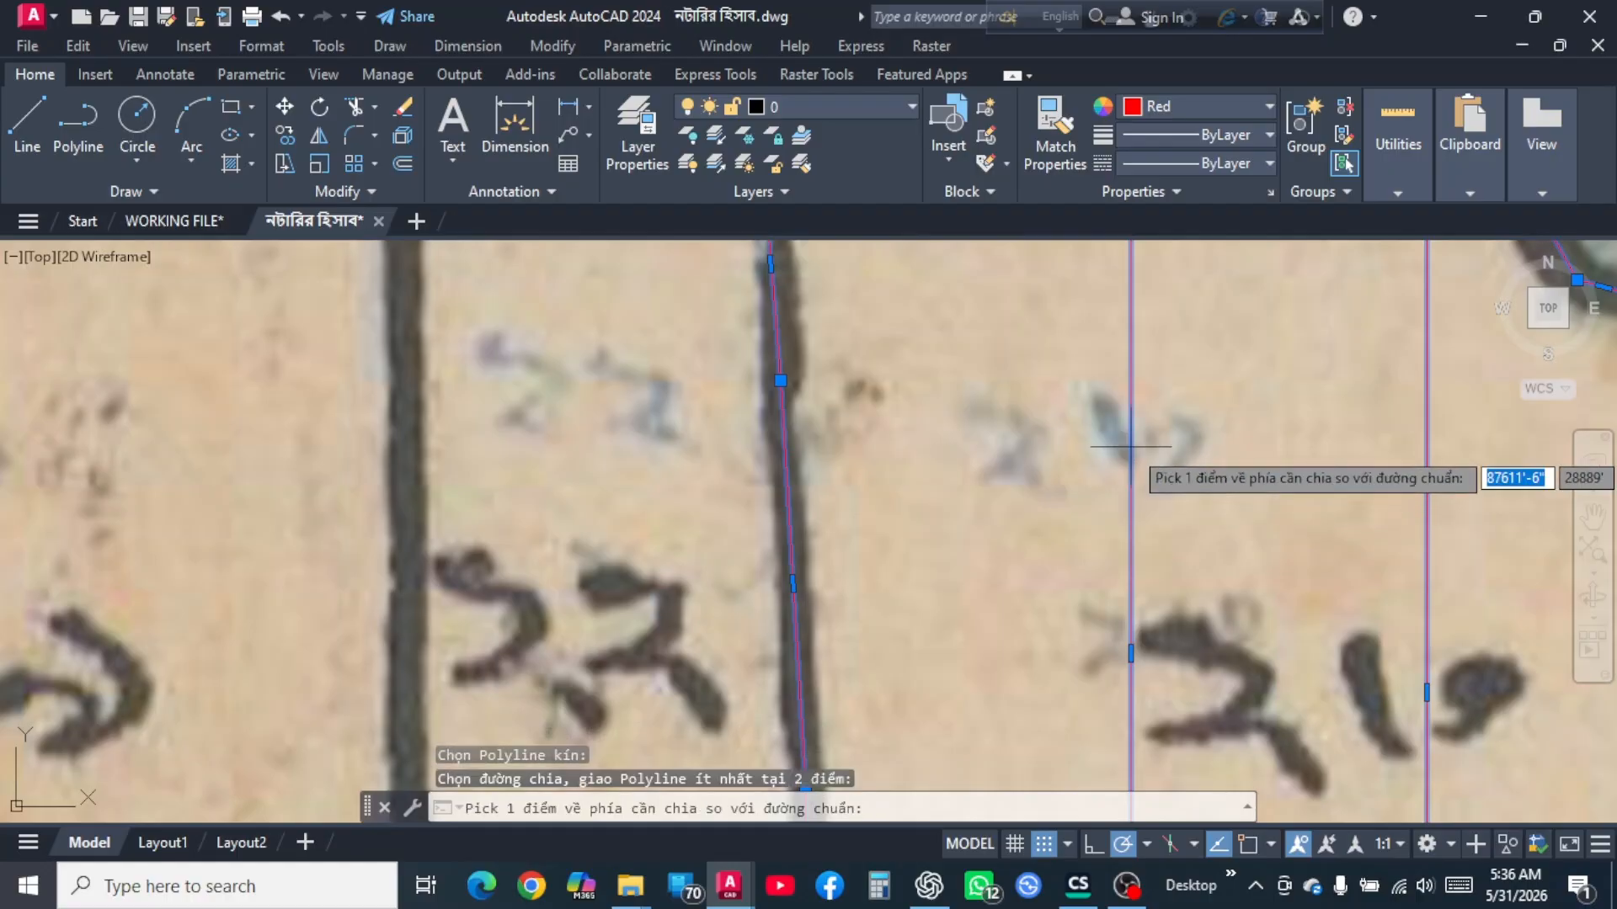
scroll(977, 549, "down", 2)
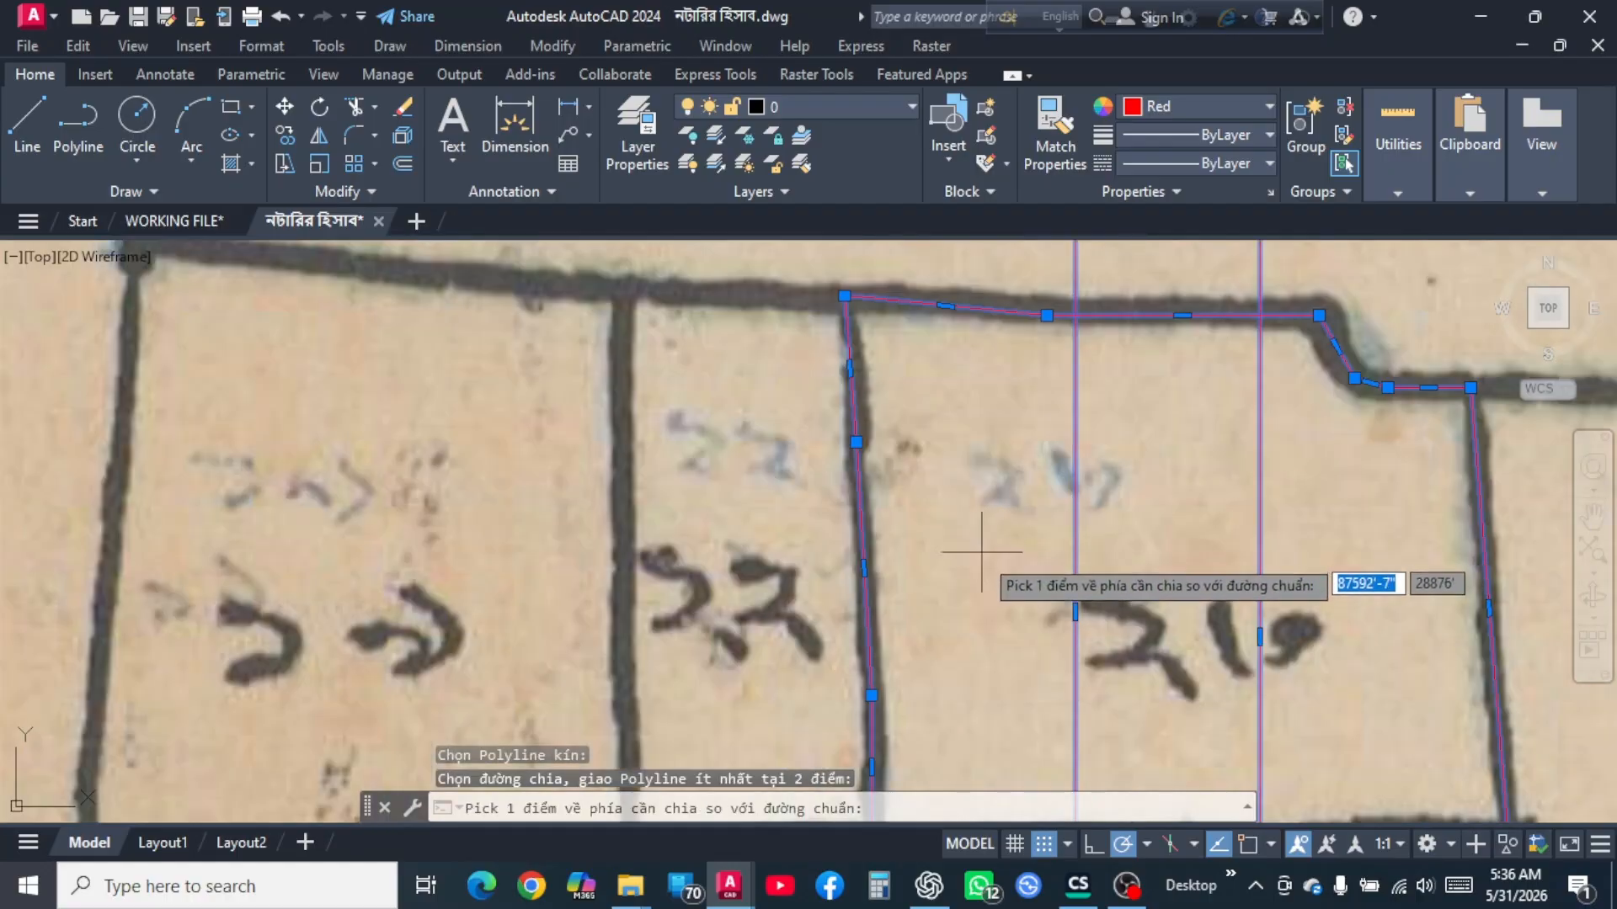
left_click(960, 512)
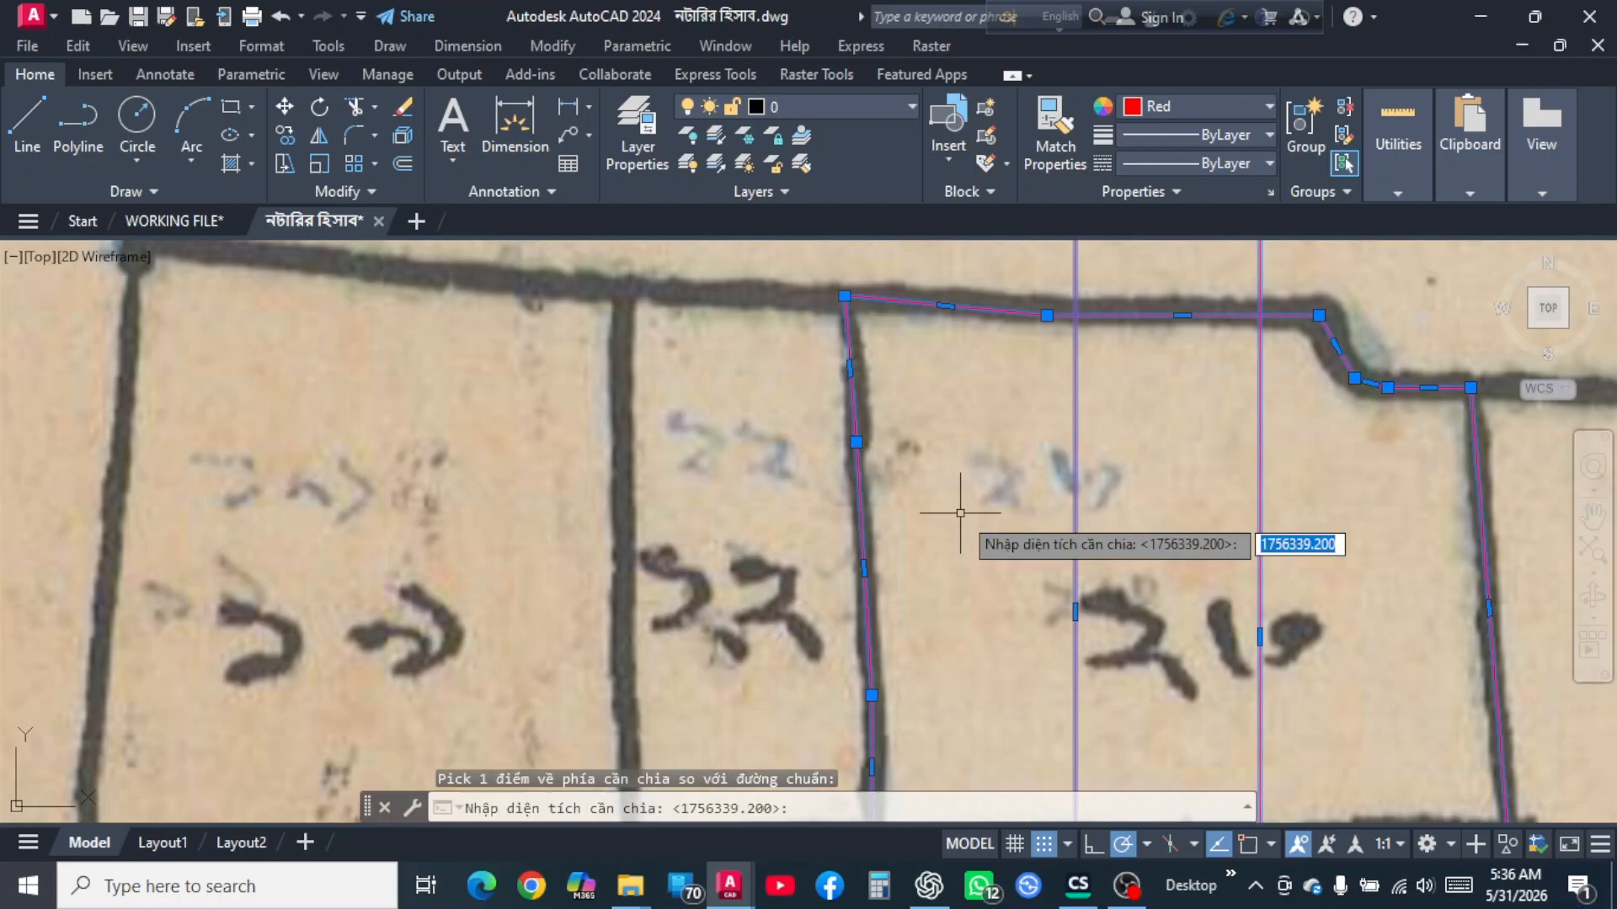
left_click(881, 888)
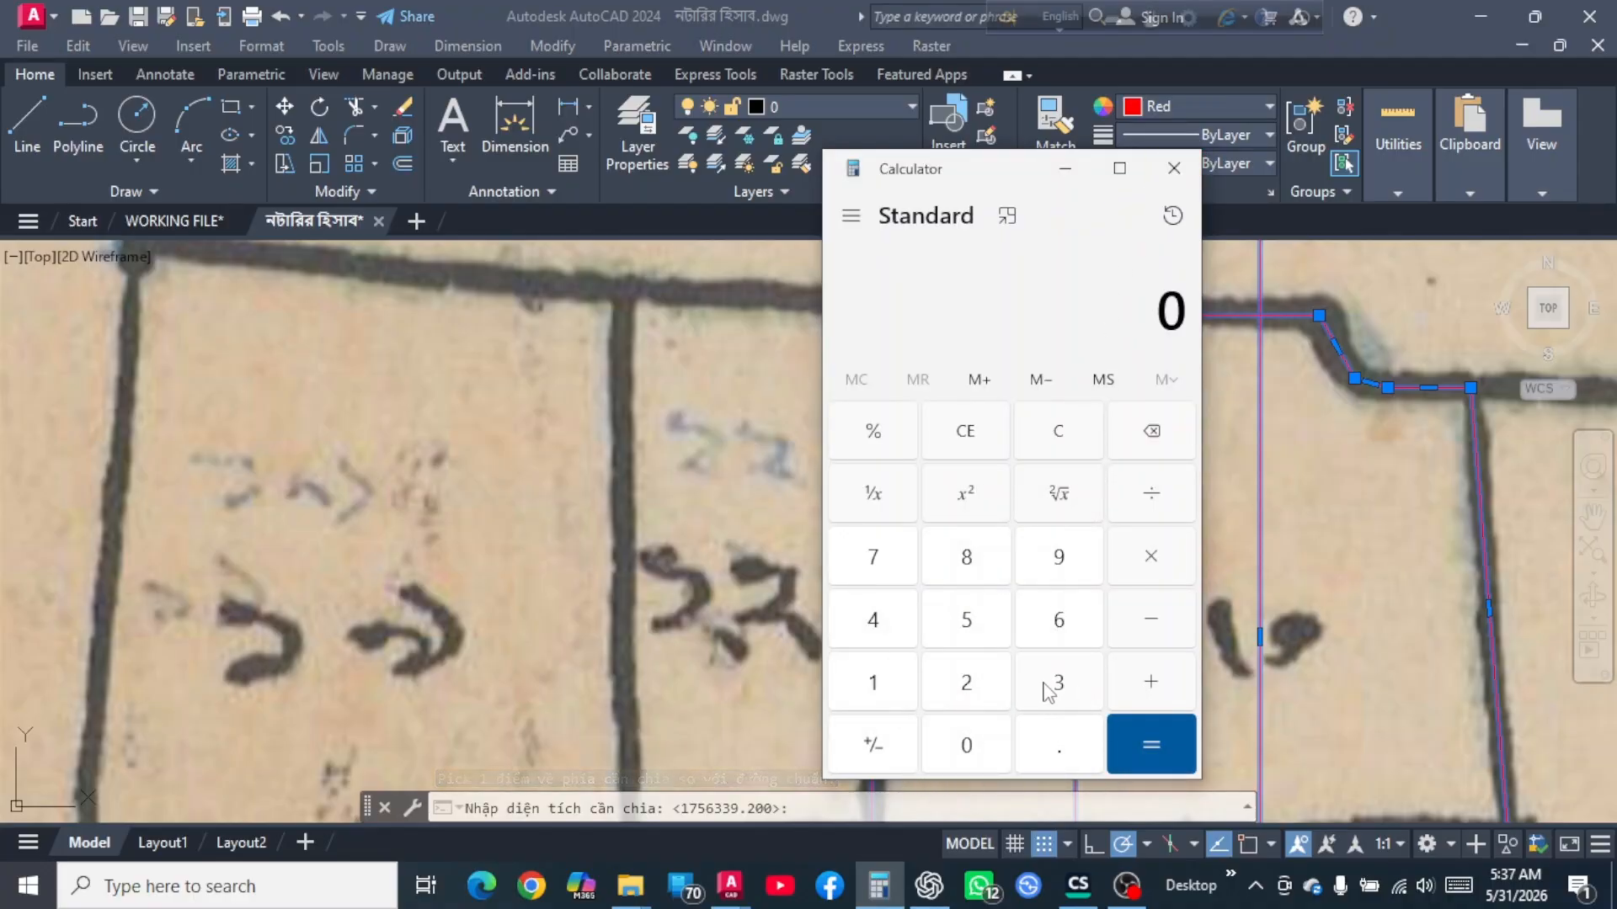
left_click(1044, 557)
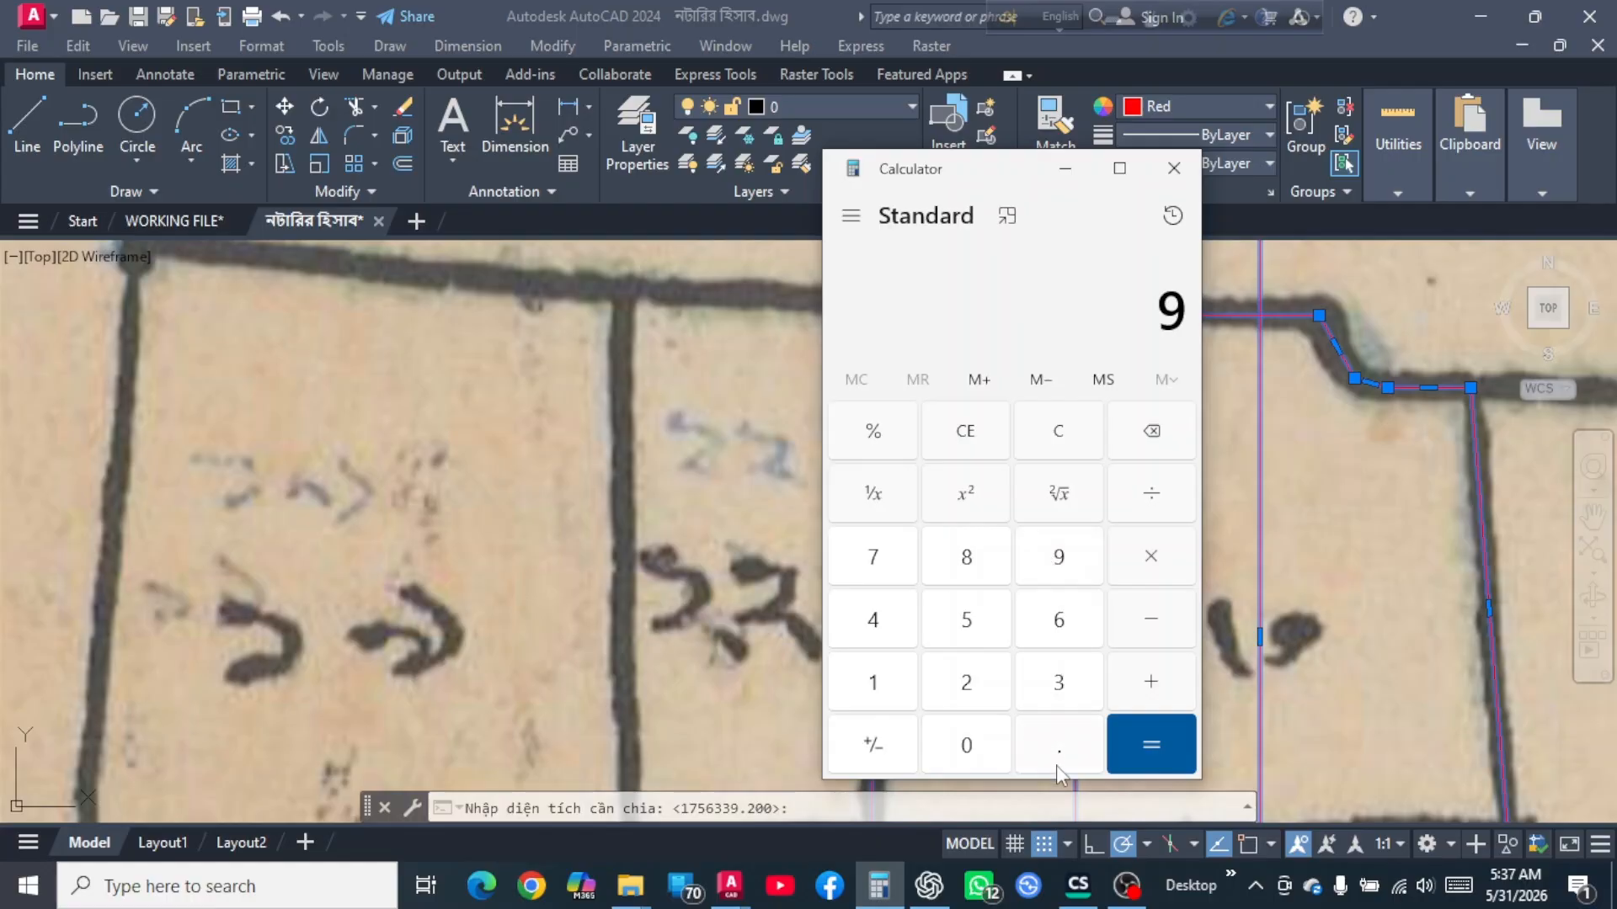
left_click(1060, 747)
left_click(1061, 557)
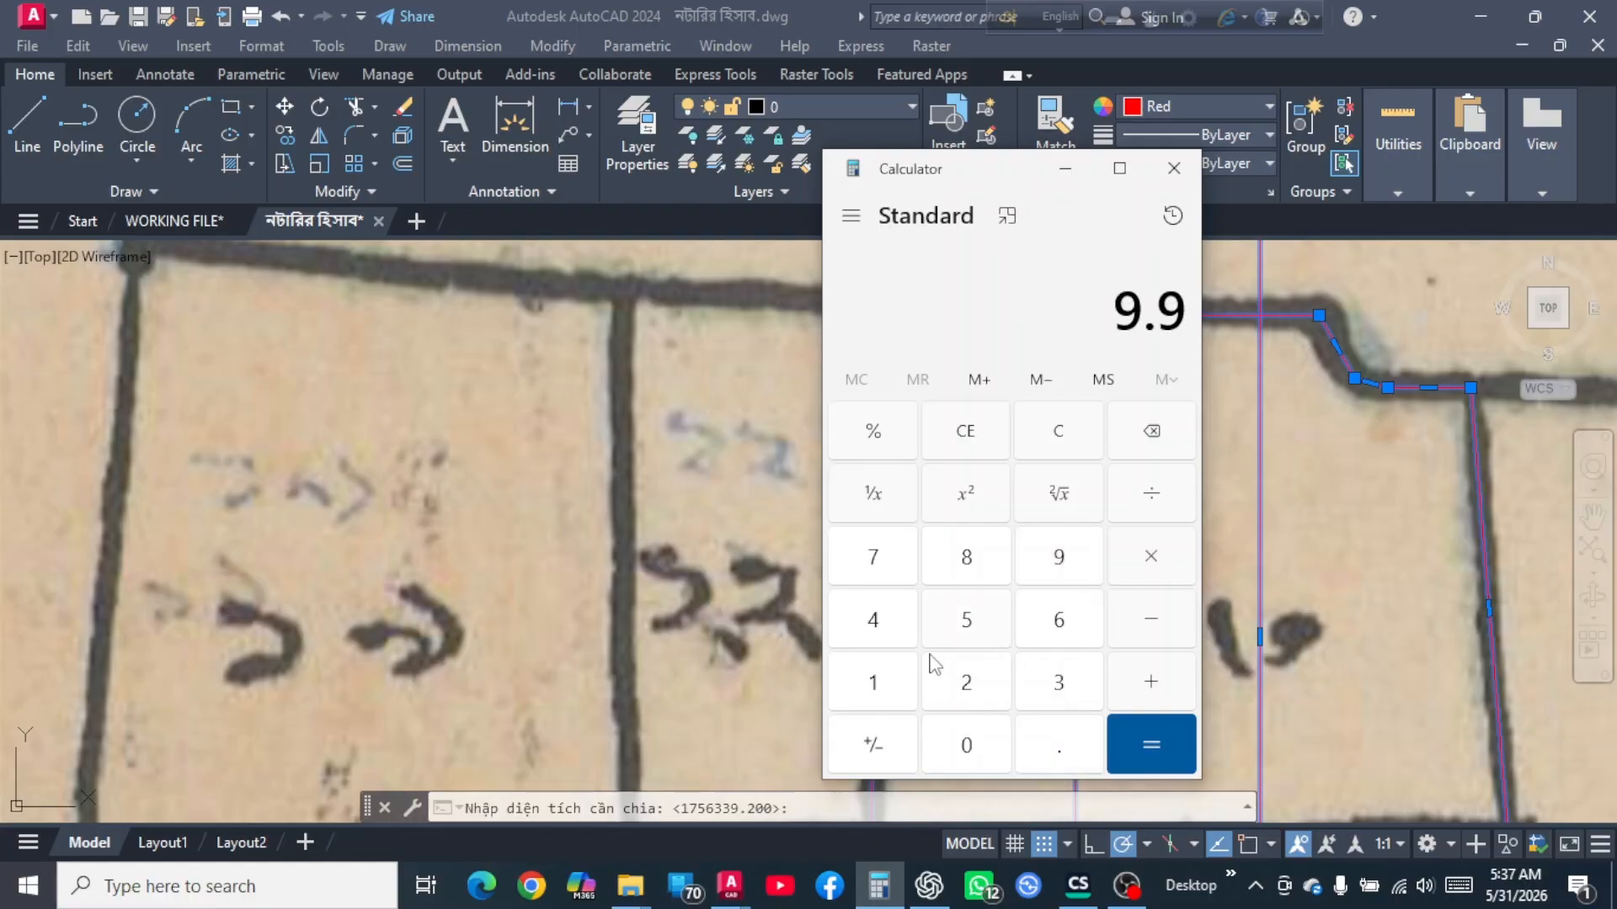
left_click(886, 616)
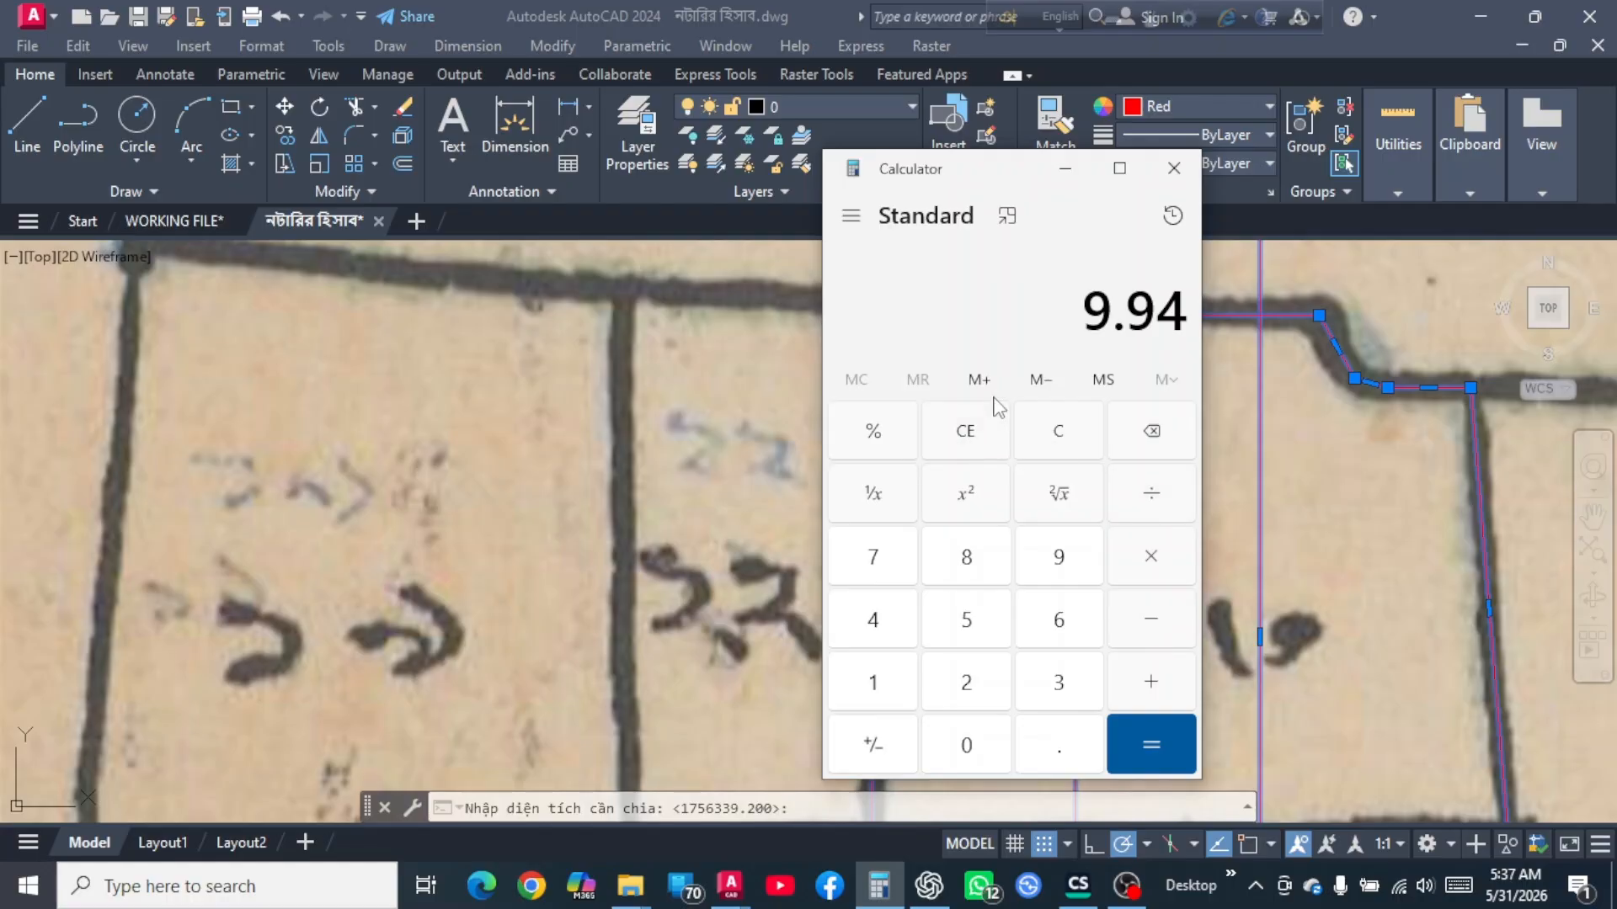
left_click(1059, 433)
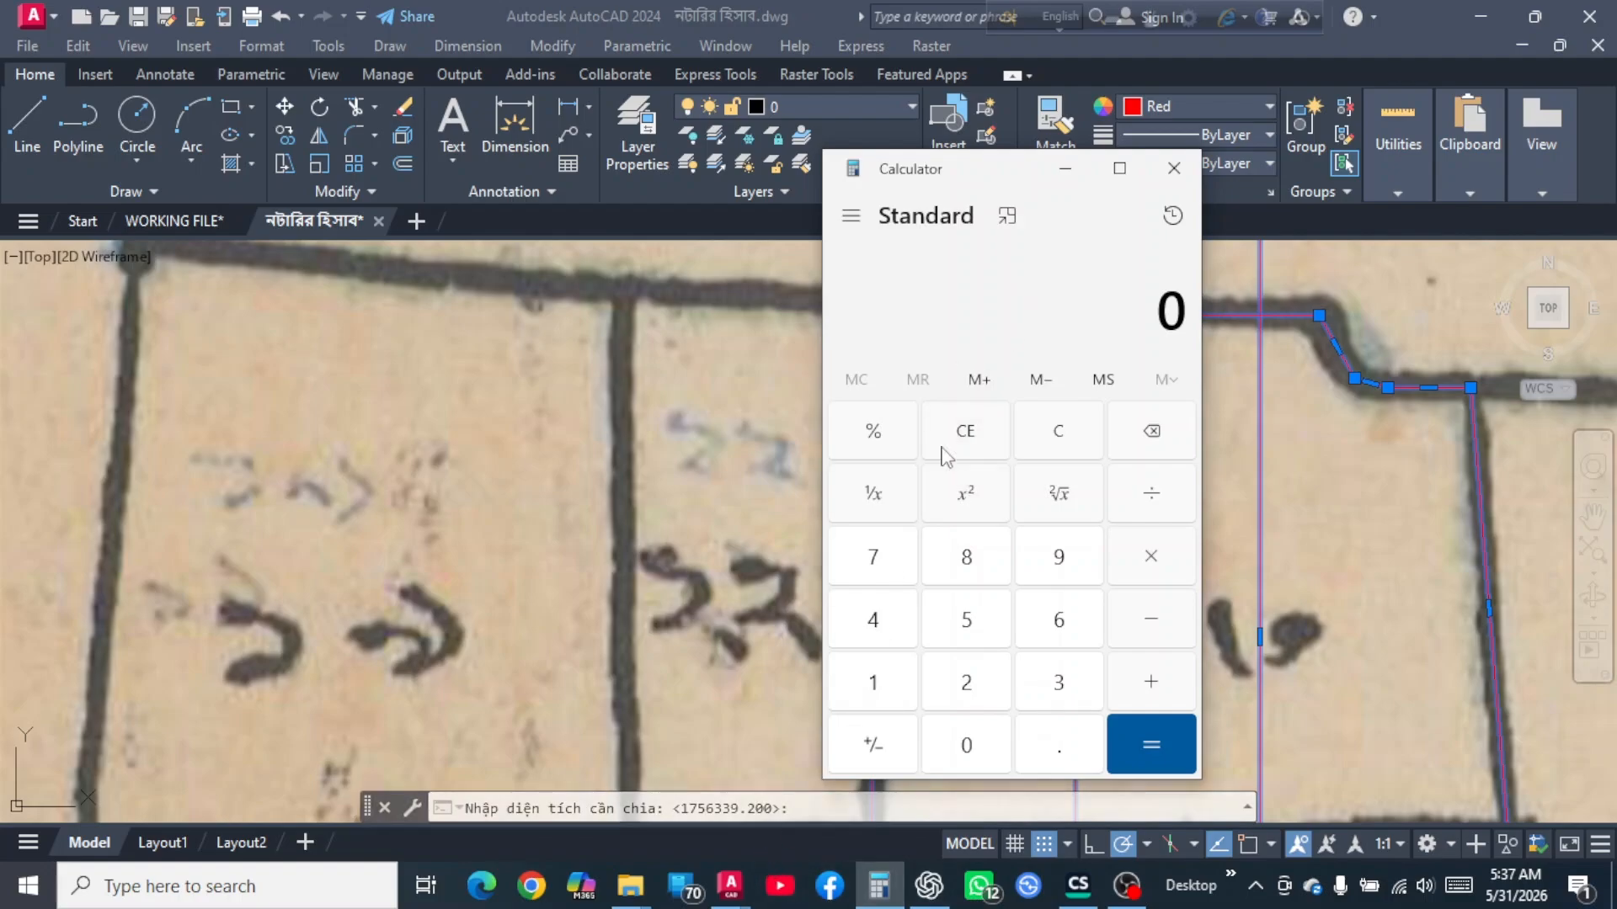
left_click(1172, 215)
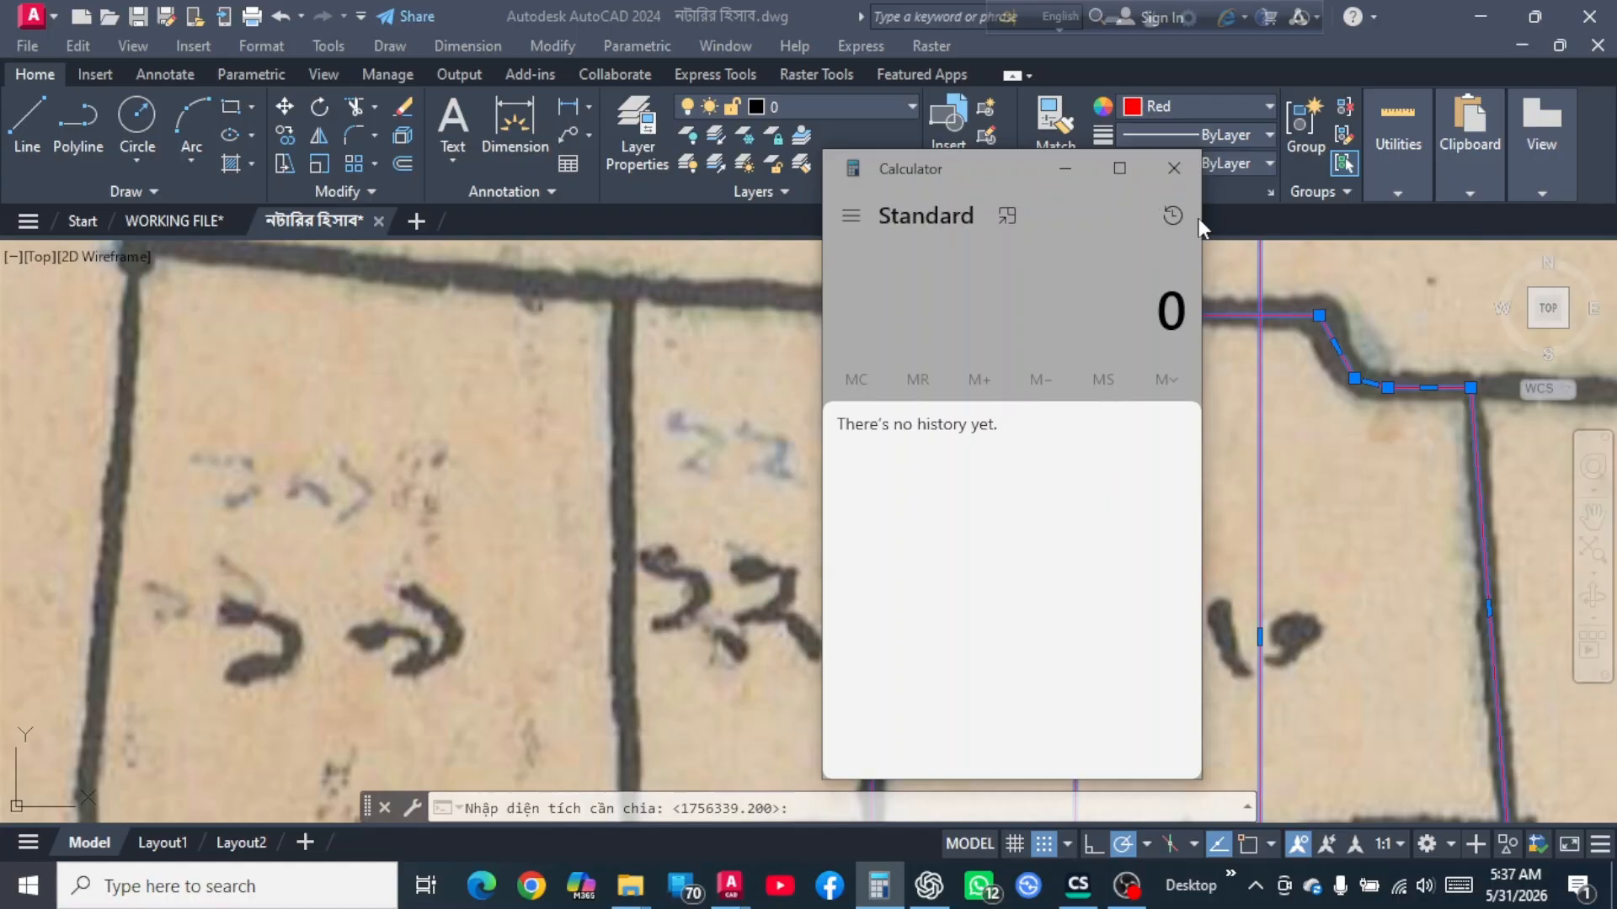
left_click(1172, 215)
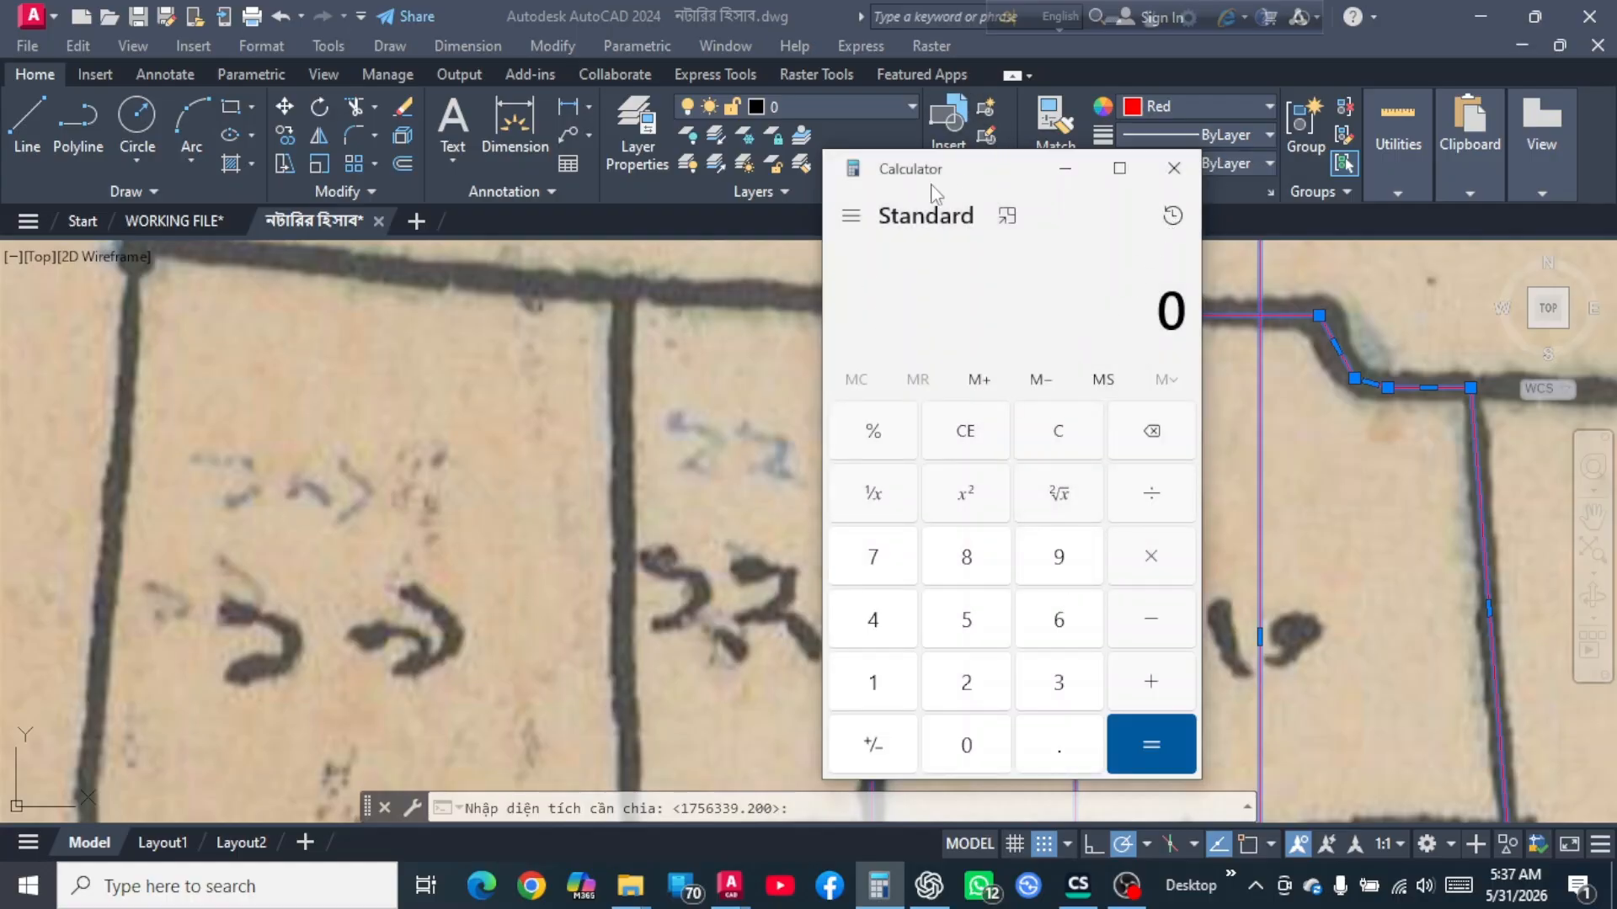
left_click(1173, 217)
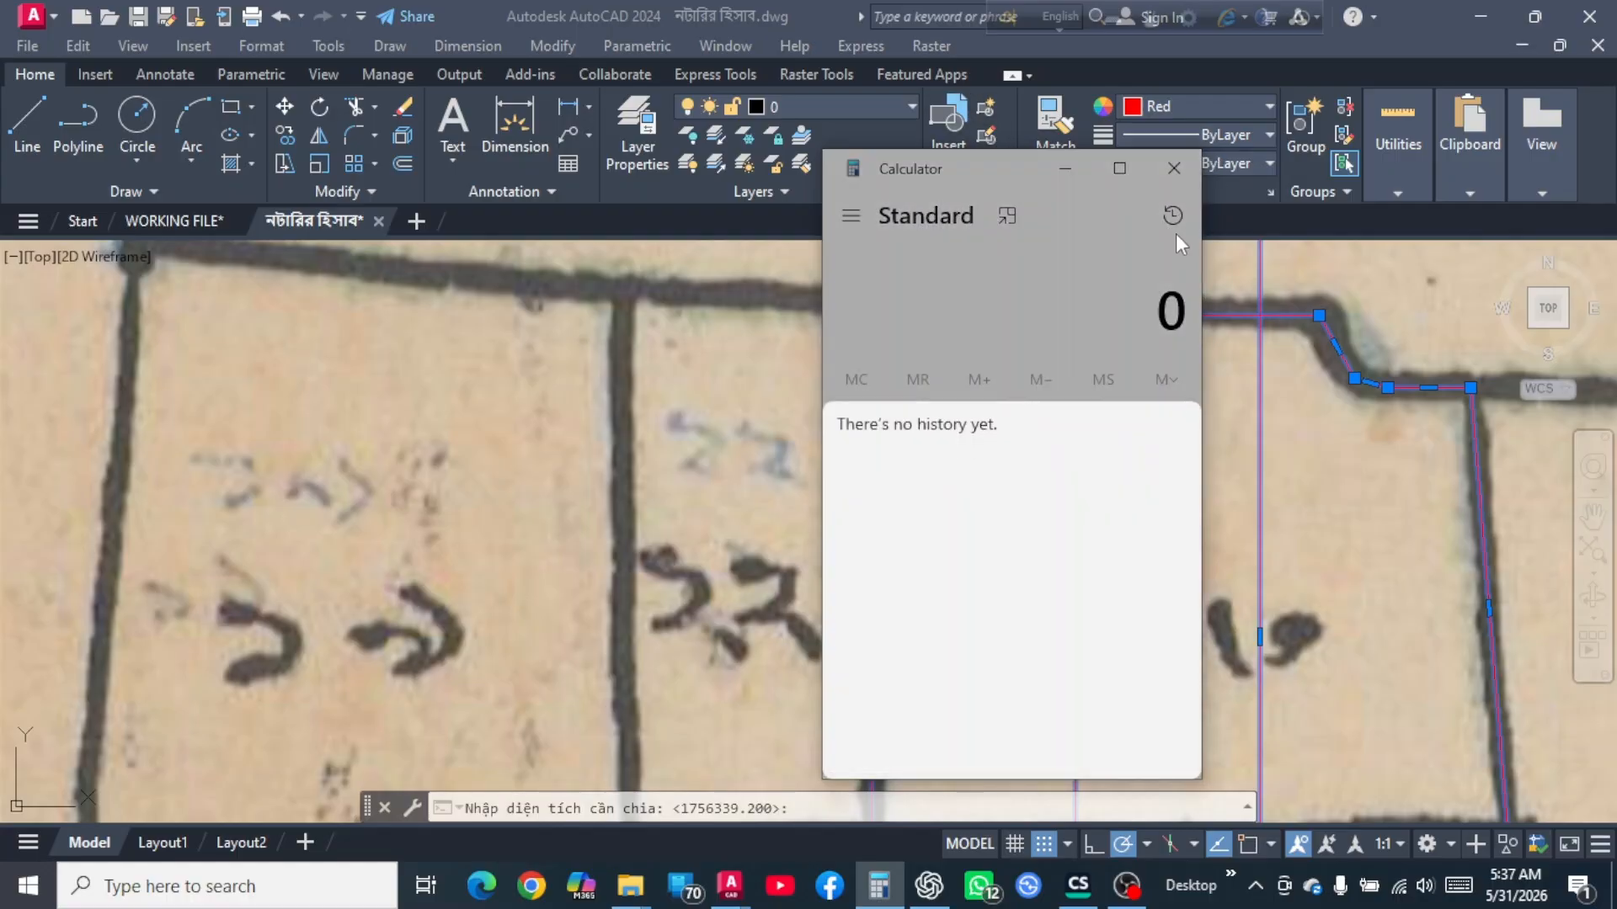
left_click(1089, 281)
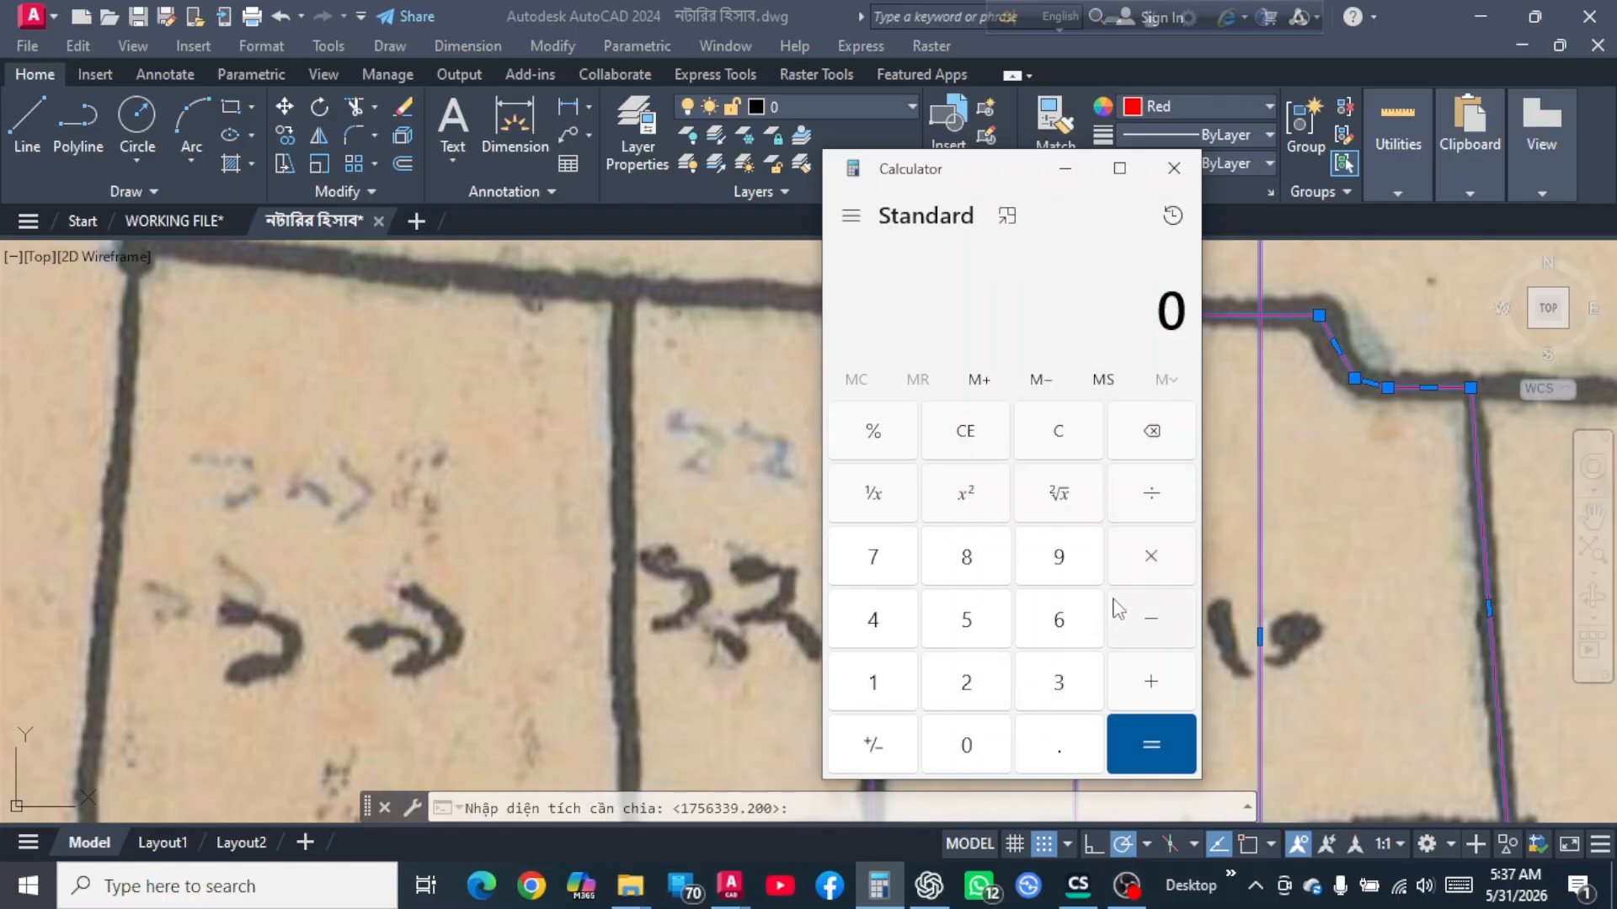
Multiply the first owner's portion of 9.94 by 435.6 in the calculator to convert it to square feet.
left_click(1056, 560)
left_click(1044, 766)
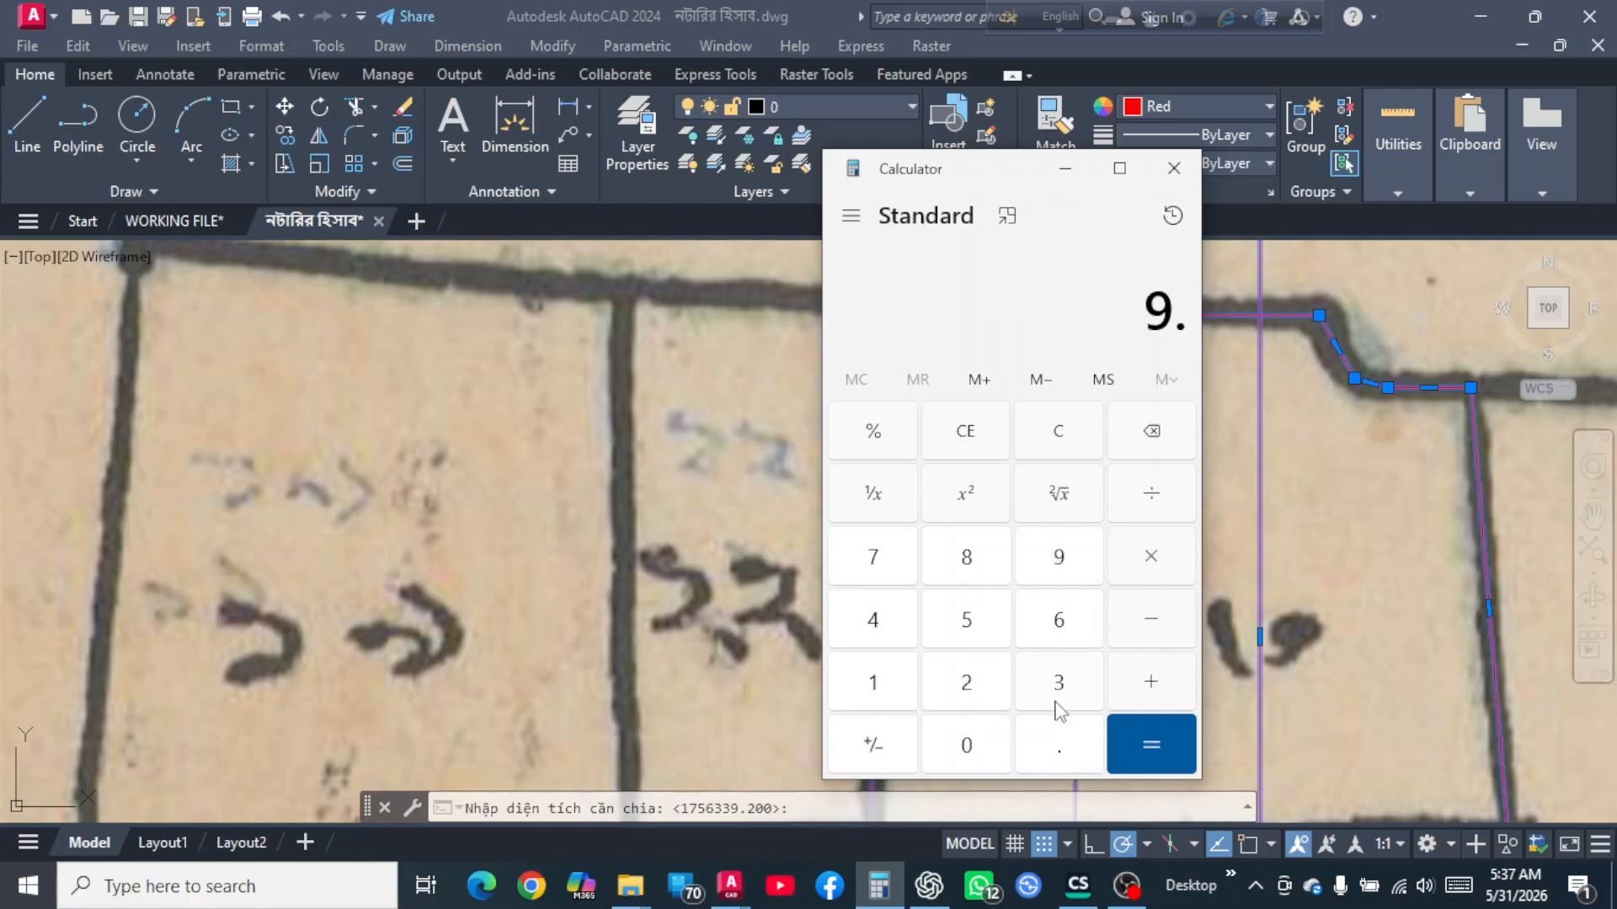
left_click(1062, 559)
left_click(876, 636)
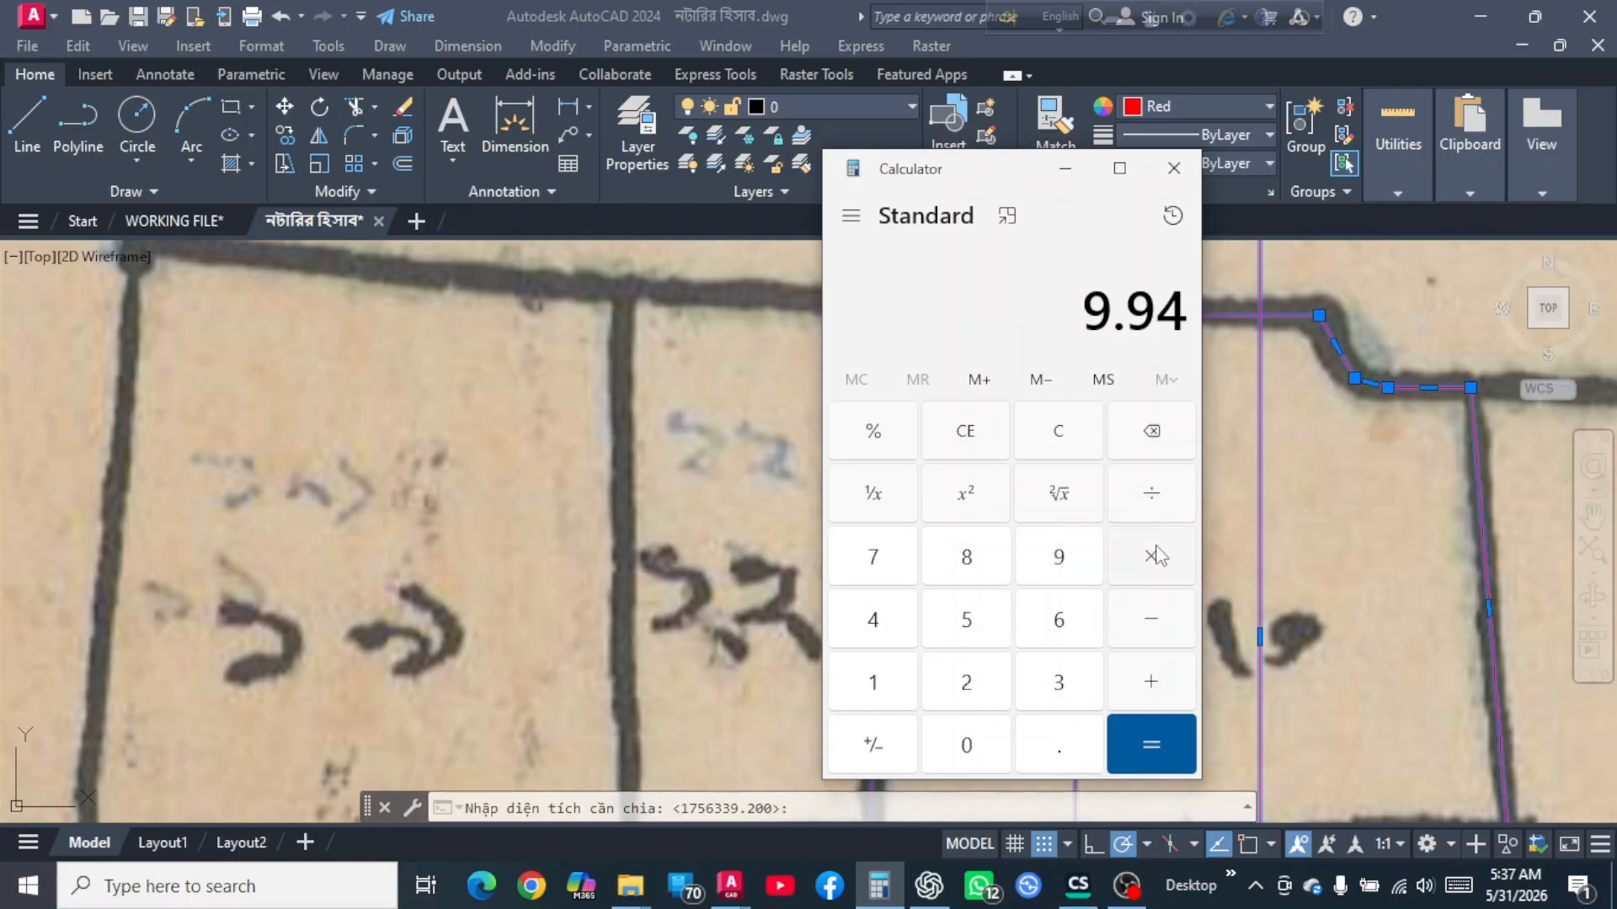
left_click(1149, 560)
left_click(879, 622)
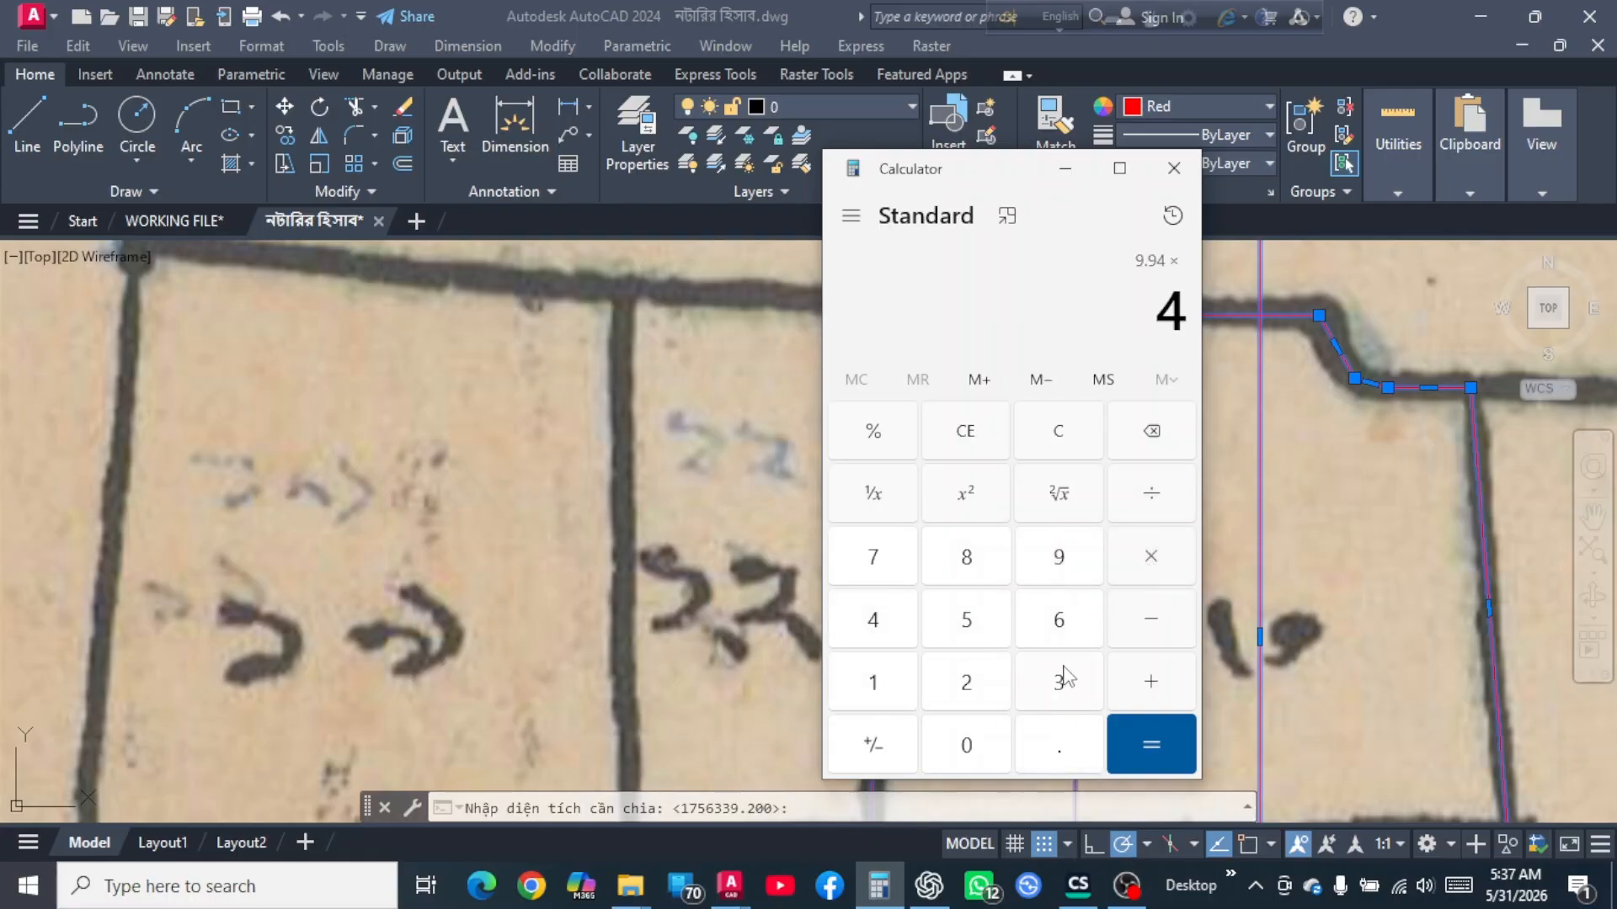
left_click(1063, 678)
left_click(966, 619)
left_click(1065, 746)
left_click(1063, 622)
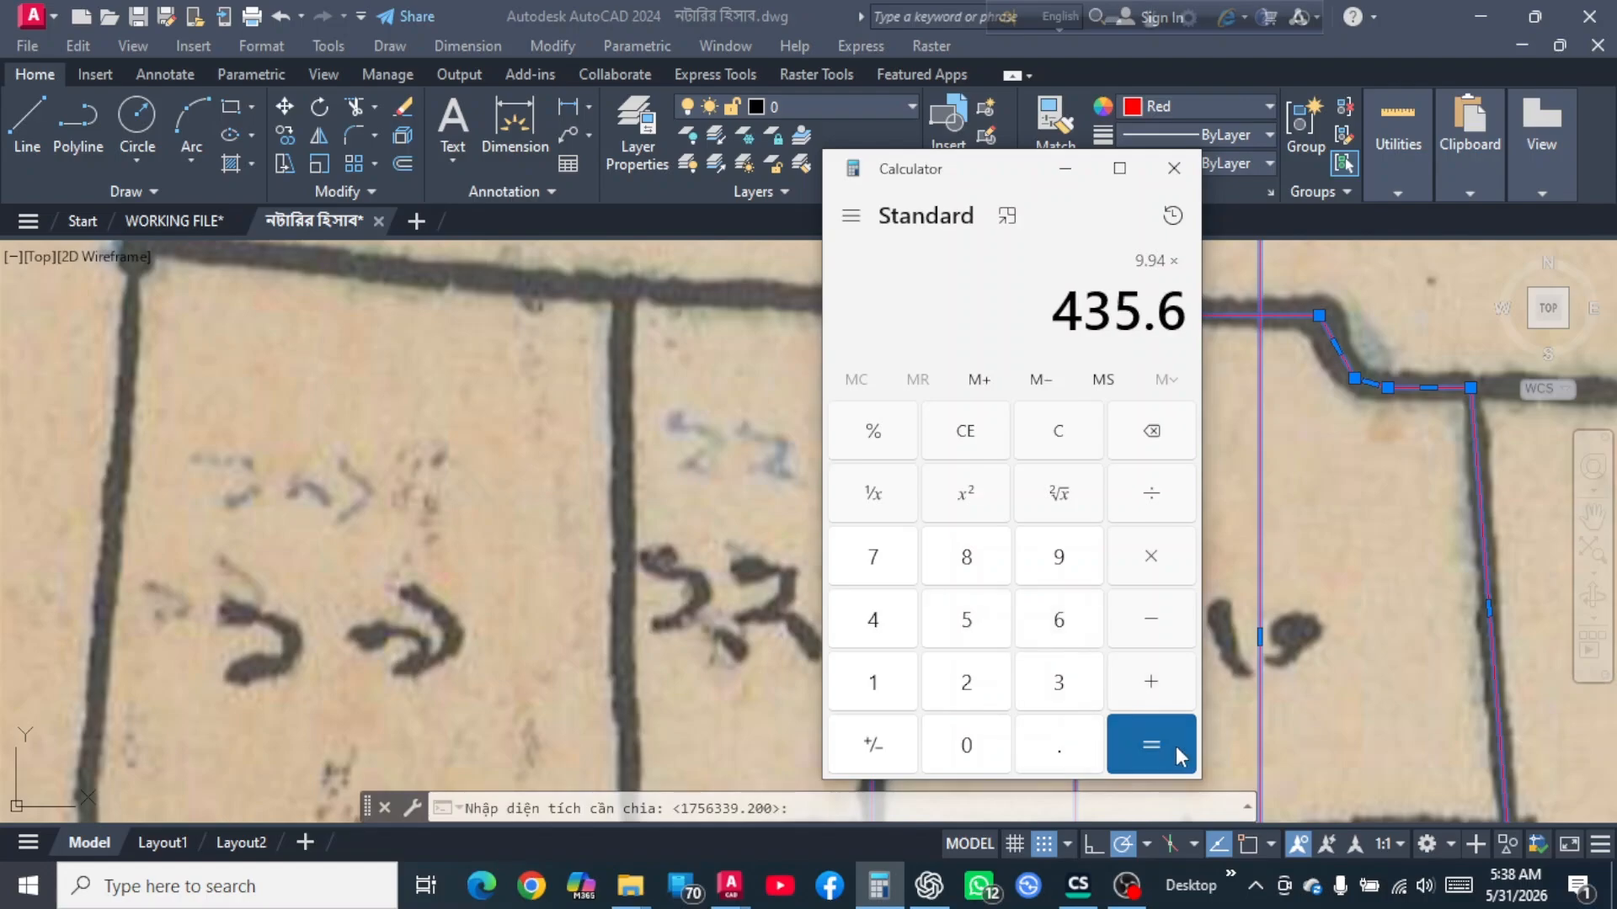
left_click(1174, 749)
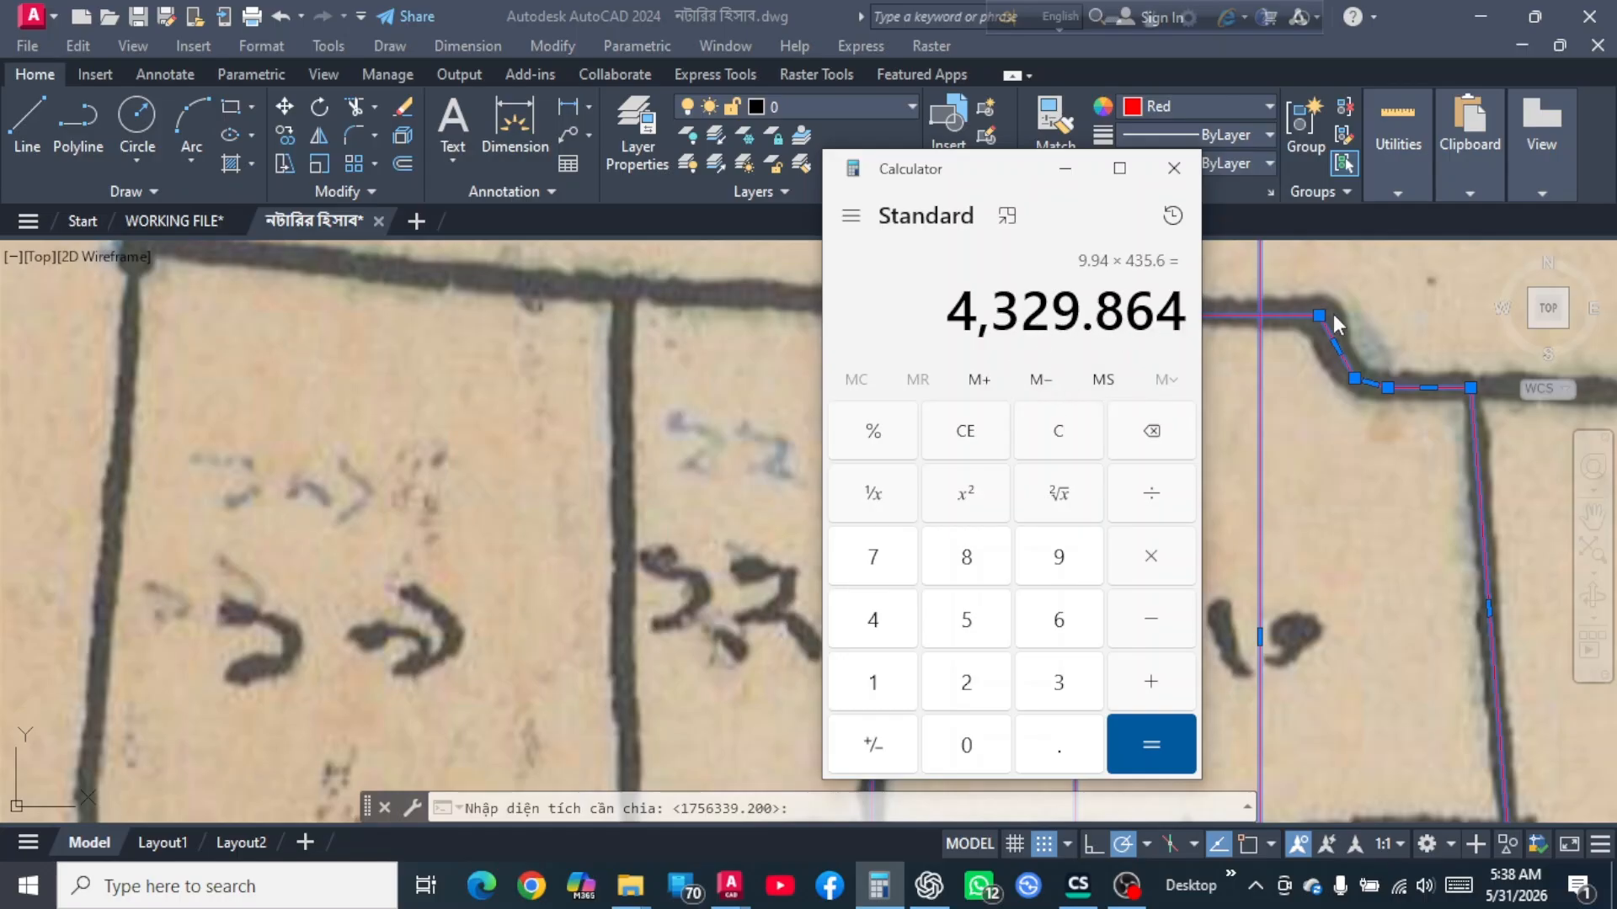
Multiply the square-foot product by 144 to convert the portion to square inches.
left_click(1141, 565)
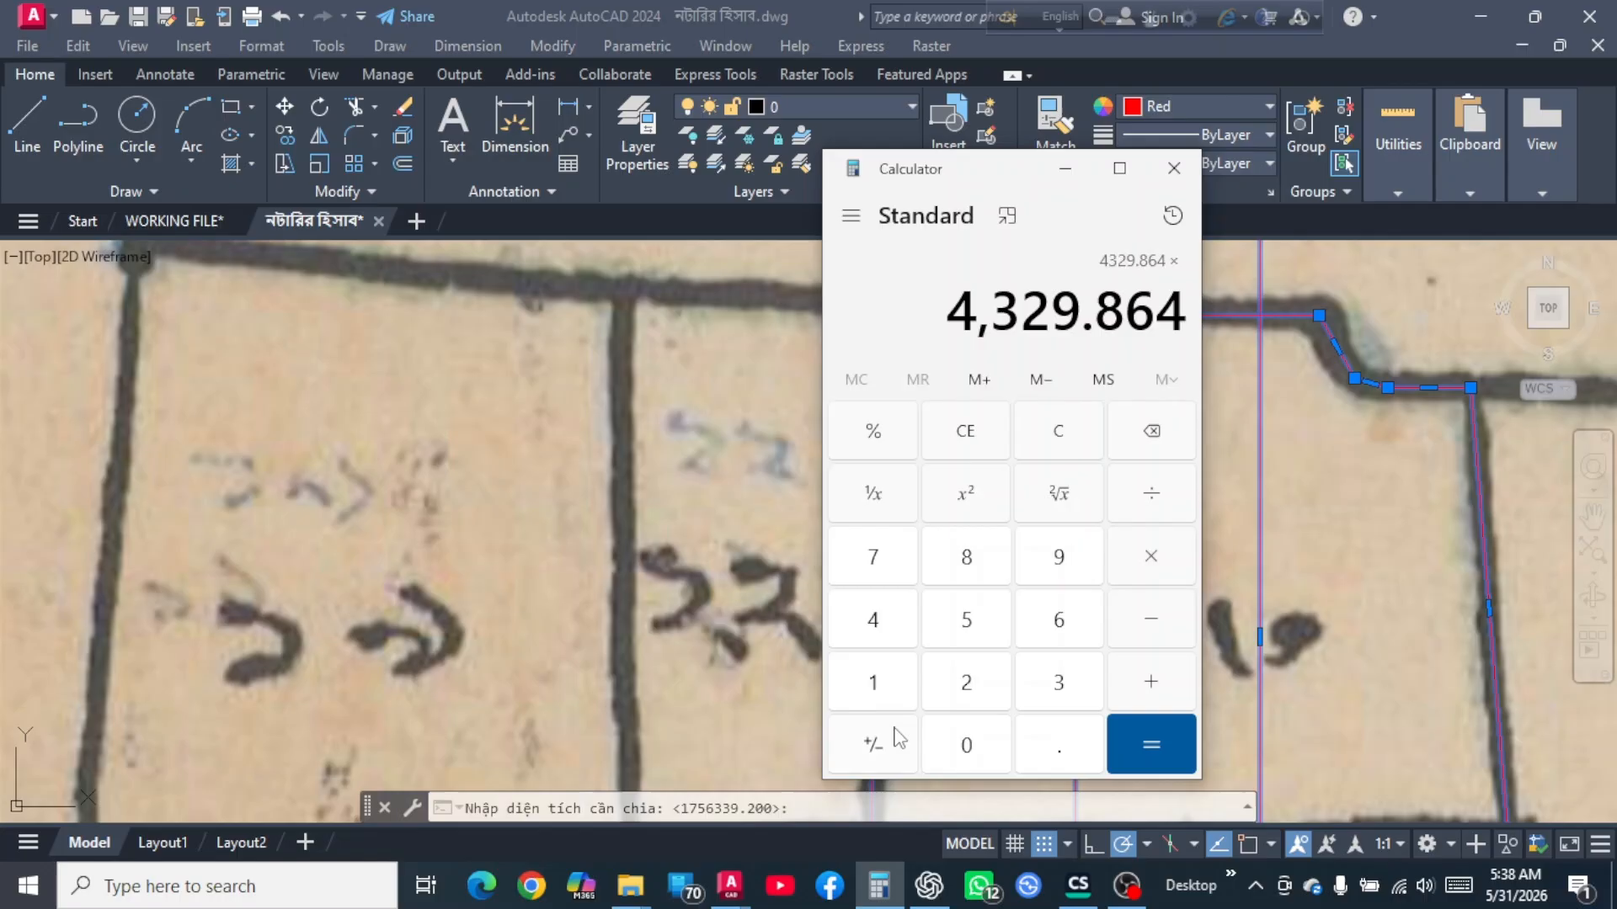
left_click(881, 682)
left_click(875, 627)
left_click(876, 628)
left_click(1143, 750)
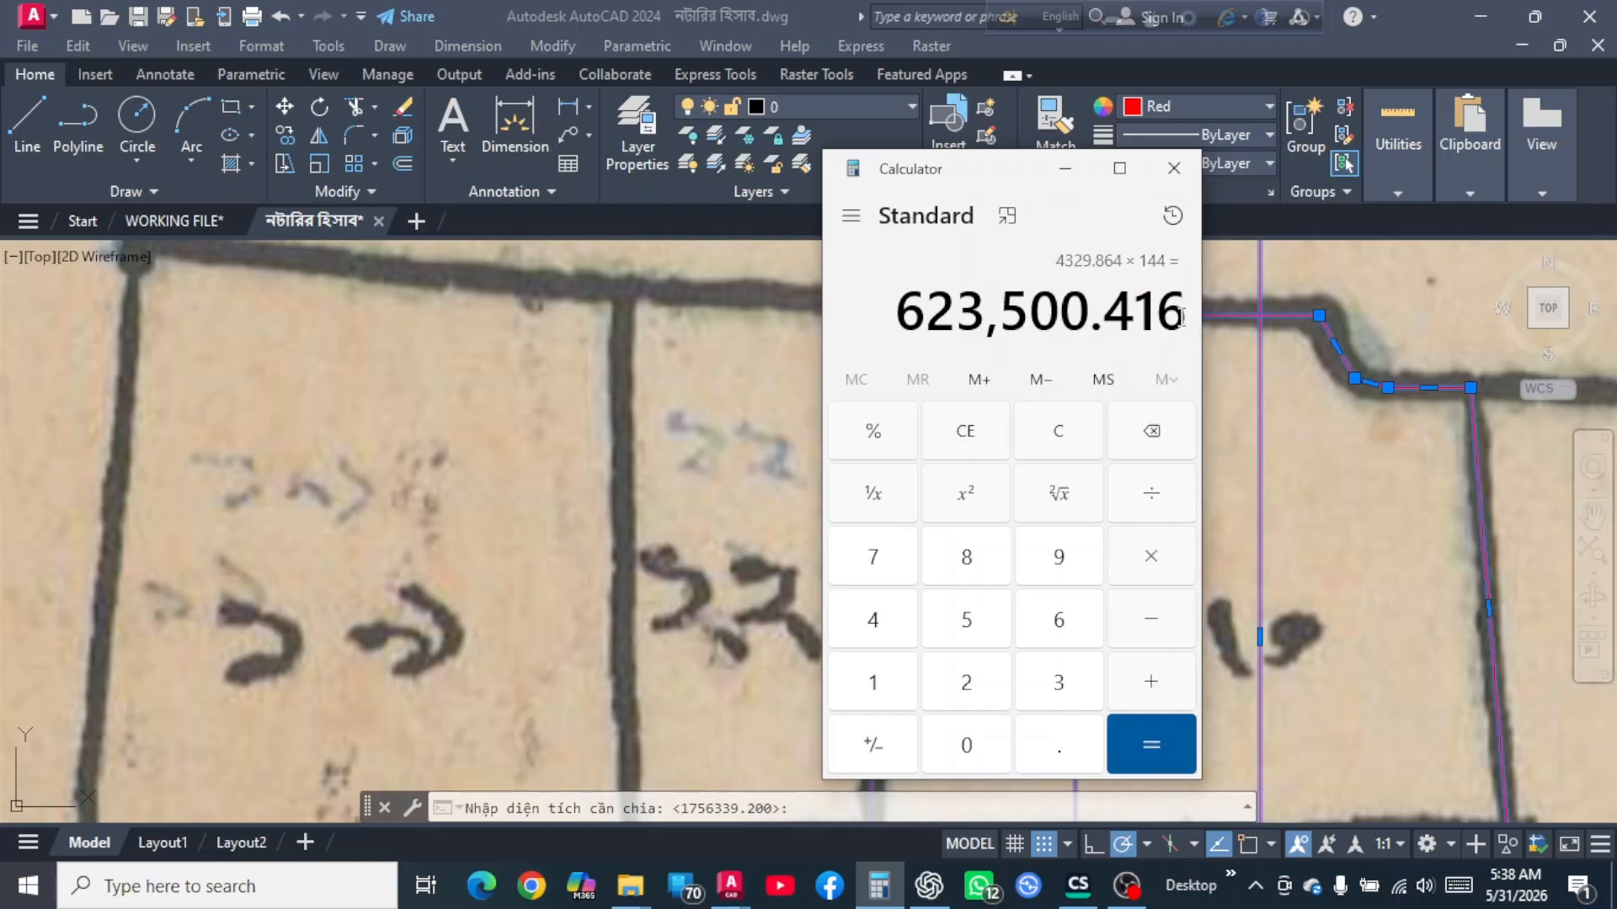
Copy the square-inch result from the calculator and enter it without the thousands comma as the CD command's area to divide, 623500.416.
left_click_drag(1182, 317, 916, 315)
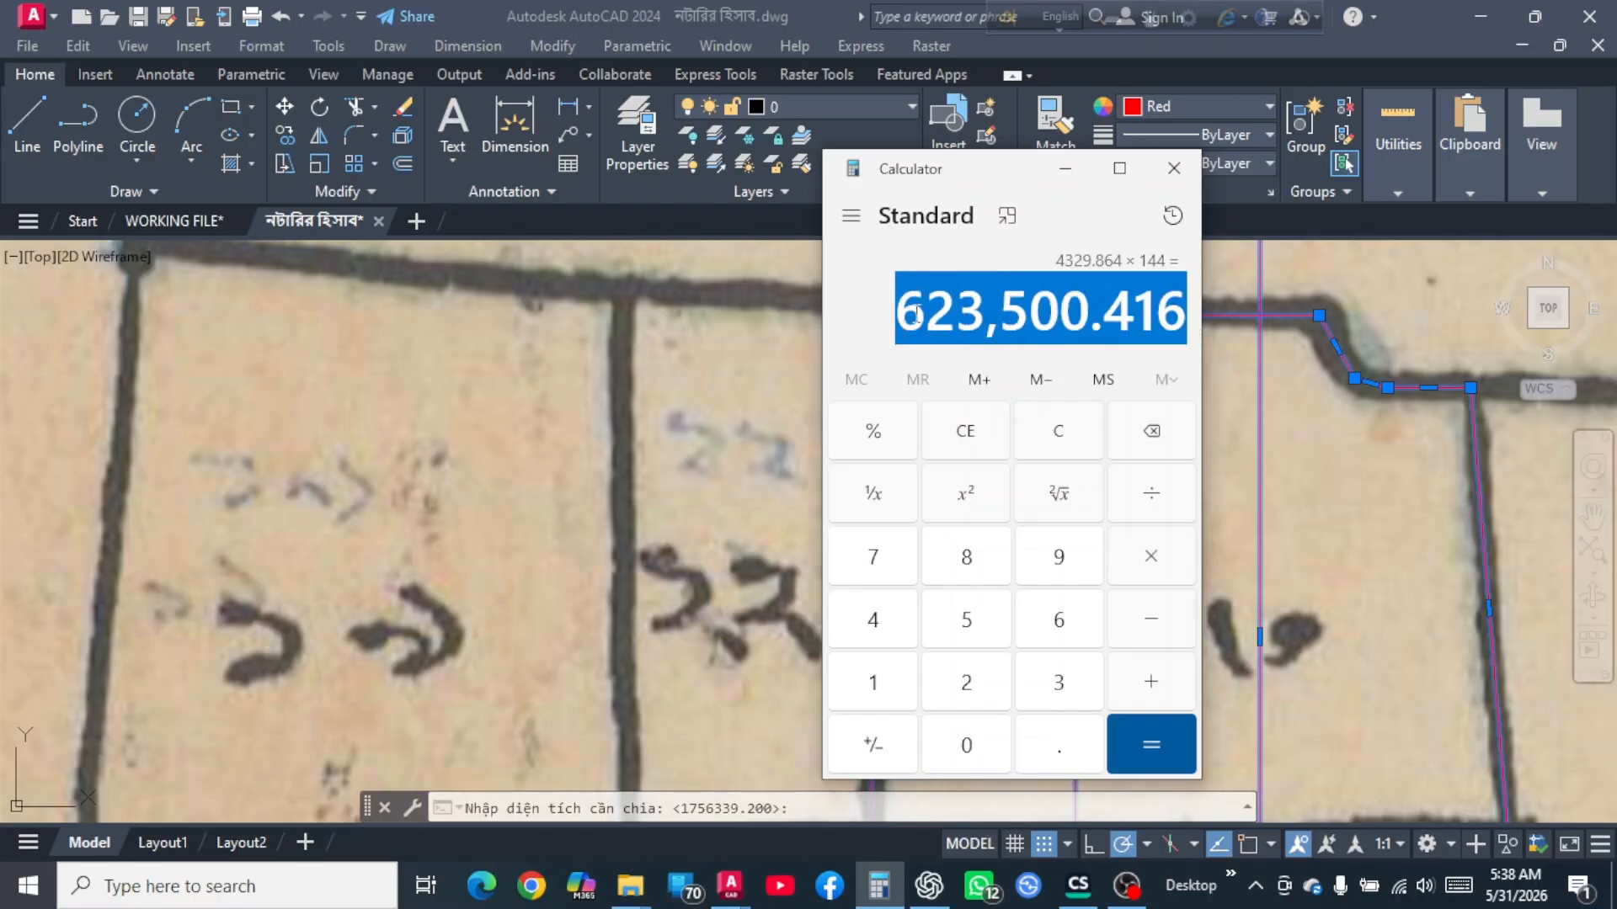
right_click(915, 316)
left_click(1003, 337)
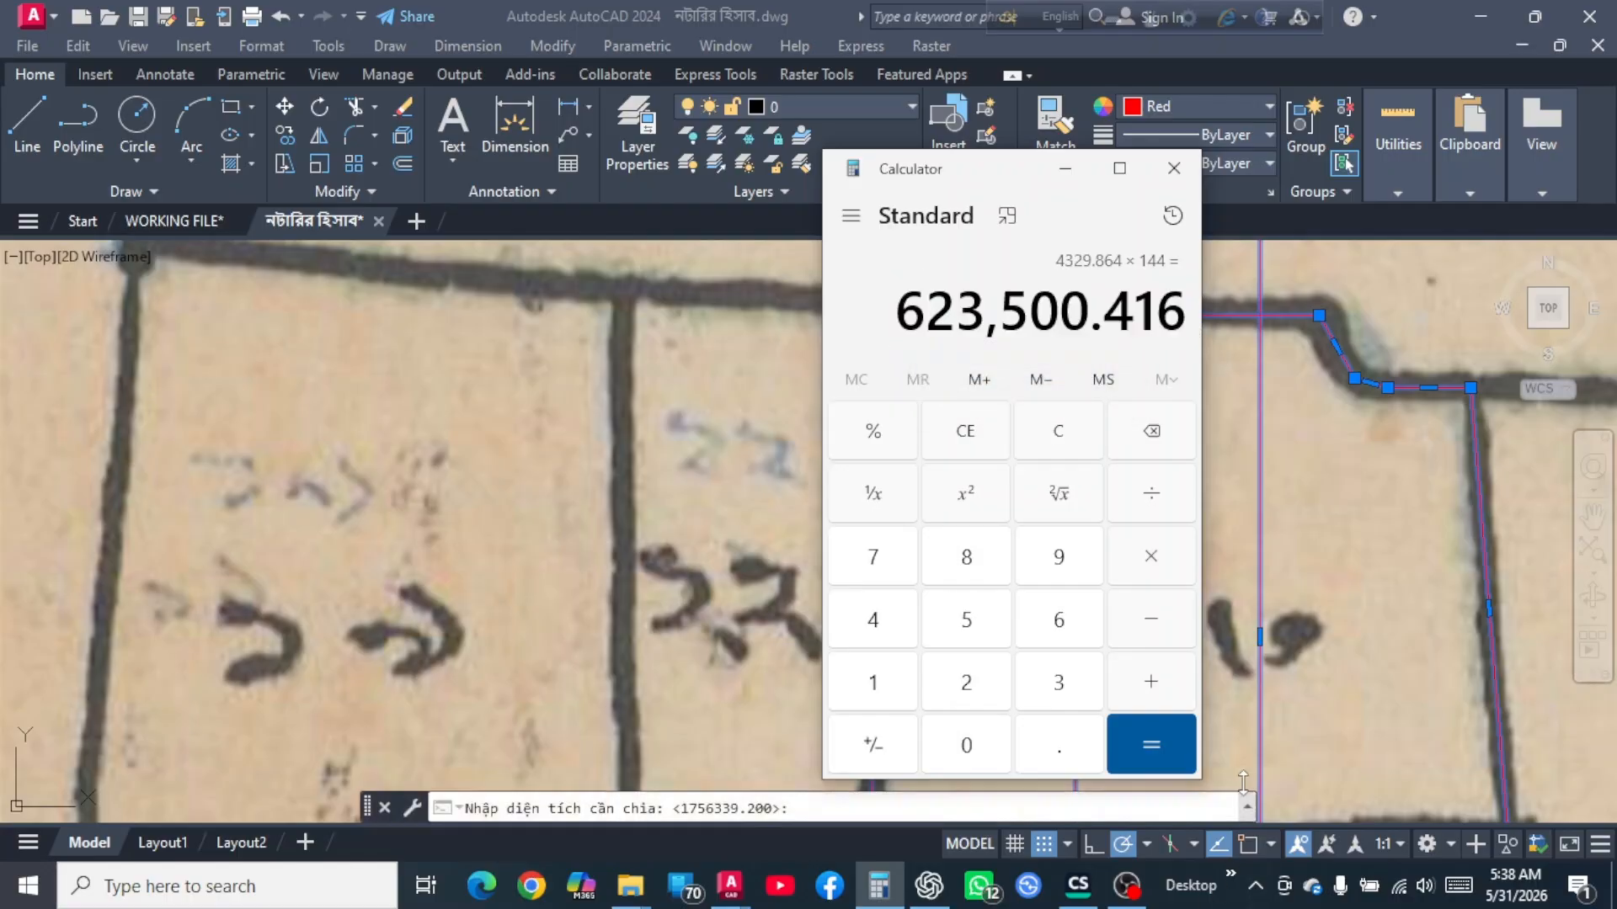
left_click(818, 809)
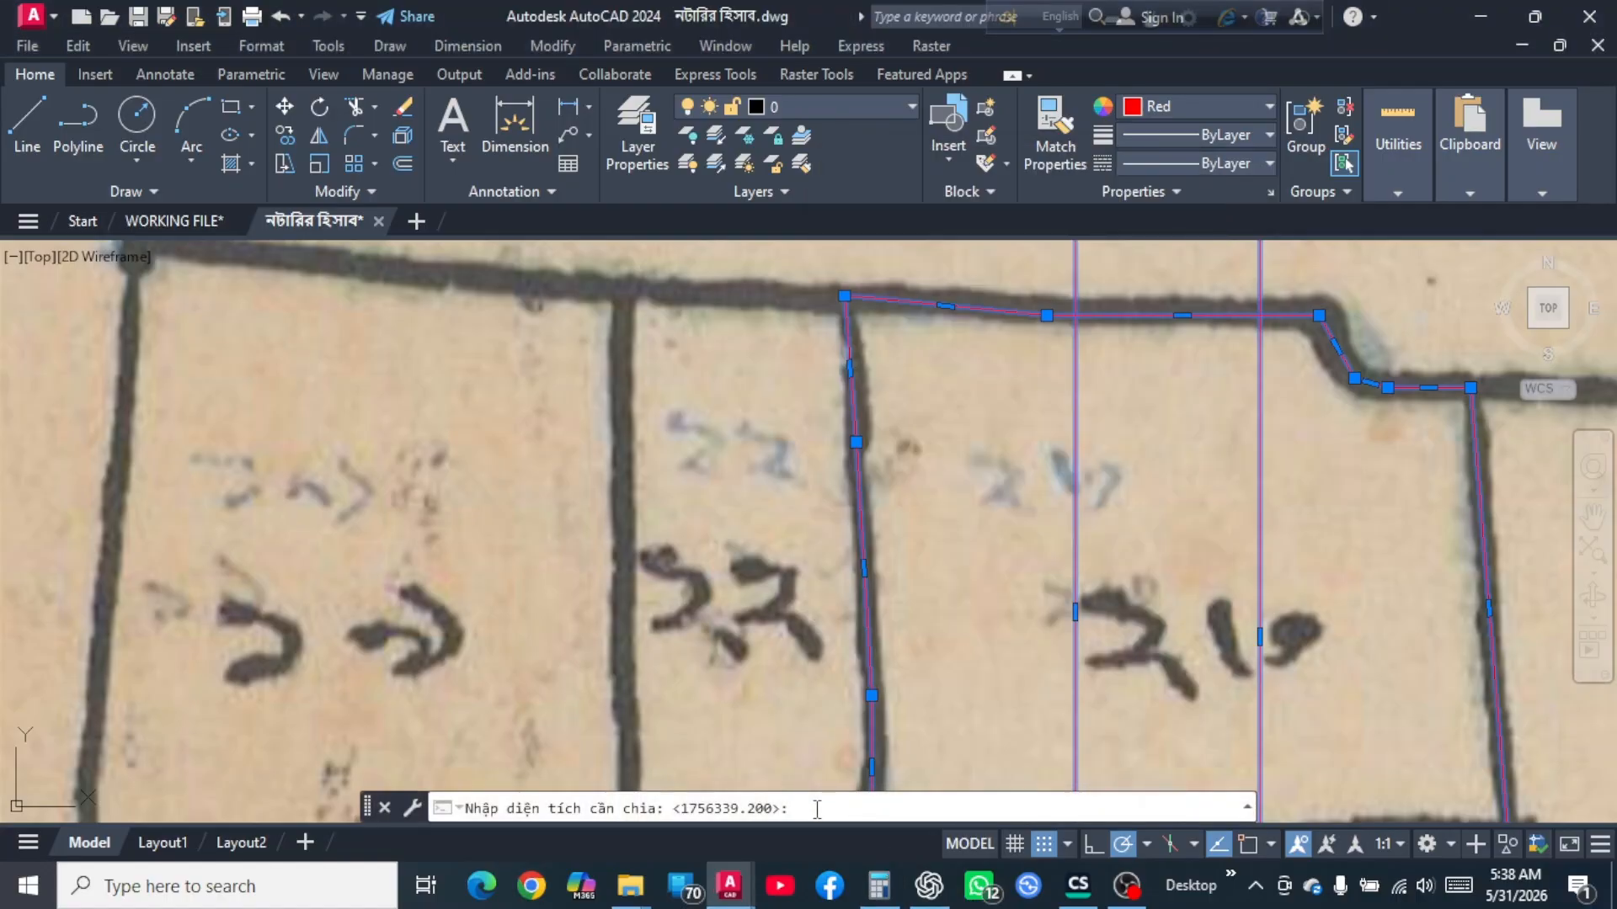
right_click(816, 808)
left_click(901, 705)
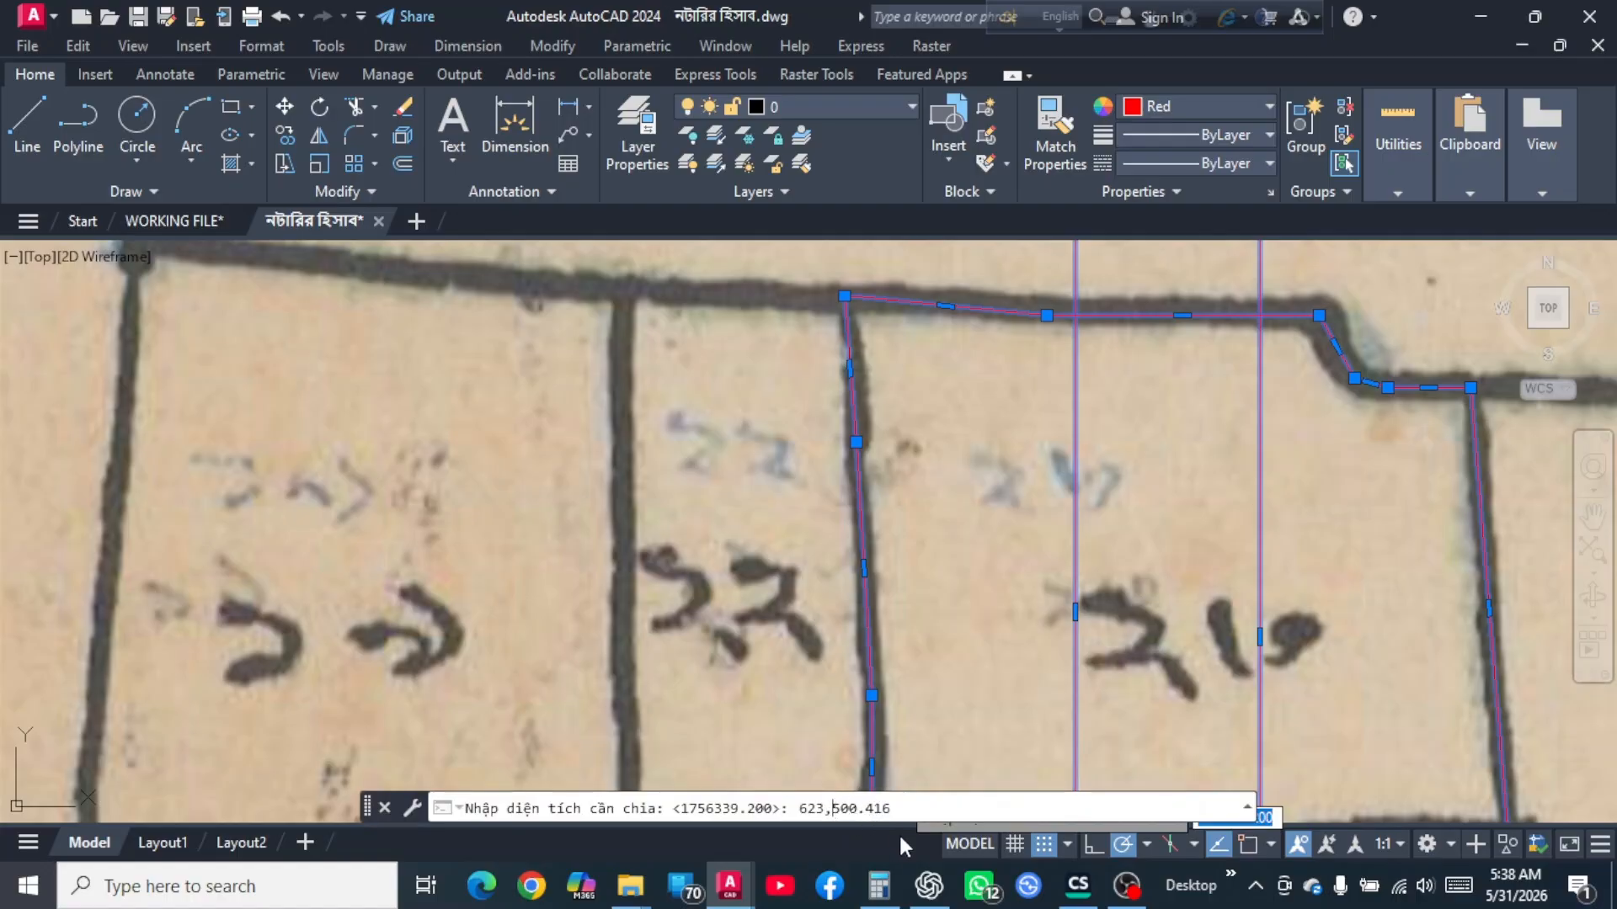
key("BackSpace")
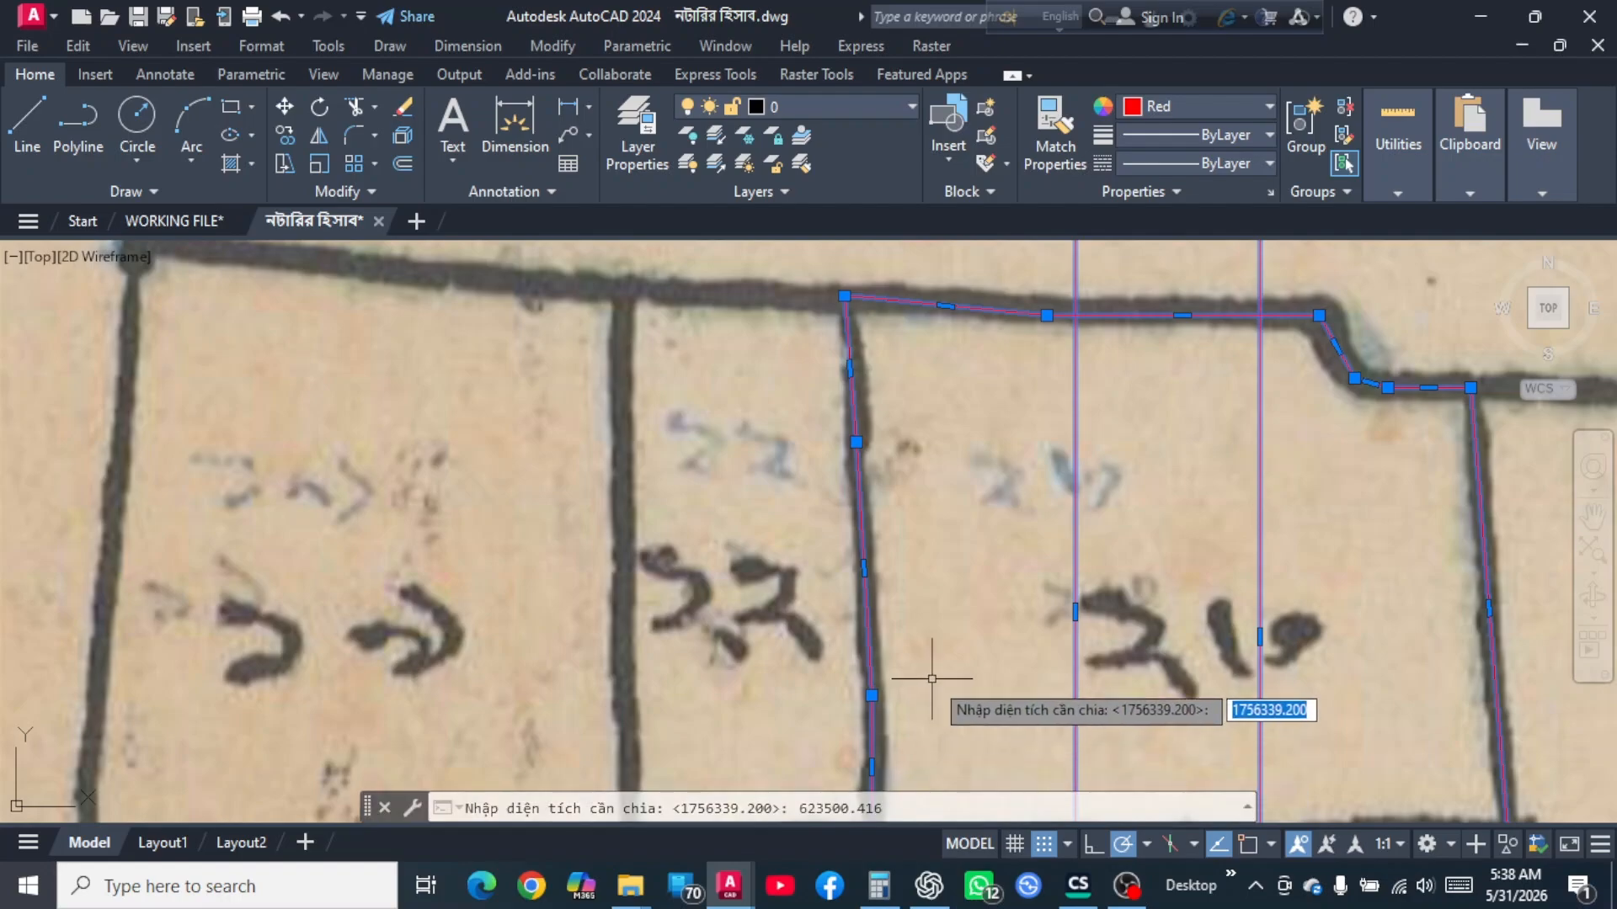
key("Return")
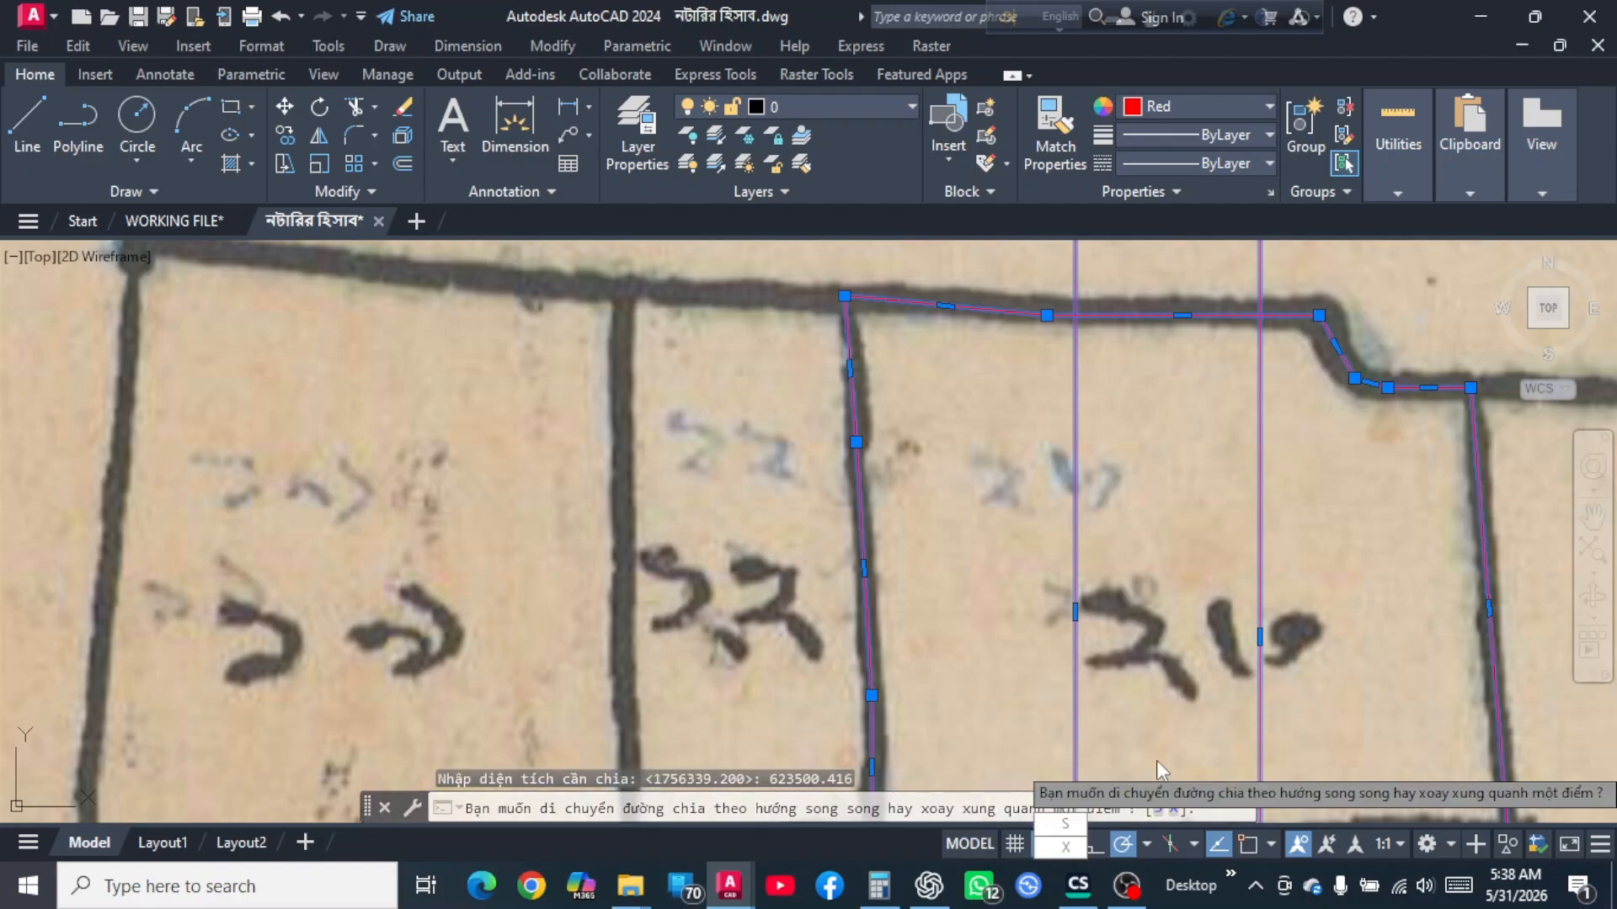
Shift the western dividing line in parallel with option S and dismiss the completion message.
key("Down")
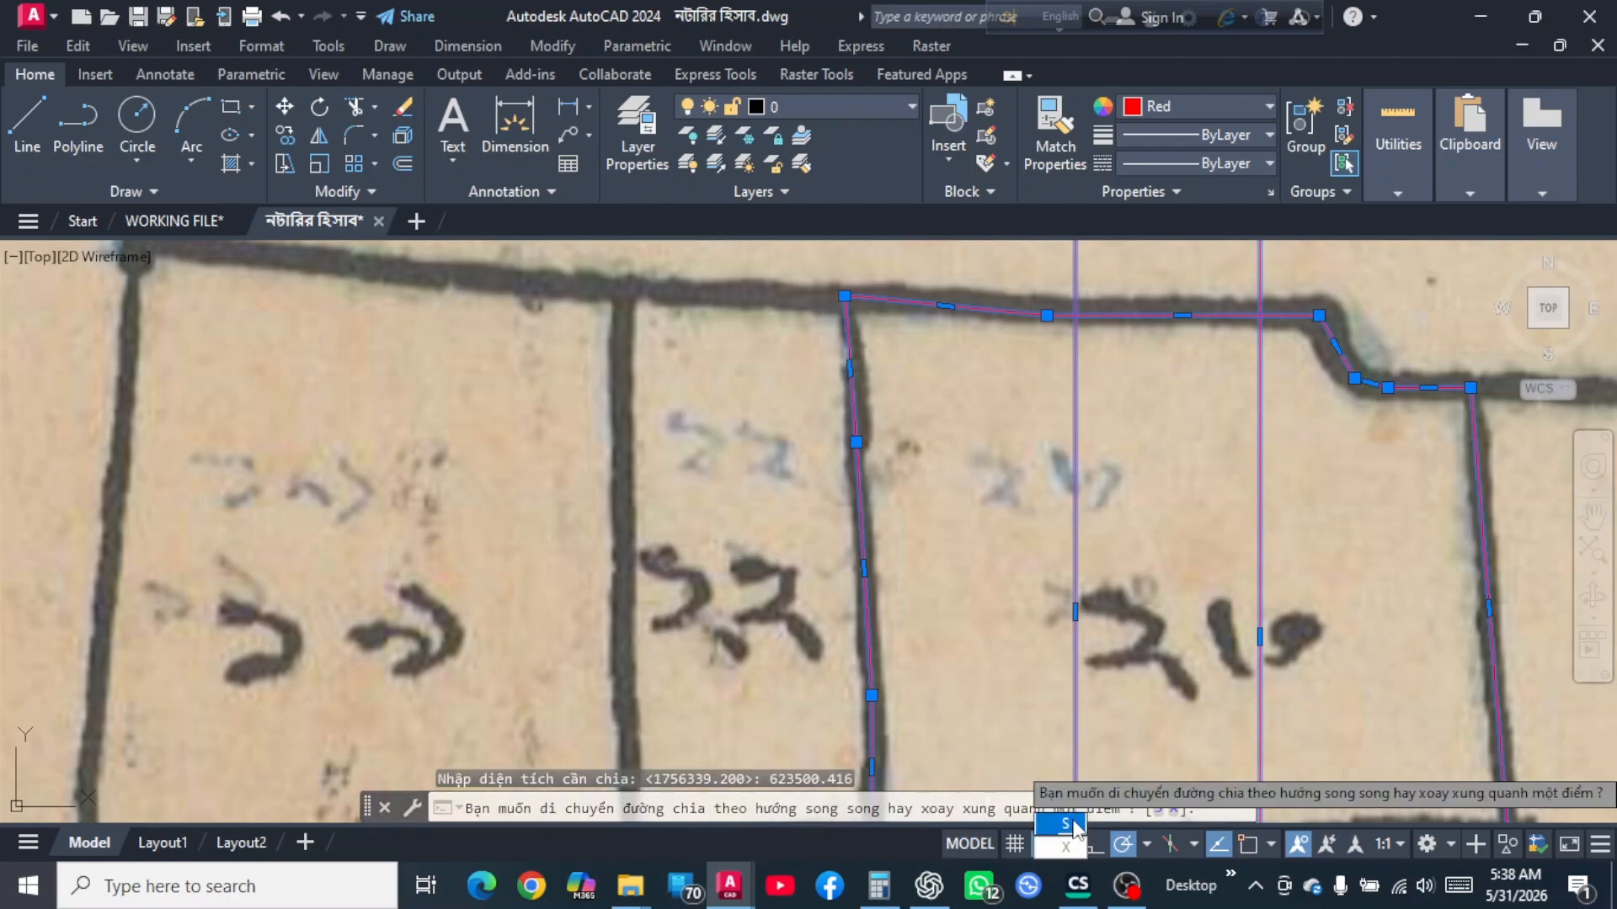
left_click(1071, 822)
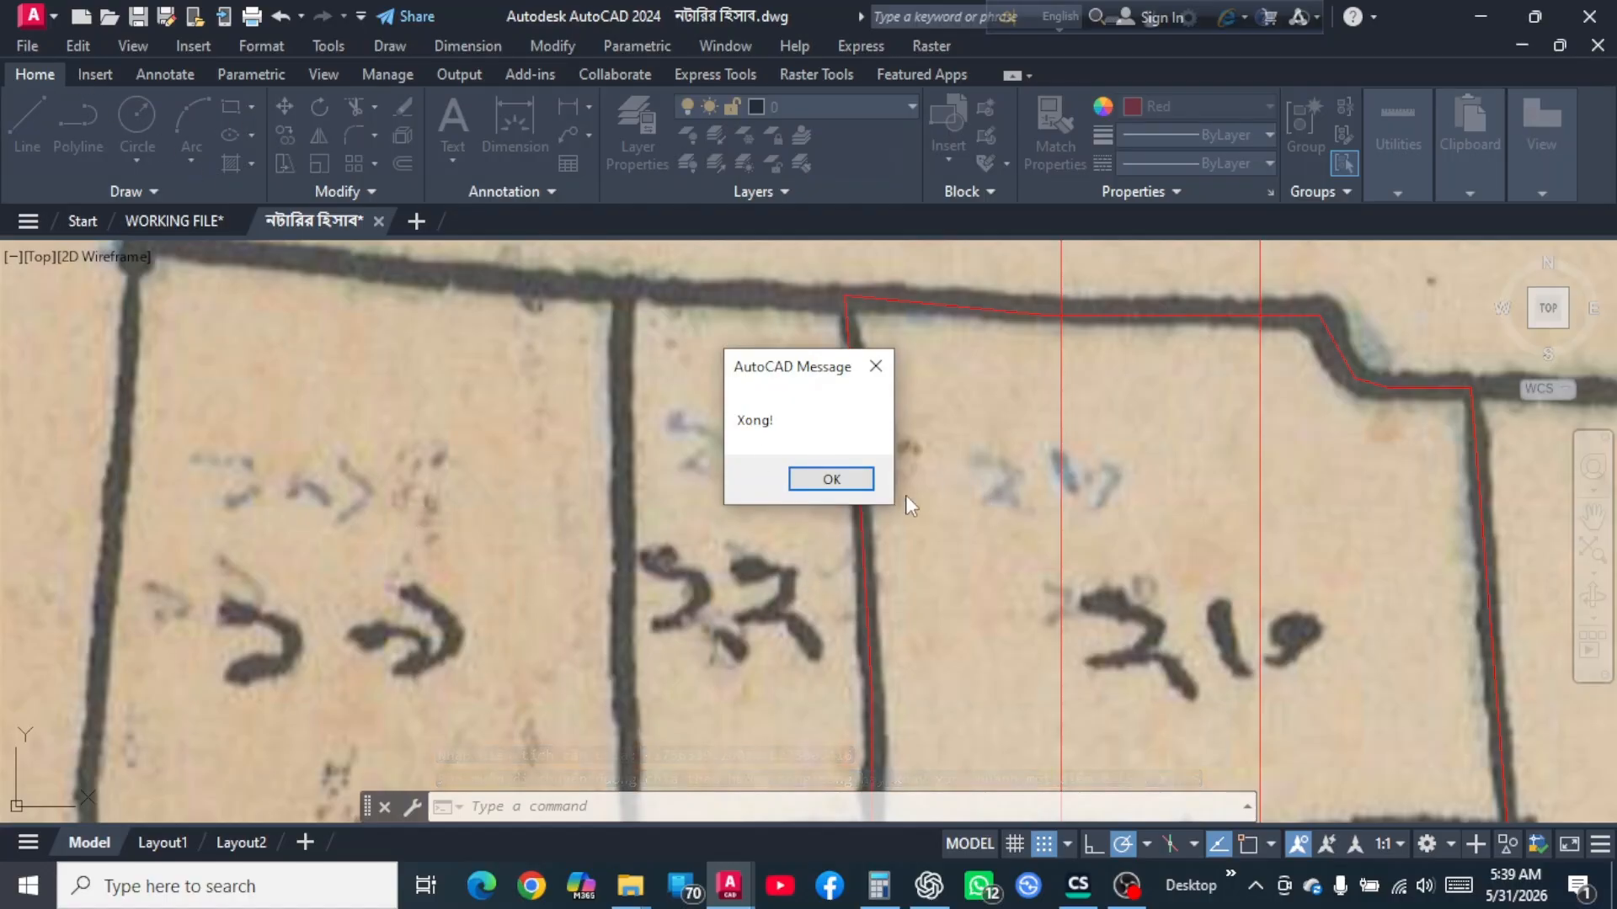
left_click(825, 486)
Select plot ২৩'s outline and both vertical dividing lines again with a crossing window.
scroll(852, 480, "down", 2)
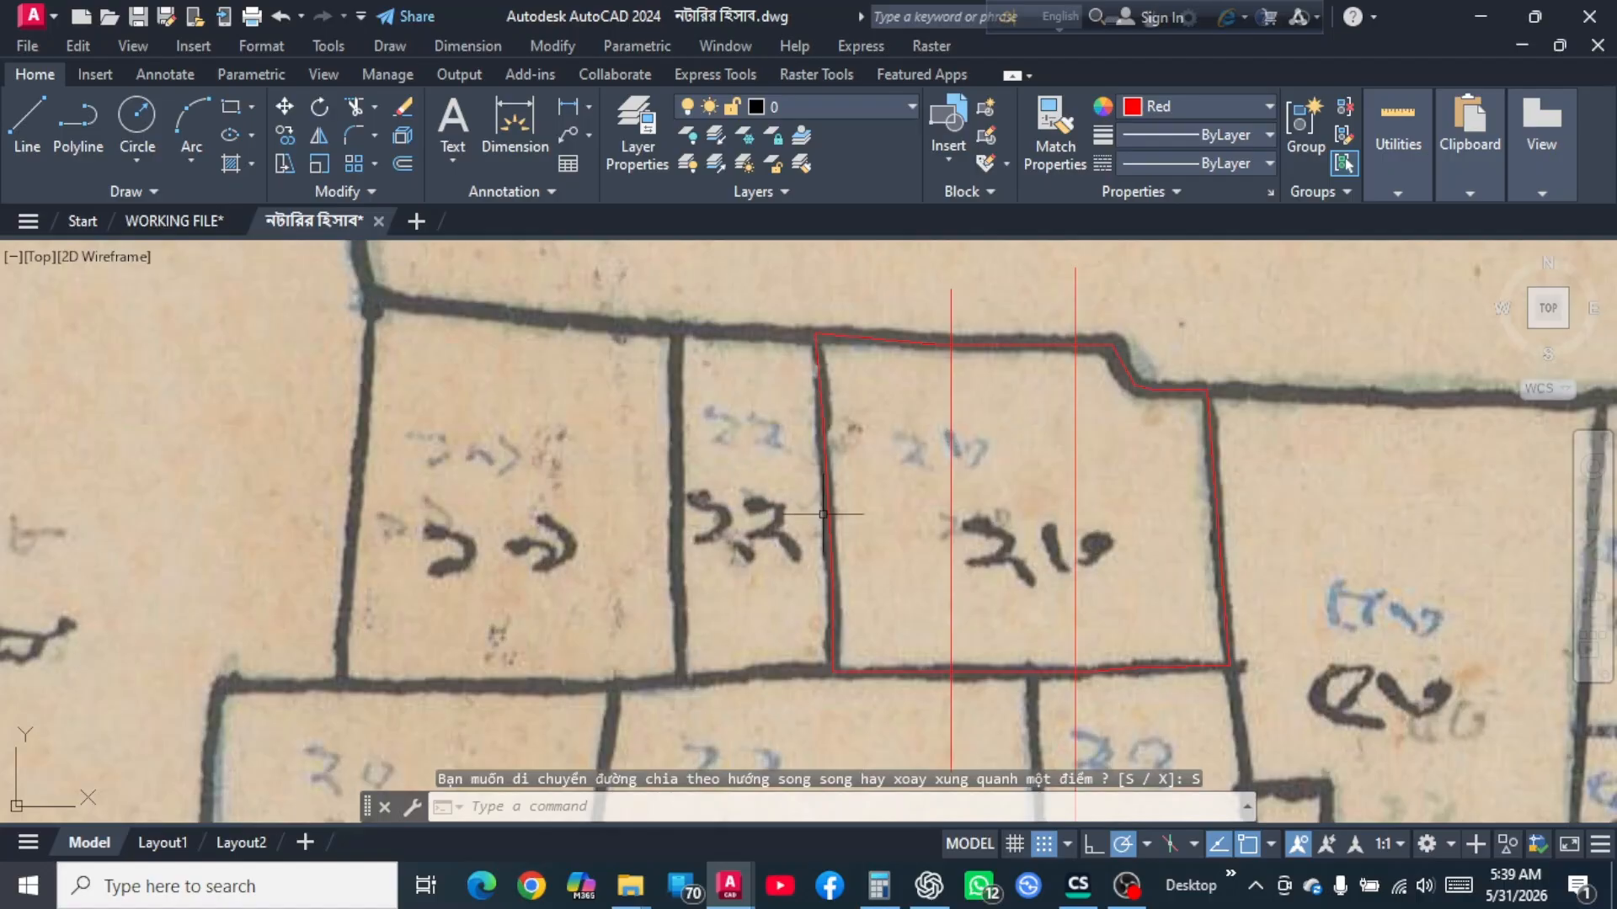
scroll(932, 549, "up", 1)
scroll(932, 549, "down", 1)
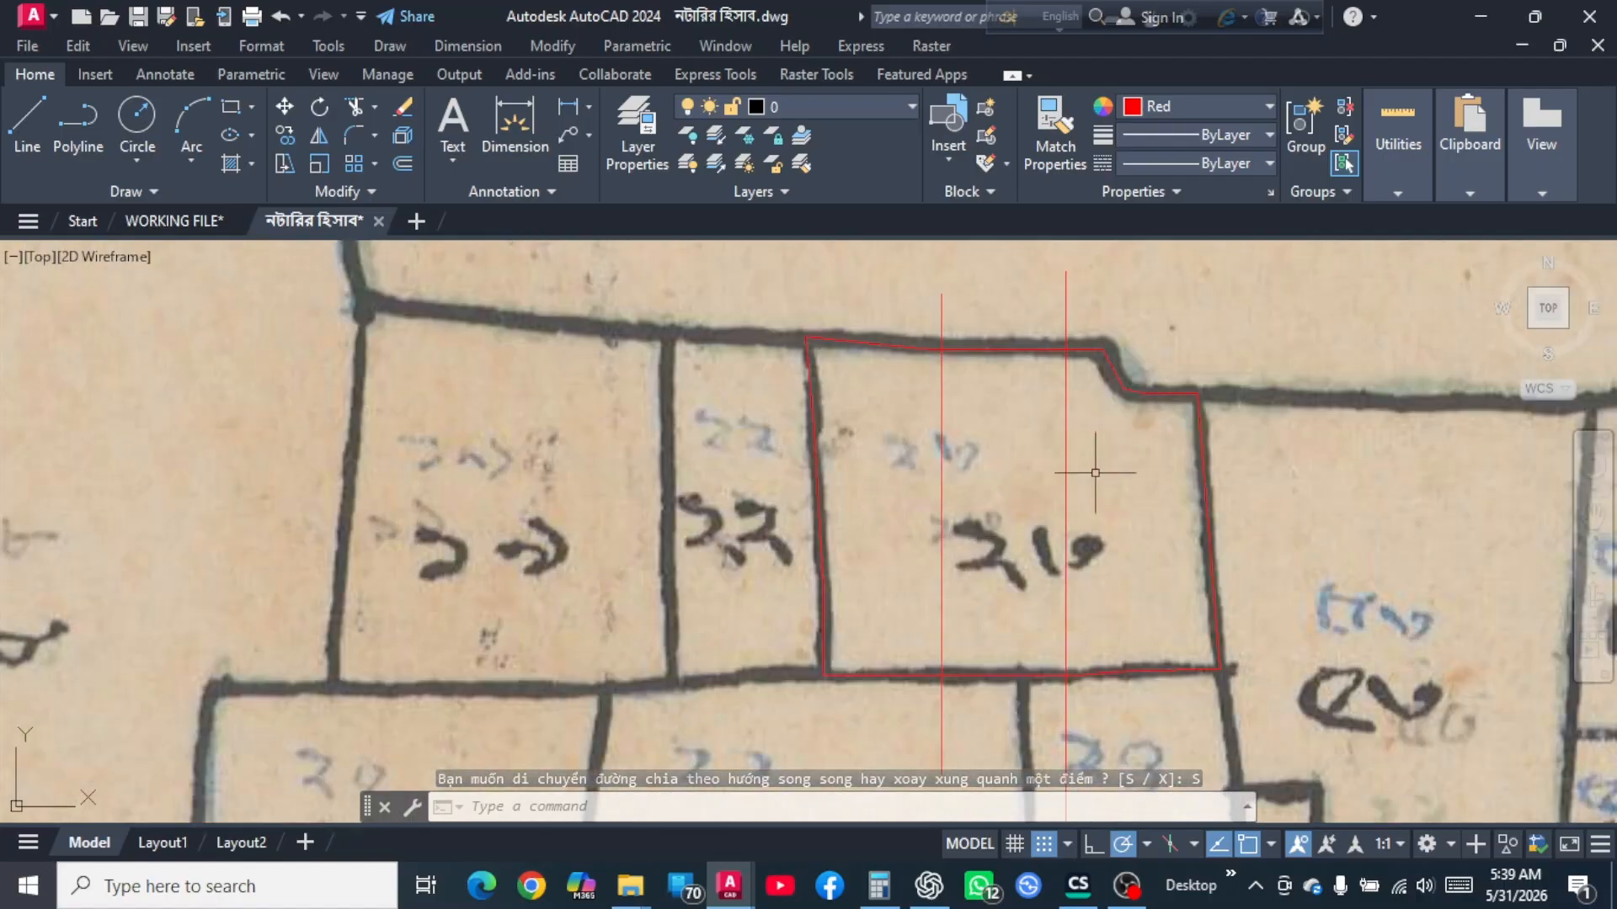
left_click(1185, 318)
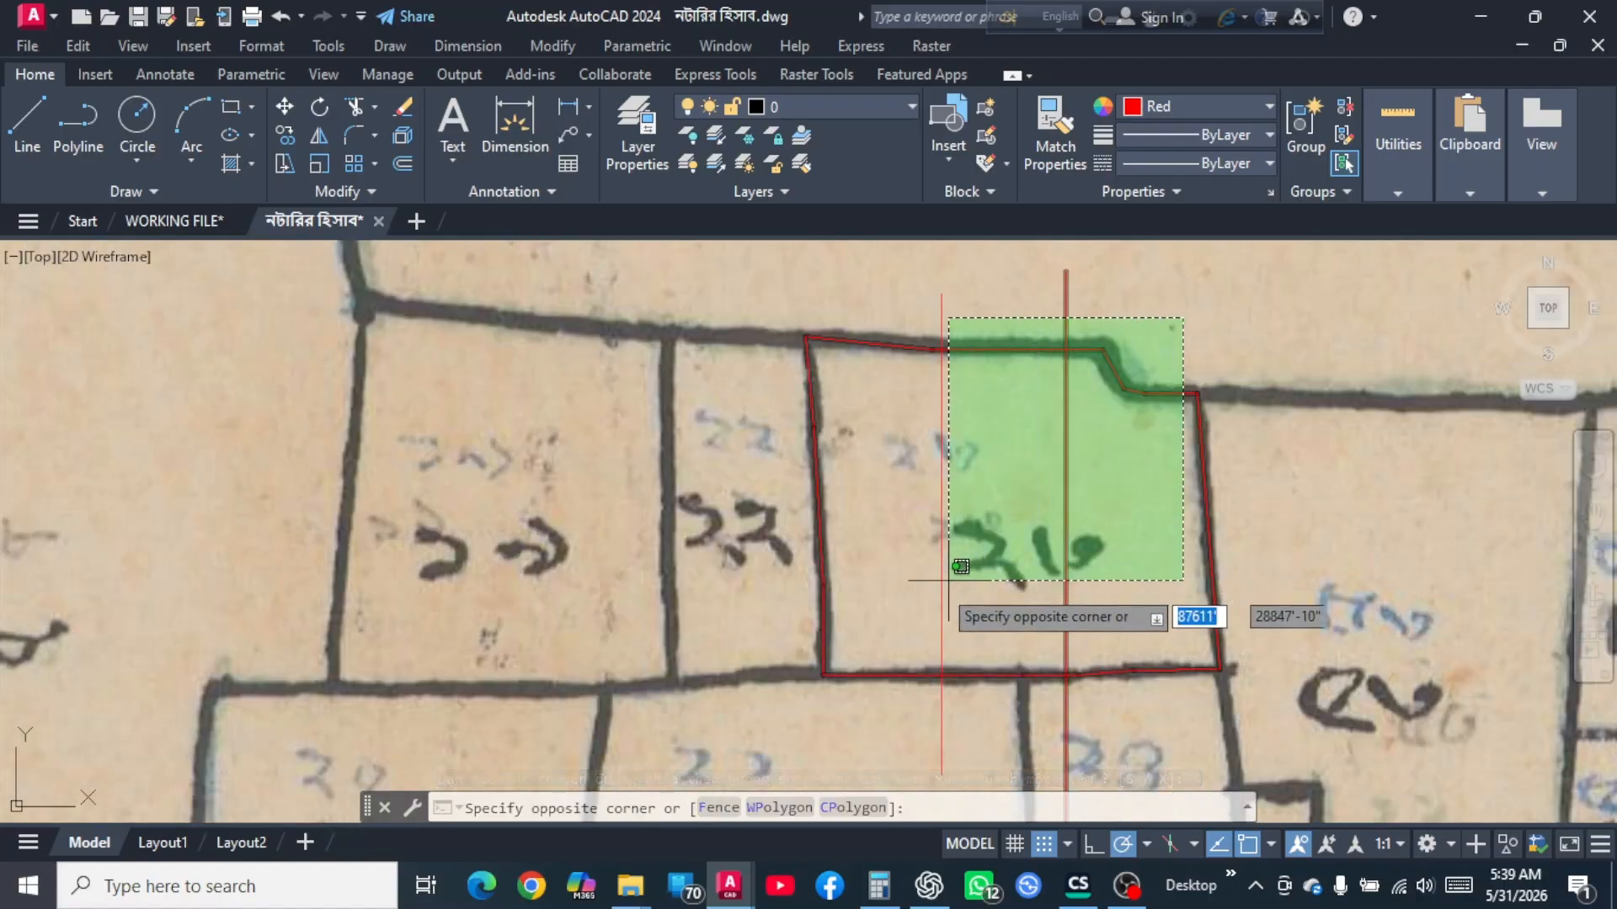
left_click(932, 605)
scroll(1063, 600, "up", 2)
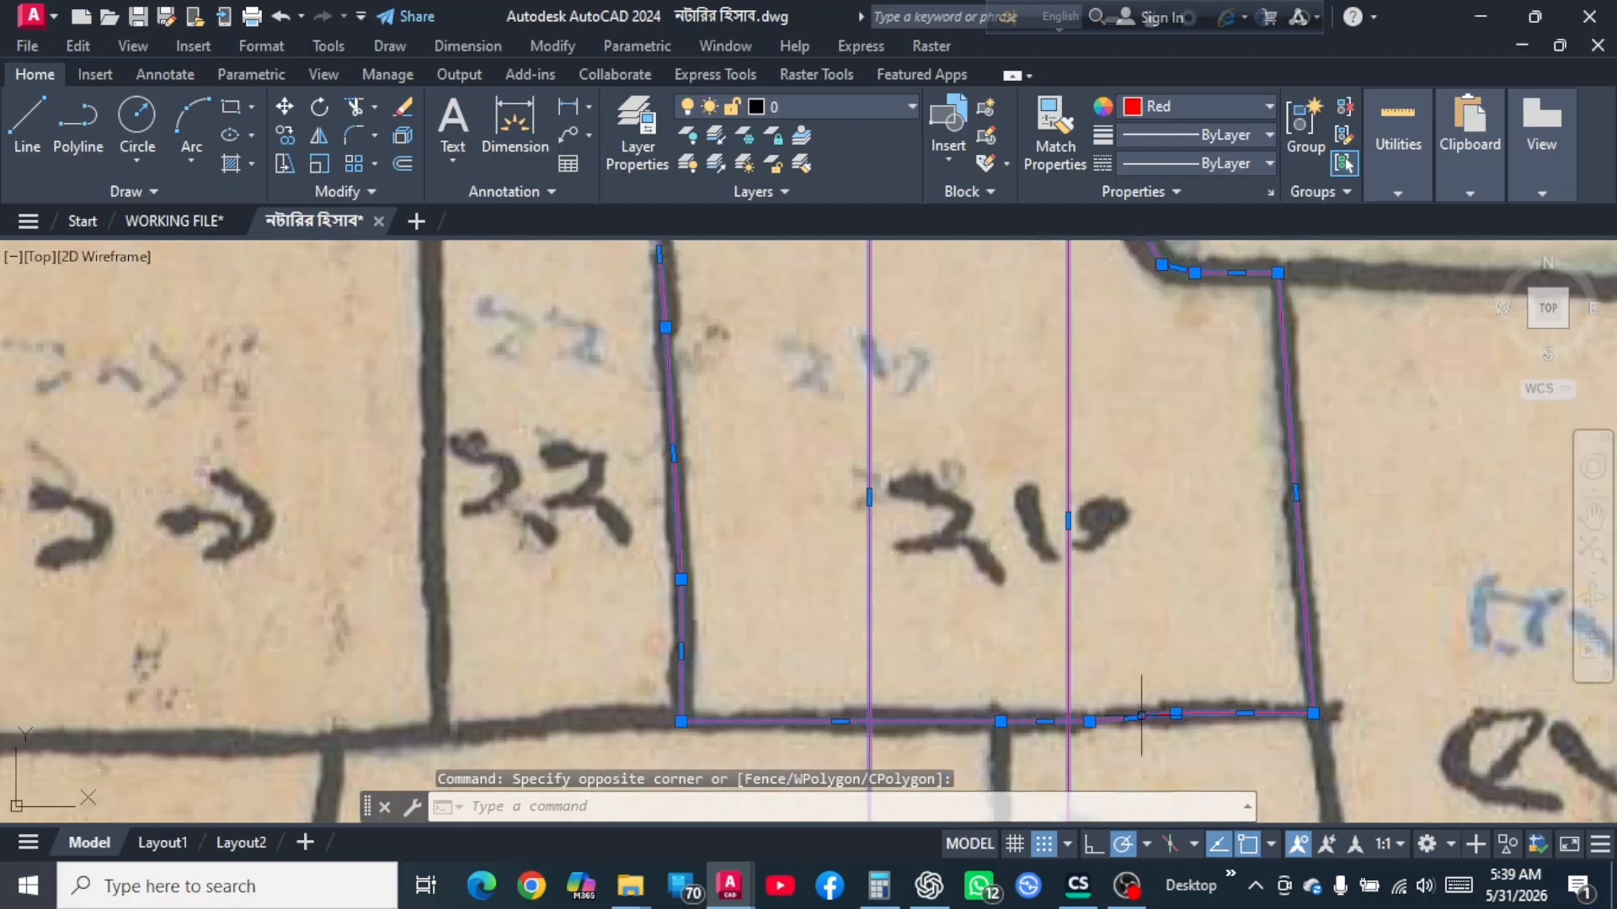
scroll(995, 707, "down", 4)
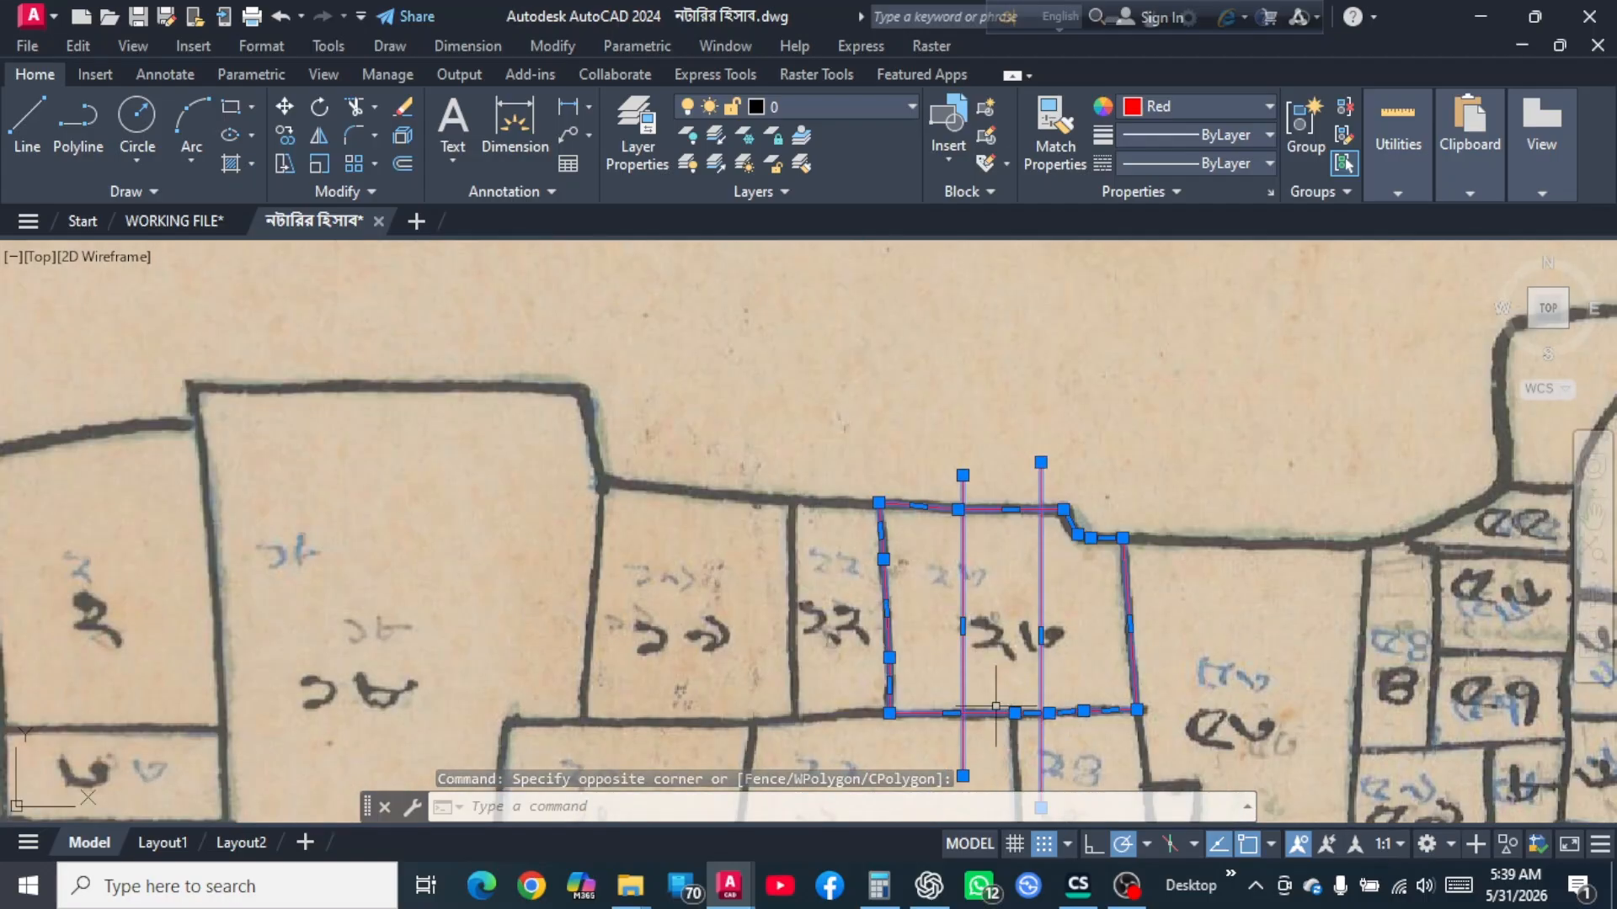
Run the CD command on plot ২৩'s outline with the eastern vertical line as divider and its east side to divide.
type("CD")
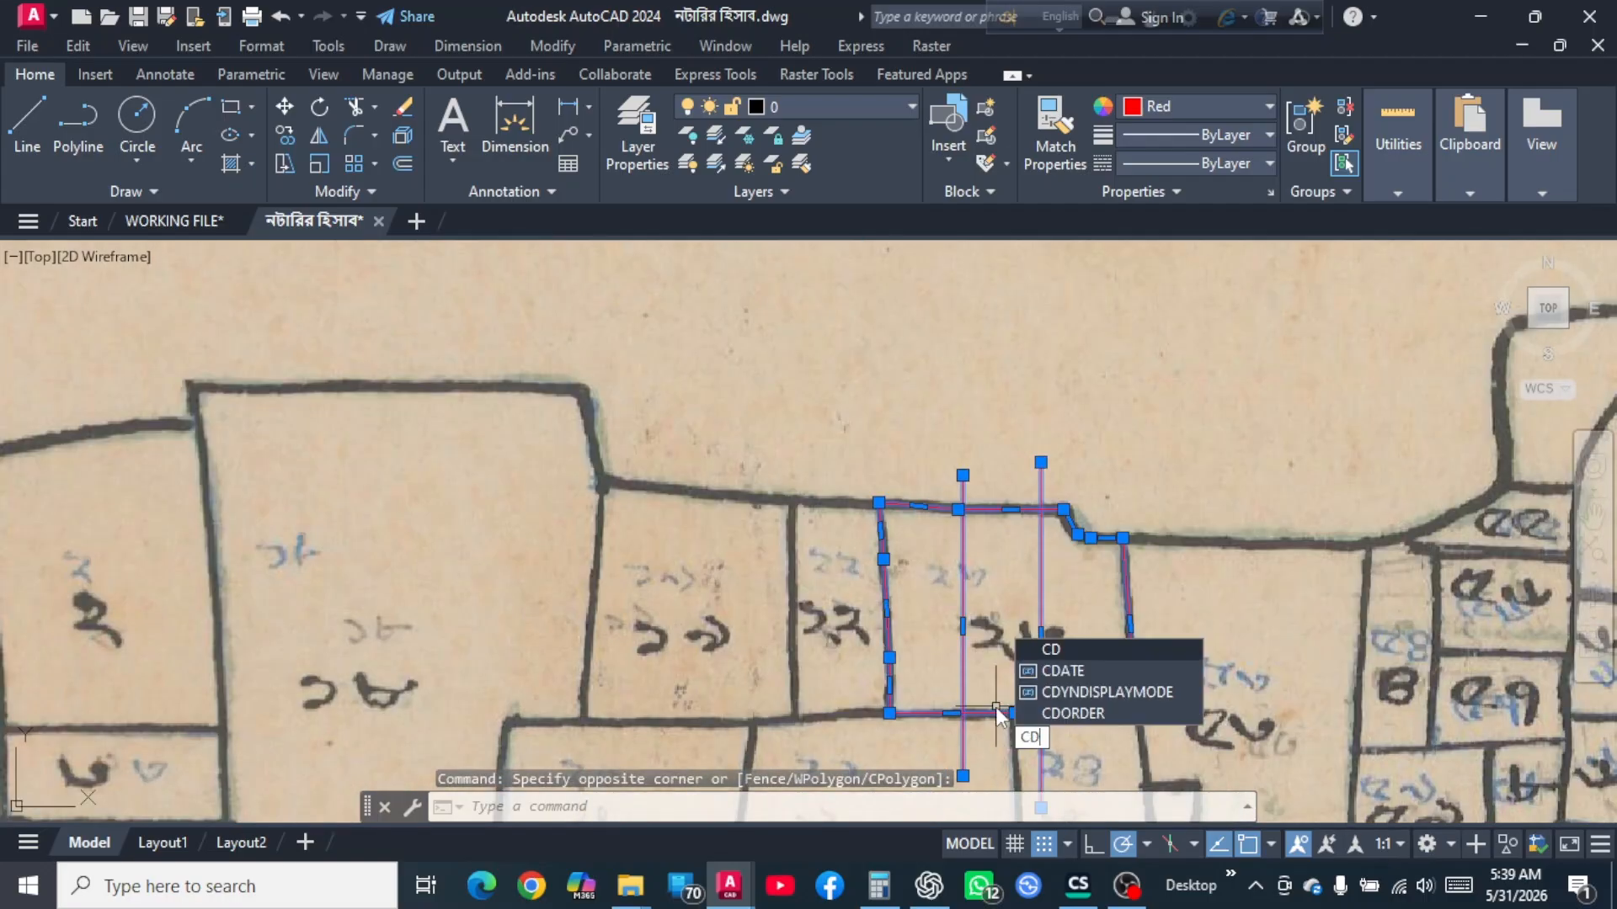
key("Return")
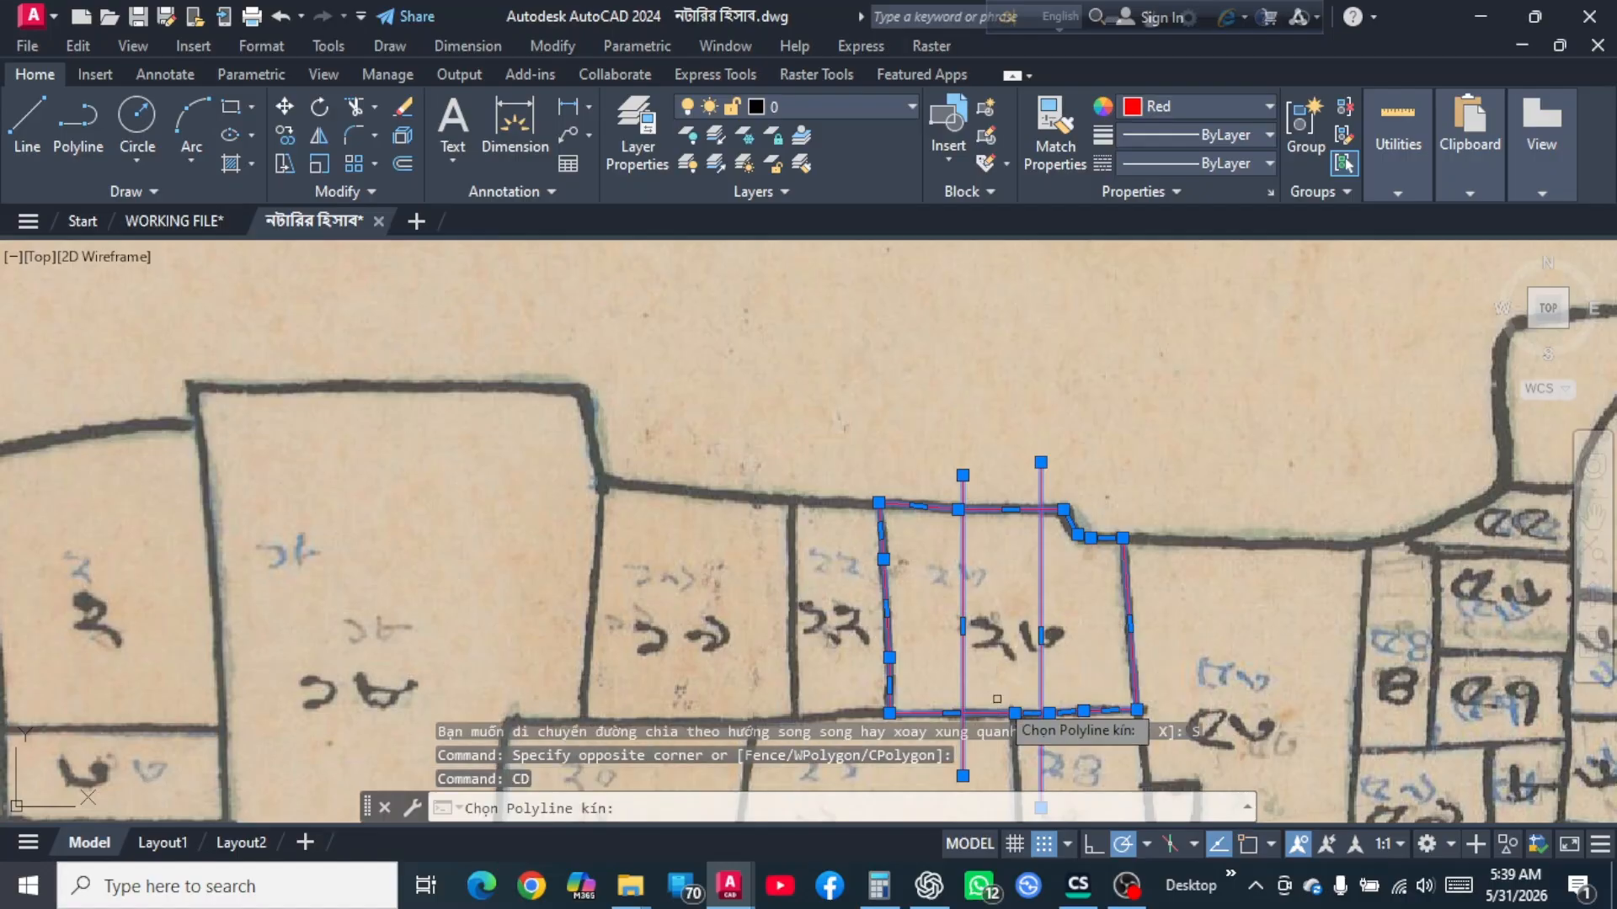
scroll(1037, 628, "up", 2)
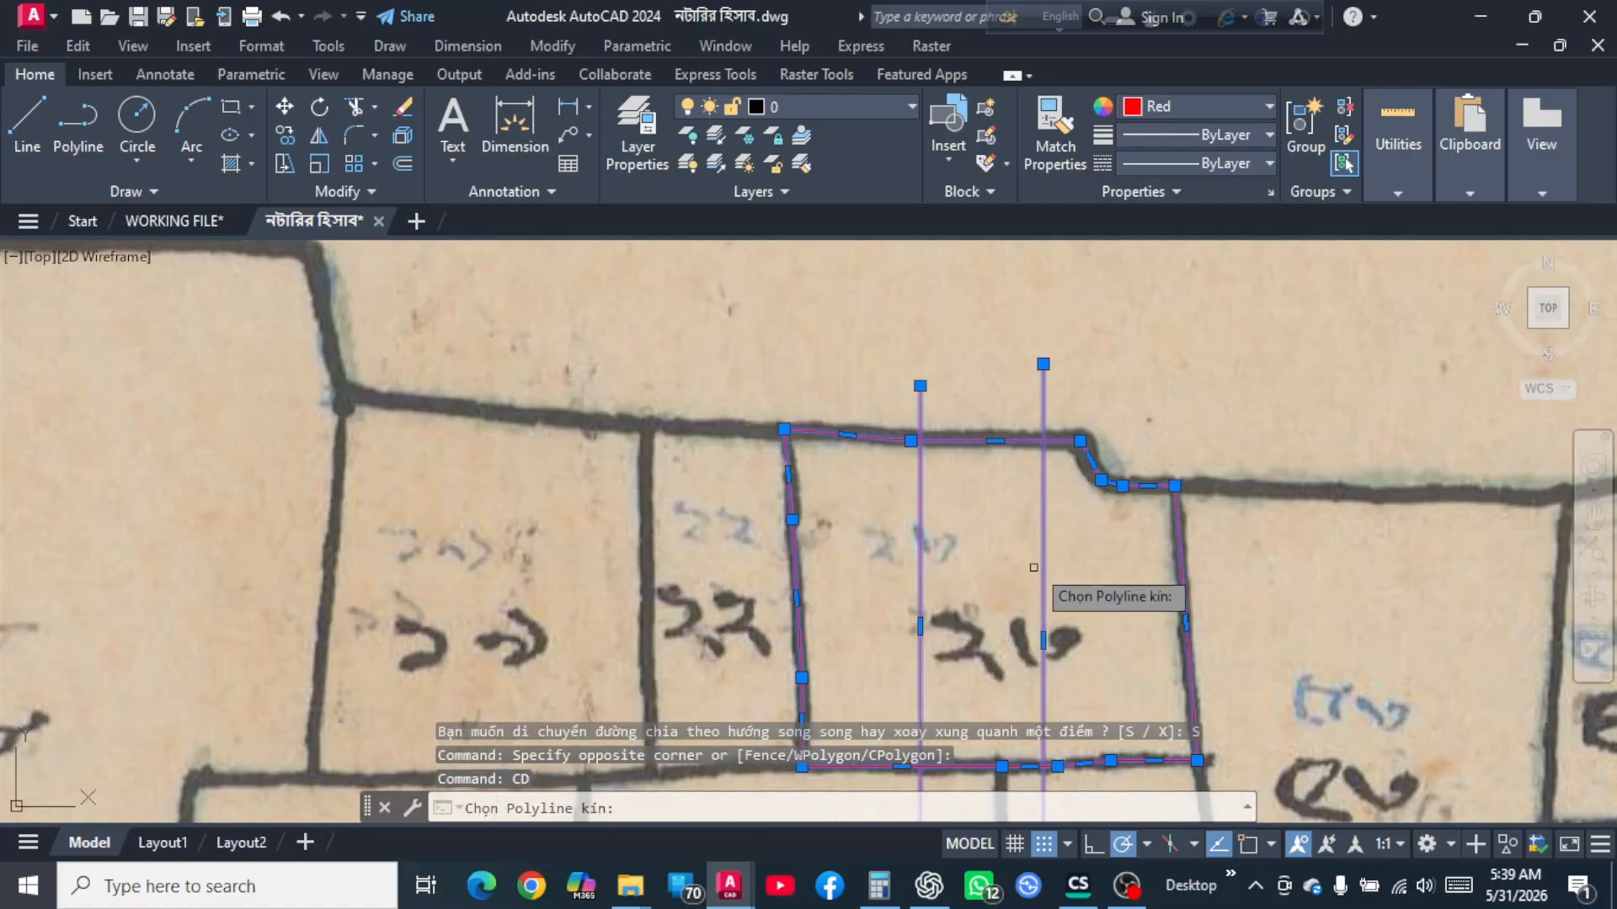
scroll(951, 585, "up", 2)
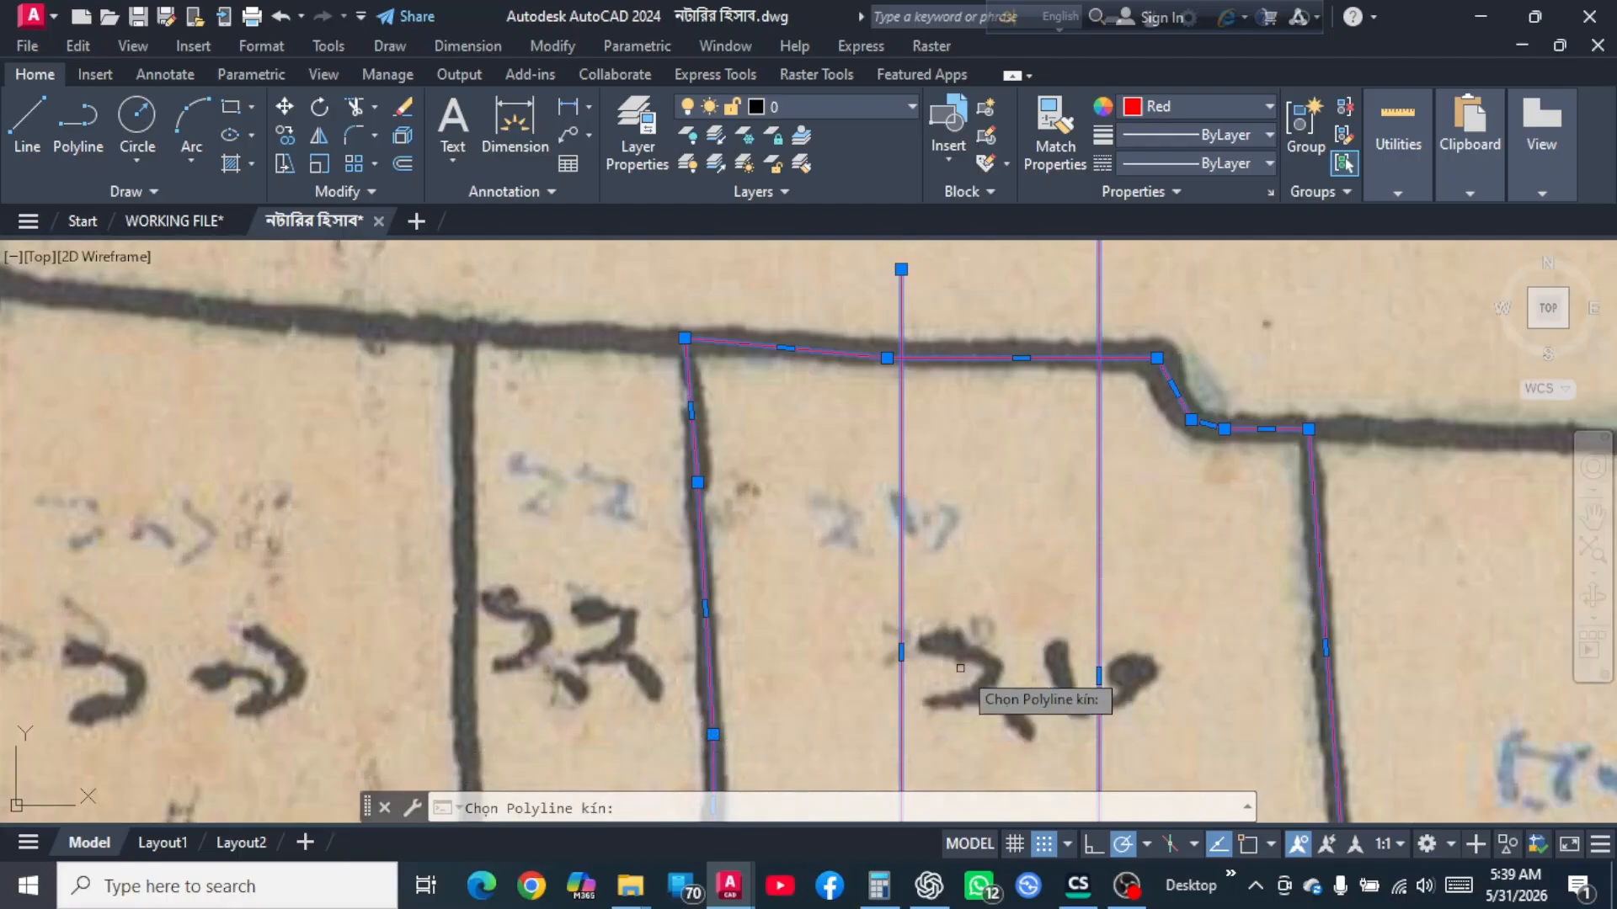
scroll(916, 589, "up", 2)
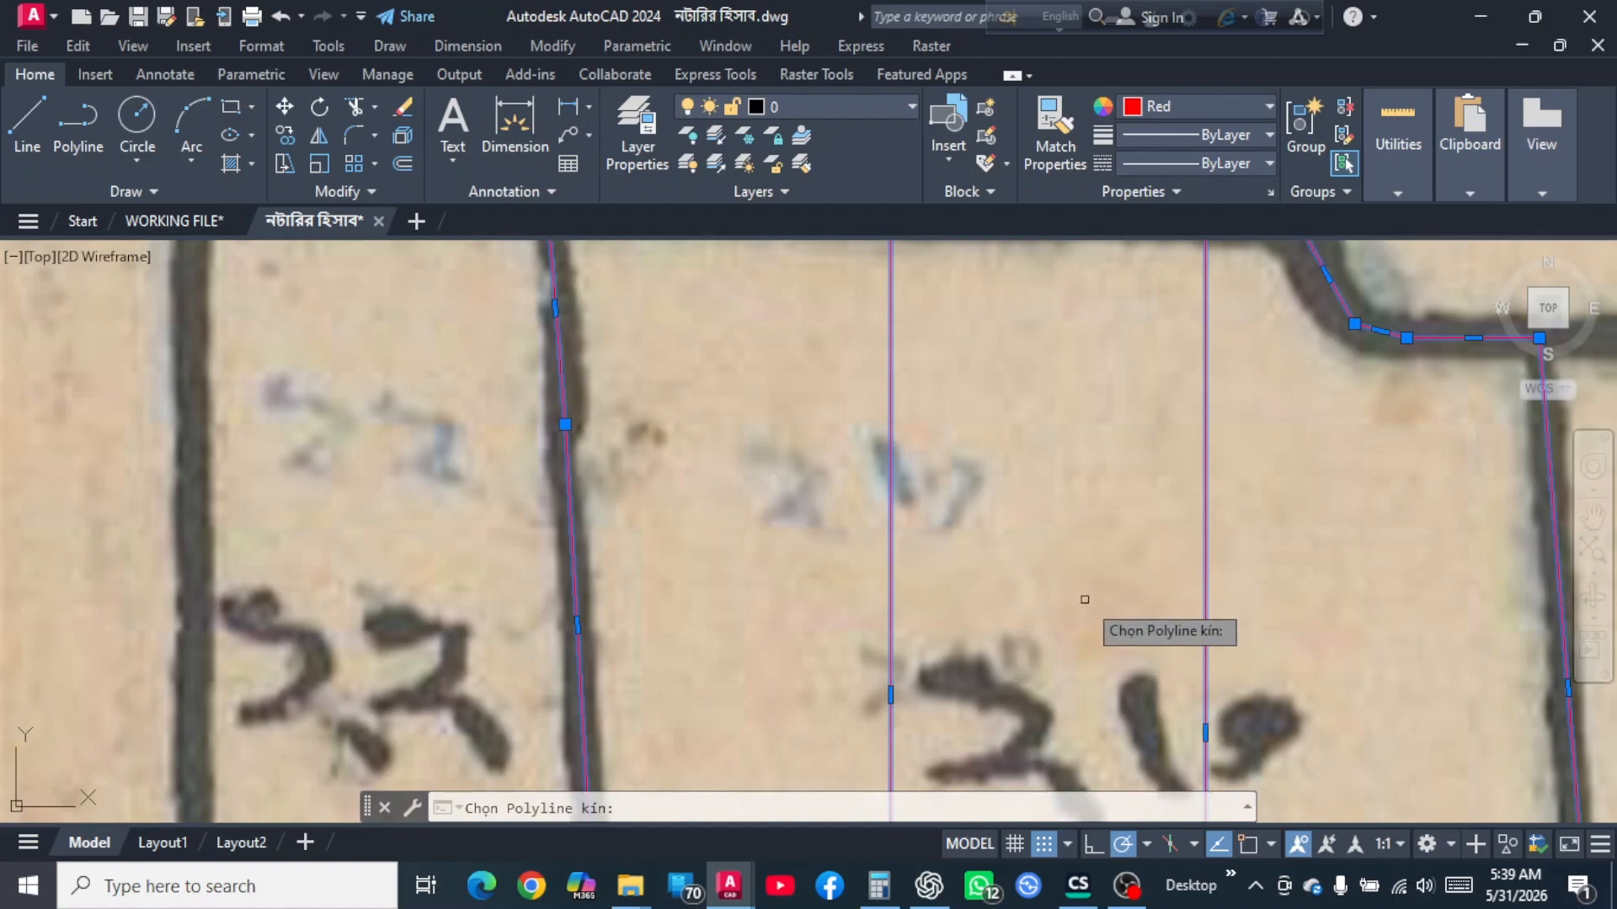
scroll(891, 619, "down", 2)
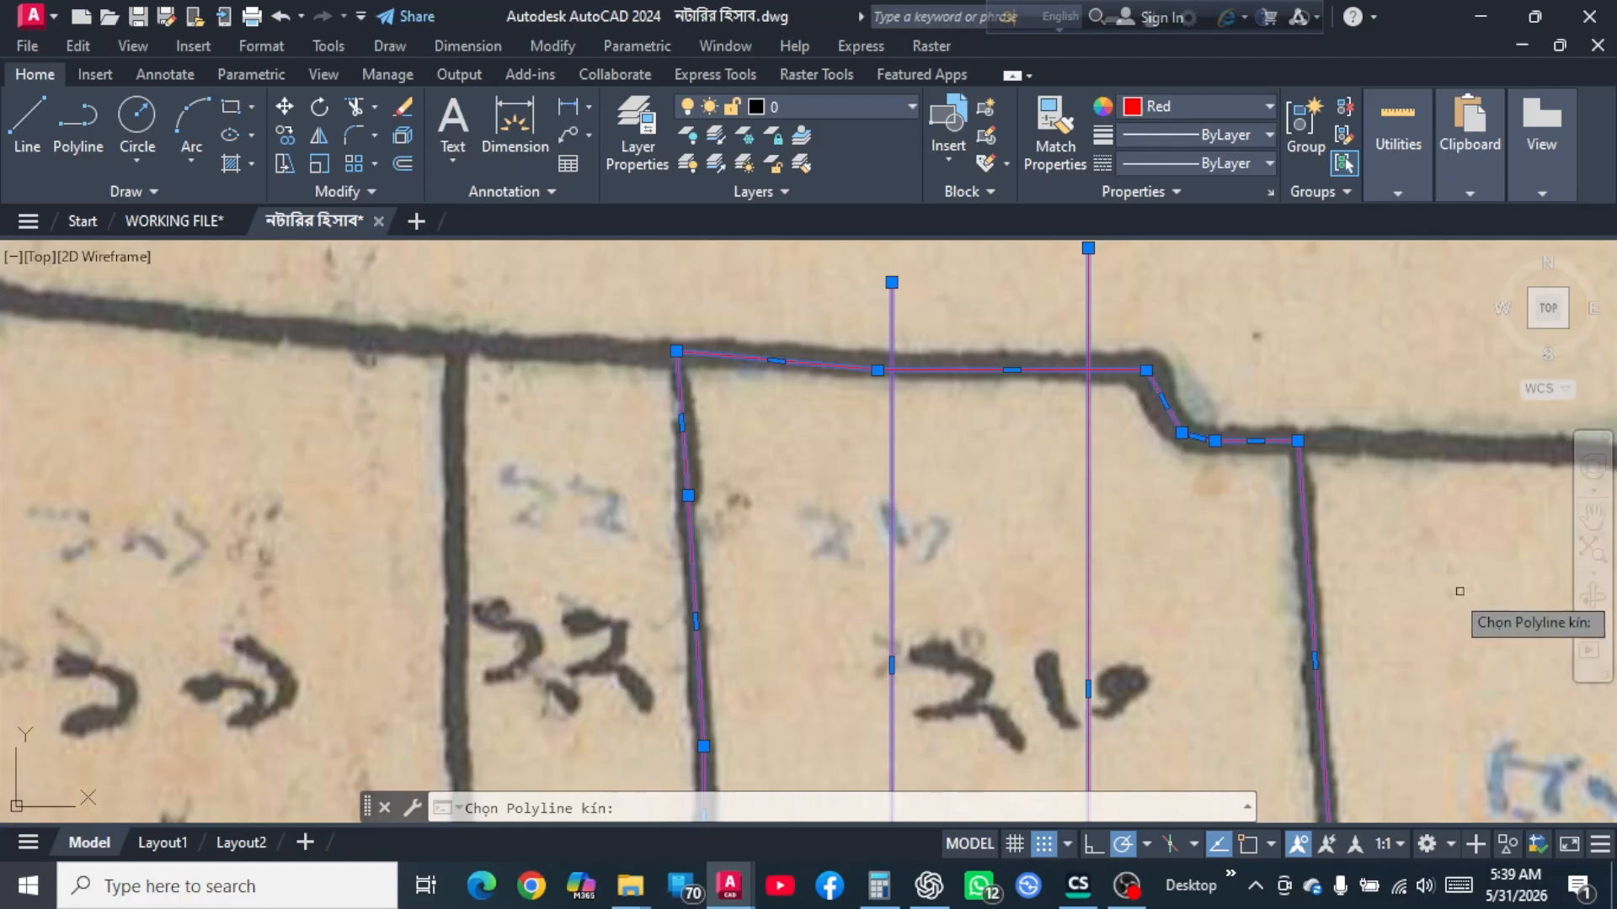
scroll(1325, 628, "up", 2)
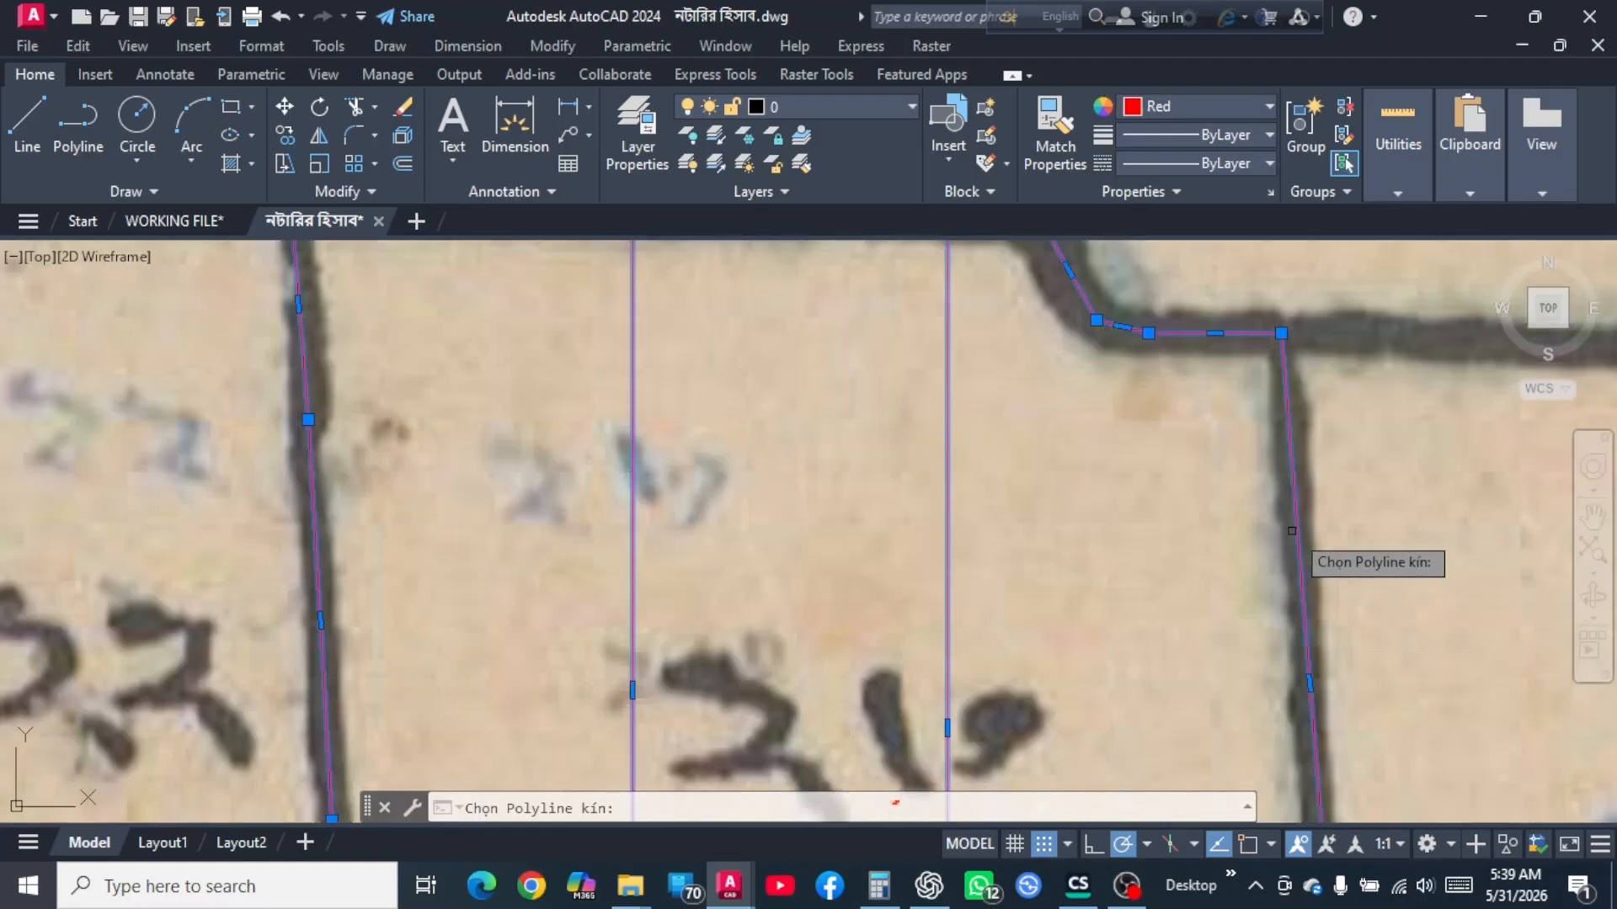
left_click(1296, 529)
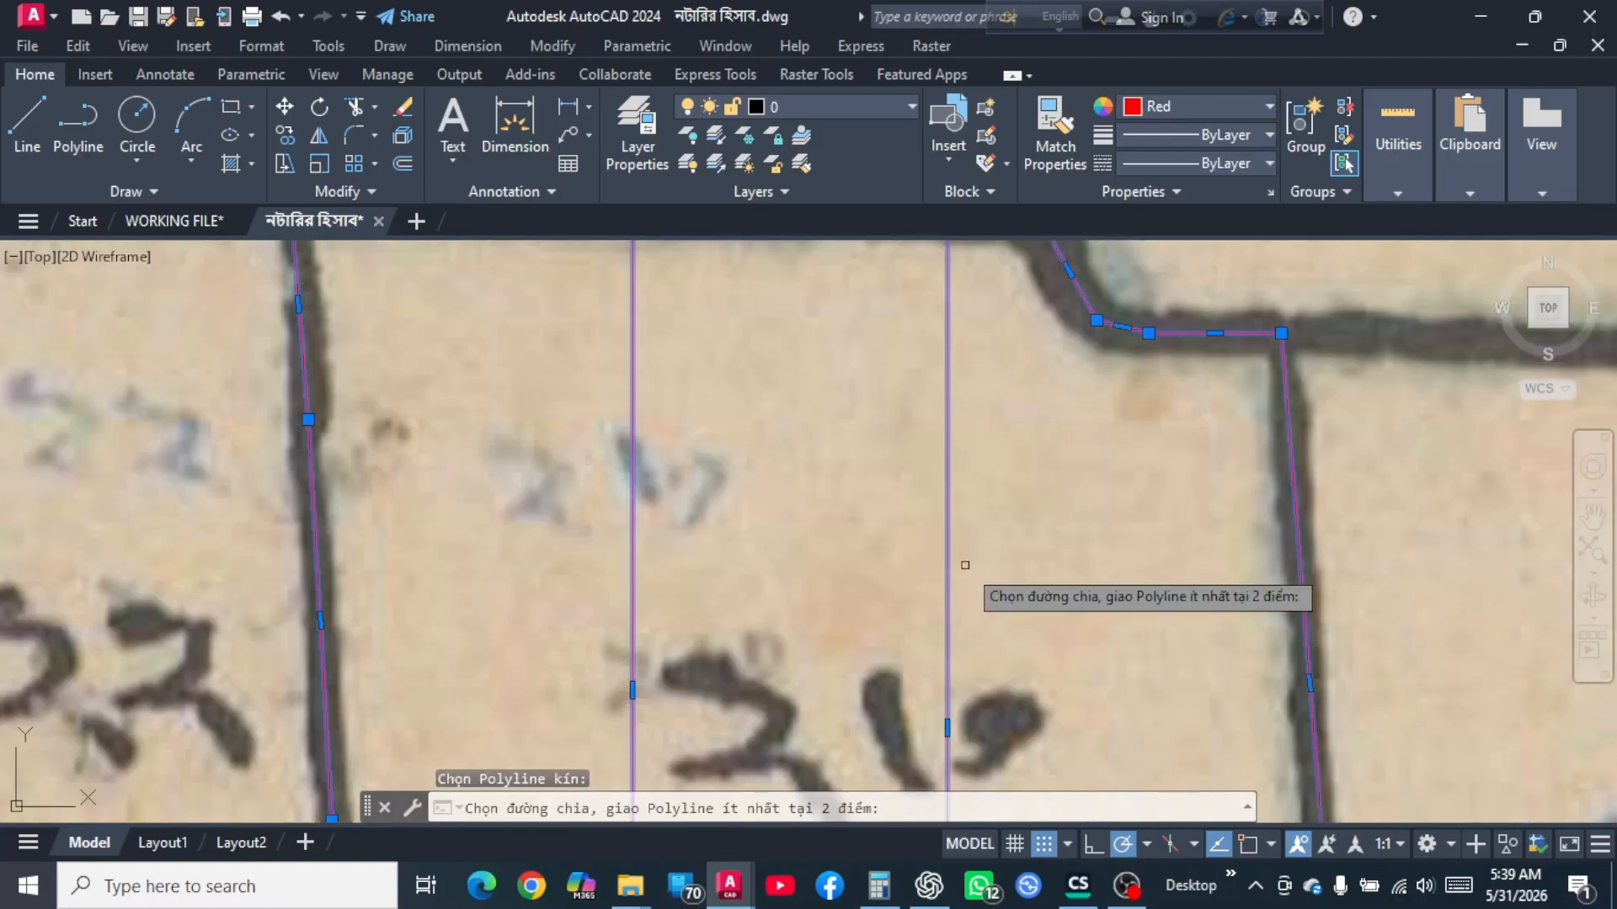
left_click(948, 546)
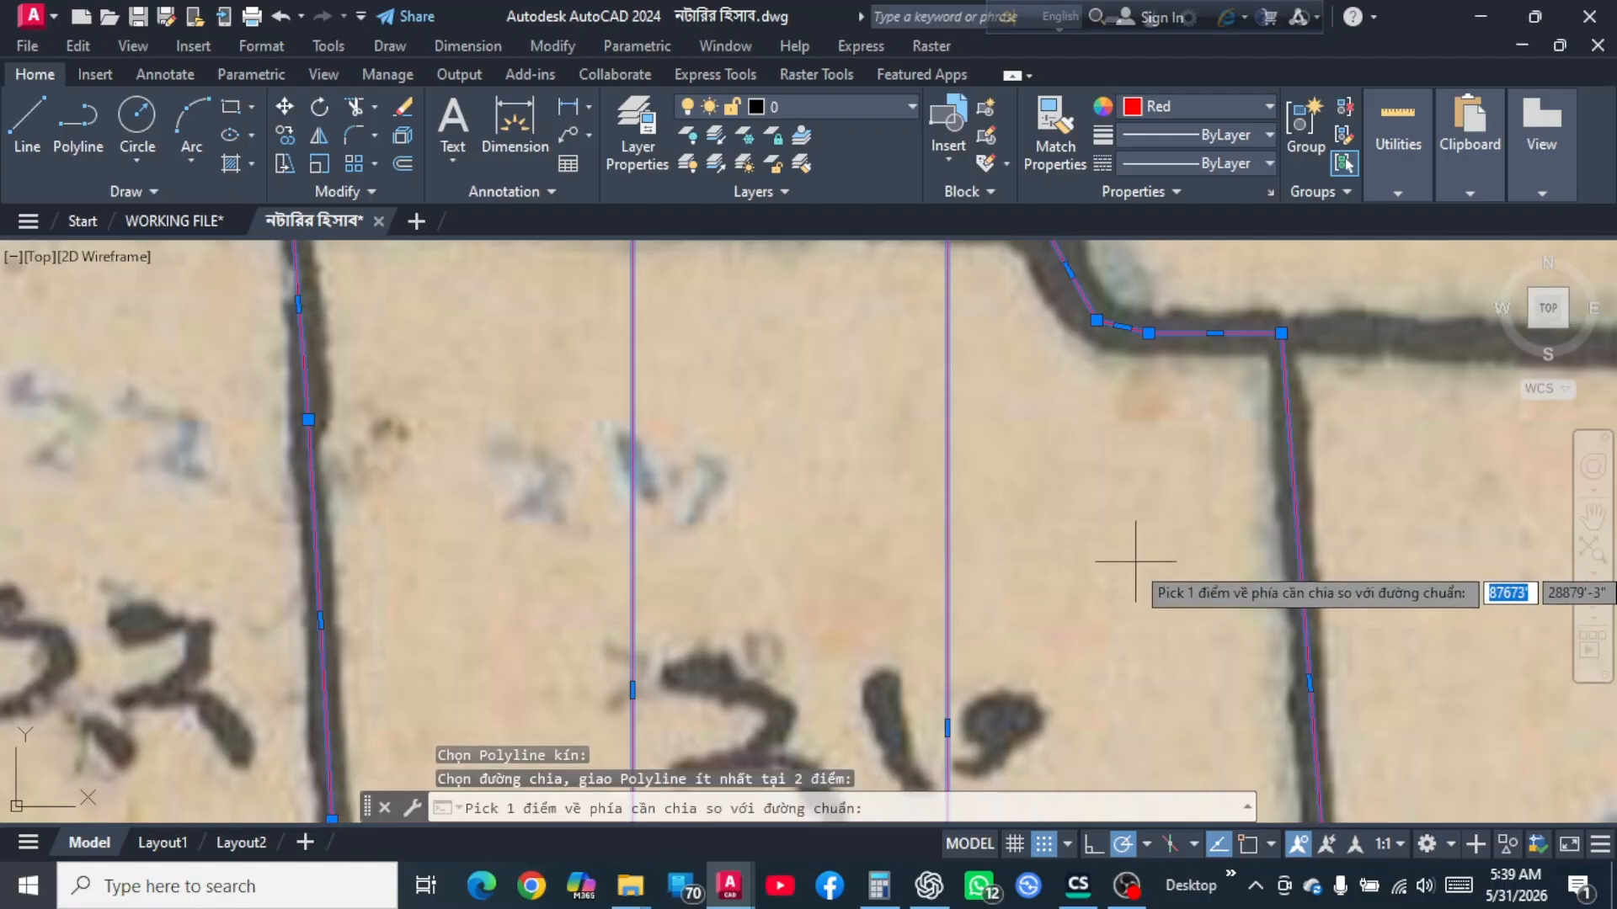
left_click(1114, 562)
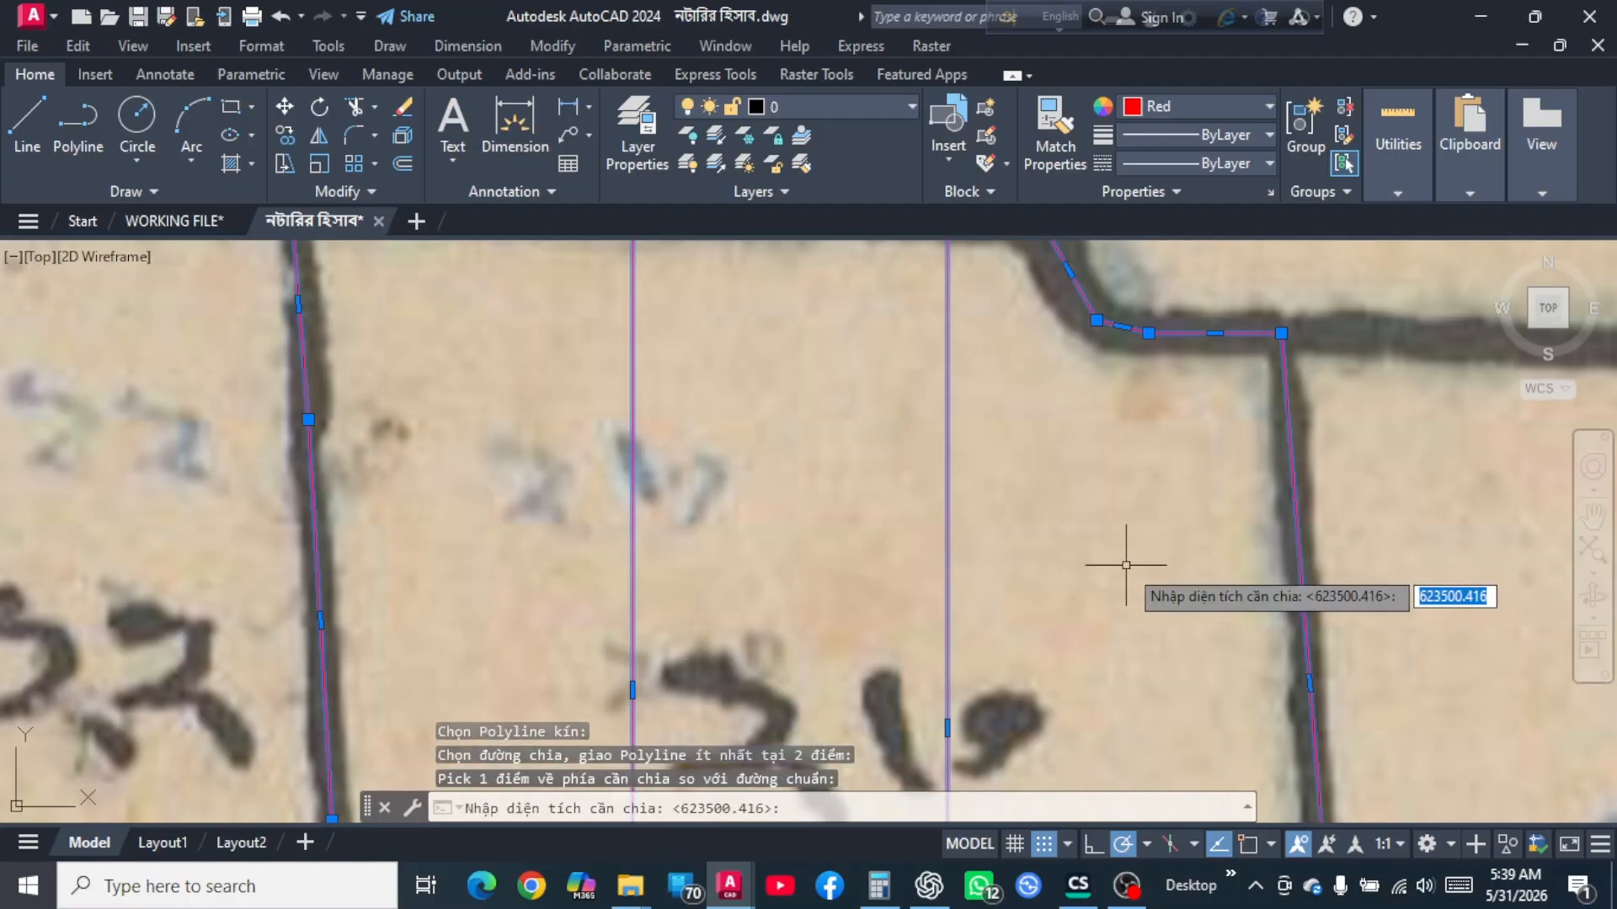
Enter 623500.416 as the area to divide, shift the eastern line in parallel with option S, and dismiss the completion message.
right_click(805, 808)
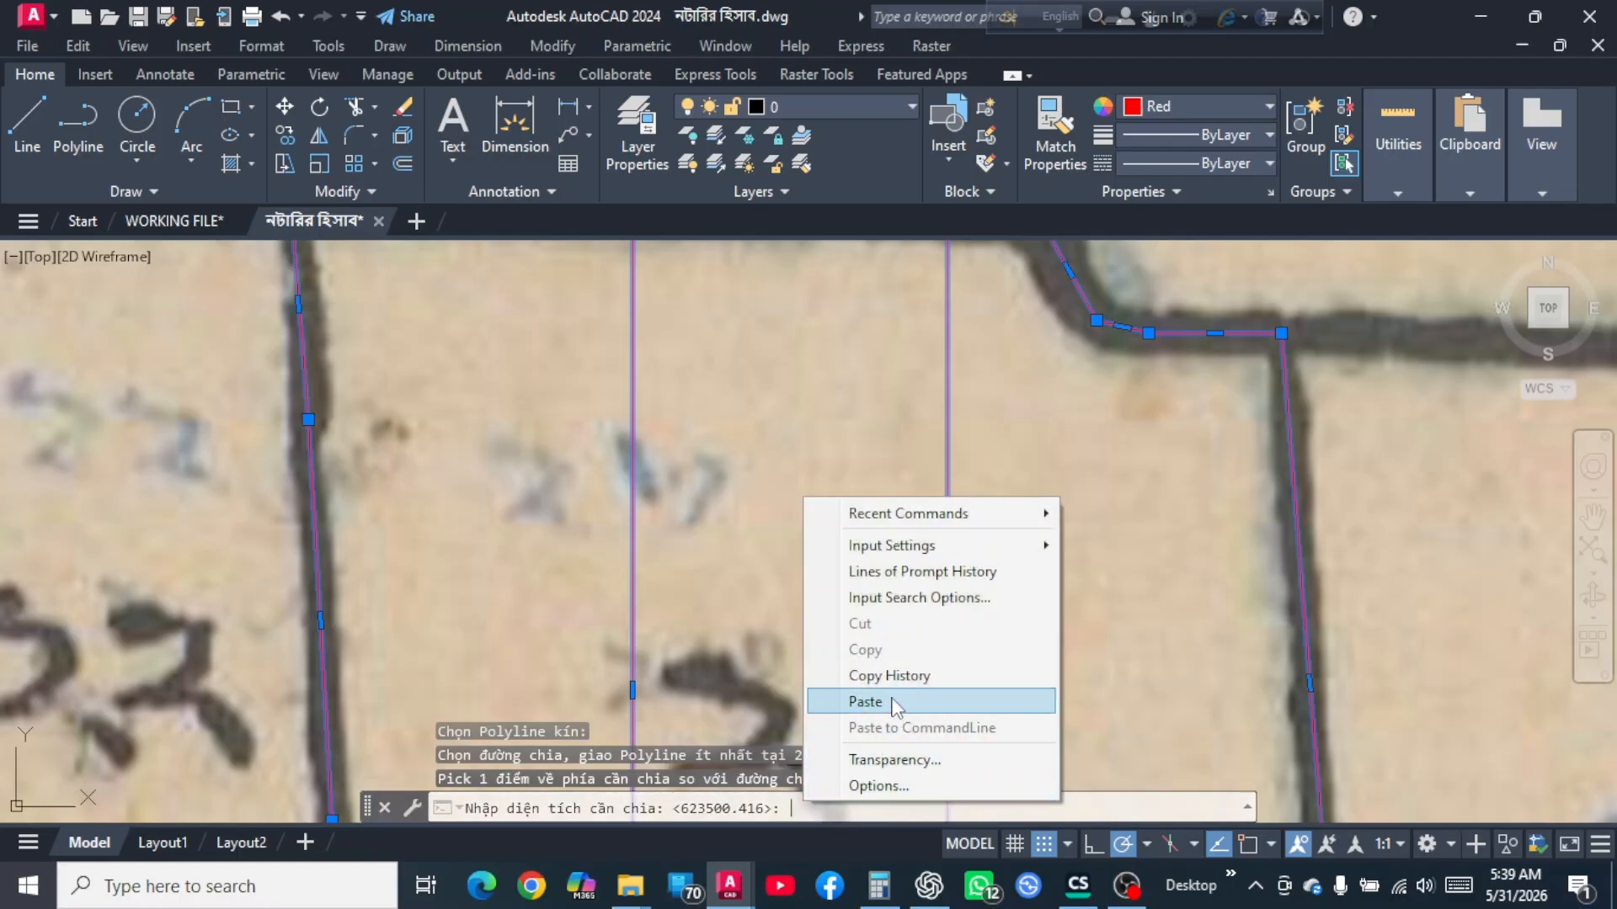
left_click(891, 703)
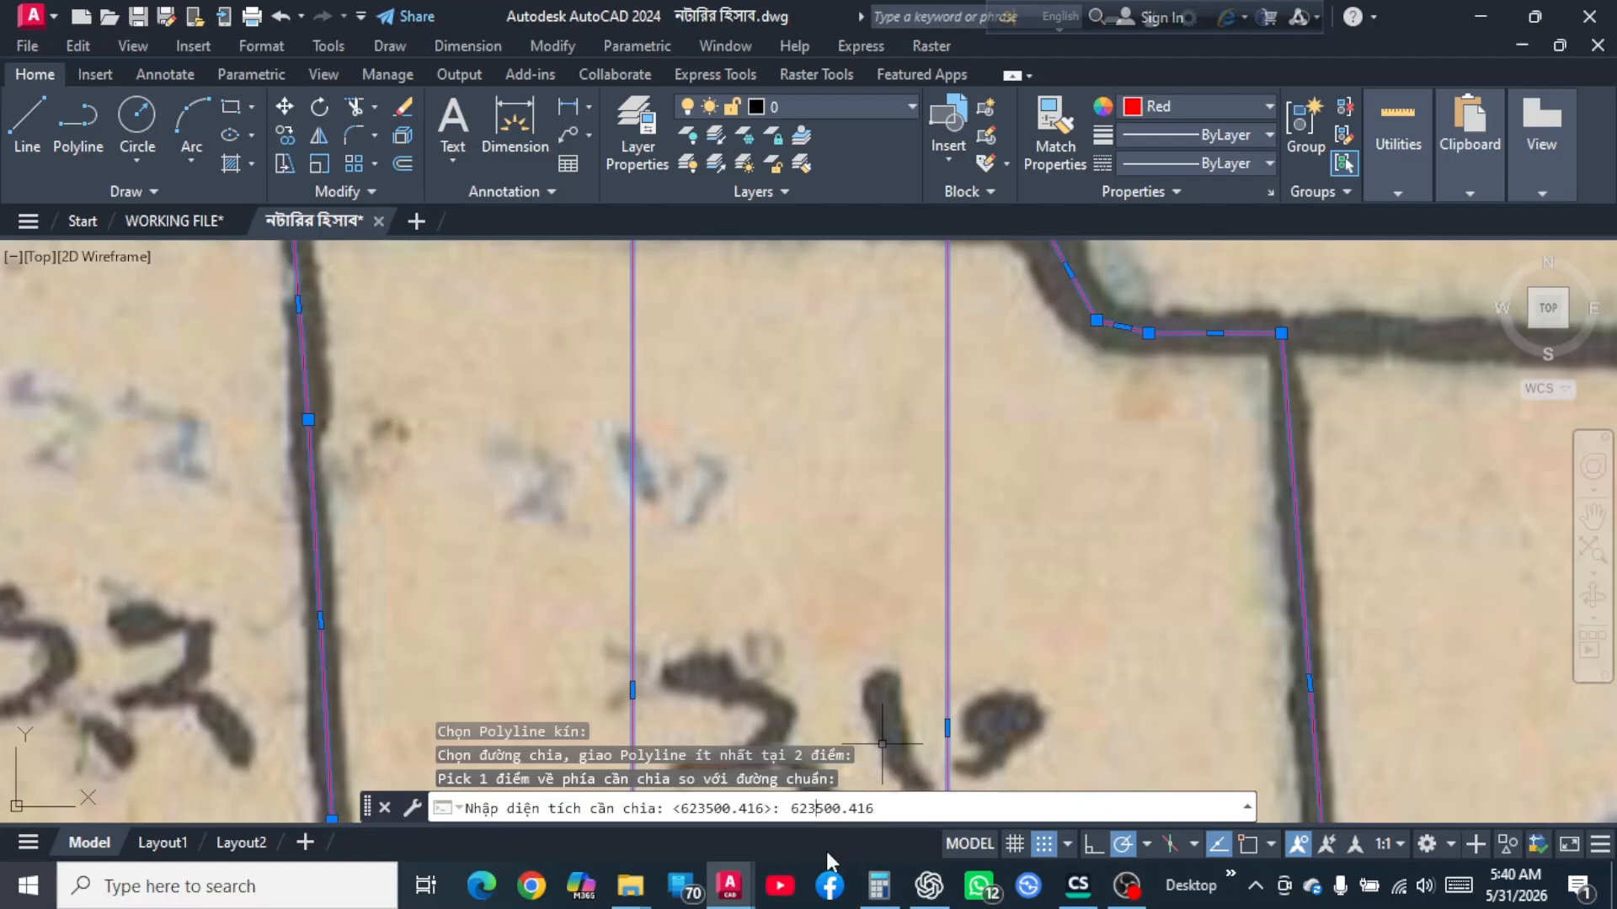
key("Return")
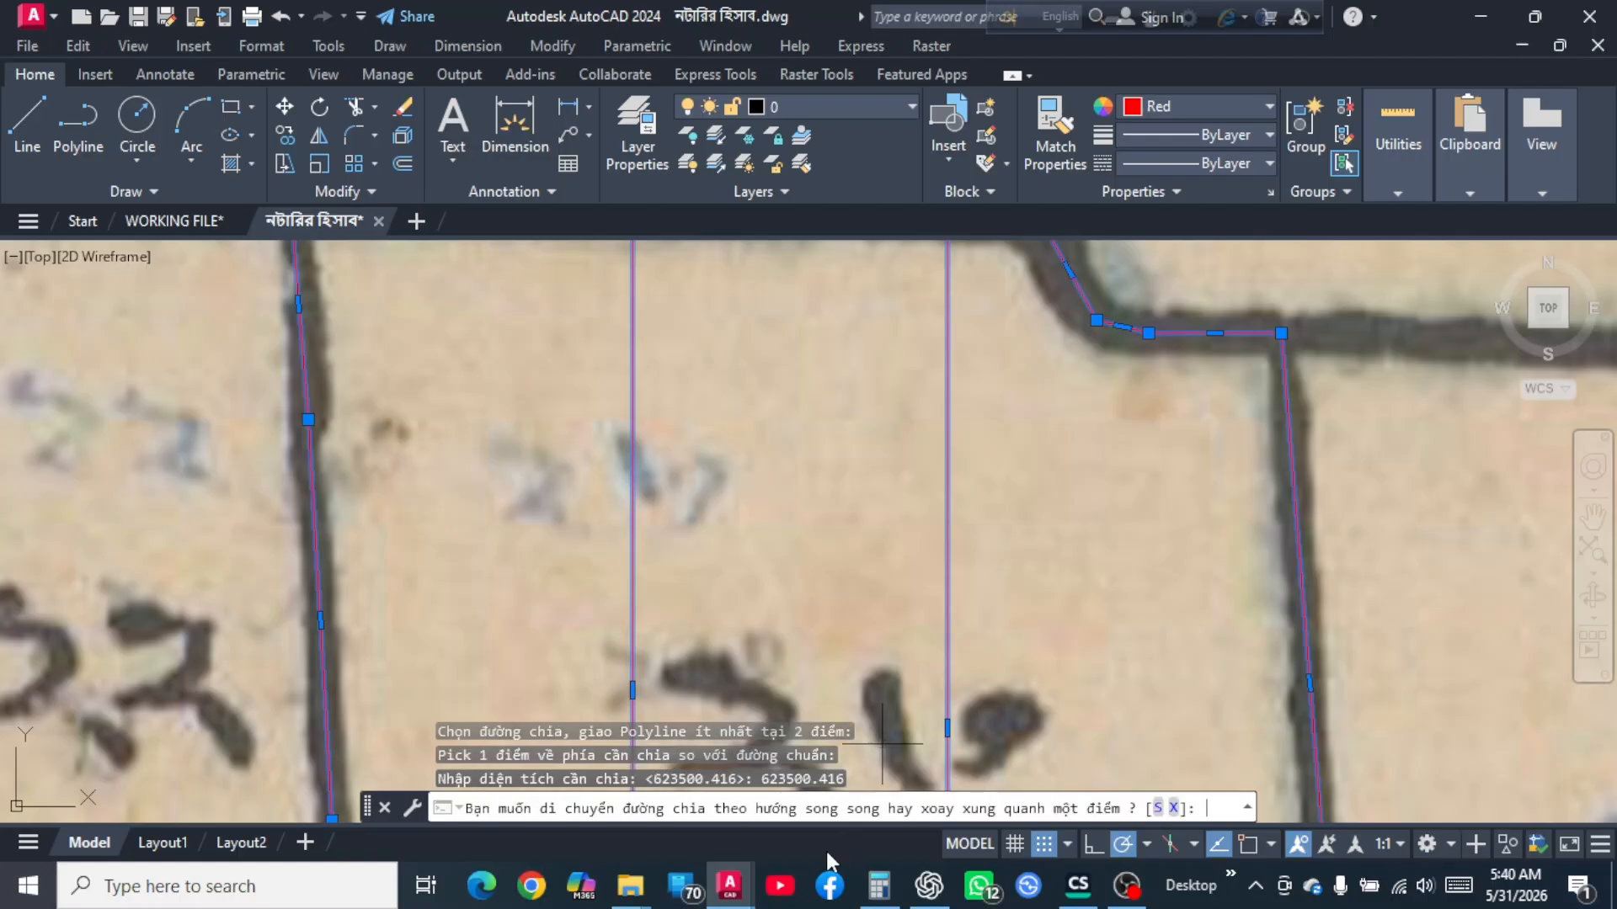
mouse_move(999, 544)
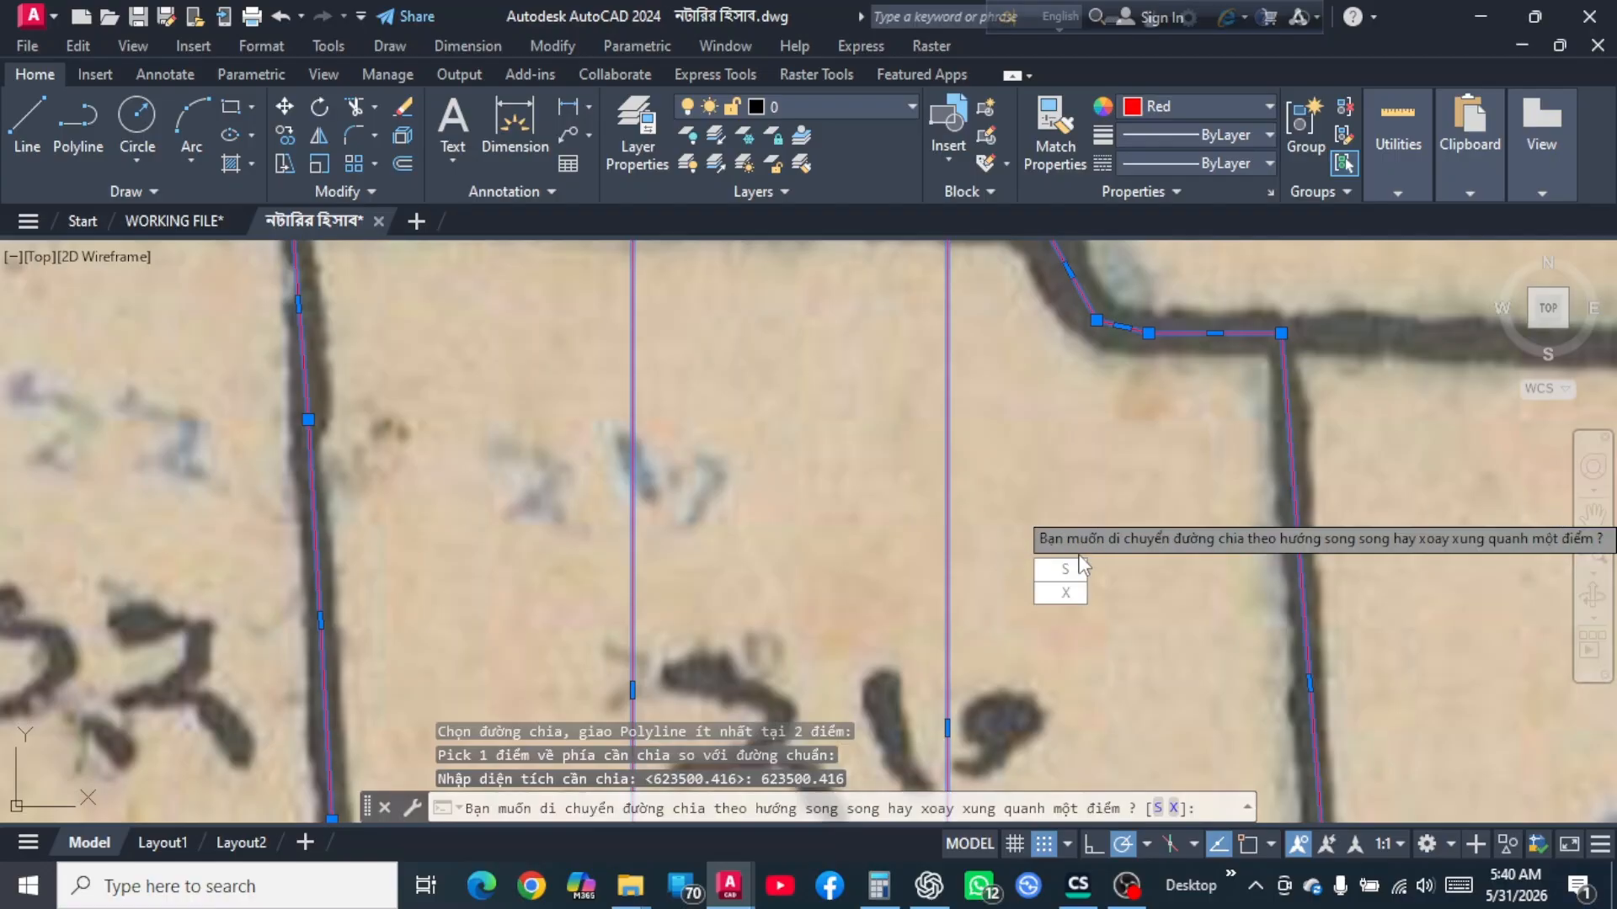
left_click(1060, 571)
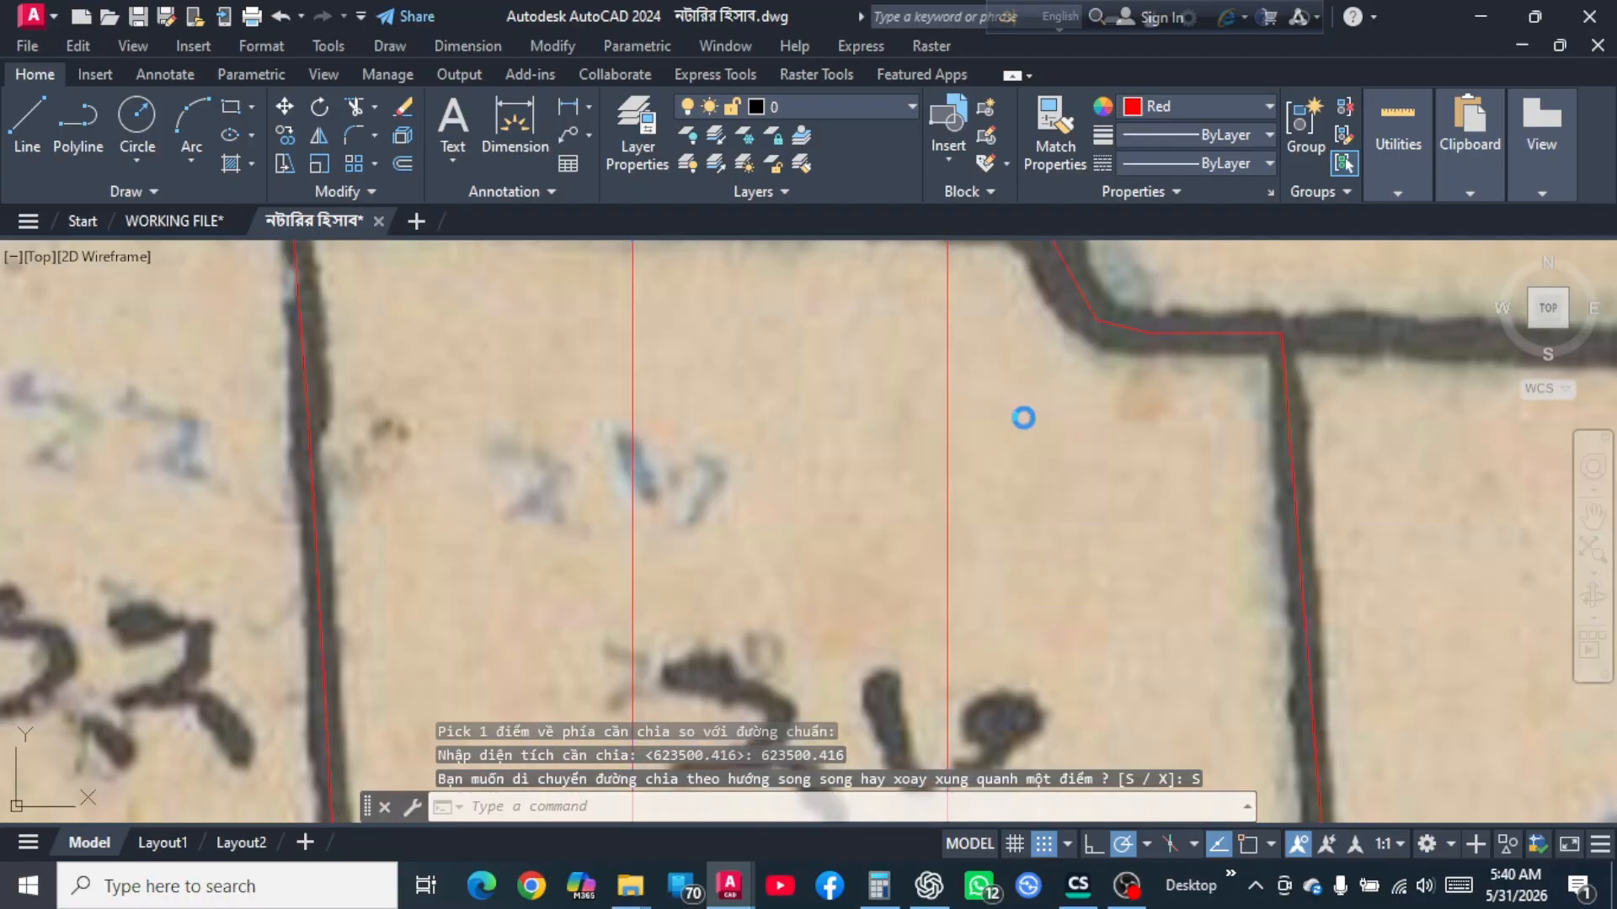
scroll(1071, 347, "down", 2)
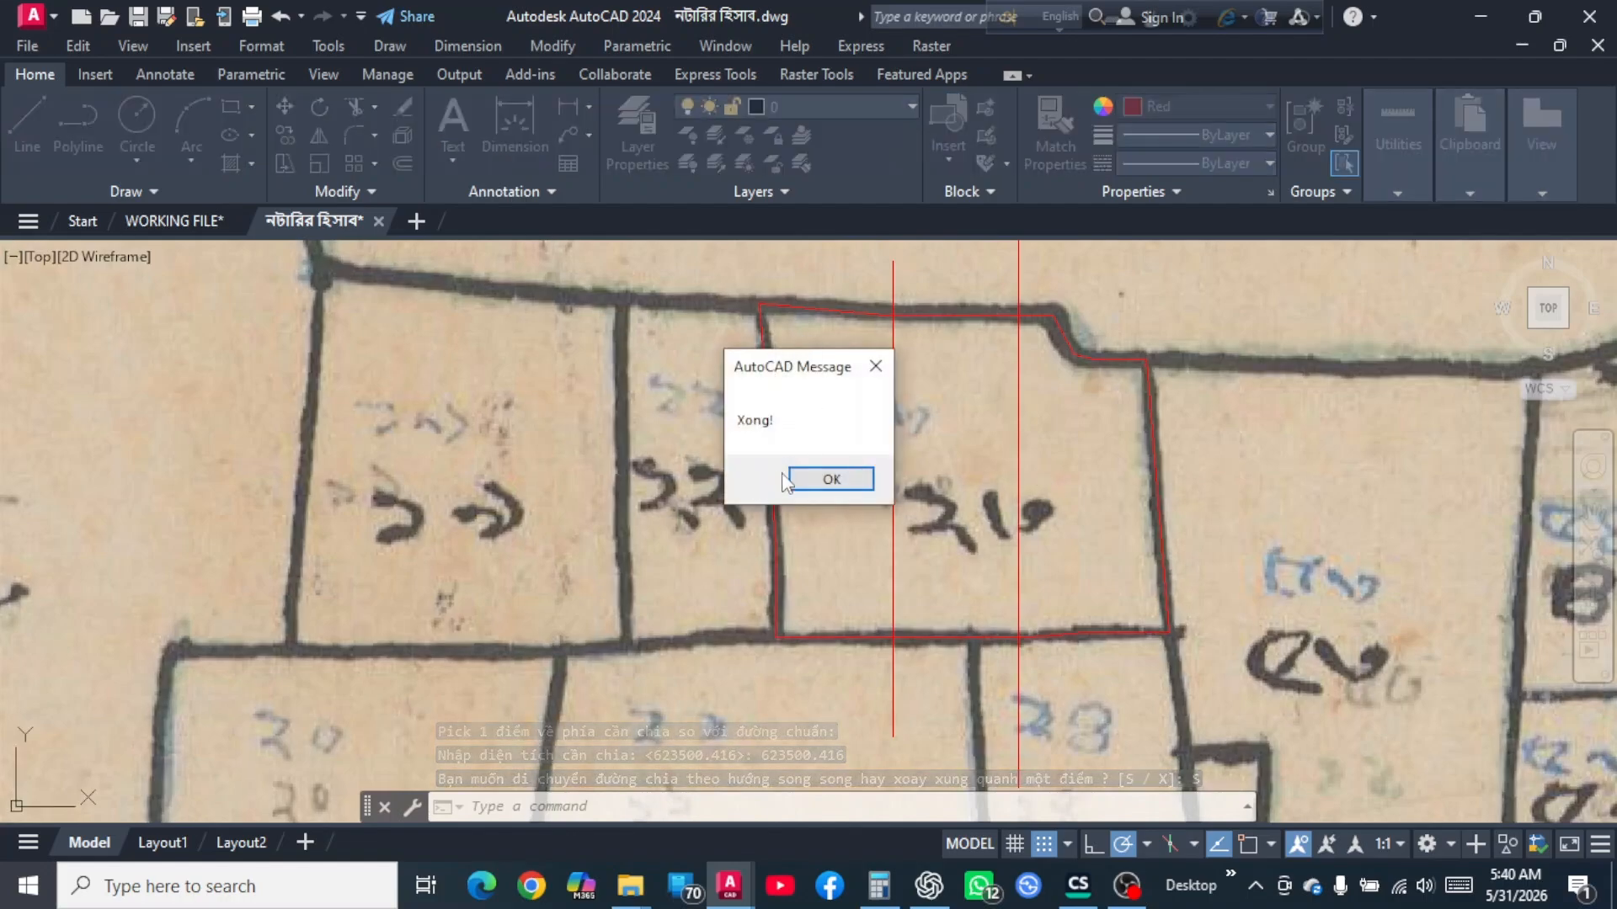
left_click(834, 478)
Measure the area of plot ২৩'s eastern portion with the quick Measure tool.
scroll(891, 562, "down", 2)
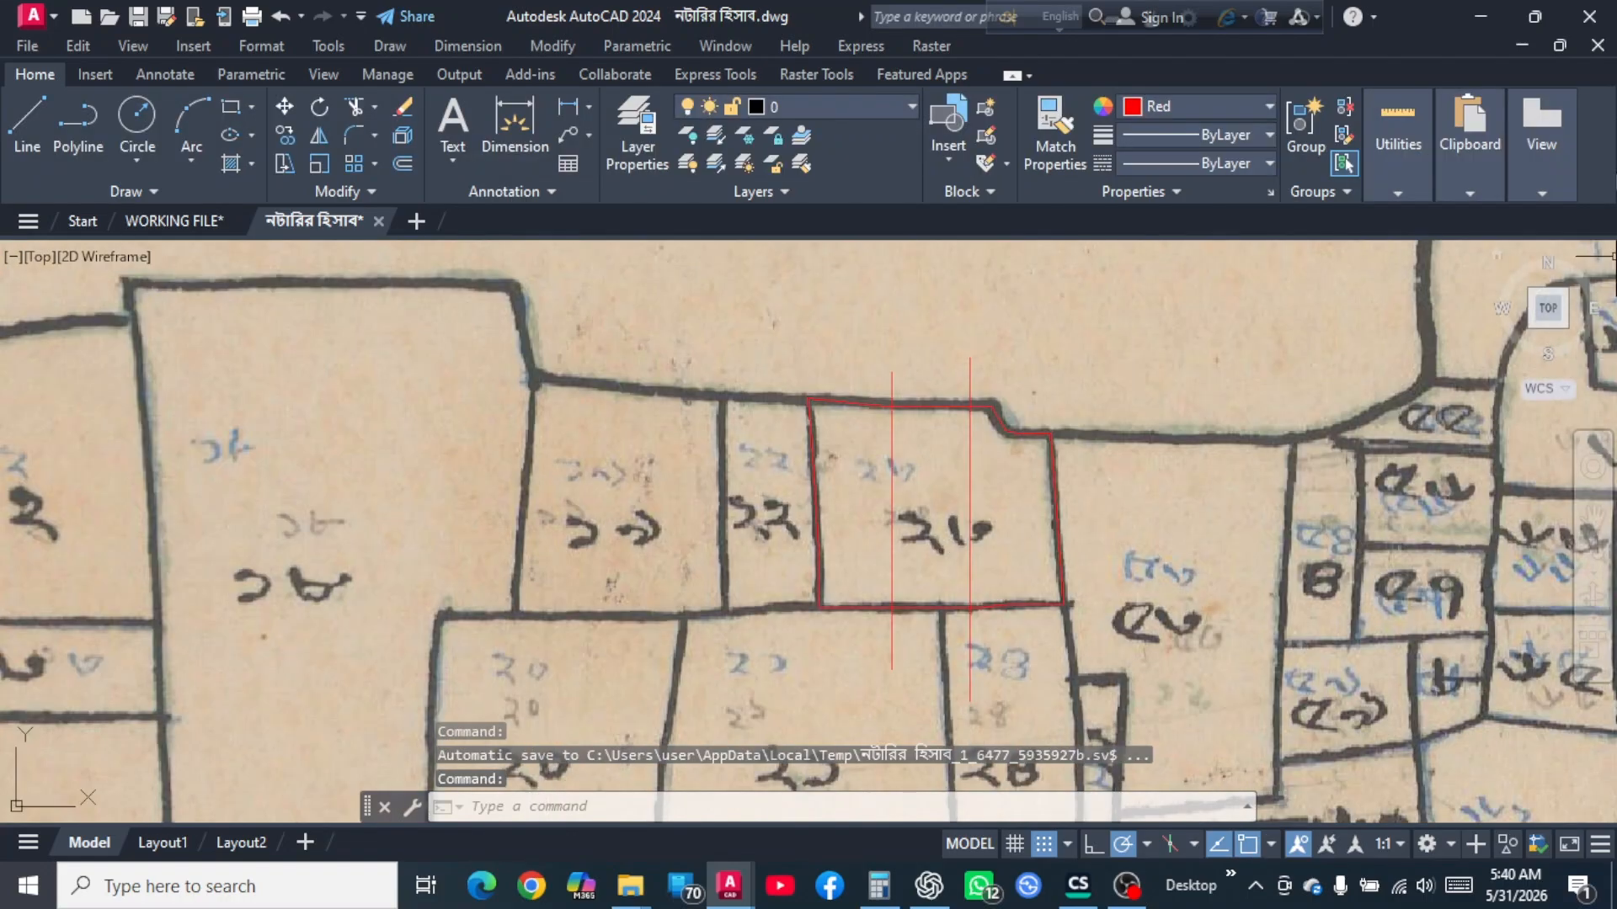
left_click(1400, 127)
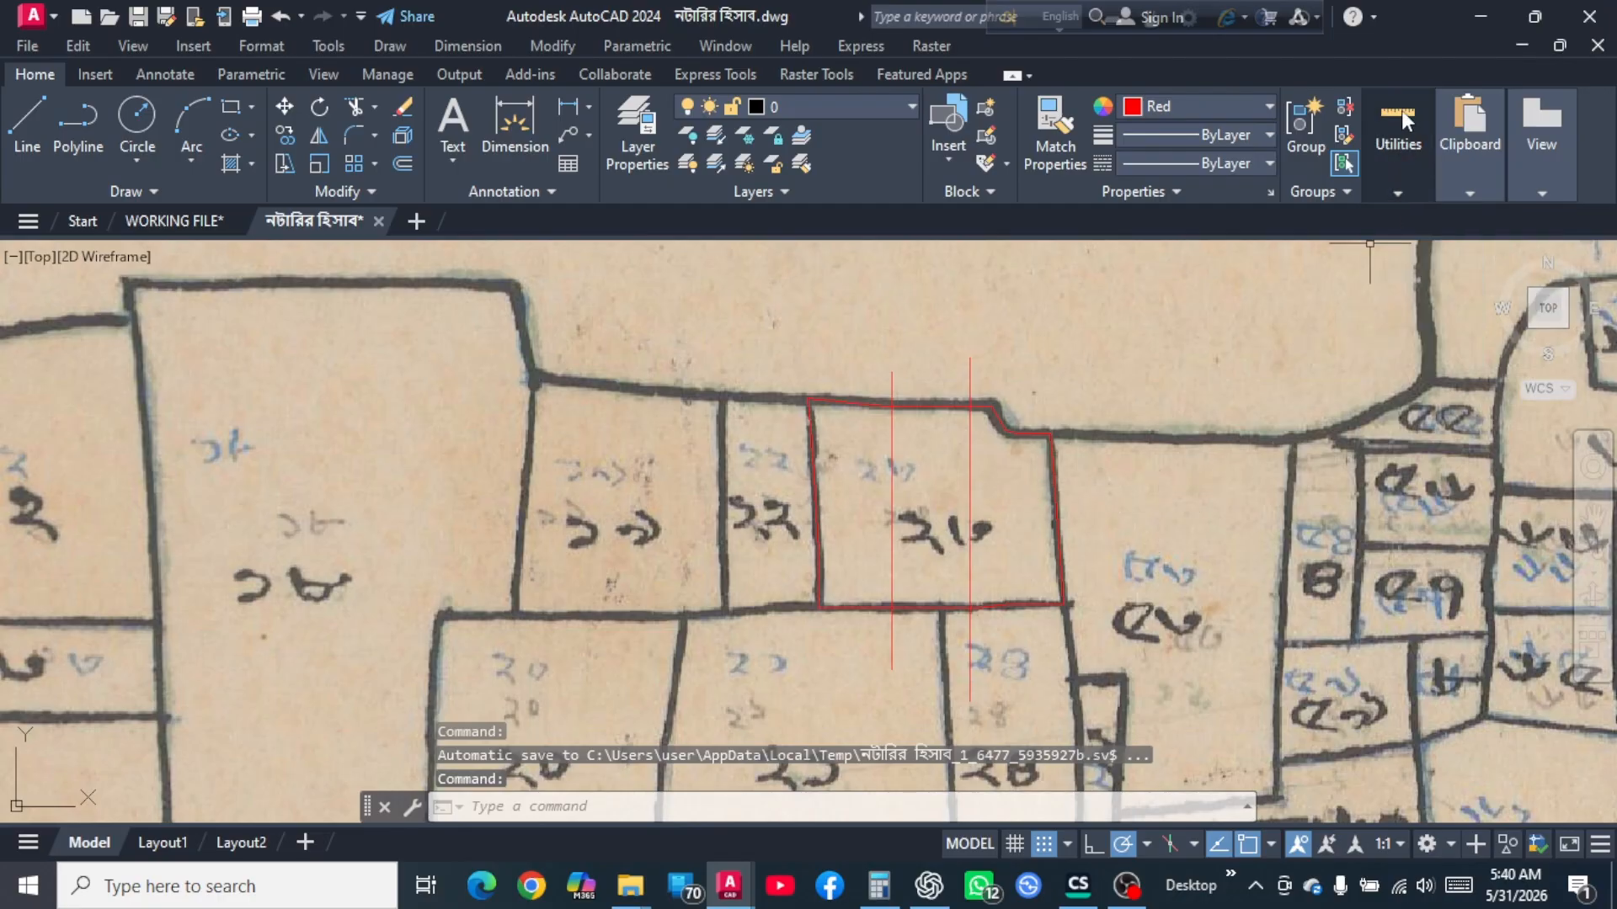
left_click(1396, 242)
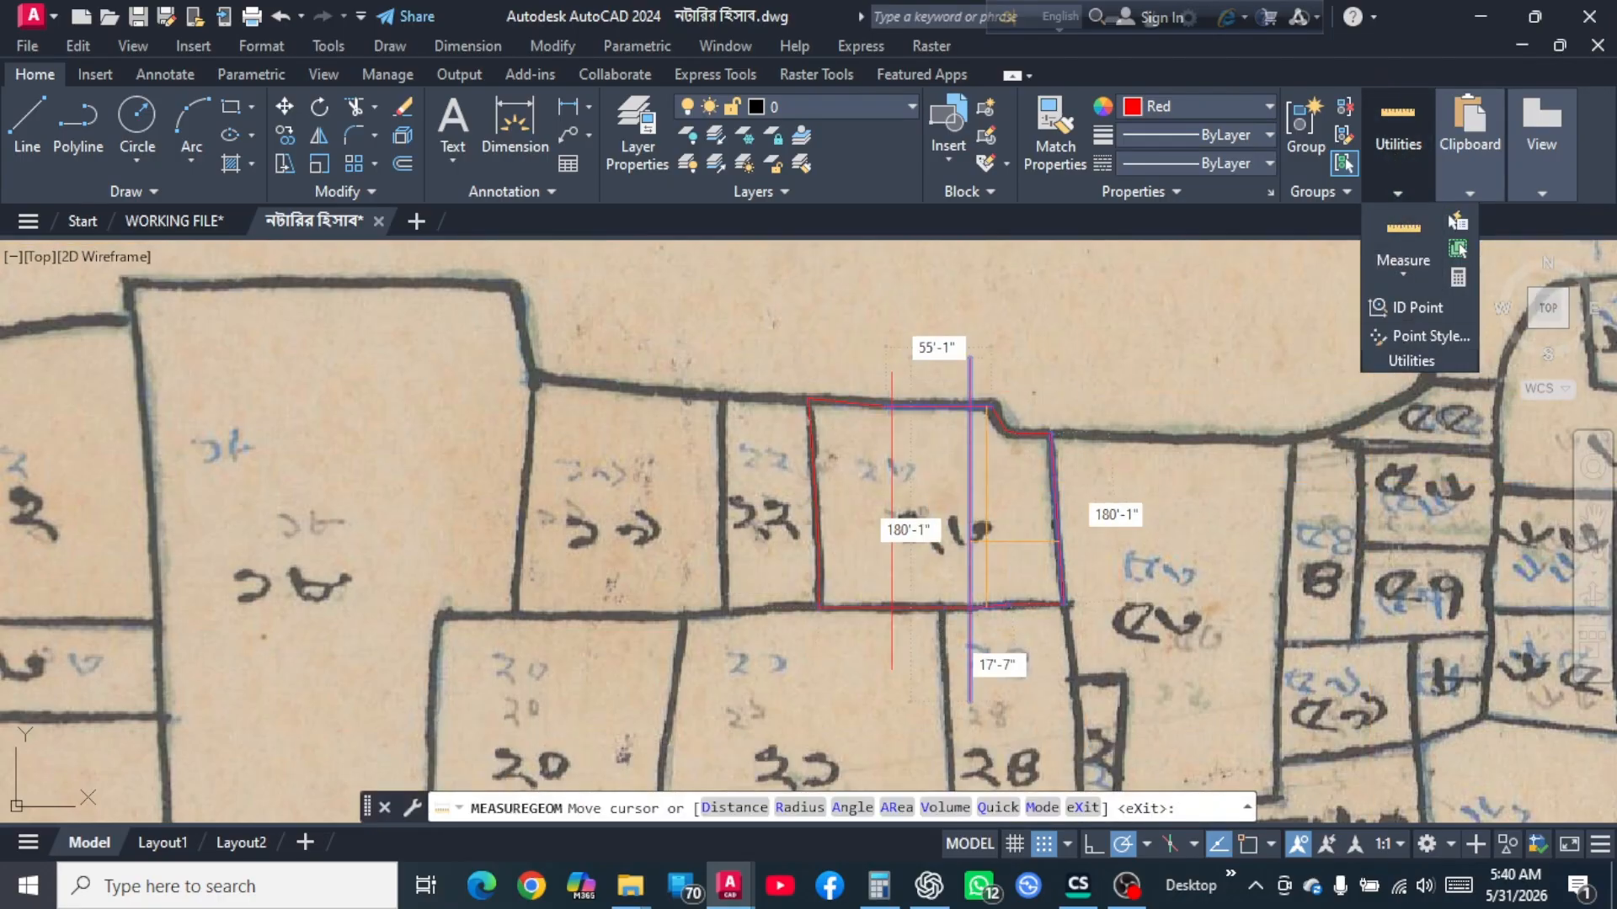
left_click(1016, 482)
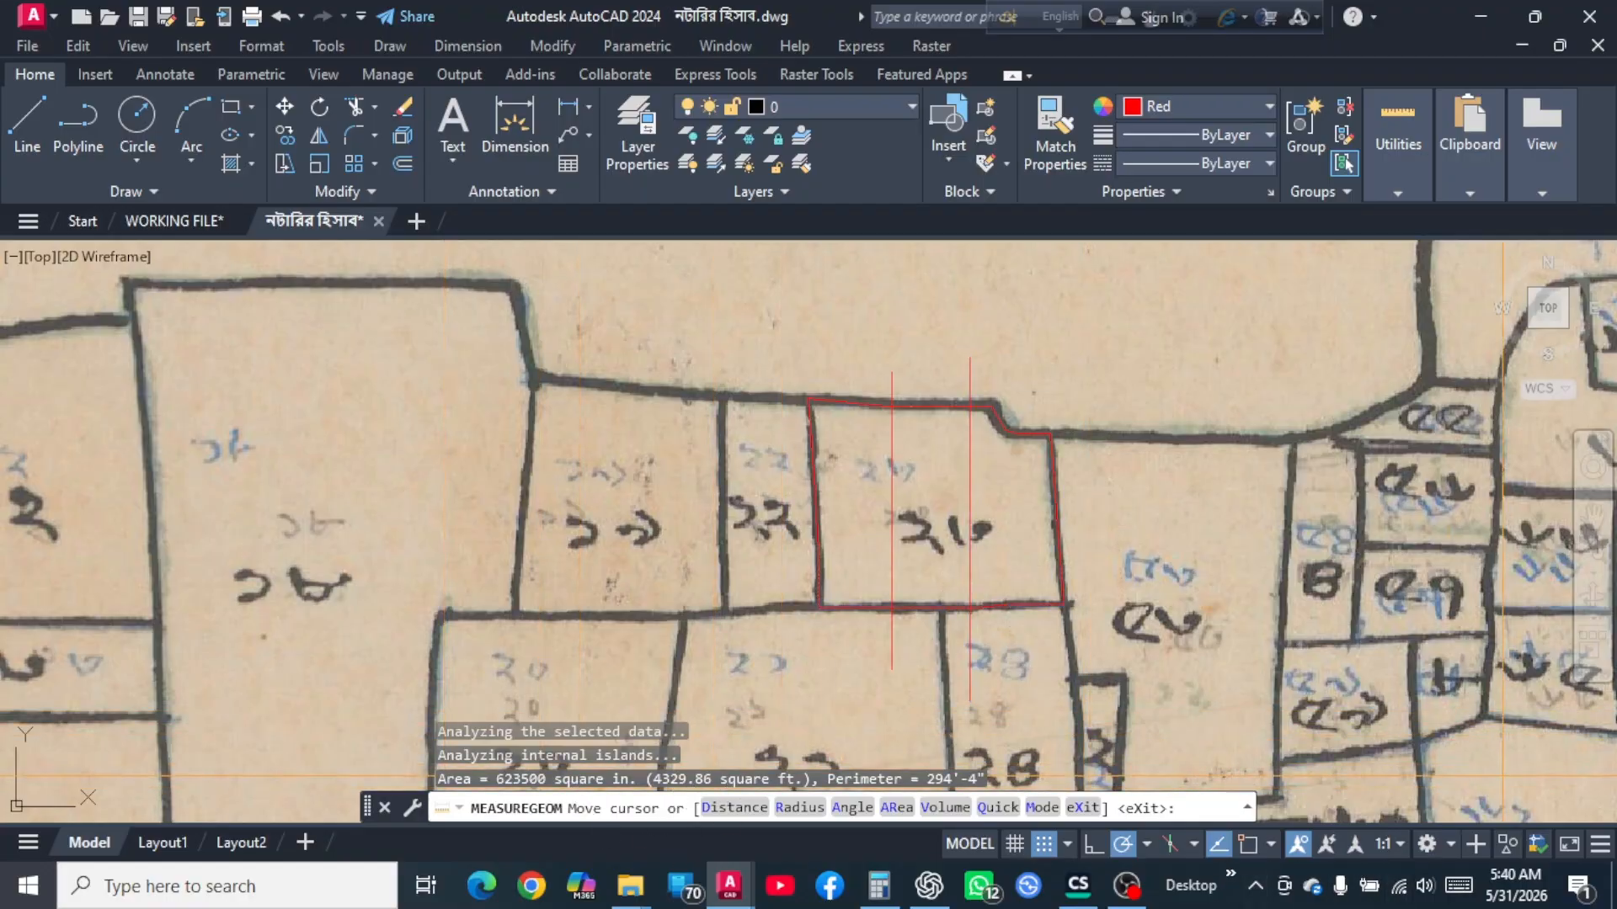
Divide the eastern portion's area of 4329.86 square feet by 435.6 in the calculator, and close it.
left_click(879, 885)
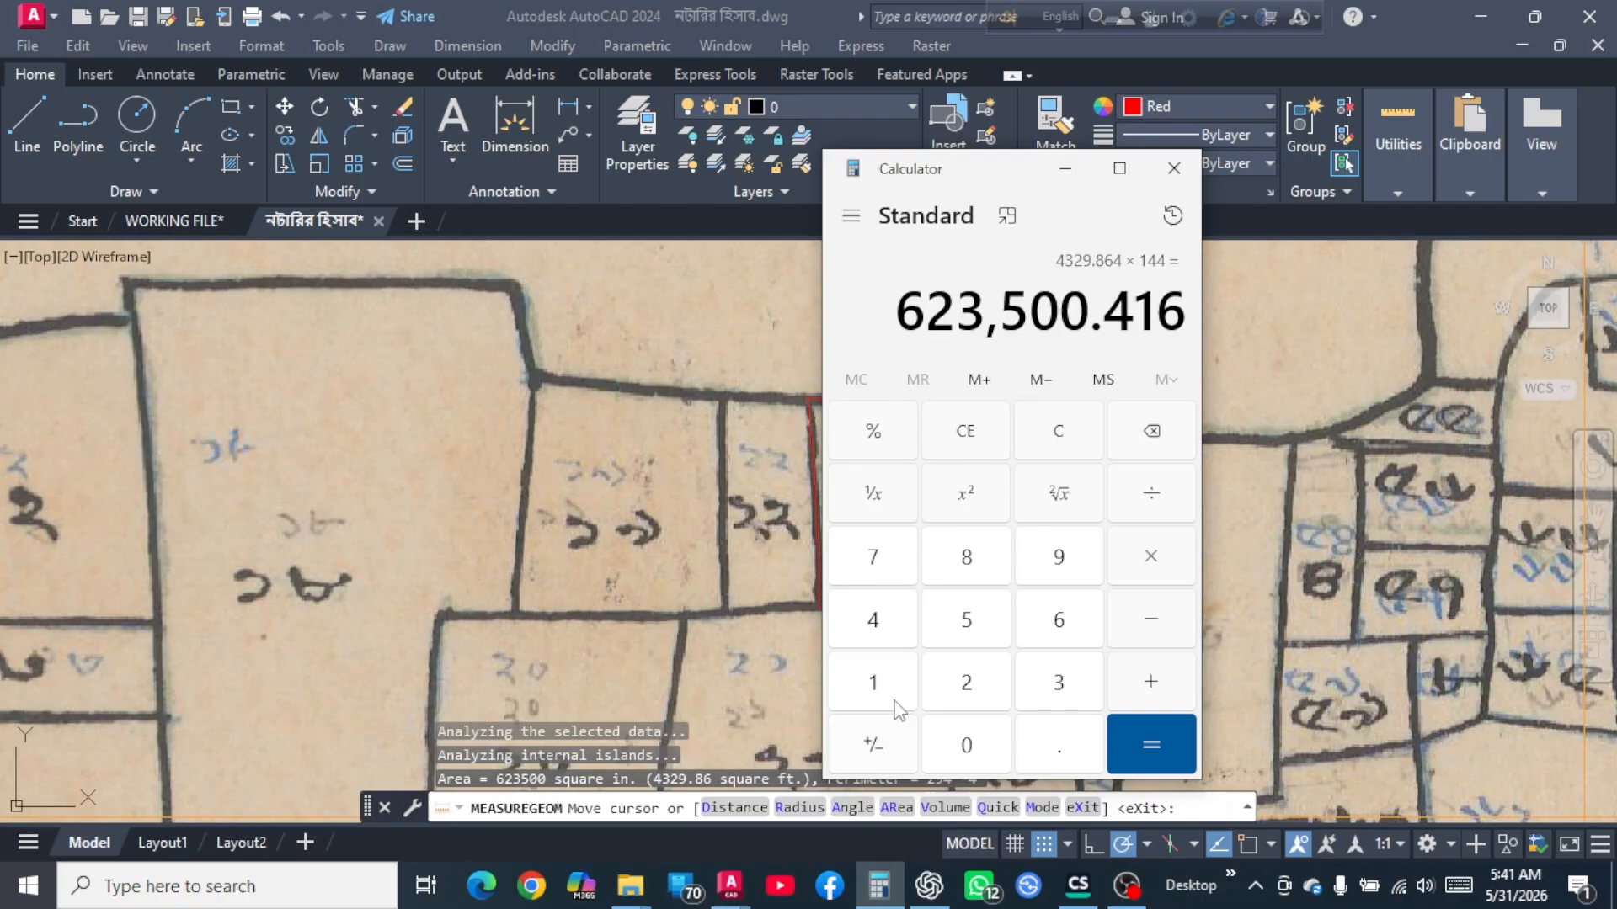
left_click(1063, 432)
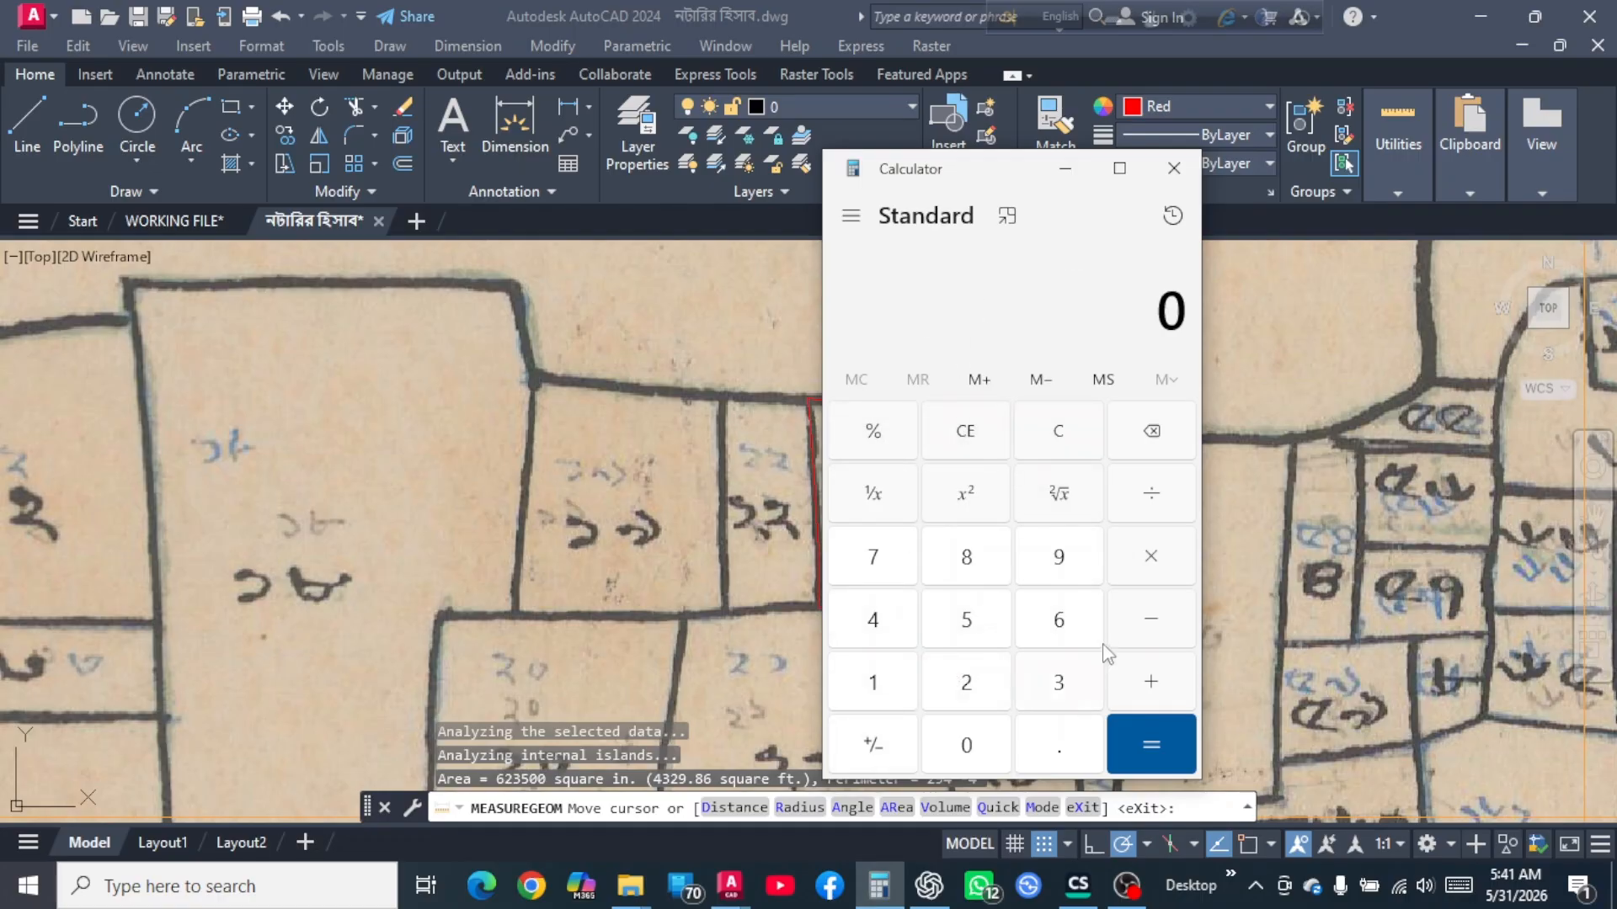
left_click(892, 626)
left_click(1063, 683)
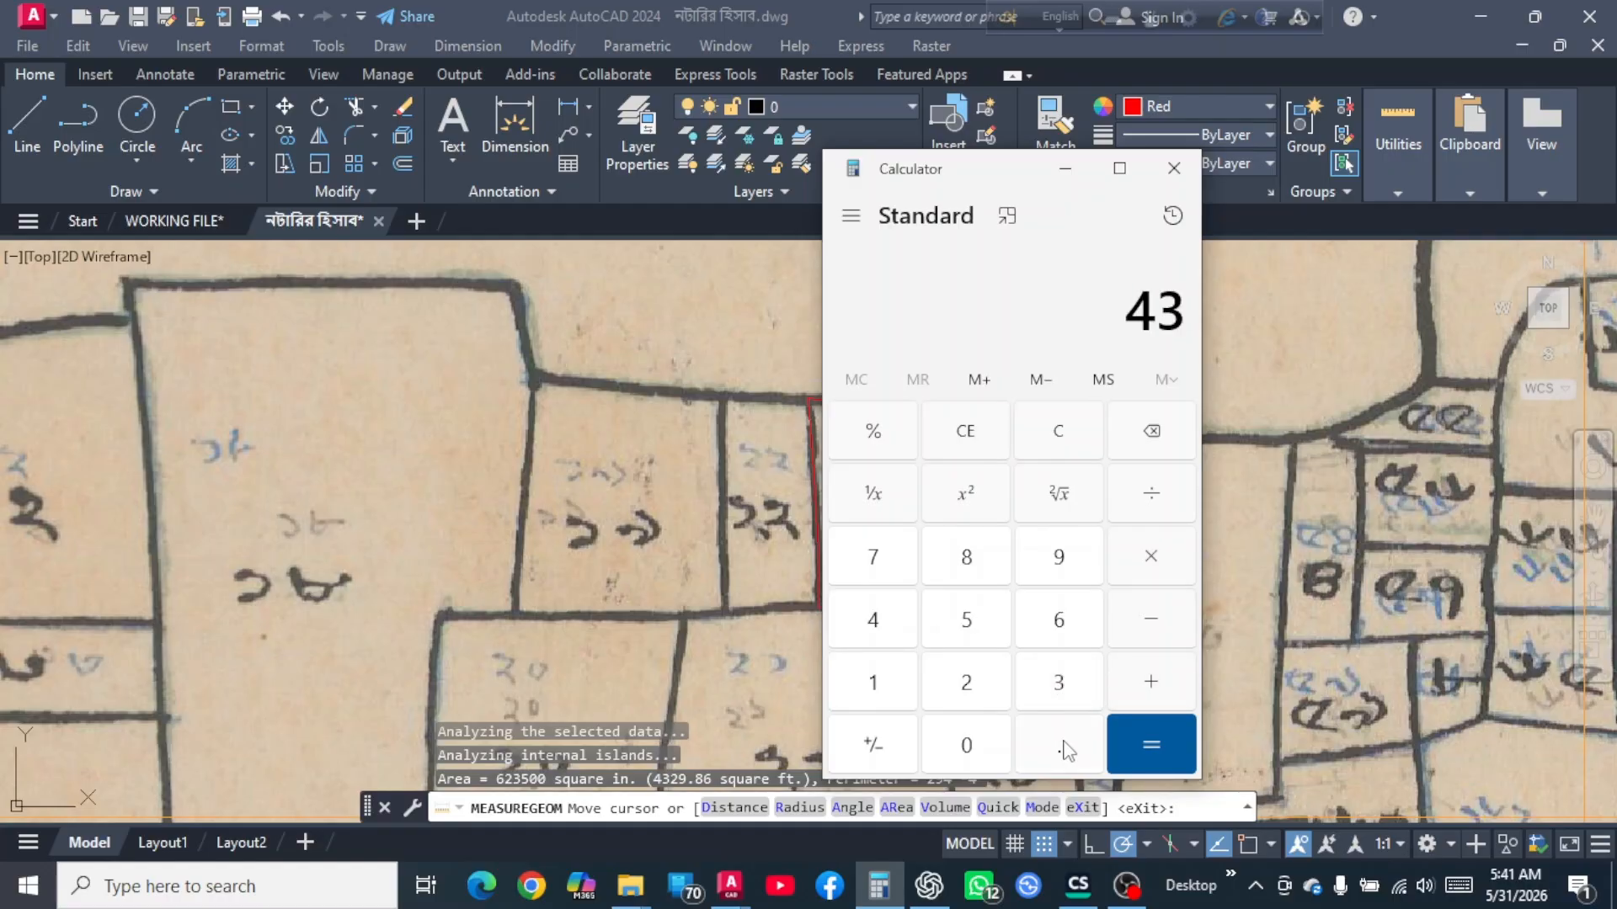
left_click(991, 678)
left_click(1060, 556)
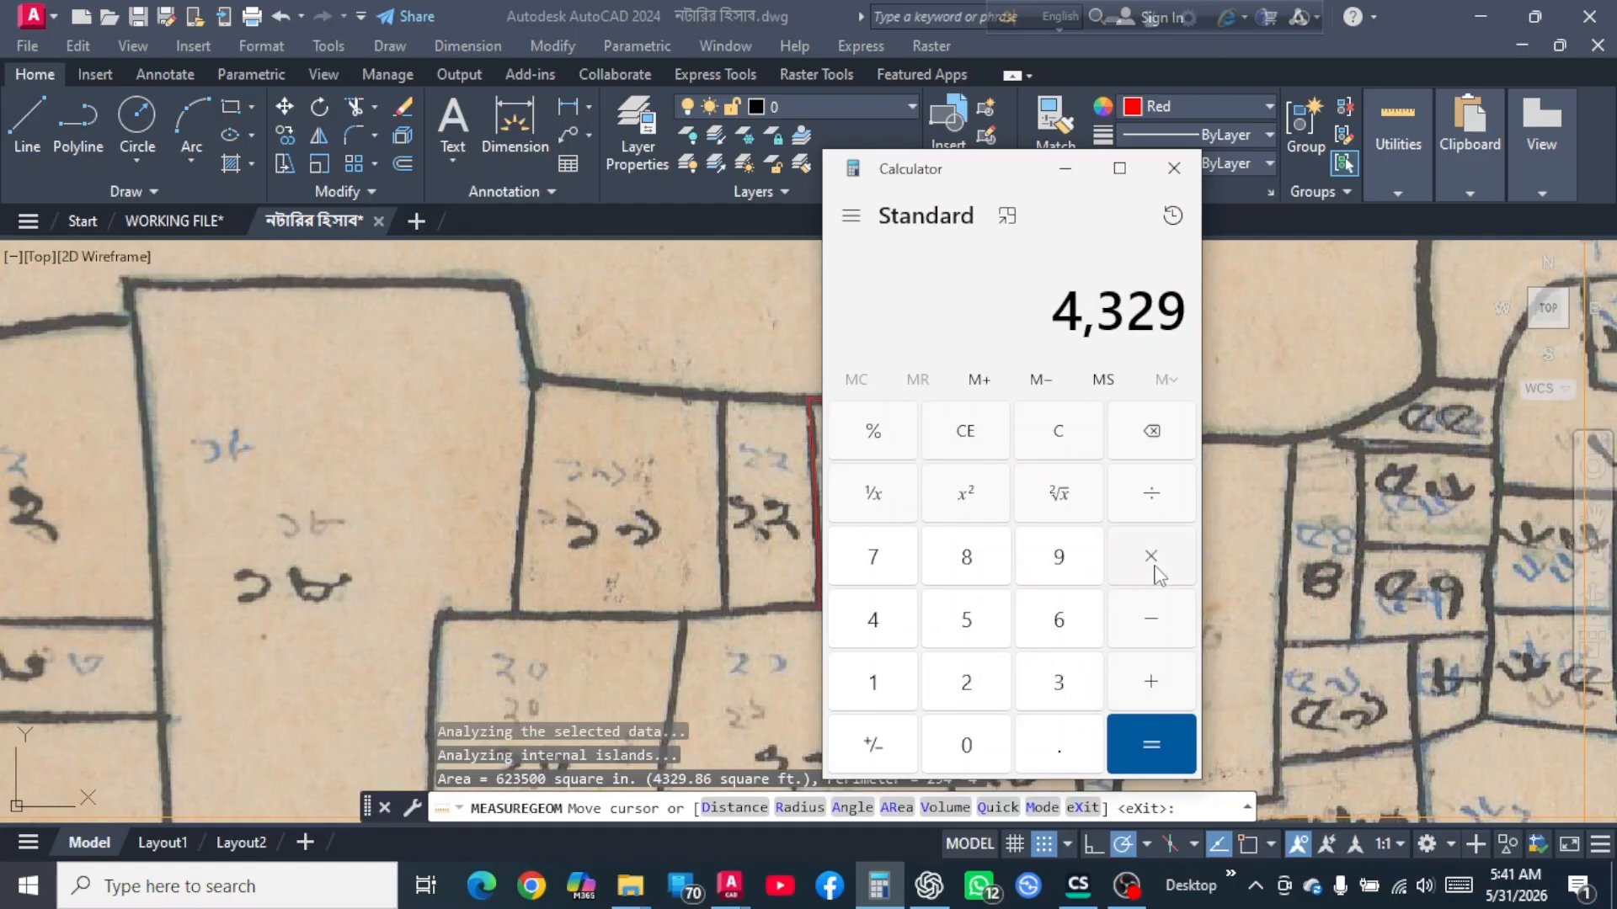
left_click(1063, 746)
left_click(993, 560)
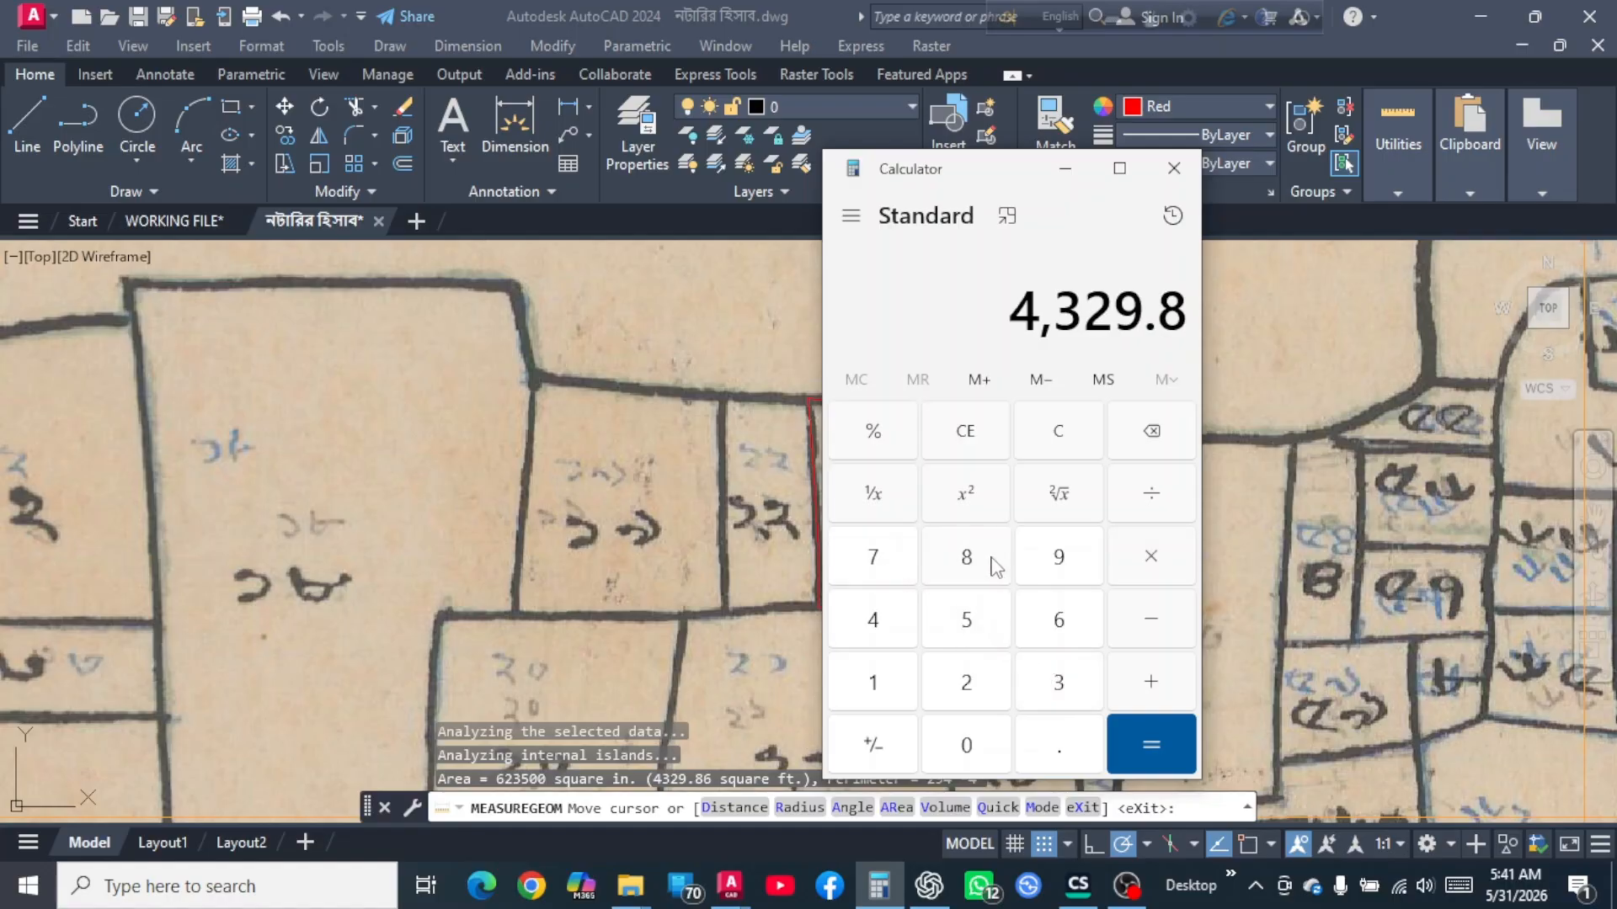
left_click(1088, 620)
left_click(1162, 499)
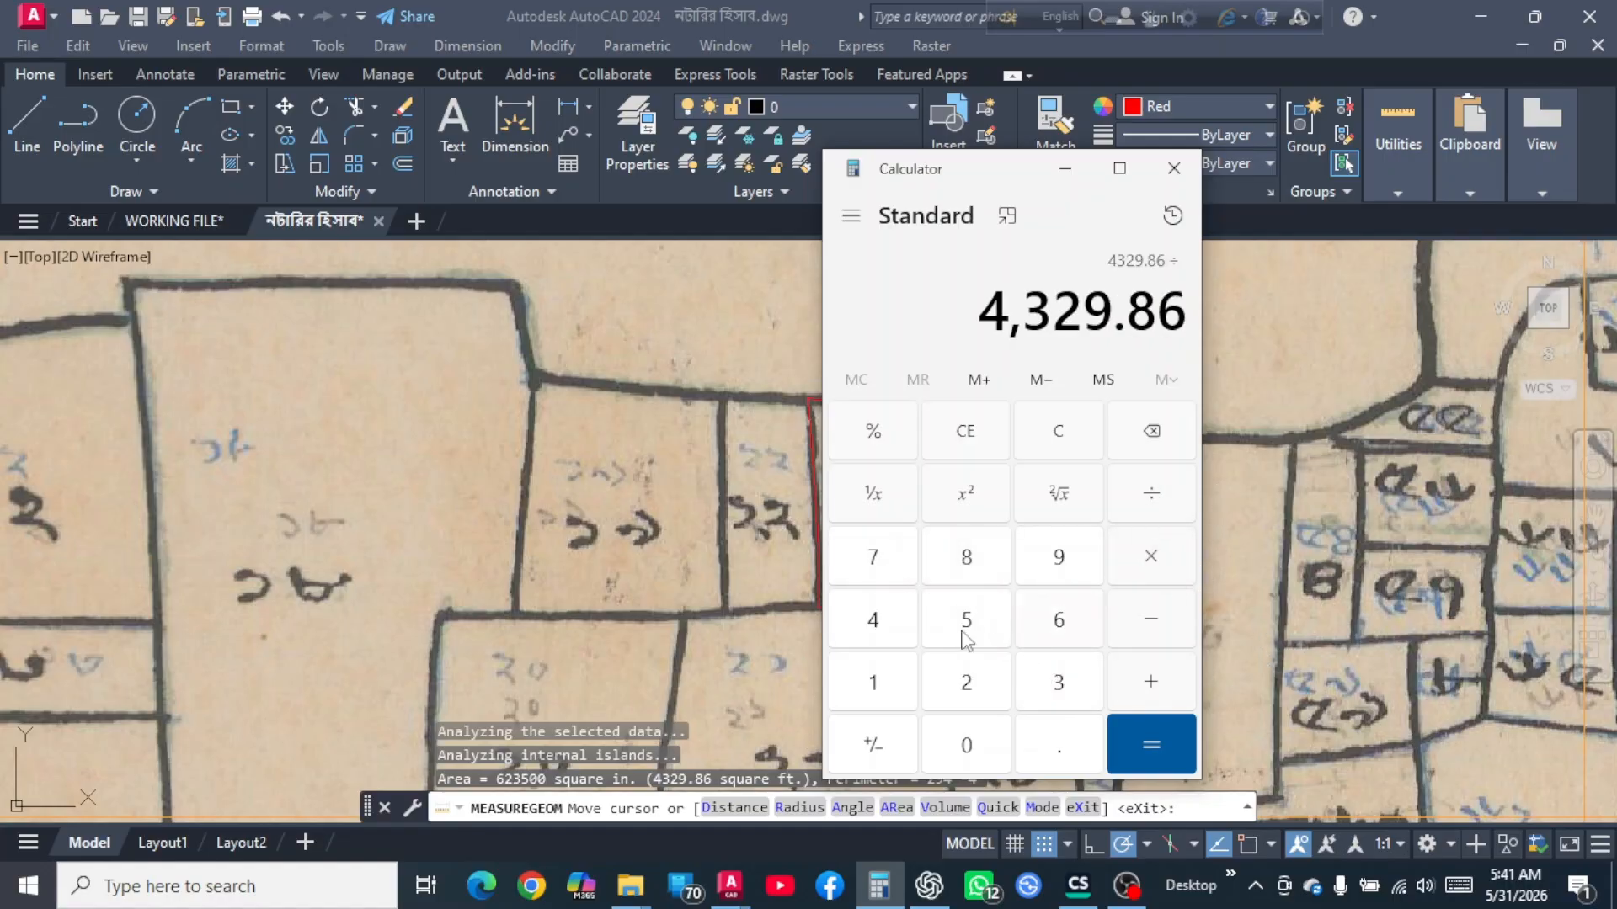
left_click(875, 633)
left_click(1063, 684)
left_click(970, 623)
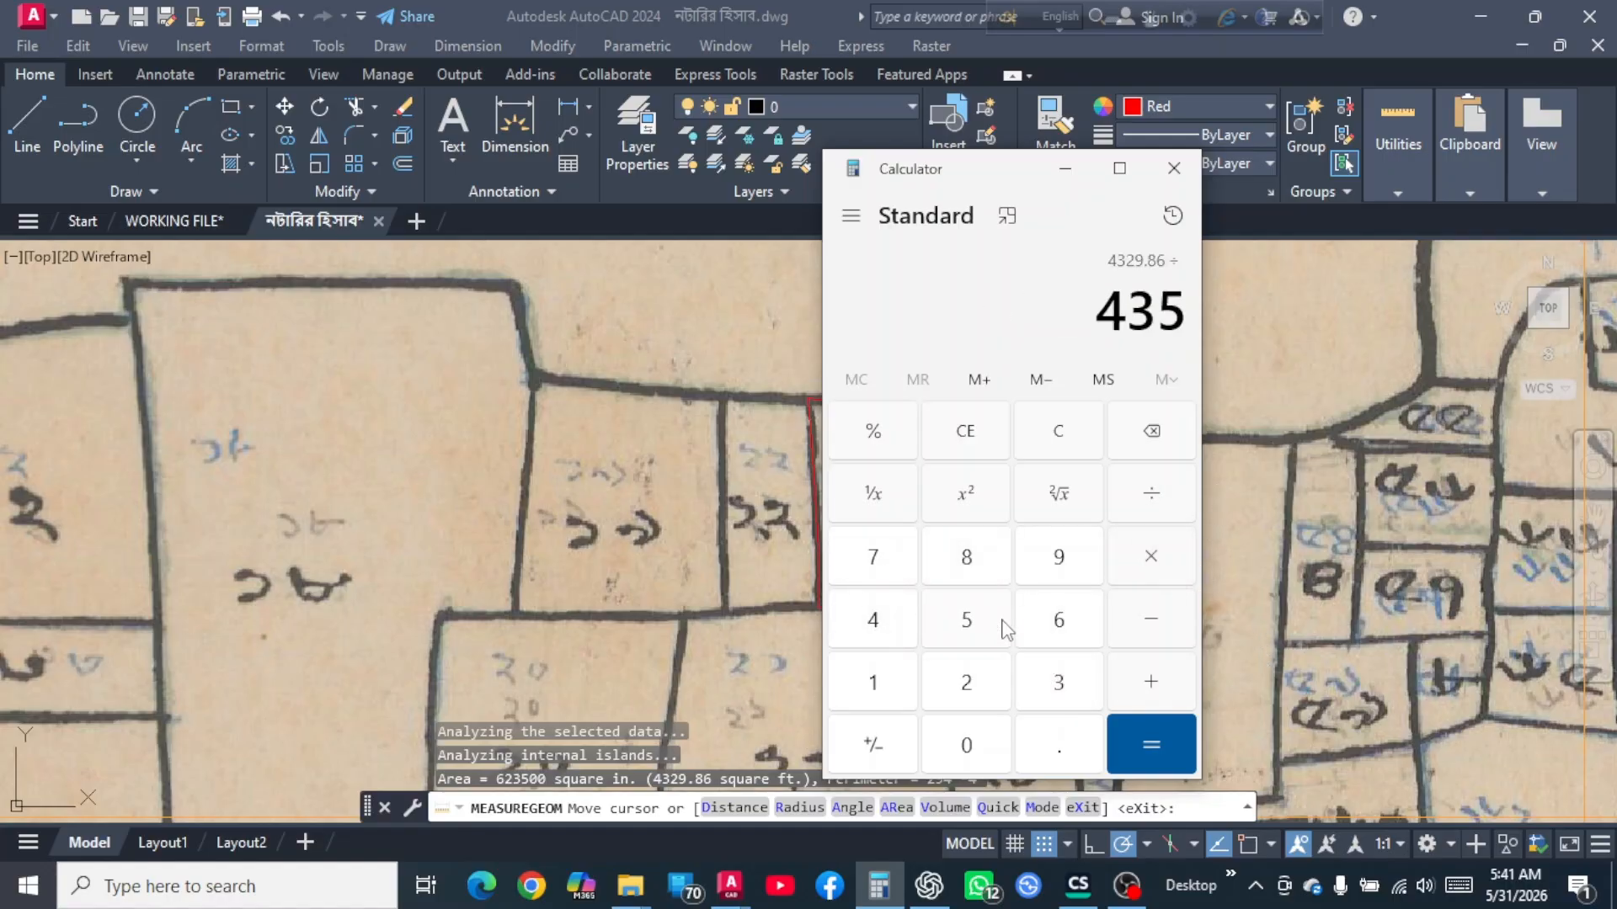
left_click(1062, 754)
left_click(1062, 625)
left_click(1155, 743)
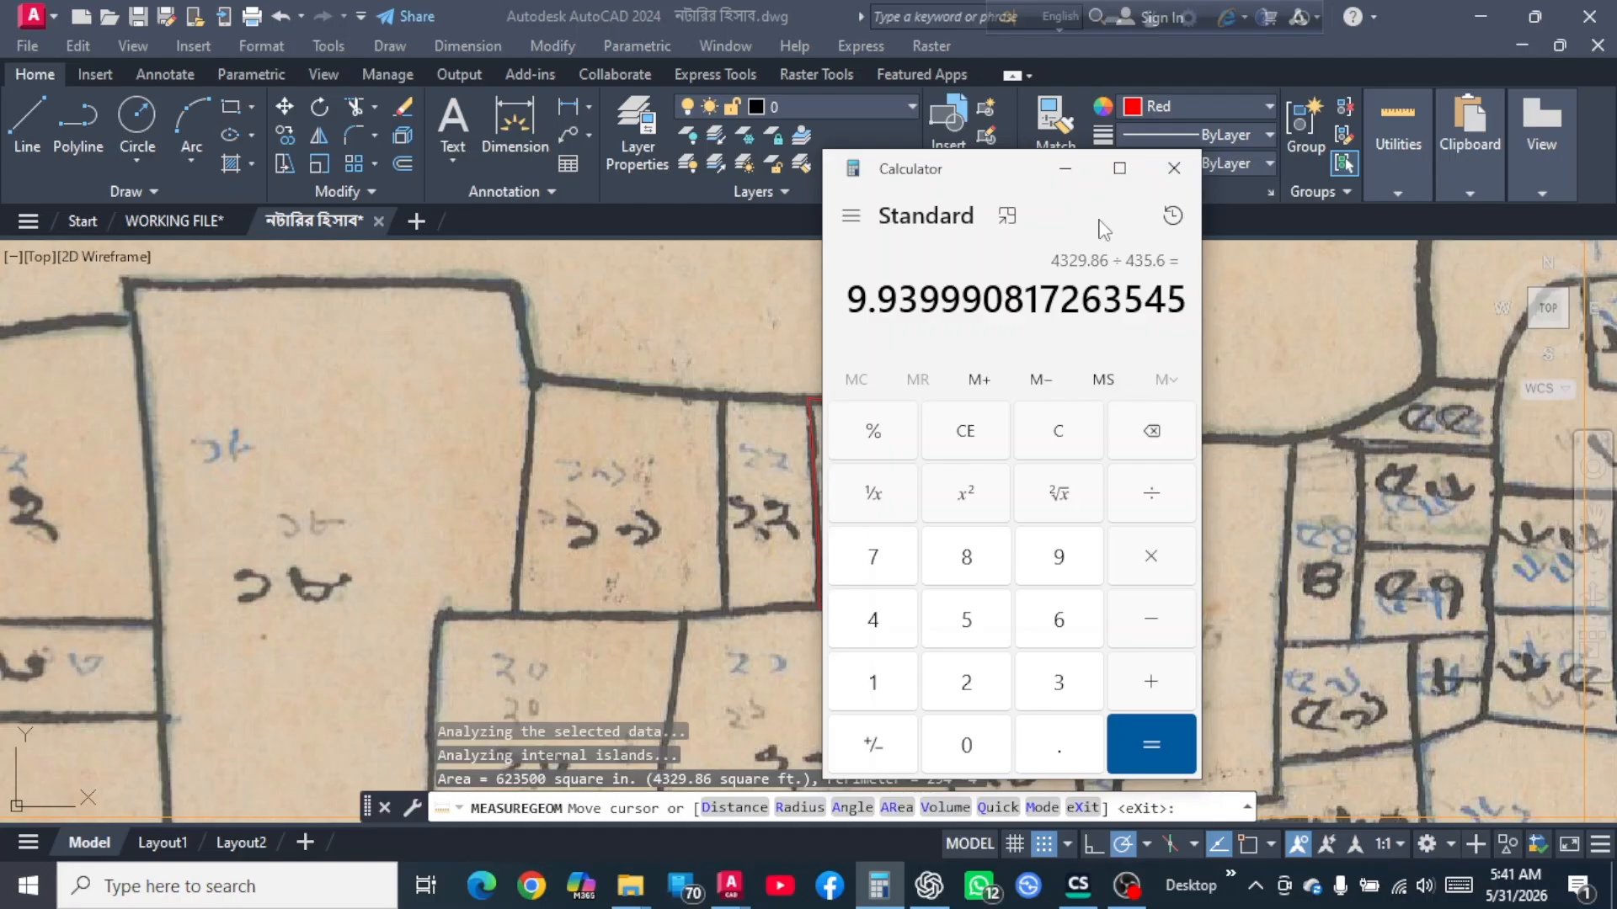
left_click(1175, 169)
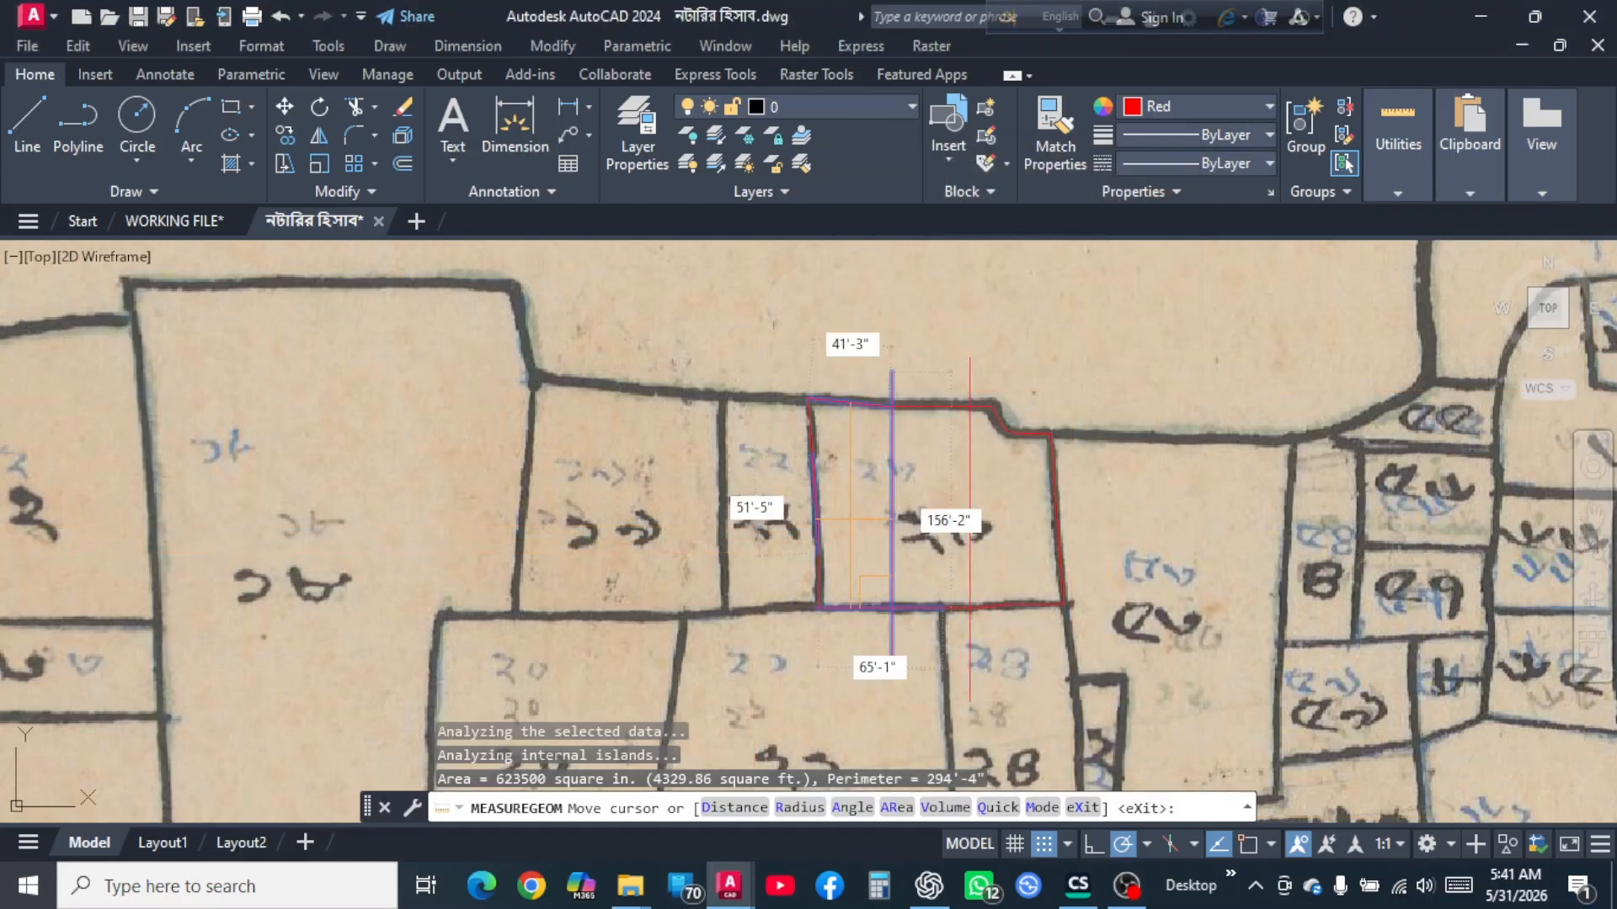
Measure the areas of plot ২৩'s western portion and middle portion with the quick Measure tool.
left_click(852, 522)
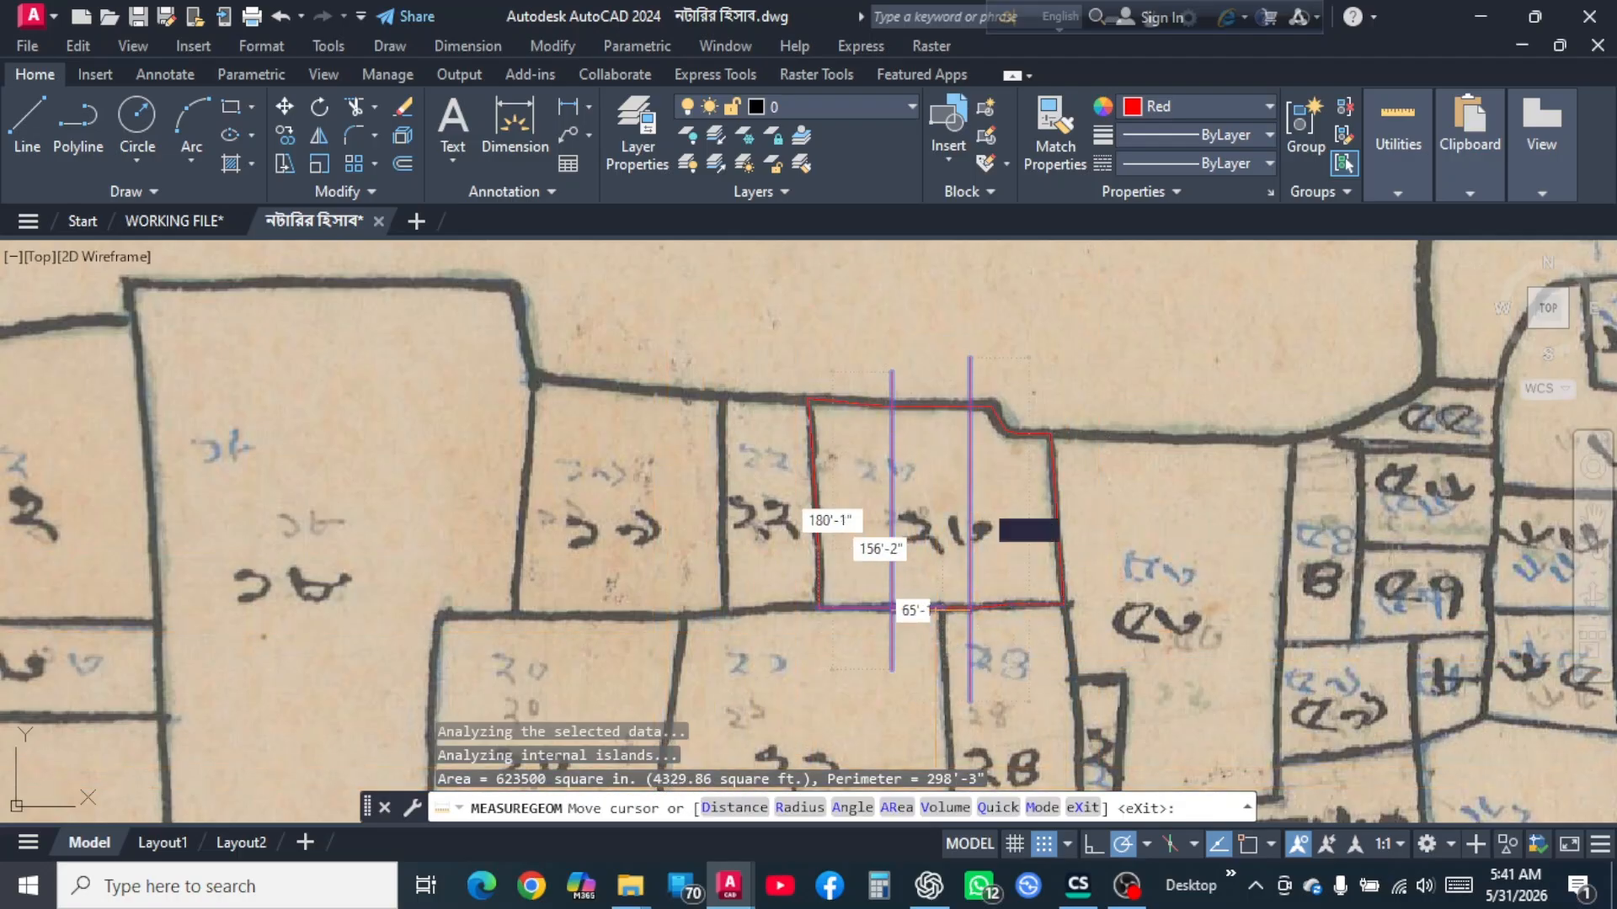
scroll(974, 683, "up", 3)
scroll(974, 734, "down", 3)
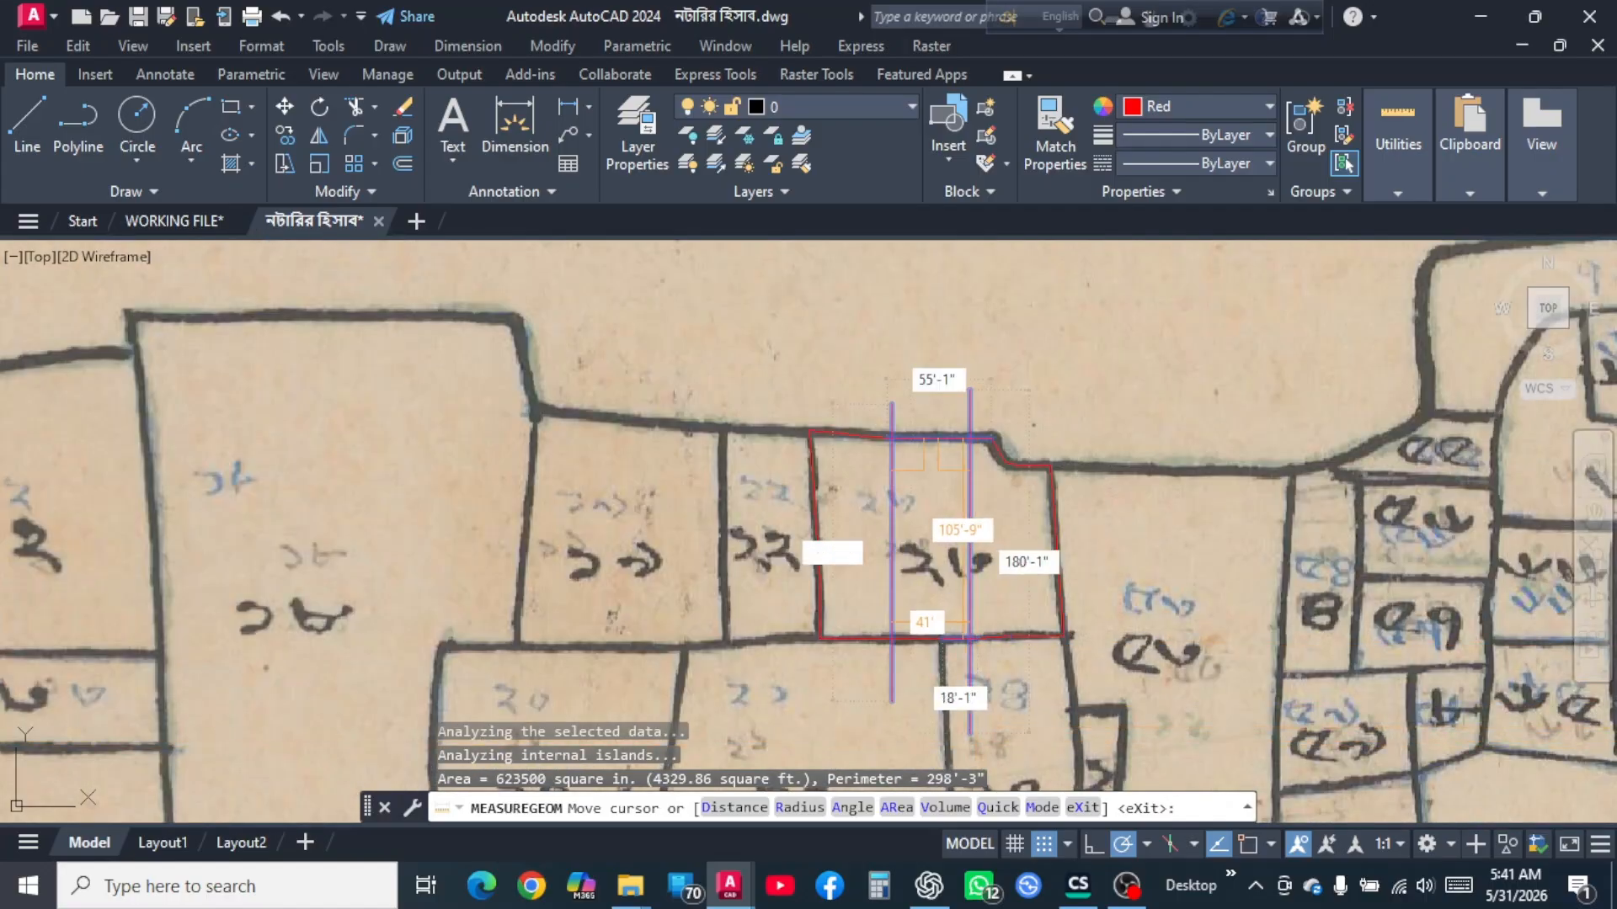
left_click(931, 581)
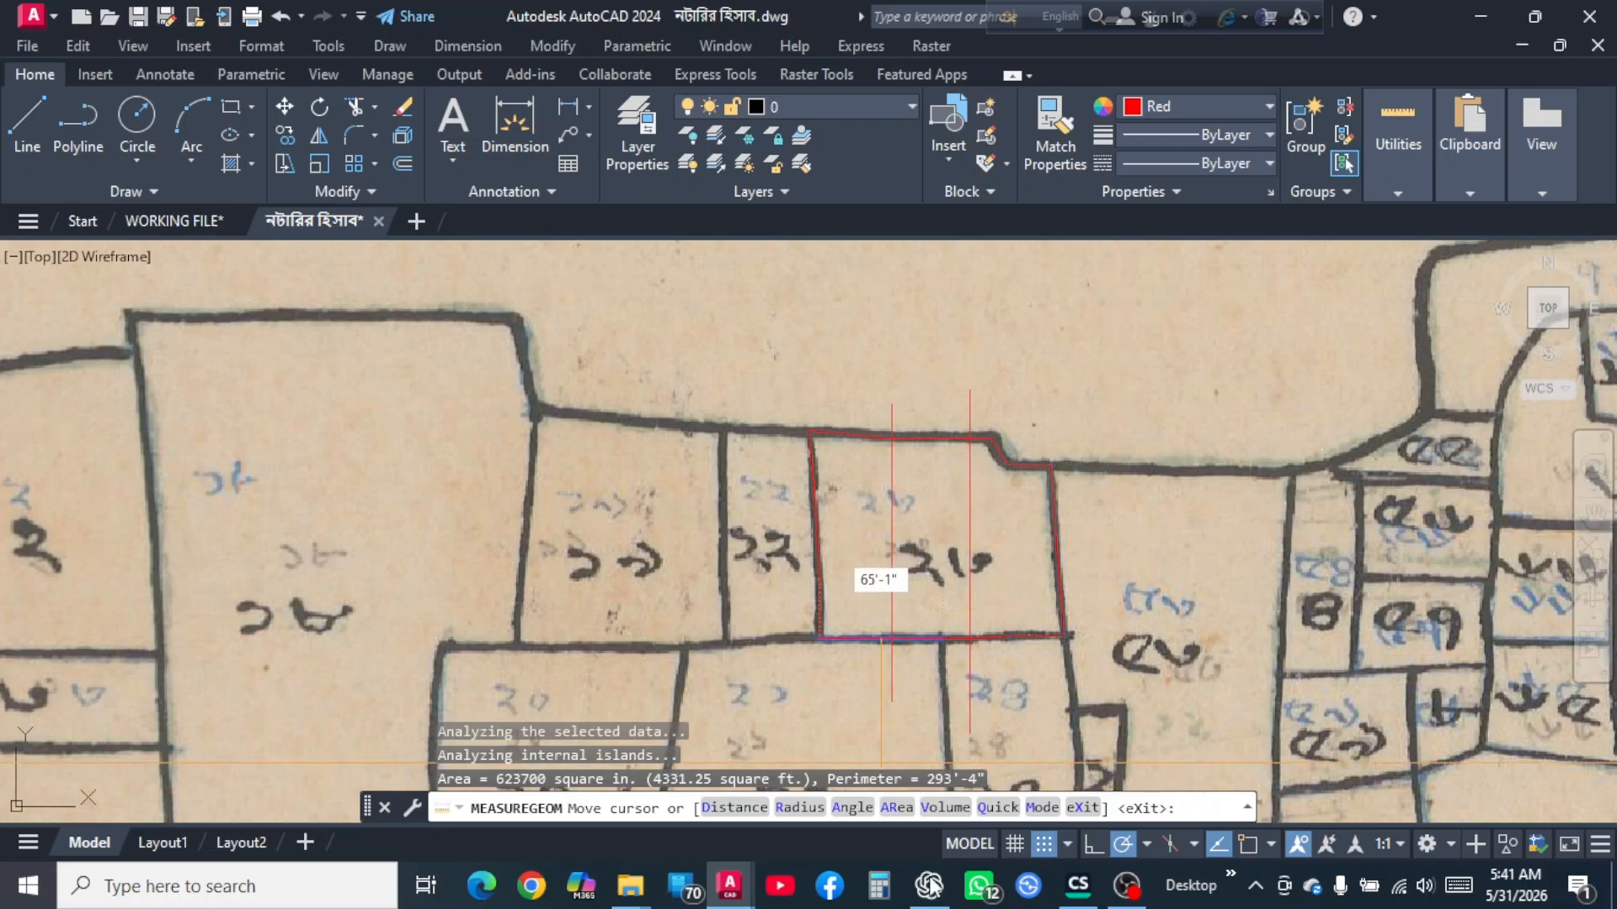
Check the owners' shares in the khatian document and measure the area of plot ২৩'s middle portion again.
left_click(1078, 884)
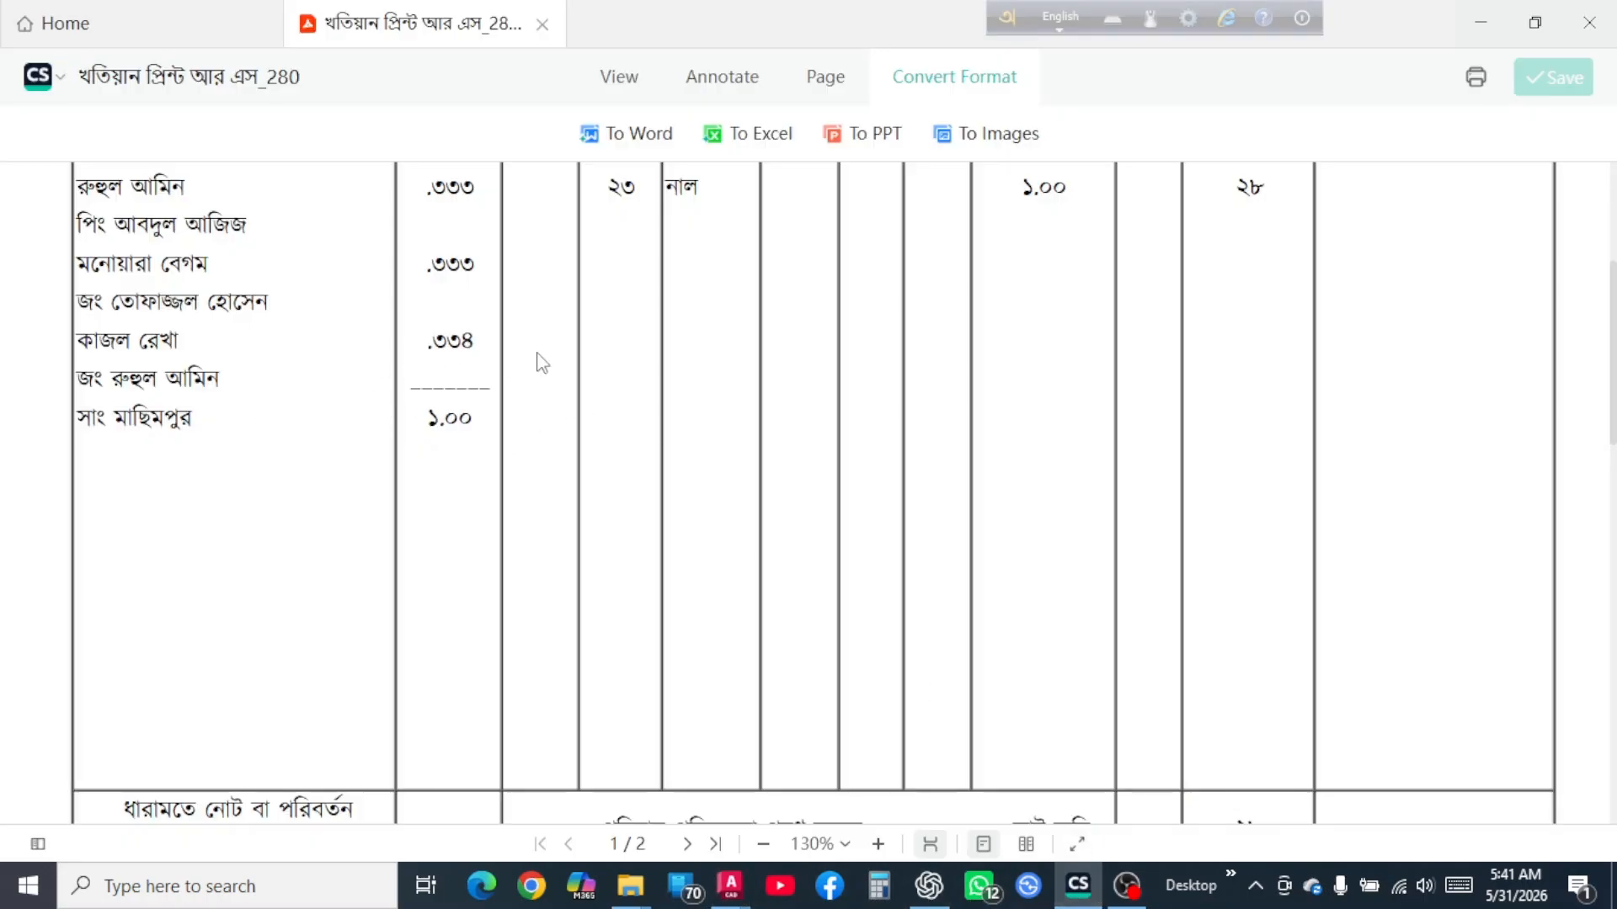
left_click(1078, 884)
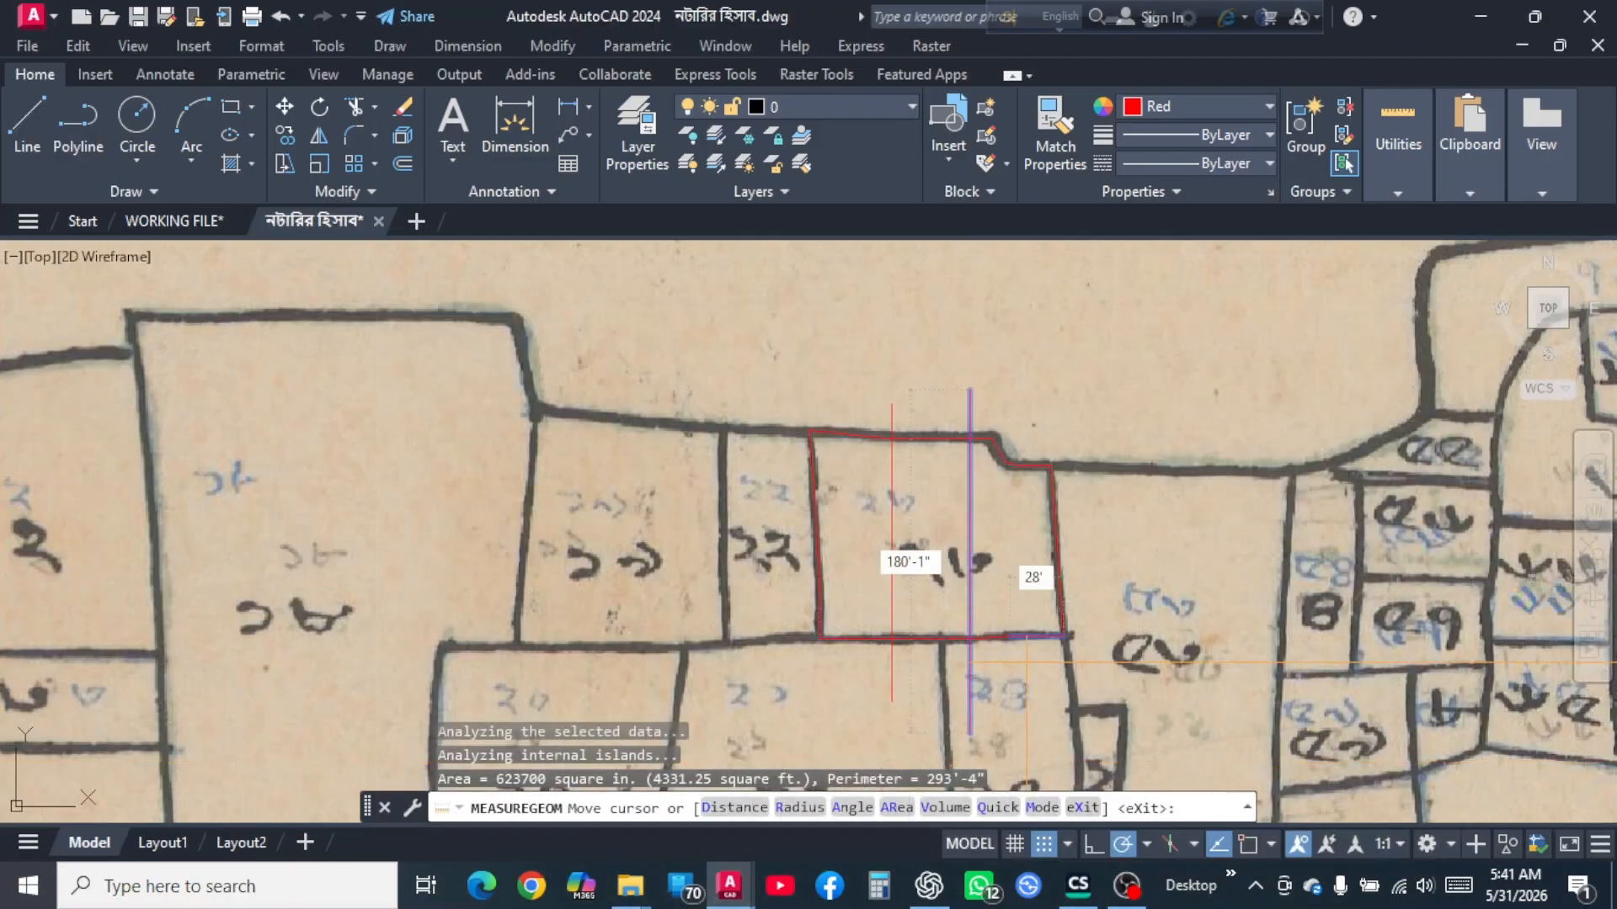
scroll(959, 616, "up", 4)
left_click(919, 628)
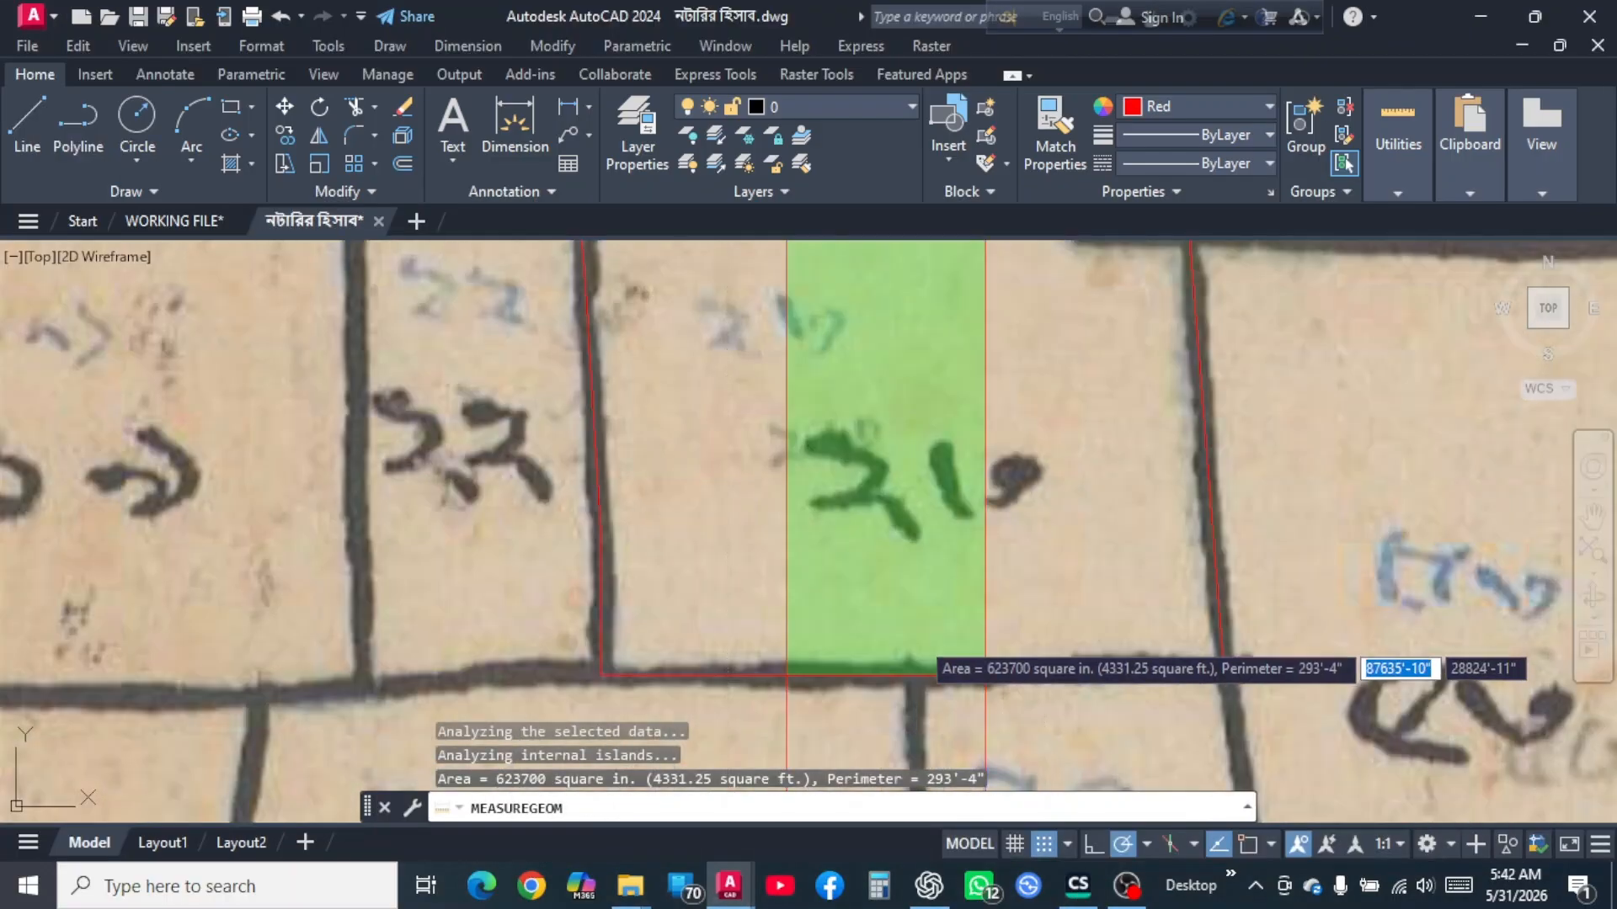
Divide the middle portion's area of 4331.25 square feet by 435.6 in the calculator, and close it.
left_click(879, 885)
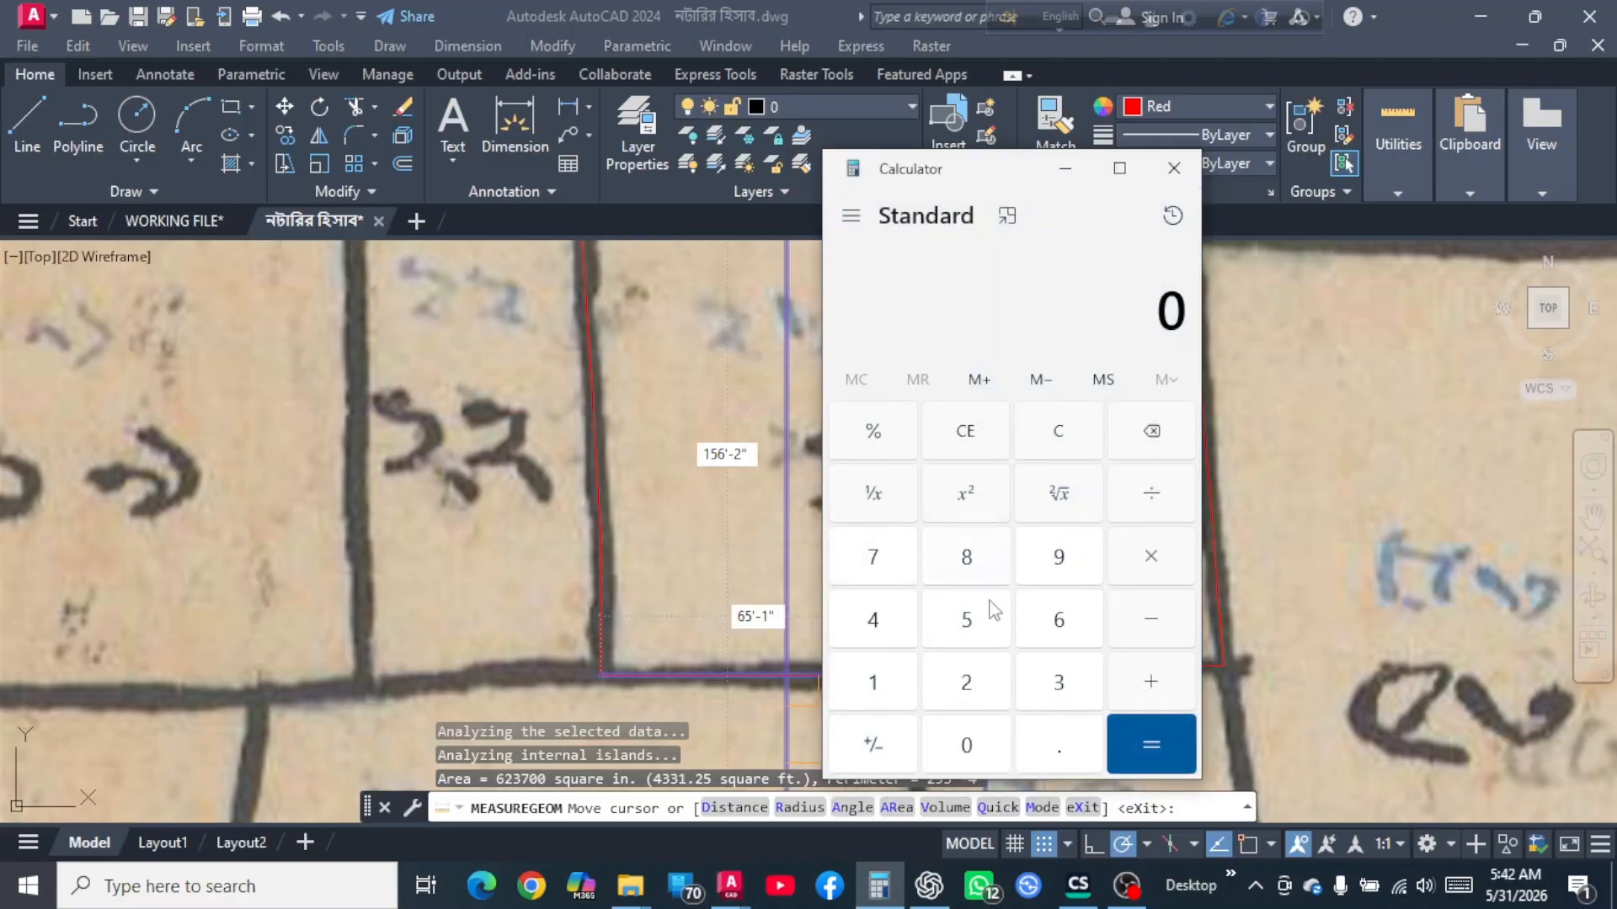
left_click(870, 625)
left_click(1069, 684)
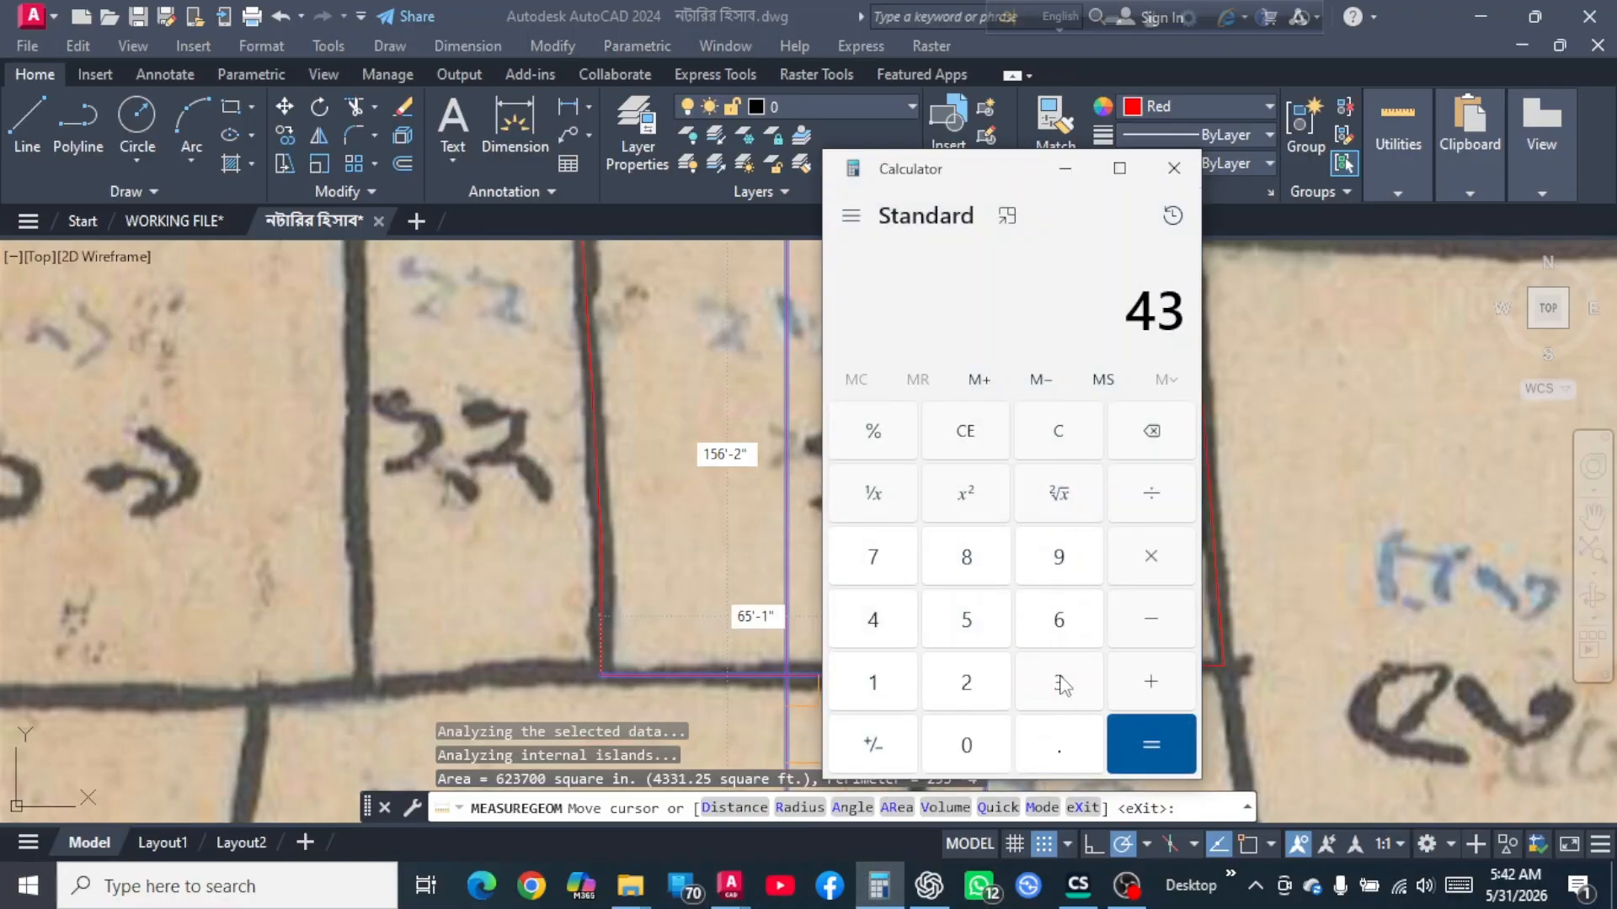
left_click(1062, 684)
left_click(872, 685)
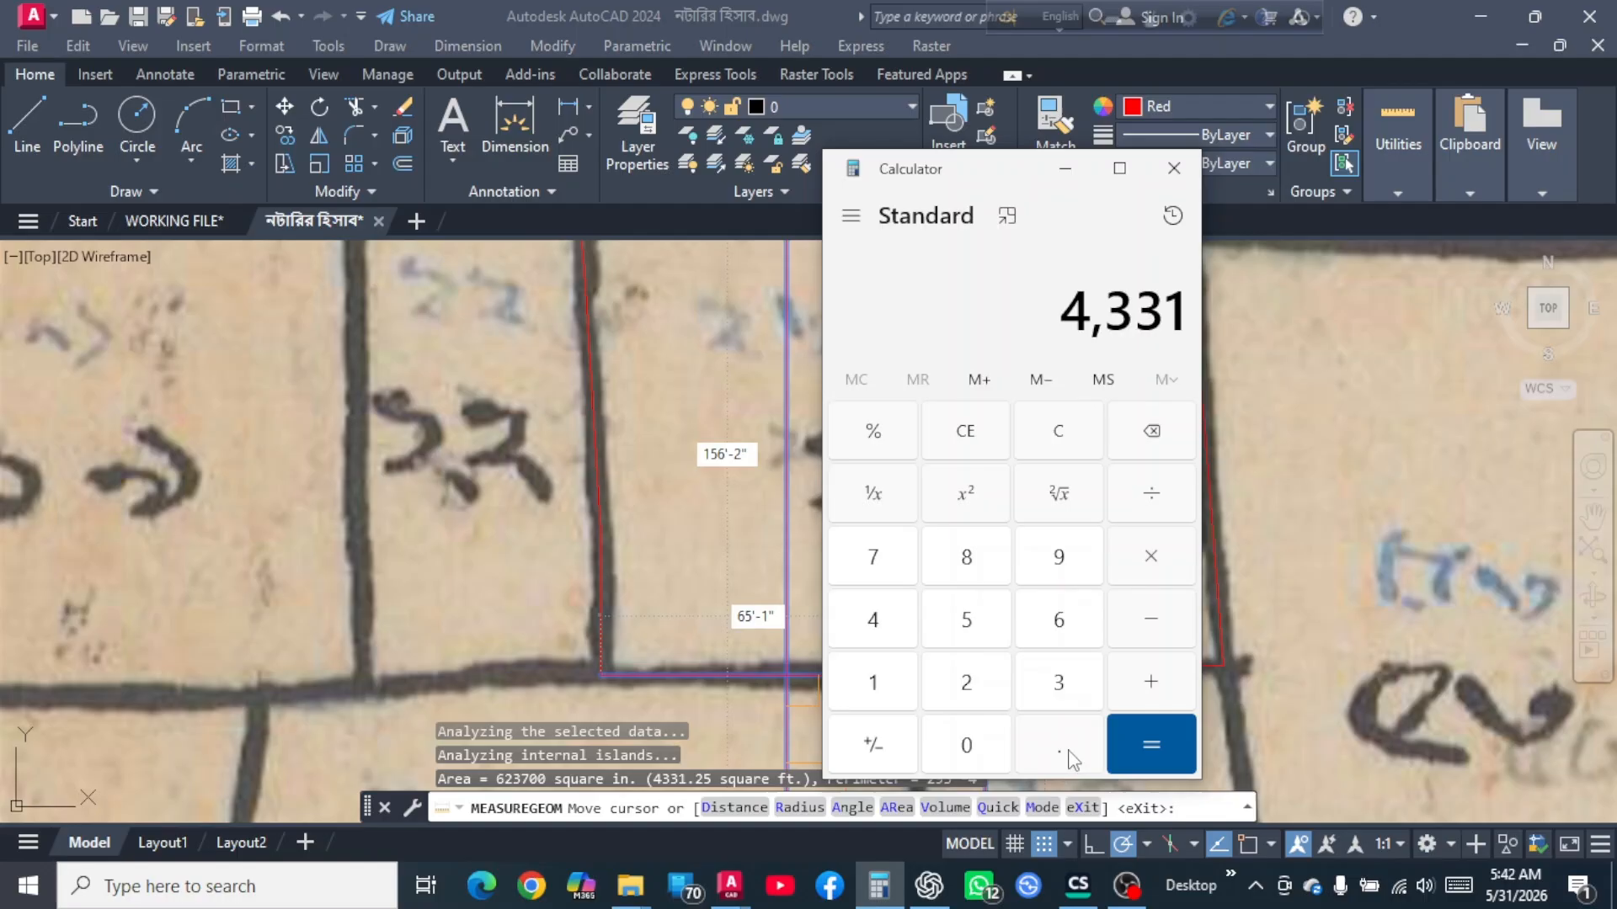
left_click(1067, 751)
left_click(967, 684)
left_click(968, 623)
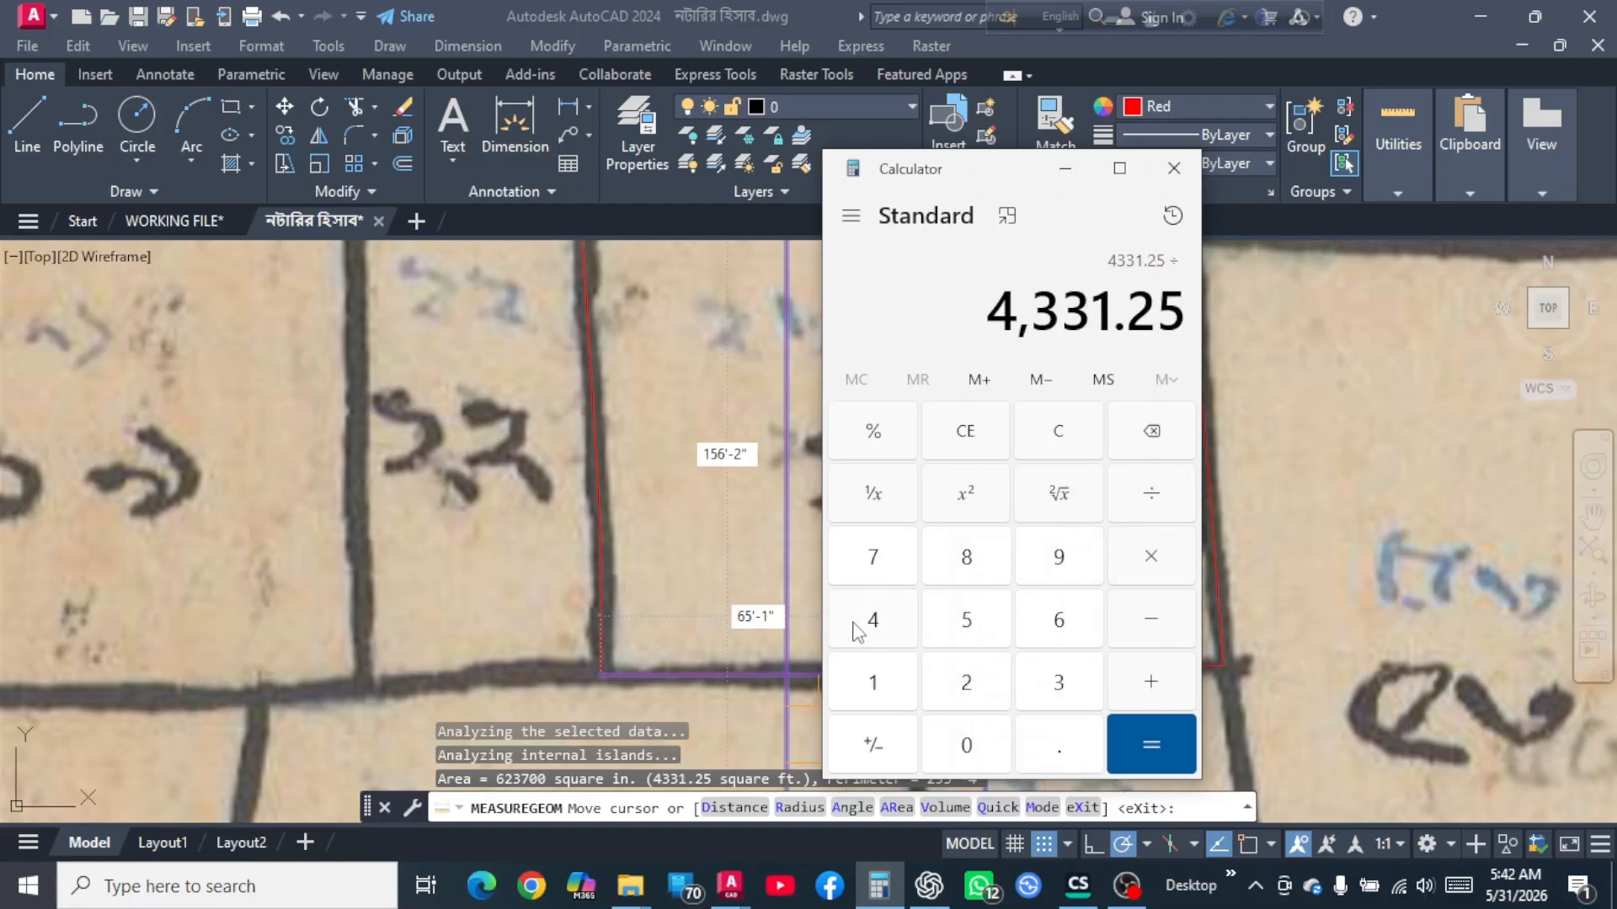
left_click(873, 623)
left_click(1059, 680)
left_click(956, 628)
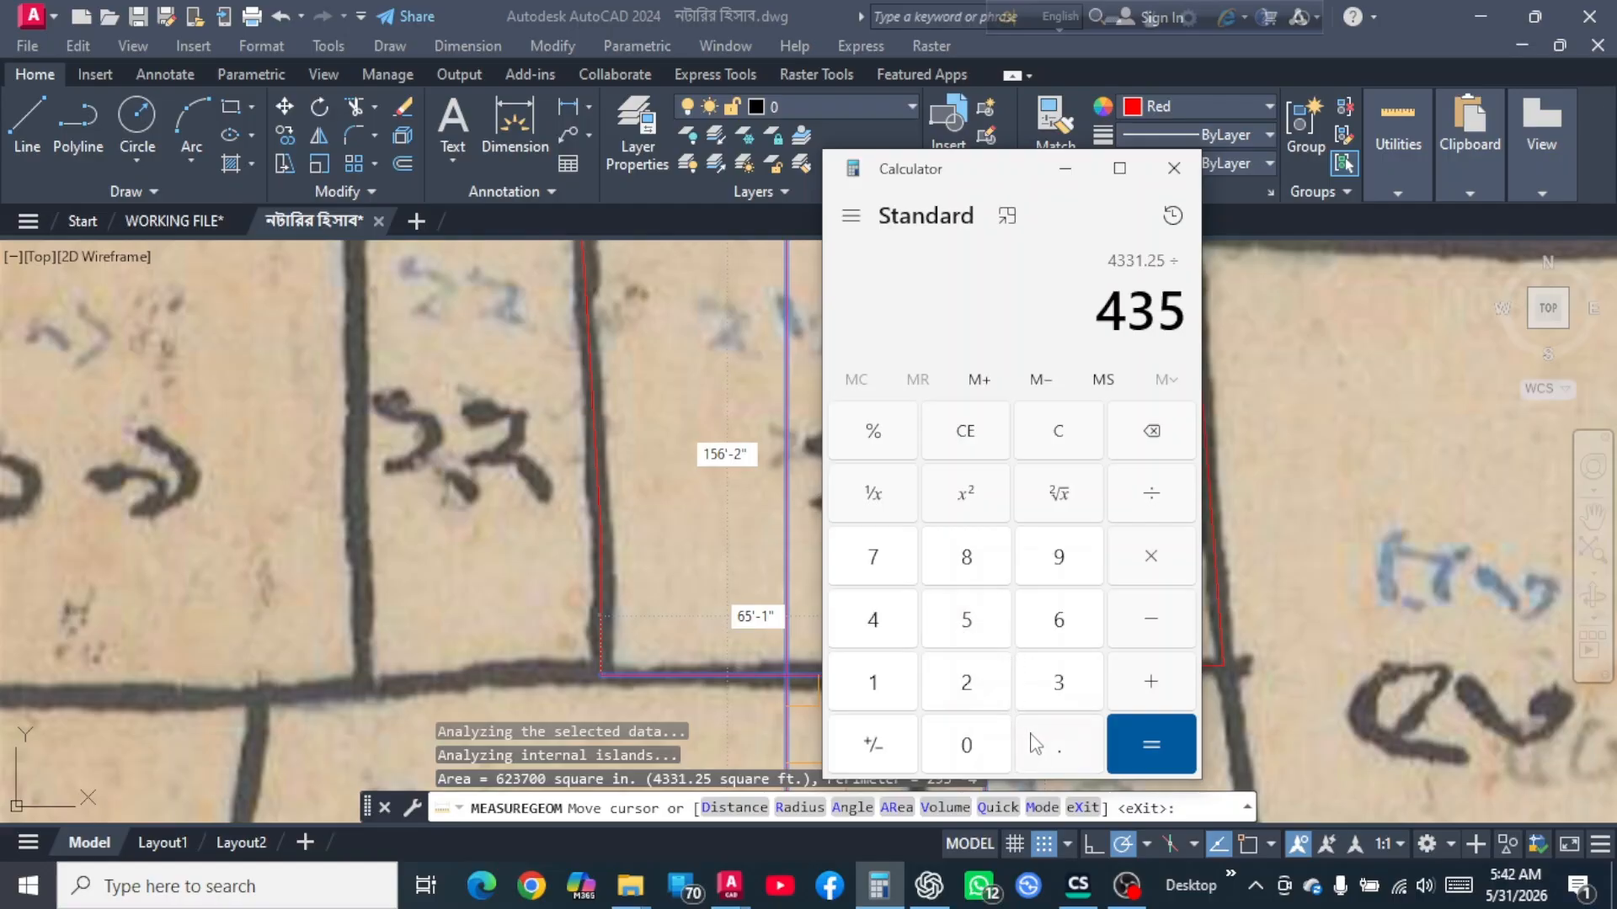
left_click(1036, 745)
left_click(1052, 628)
left_click(1143, 741)
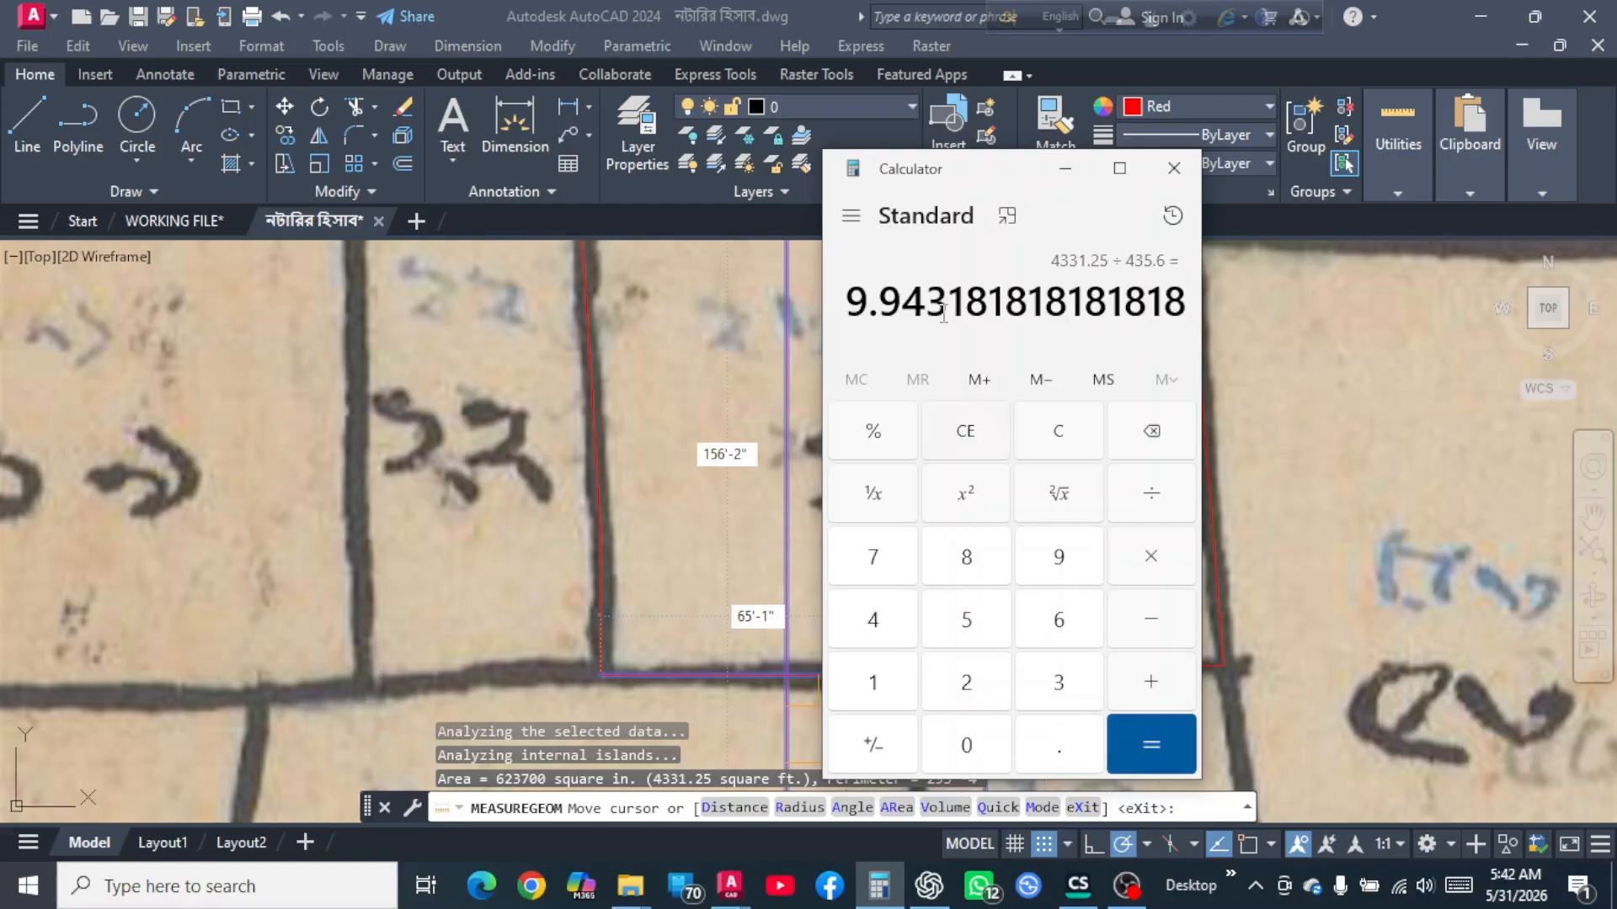
left_click(1173, 169)
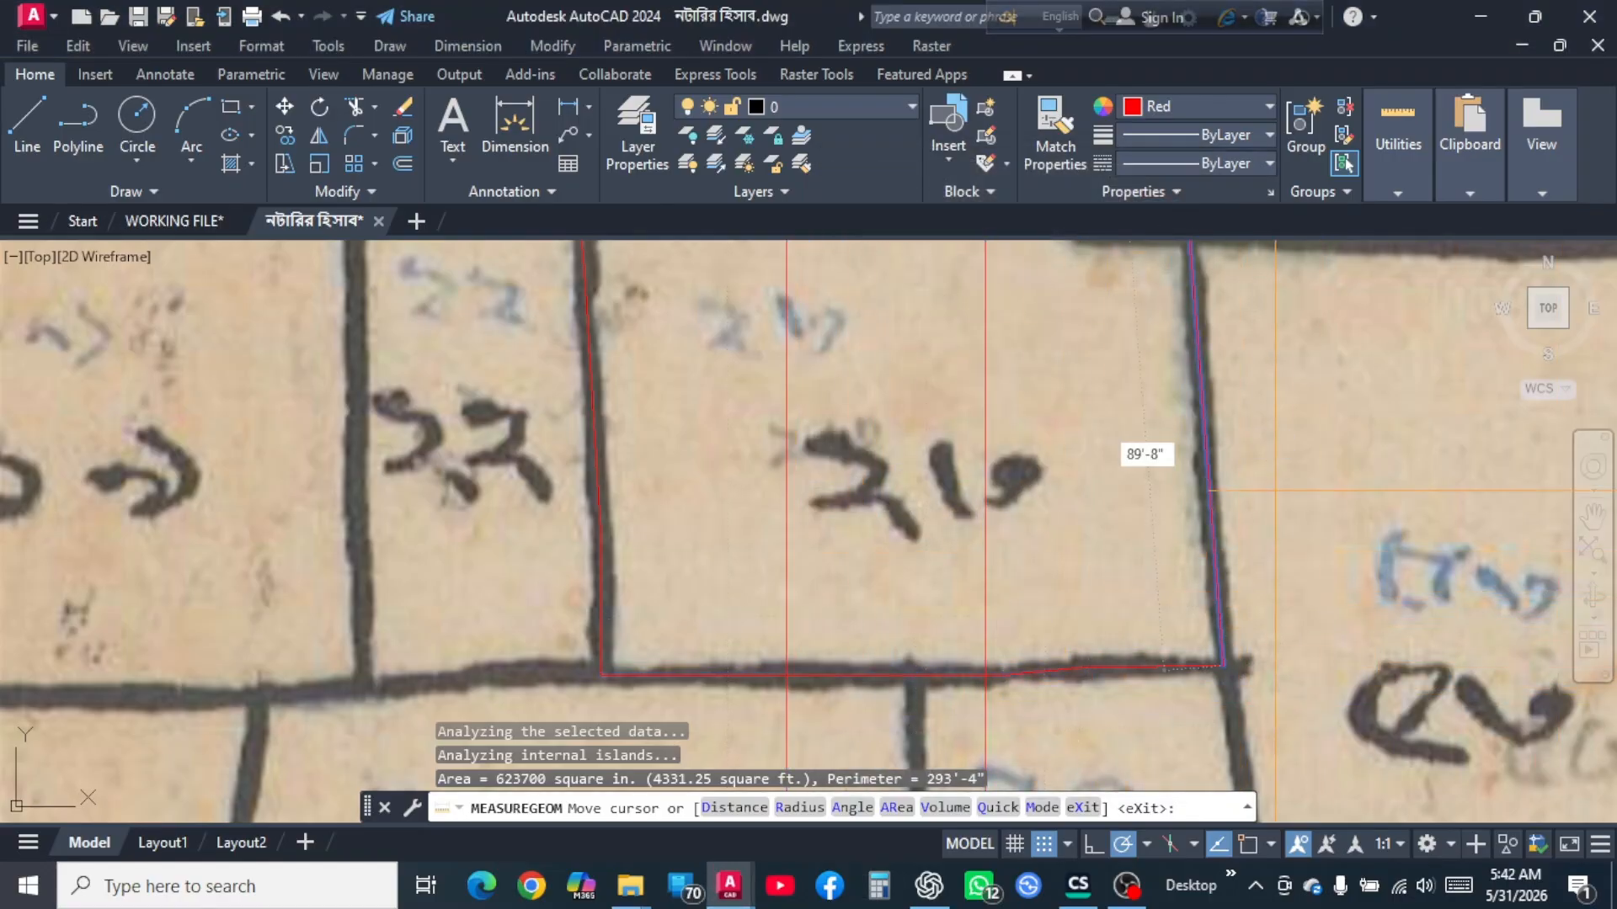
Exit the measurement and delete both vertical dividing lines crossing plot ২৩.
right_click(1100, 526)
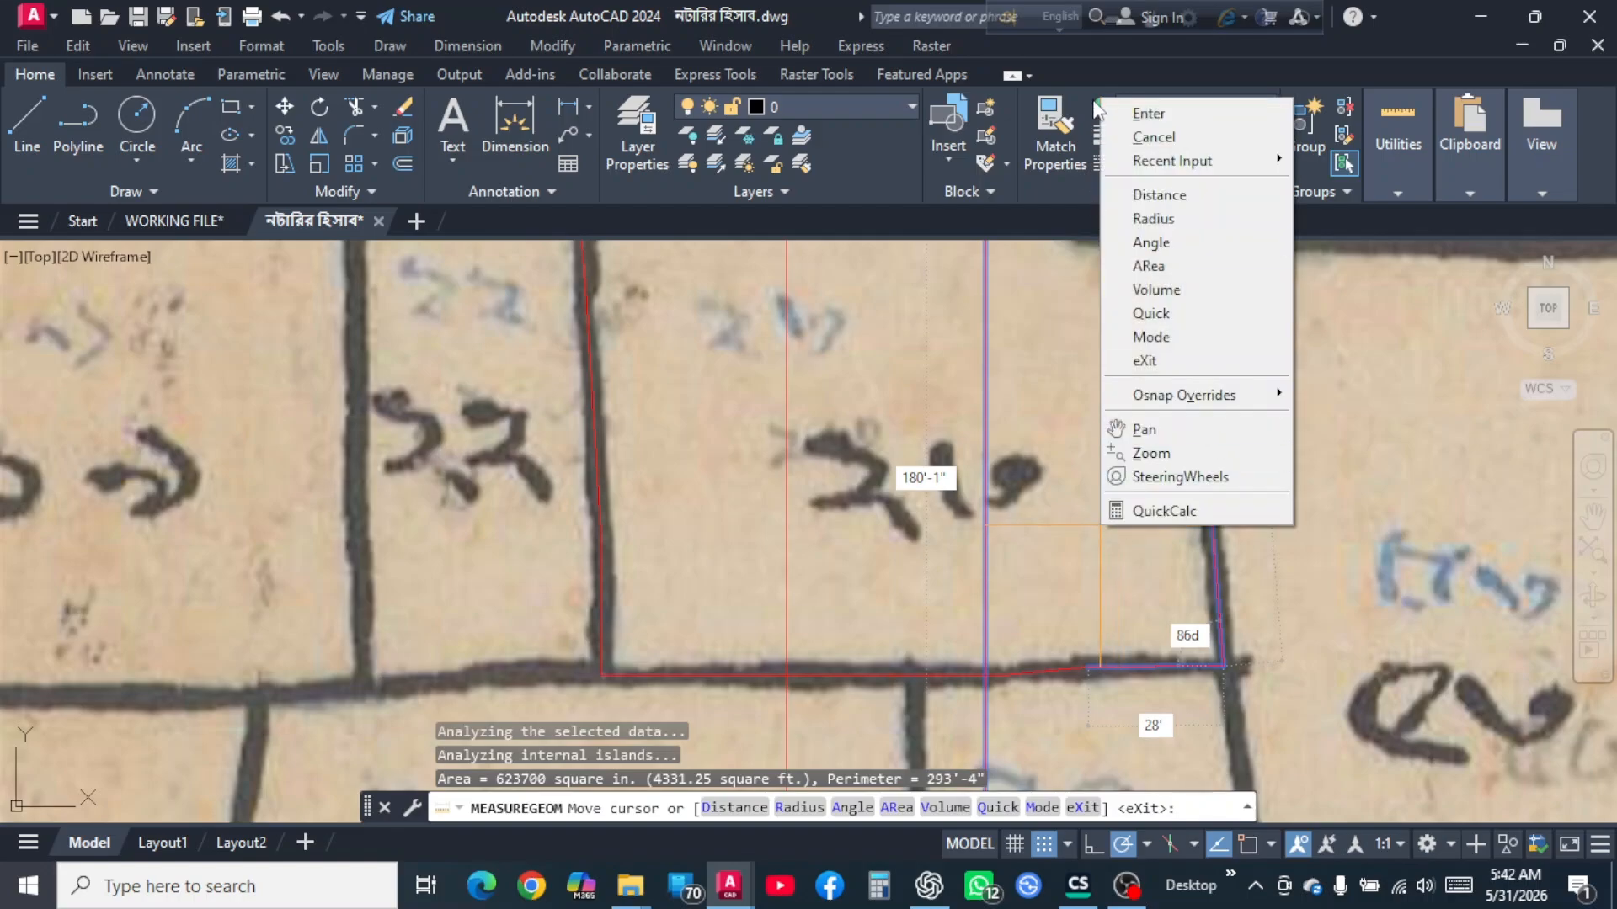
left_click(1154, 136)
scroll(1095, 640, "down", 4)
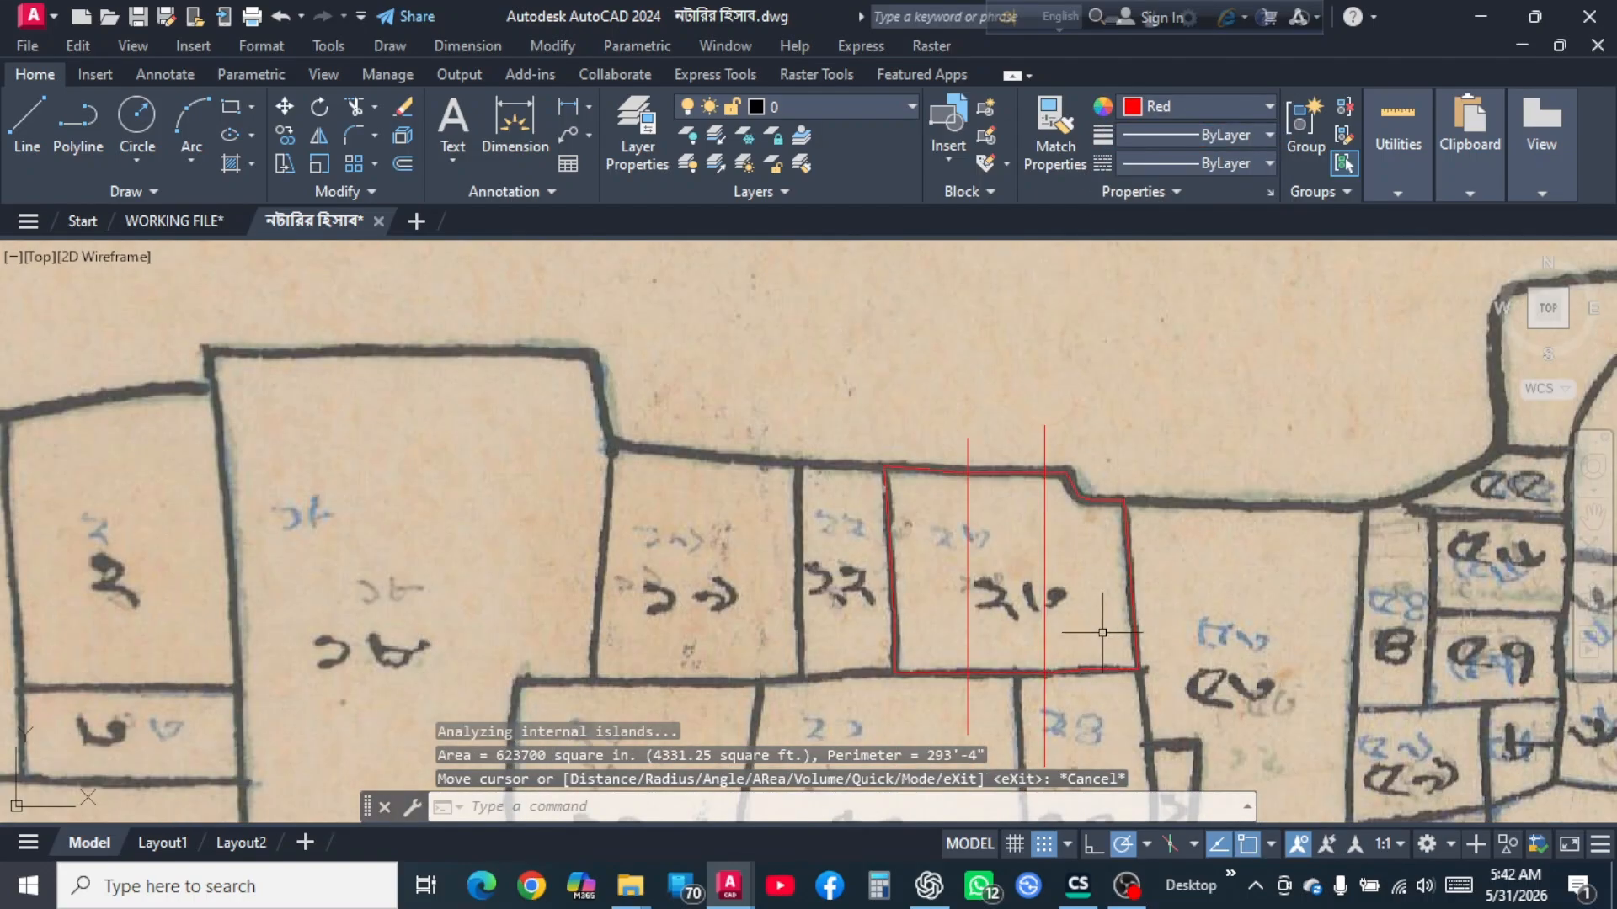
scroll(1035, 692, "up", 2)
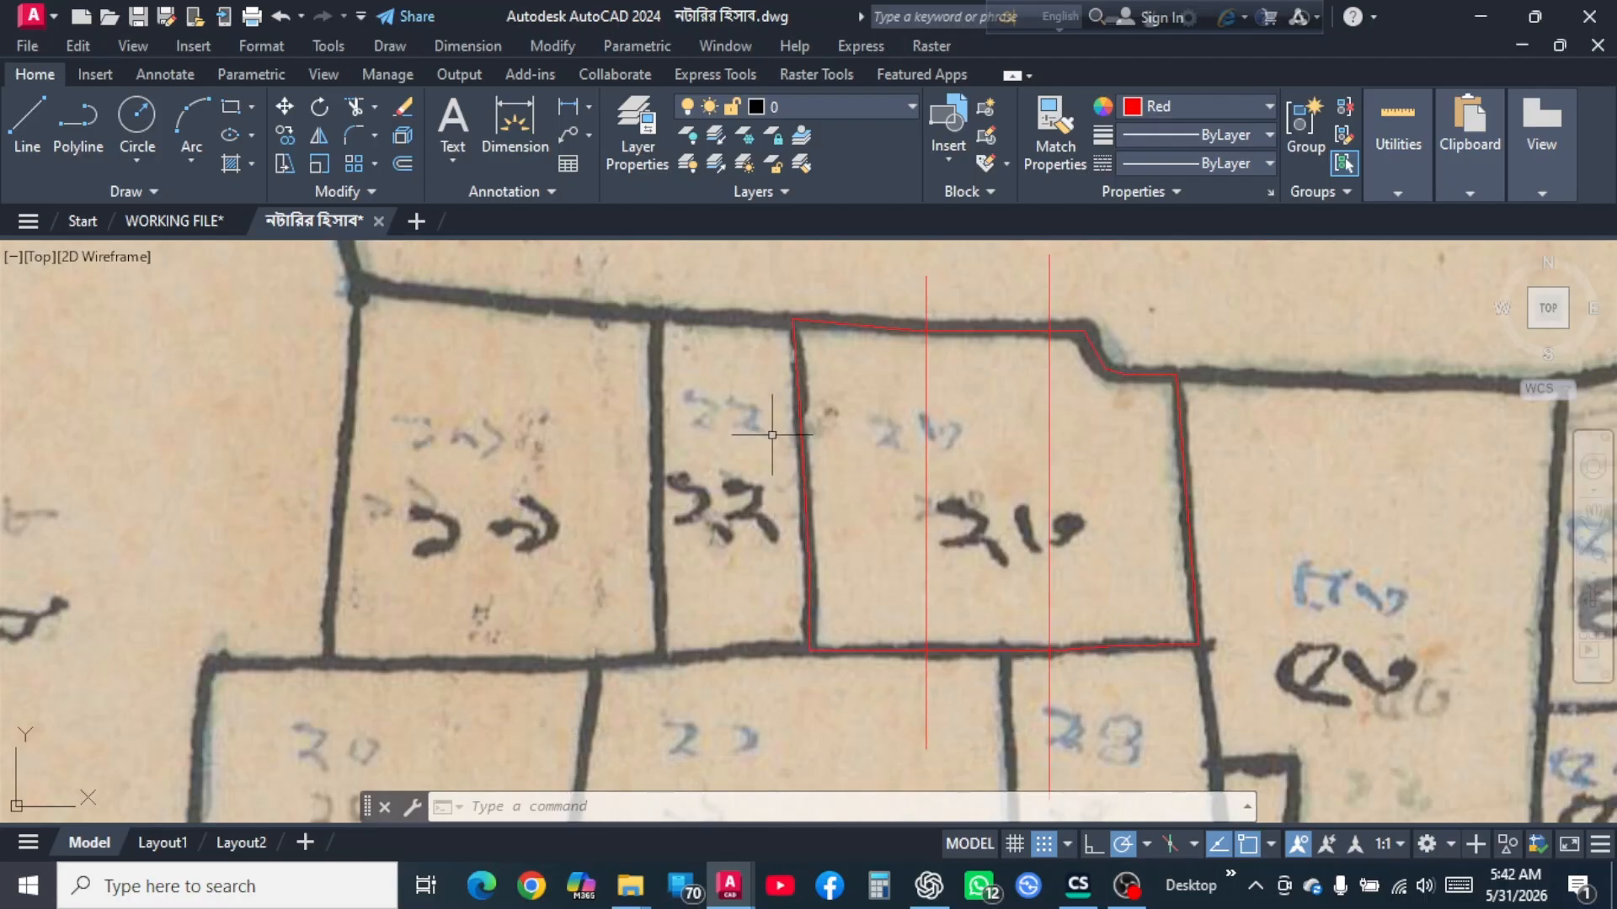
left_click(1081, 482)
left_click(887, 505)
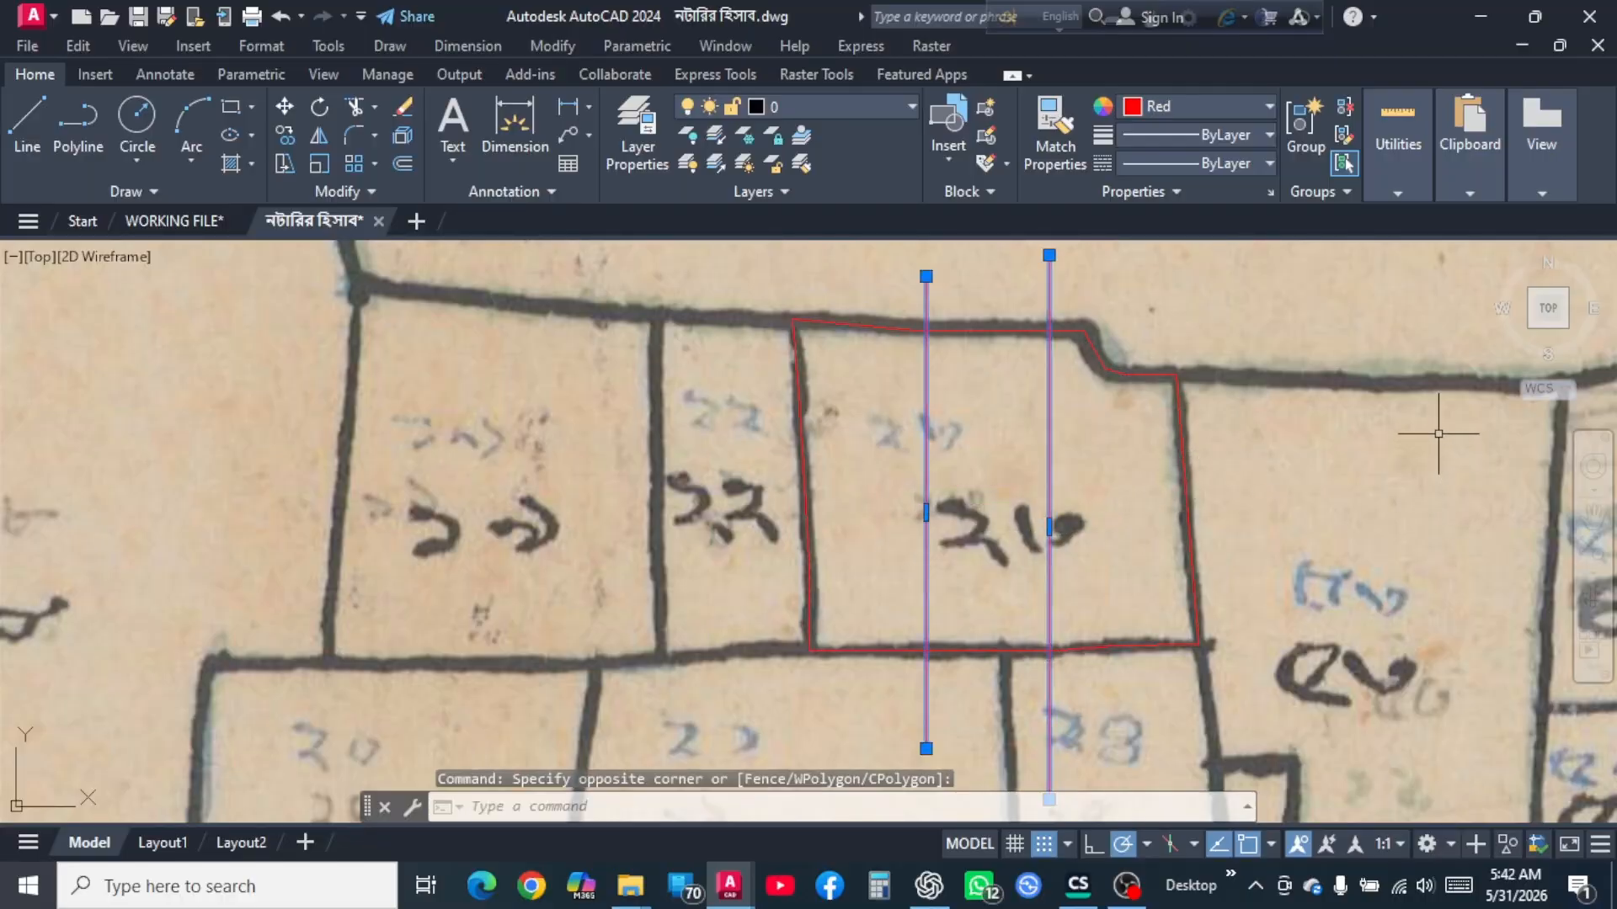
key("Delete")
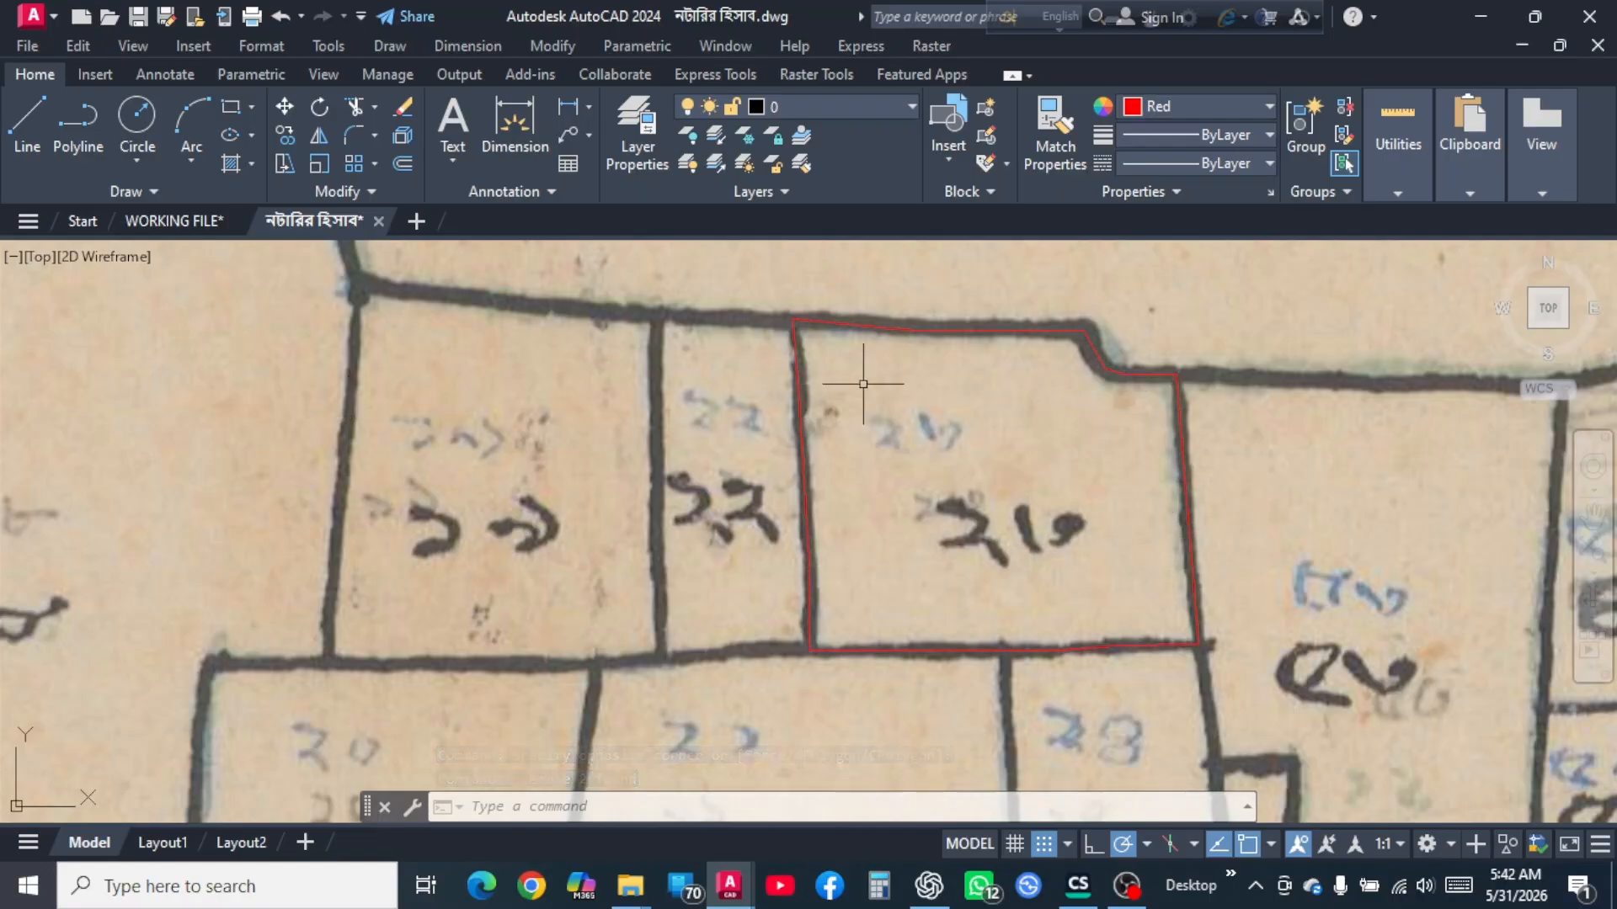
Draw a polyline from the plot junction on plot ২৩'s southern edge to the plot's northeast corner.
left_click(93, 120)
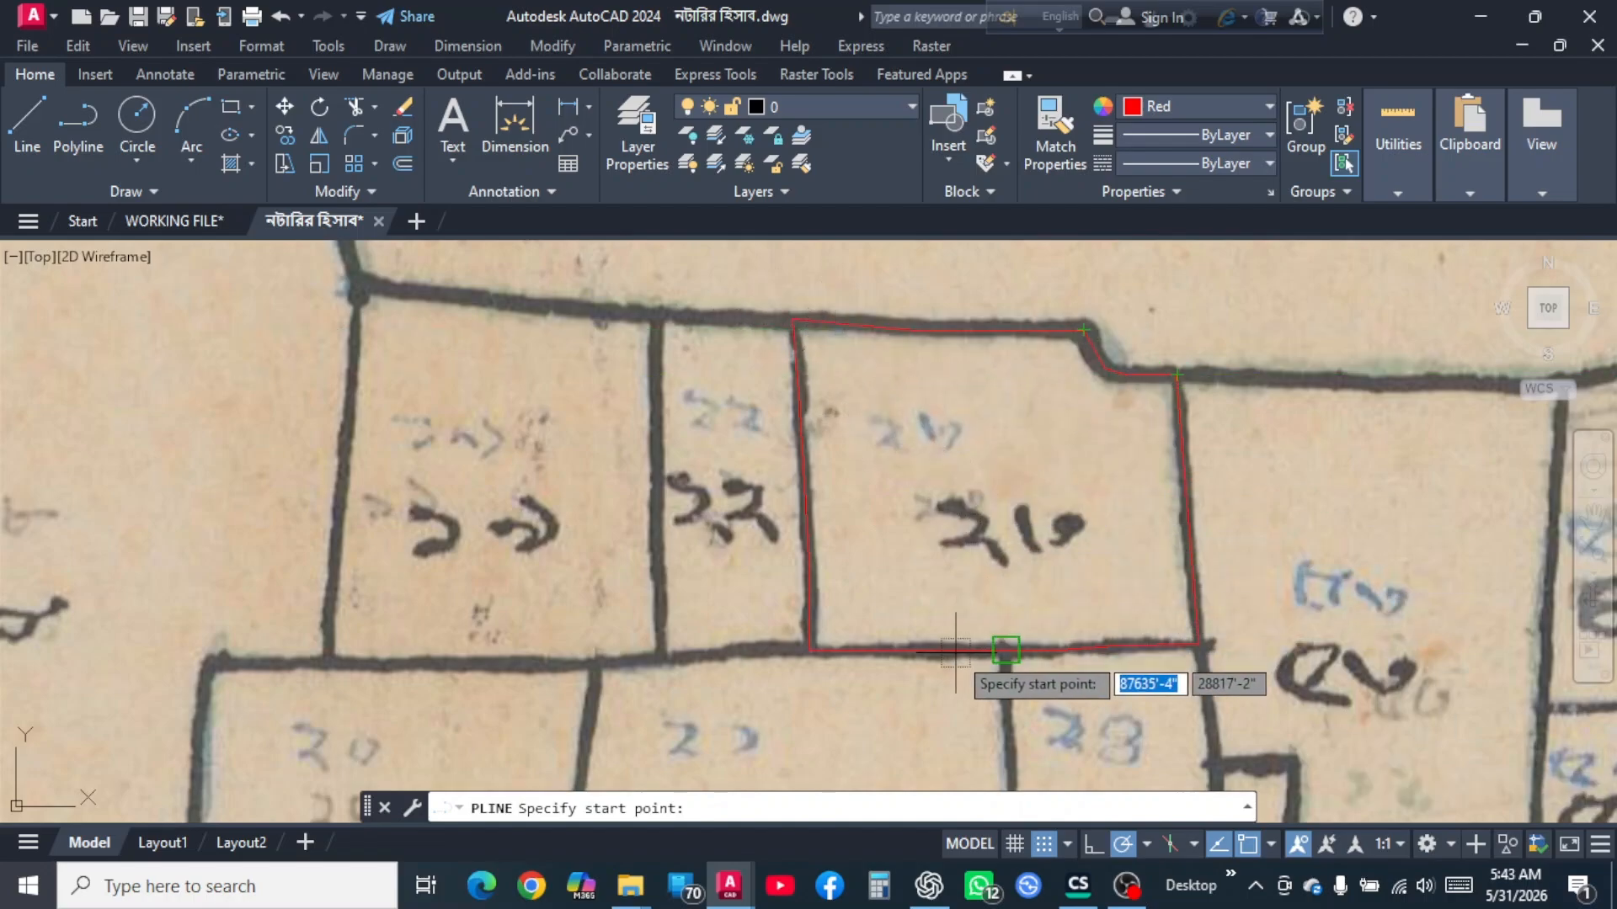
left_click(1005, 649)
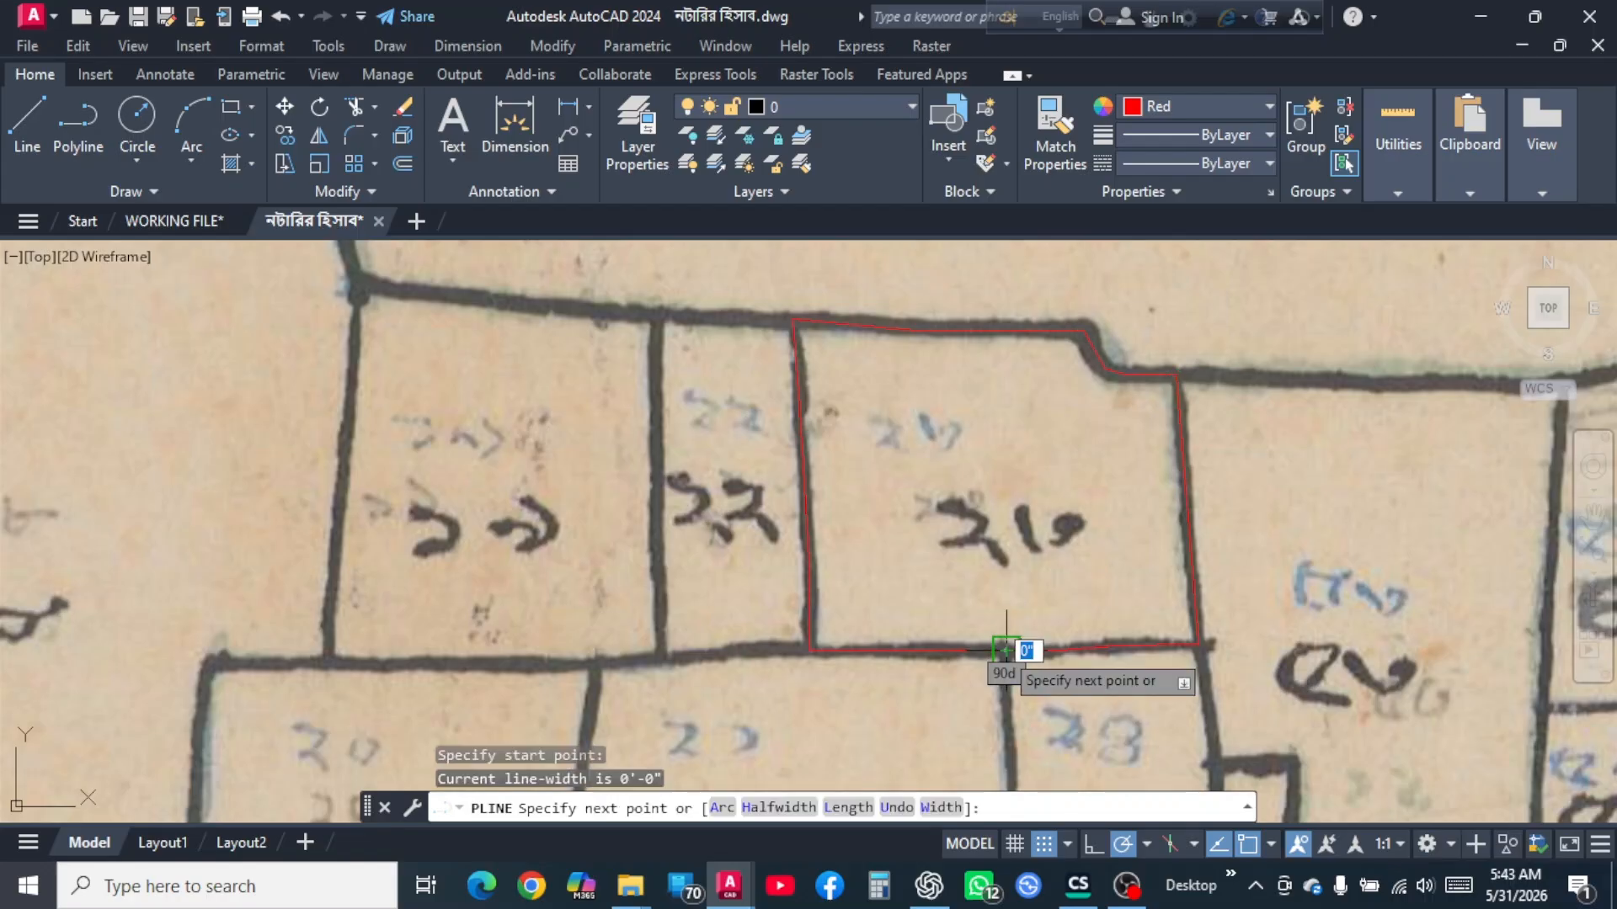
left_click(1174, 379)
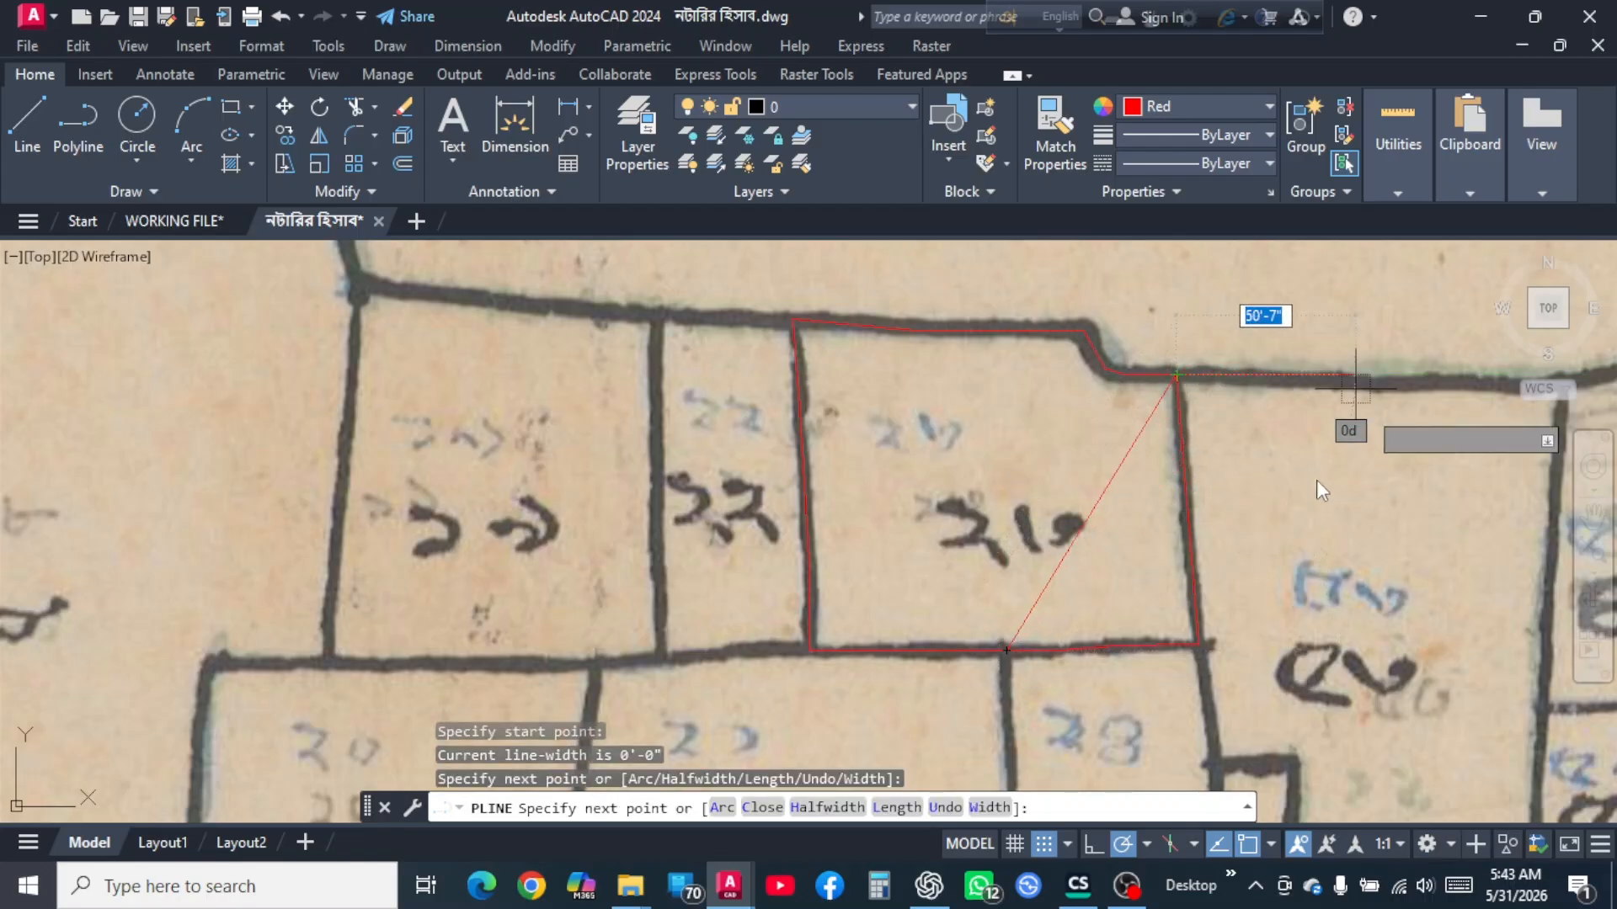
right_click(1319, 393)
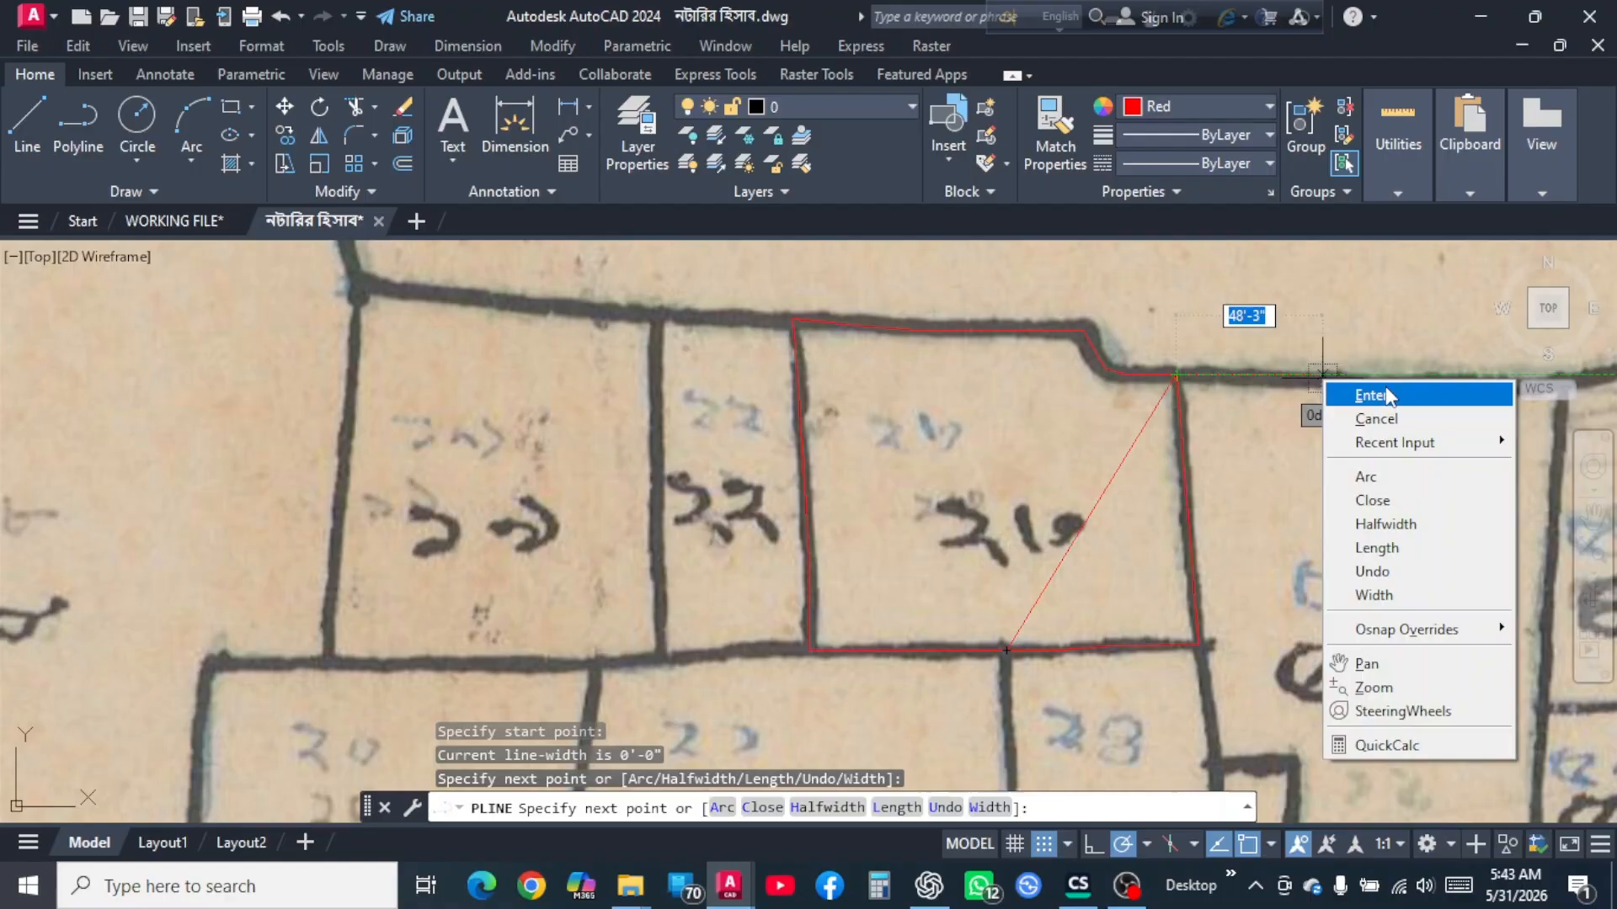
left_click(1341, 395)
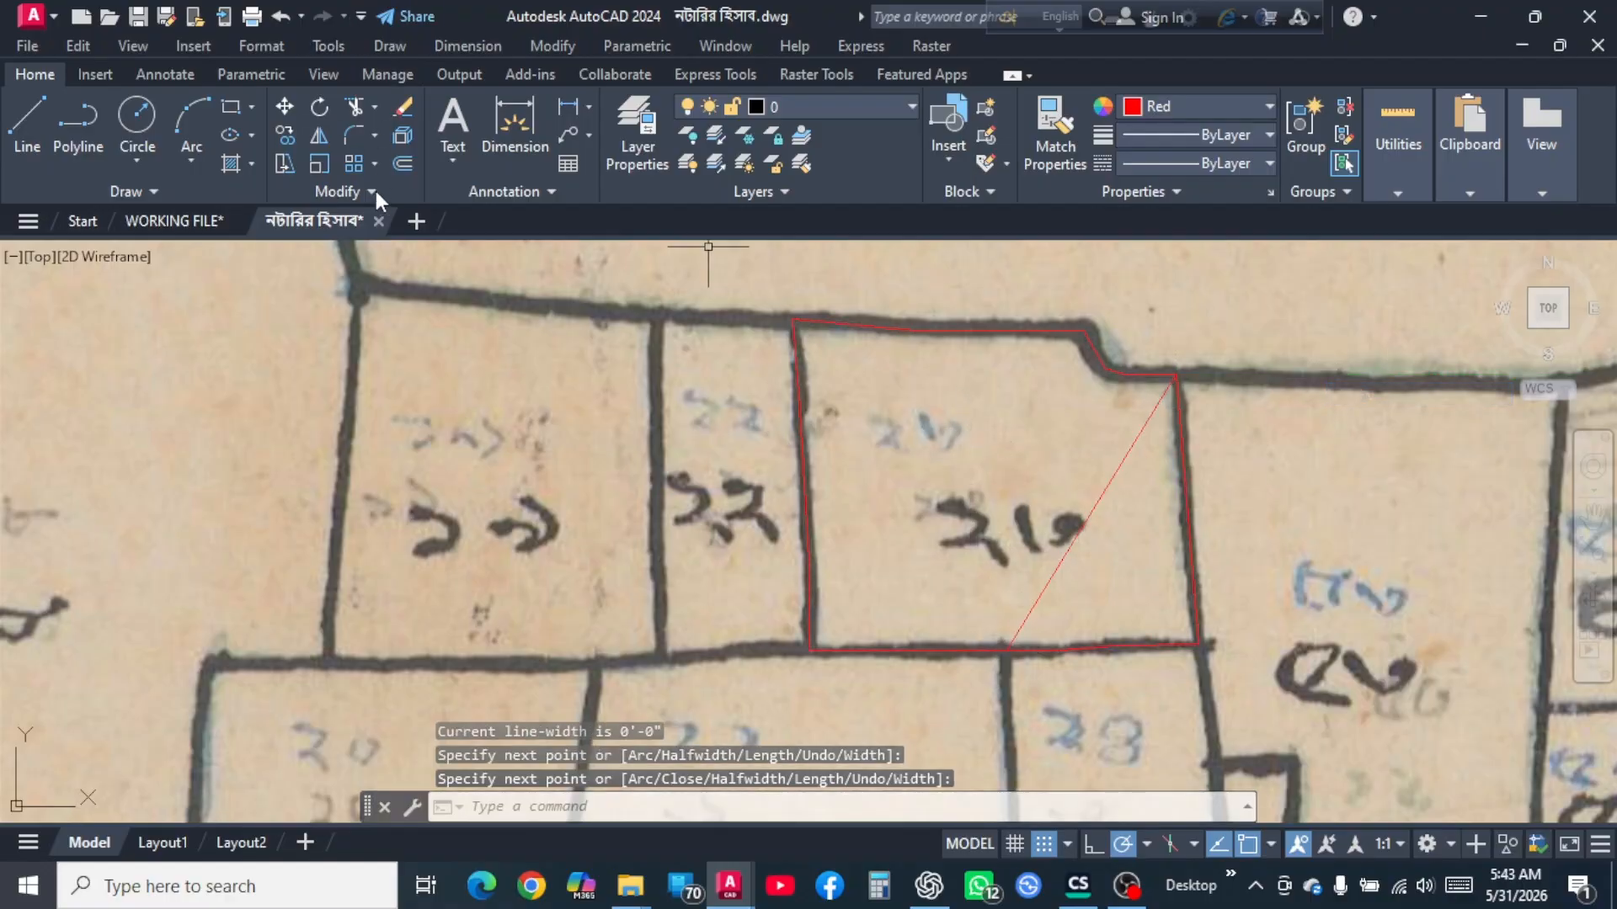
Draw a polyline from the plot junction on plot ২৩'s southern edge to the plot's northwest corner.
left_click(77, 125)
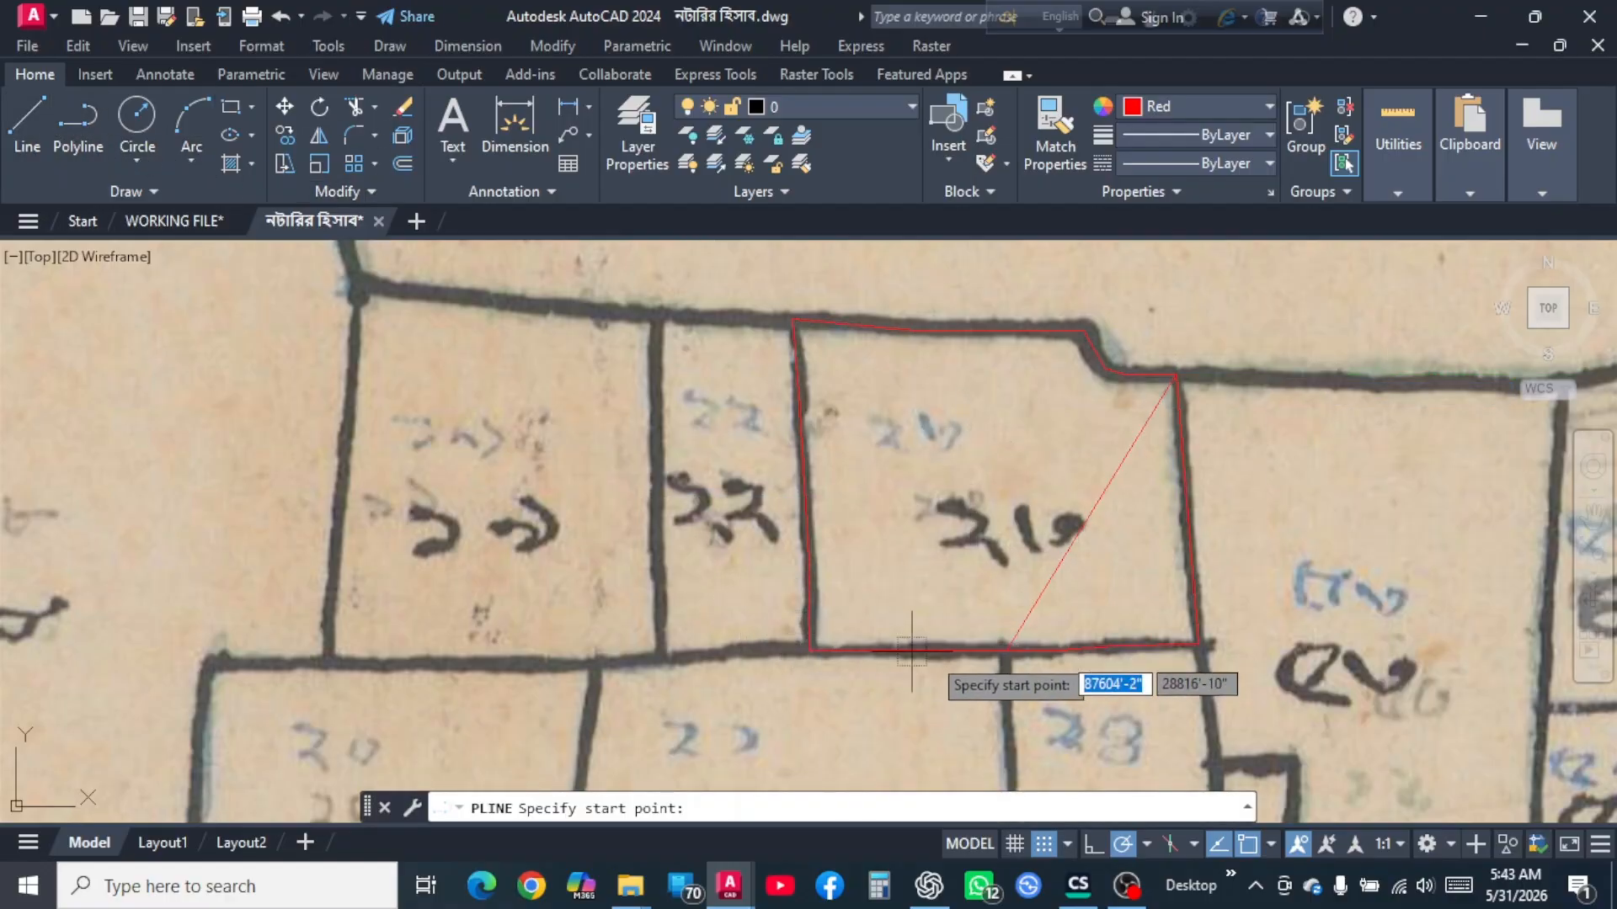
left_click(1006, 650)
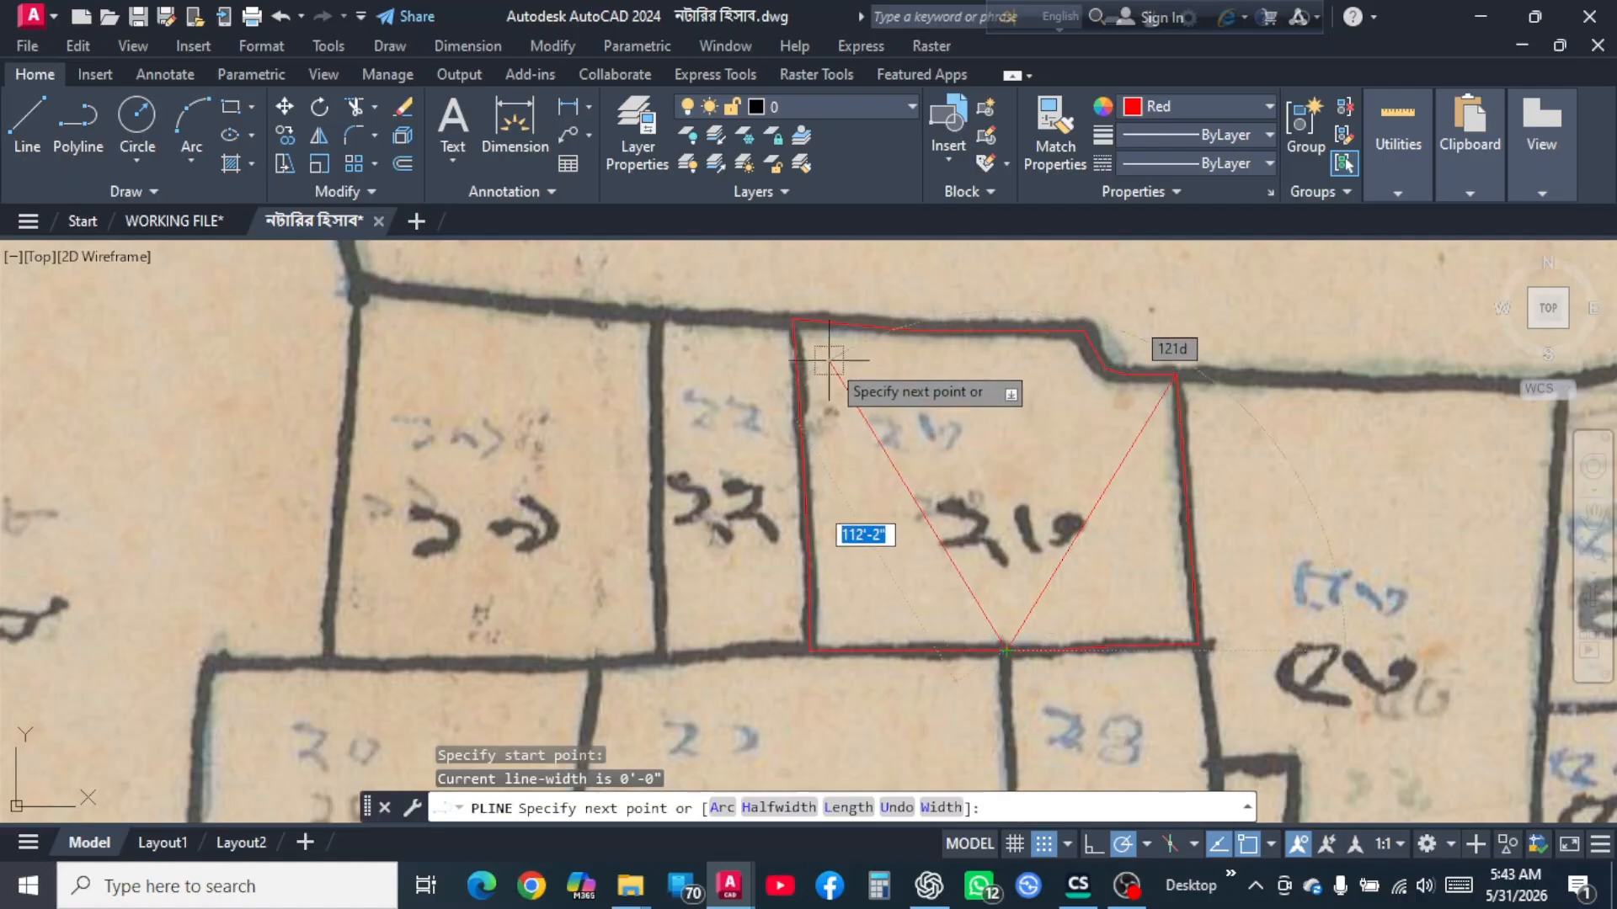
left_click(792, 319)
right_click(800, 321)
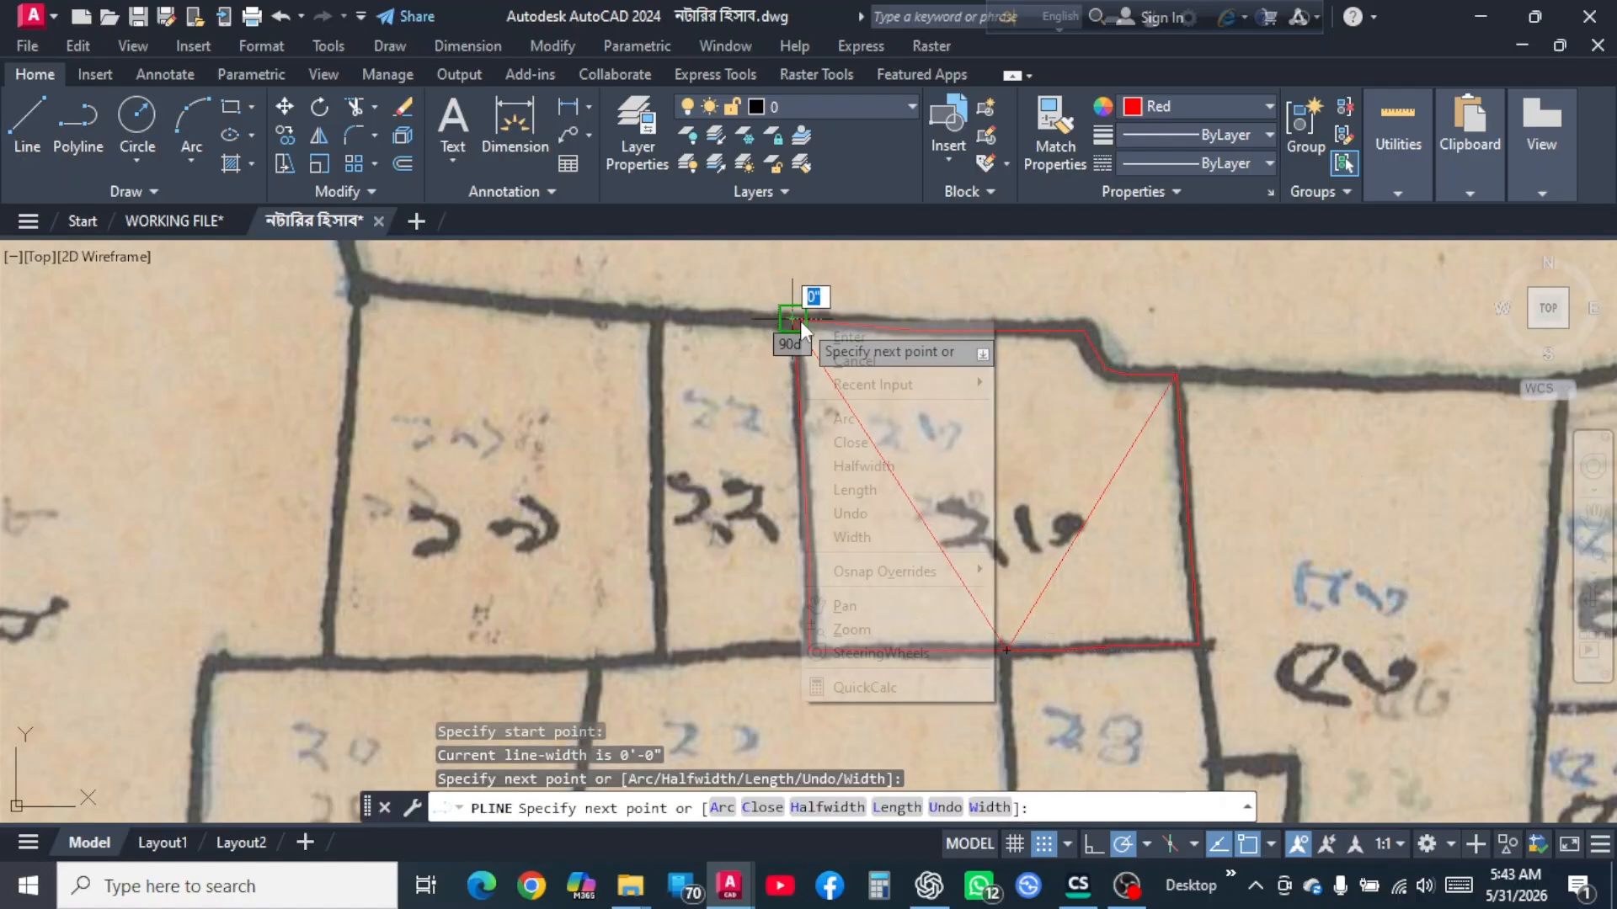
left_click(909, 330)
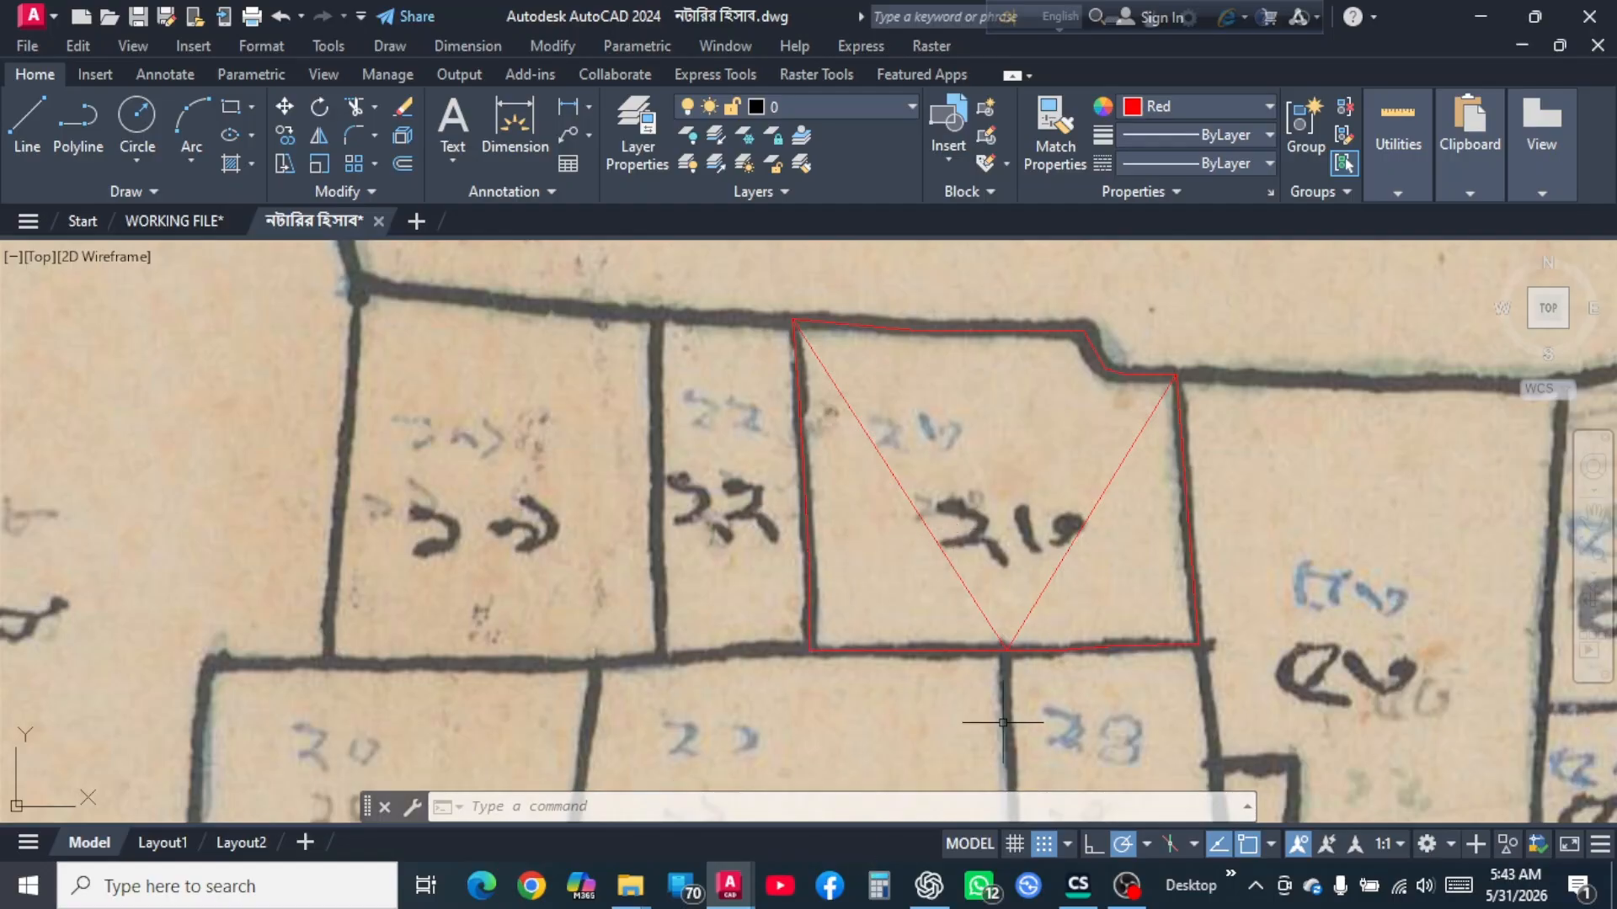
Convert the 9.94 share area to square inches in the calculator, copy the result, and close the calculator.
left_click(880, 885)
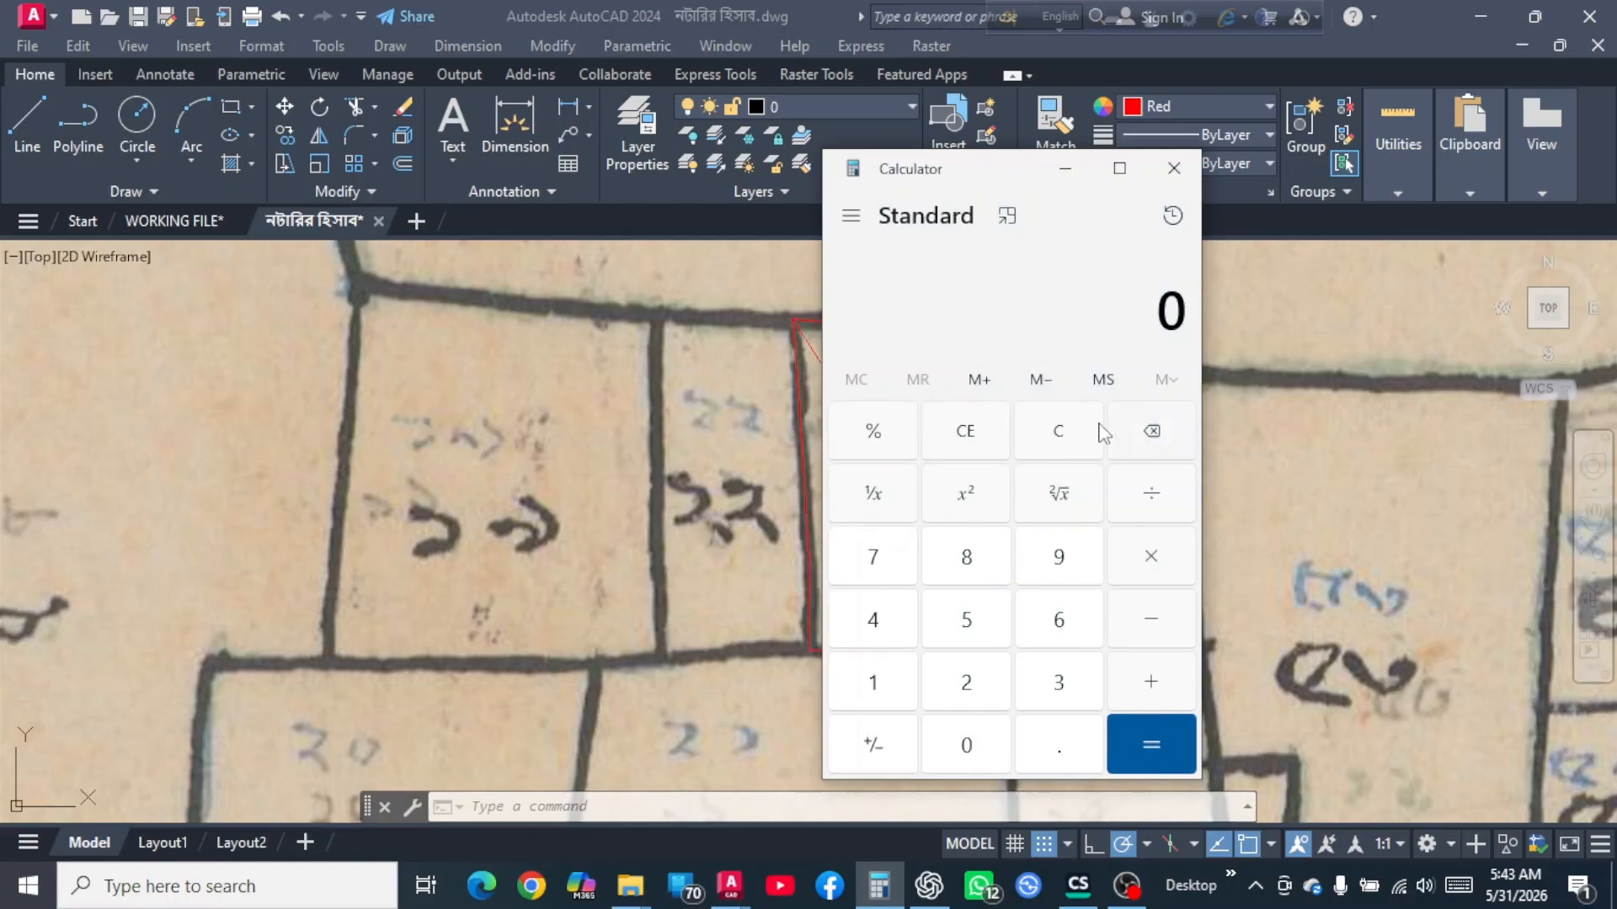
left_click(1170, 217)
left_click(1174, 213)
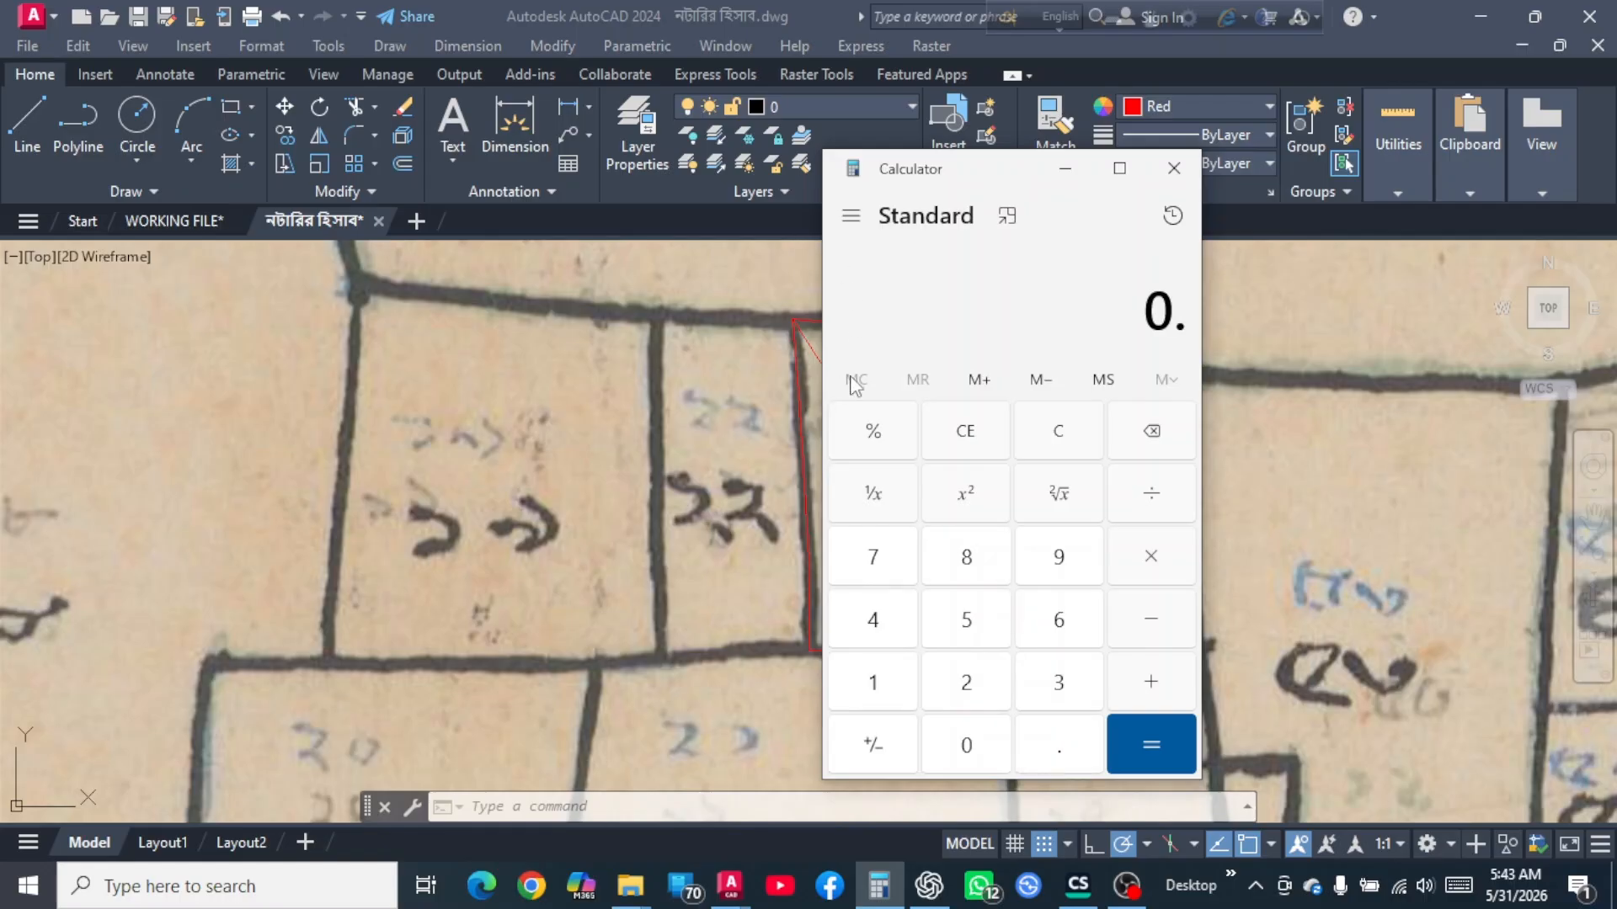
left_click(1055, 434)
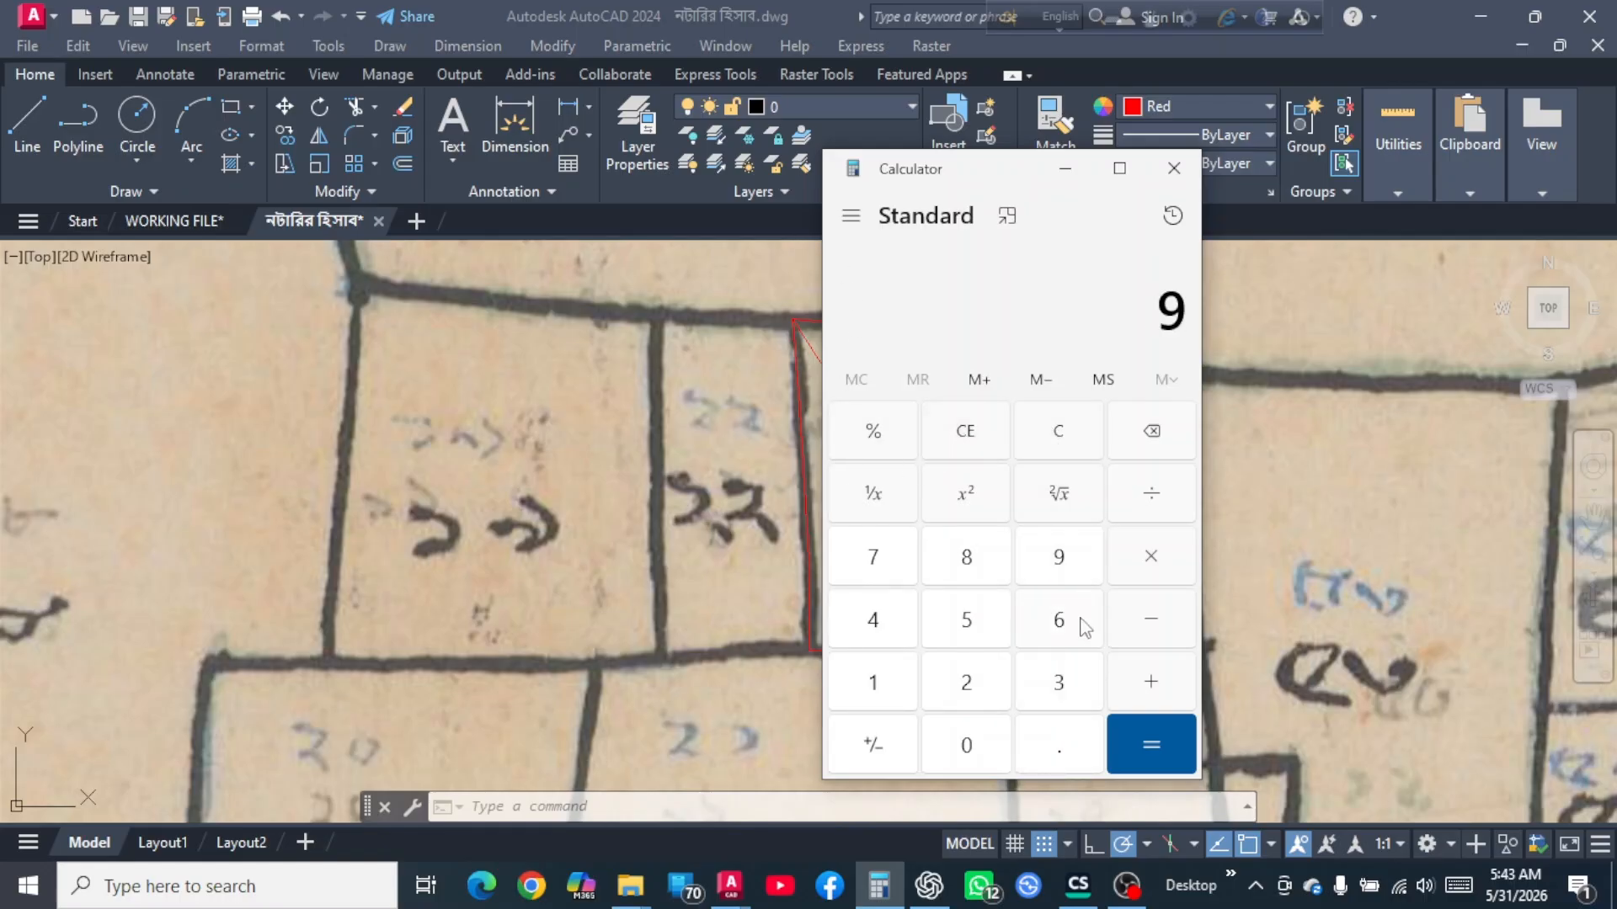
left_click(1062, 741)
left_click(1062, 561)
left_click(875, 623)
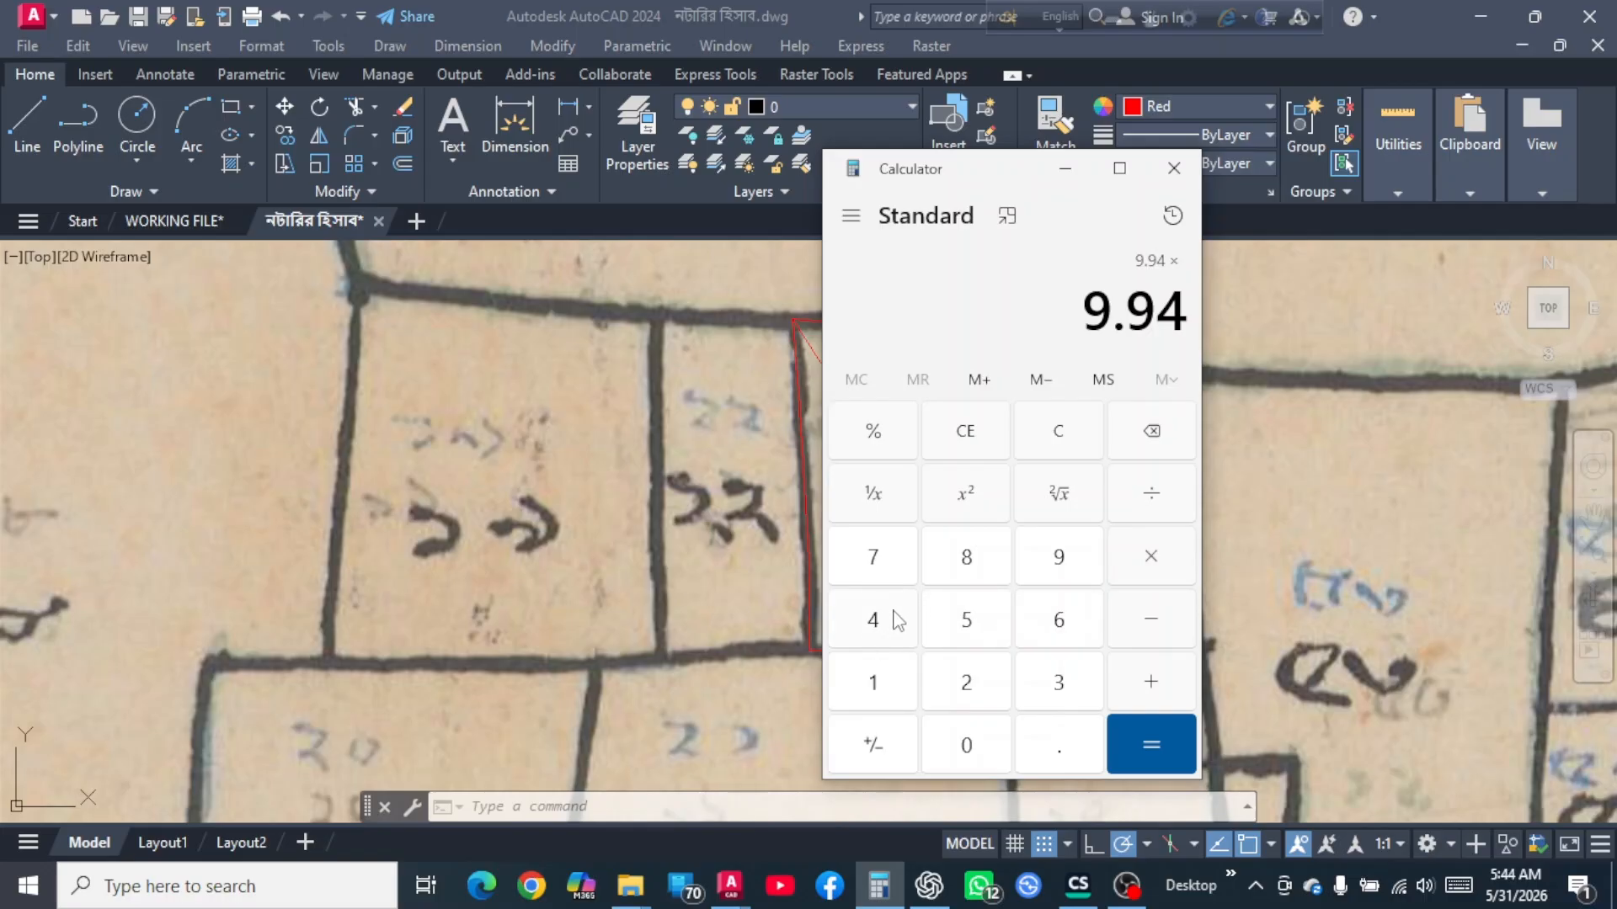
left_click(1173, 168)
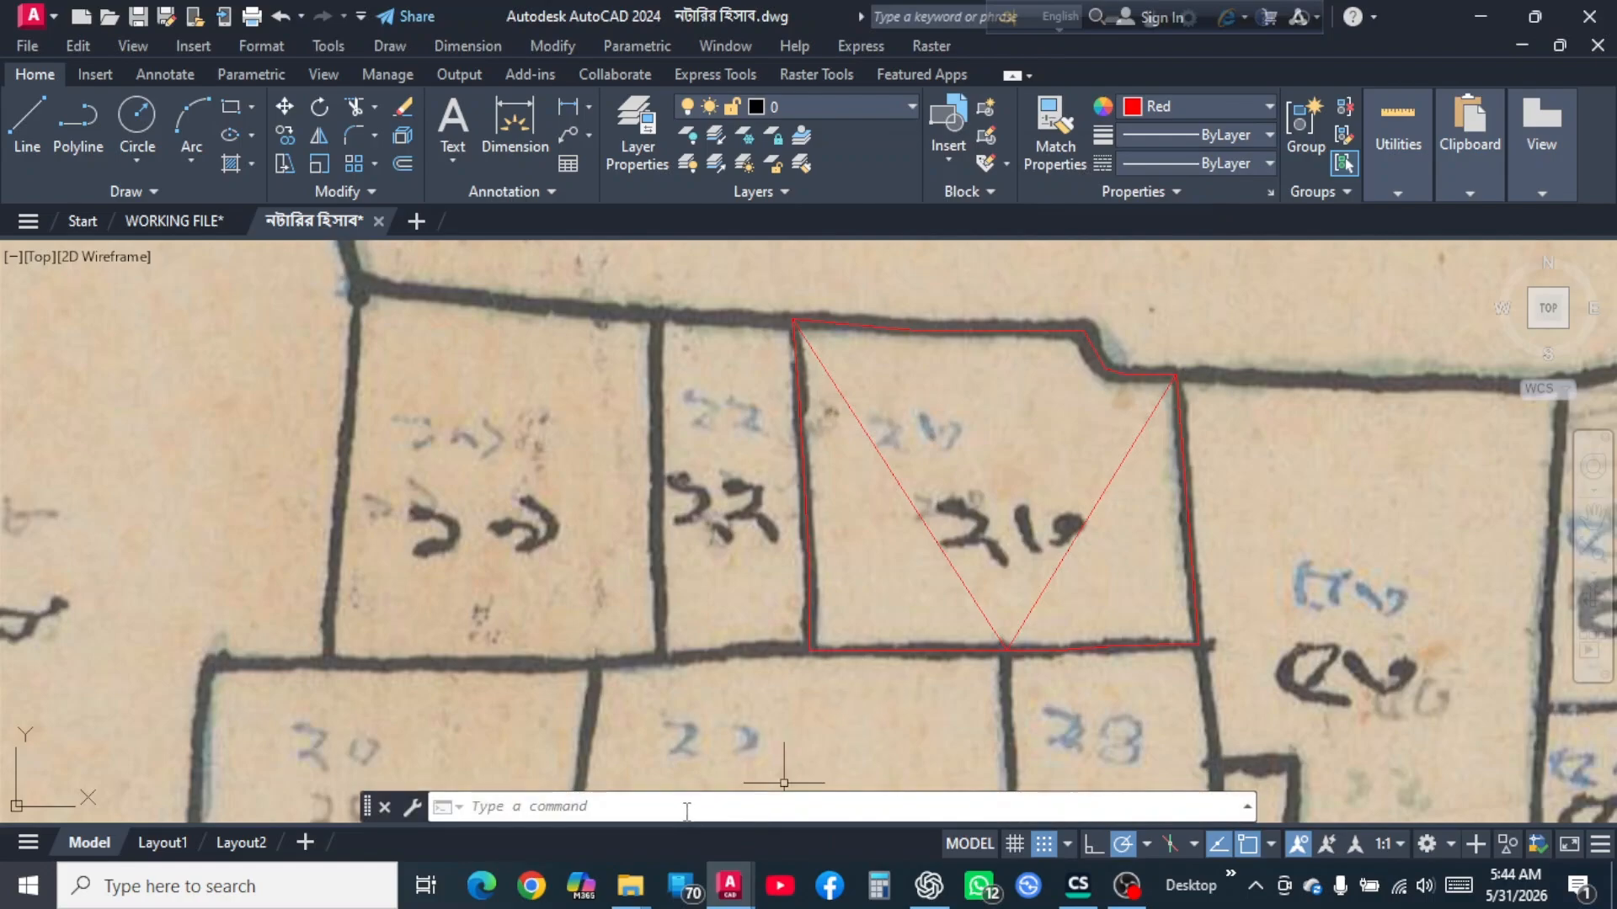
right_click(648, 806)
left_click(705, 697)
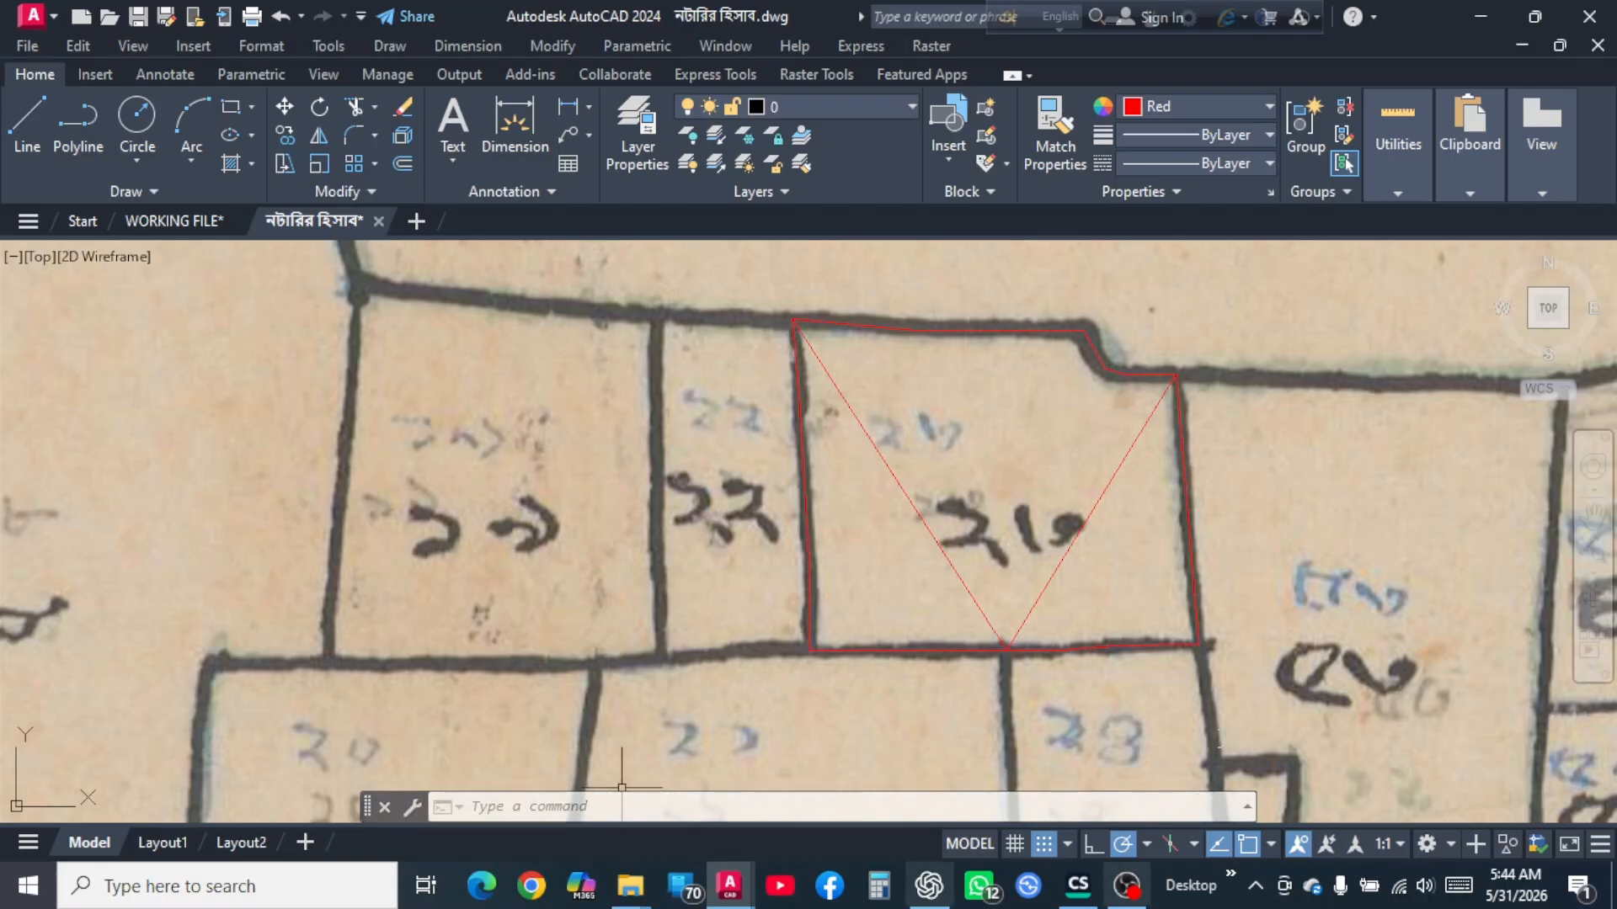
scroll(1238, 387, "up", 2)
scroll(1203, 378, "down", 2)
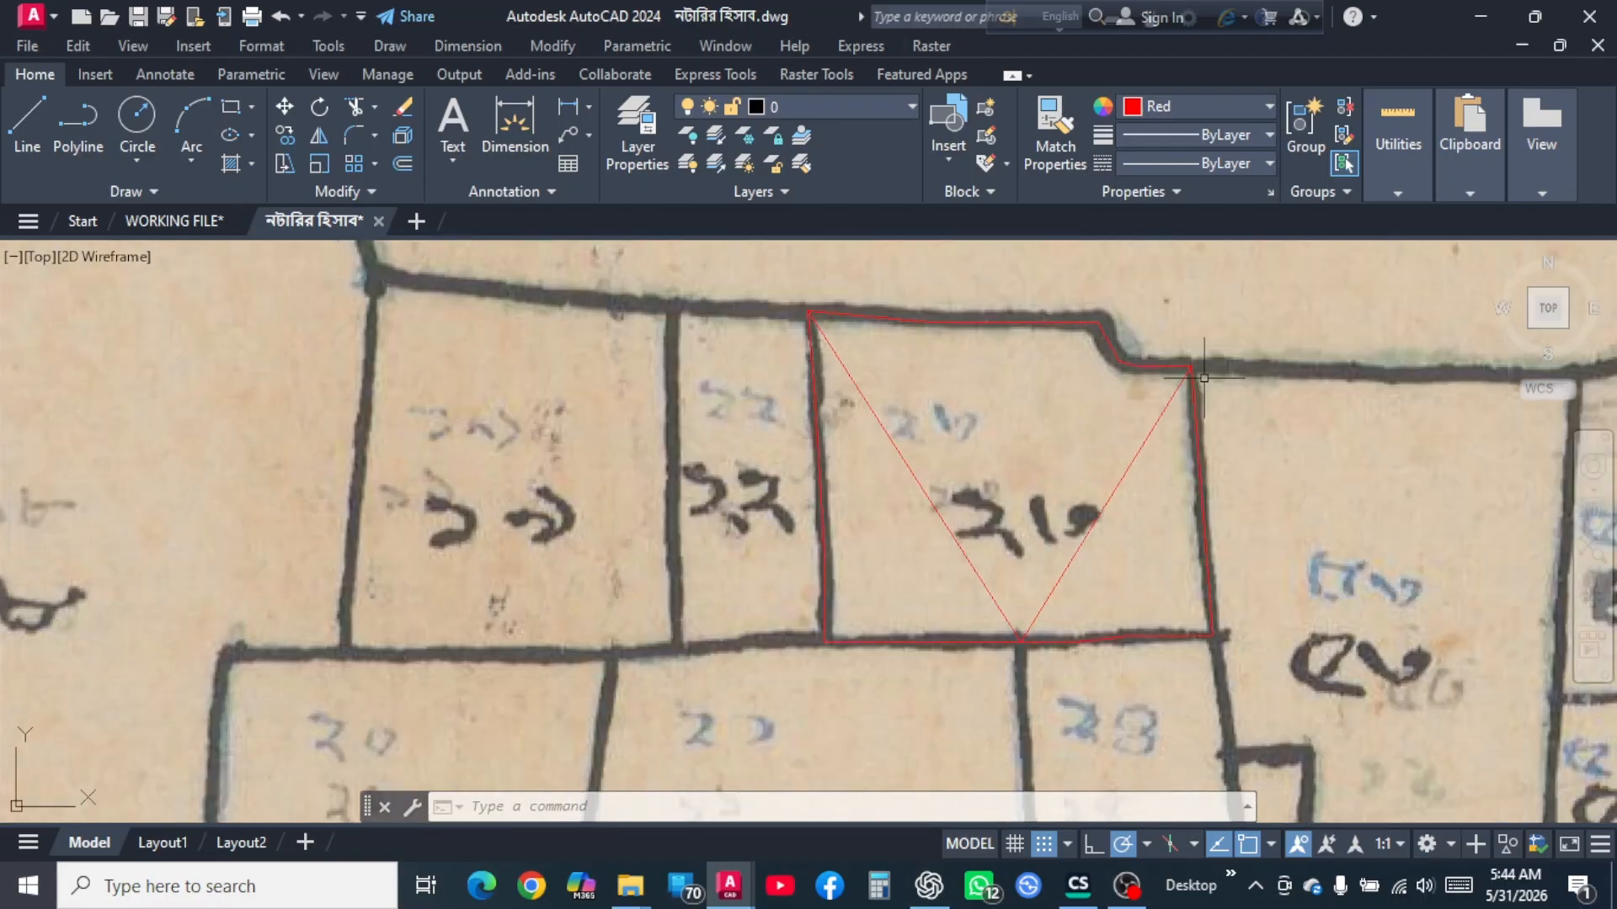
Run CD with plot ২৩'s outline as the closed polyline, the eastern diagonal as the dividing line, and the portion east of it.
left_click(1271, 347)
left_click(850, 495)
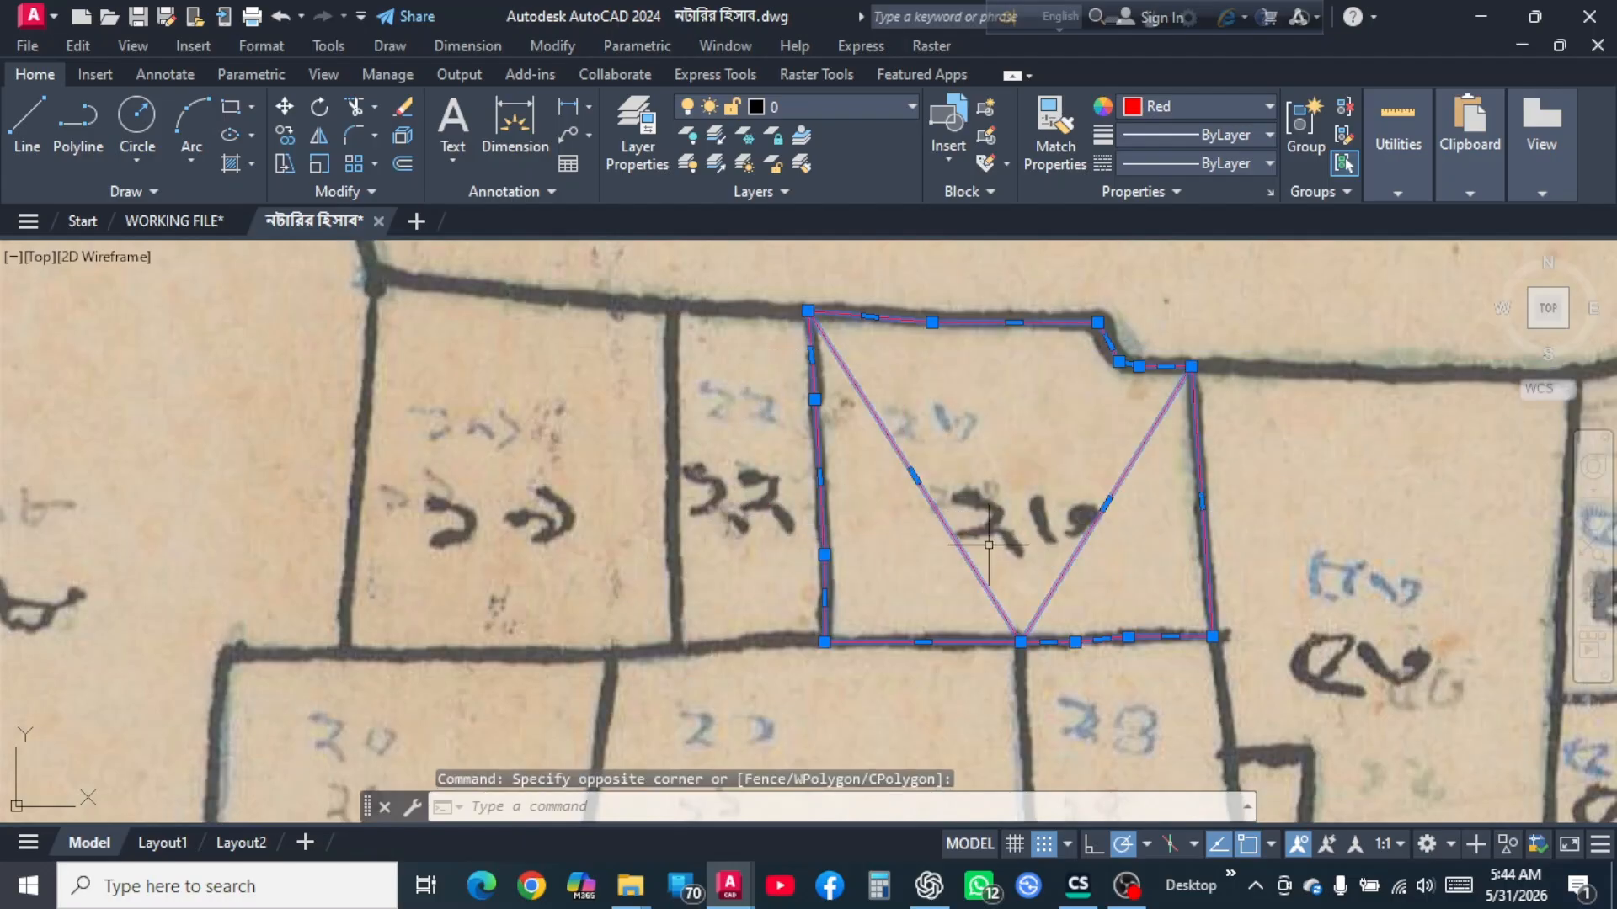
scroll(989, 545, "up", 2)
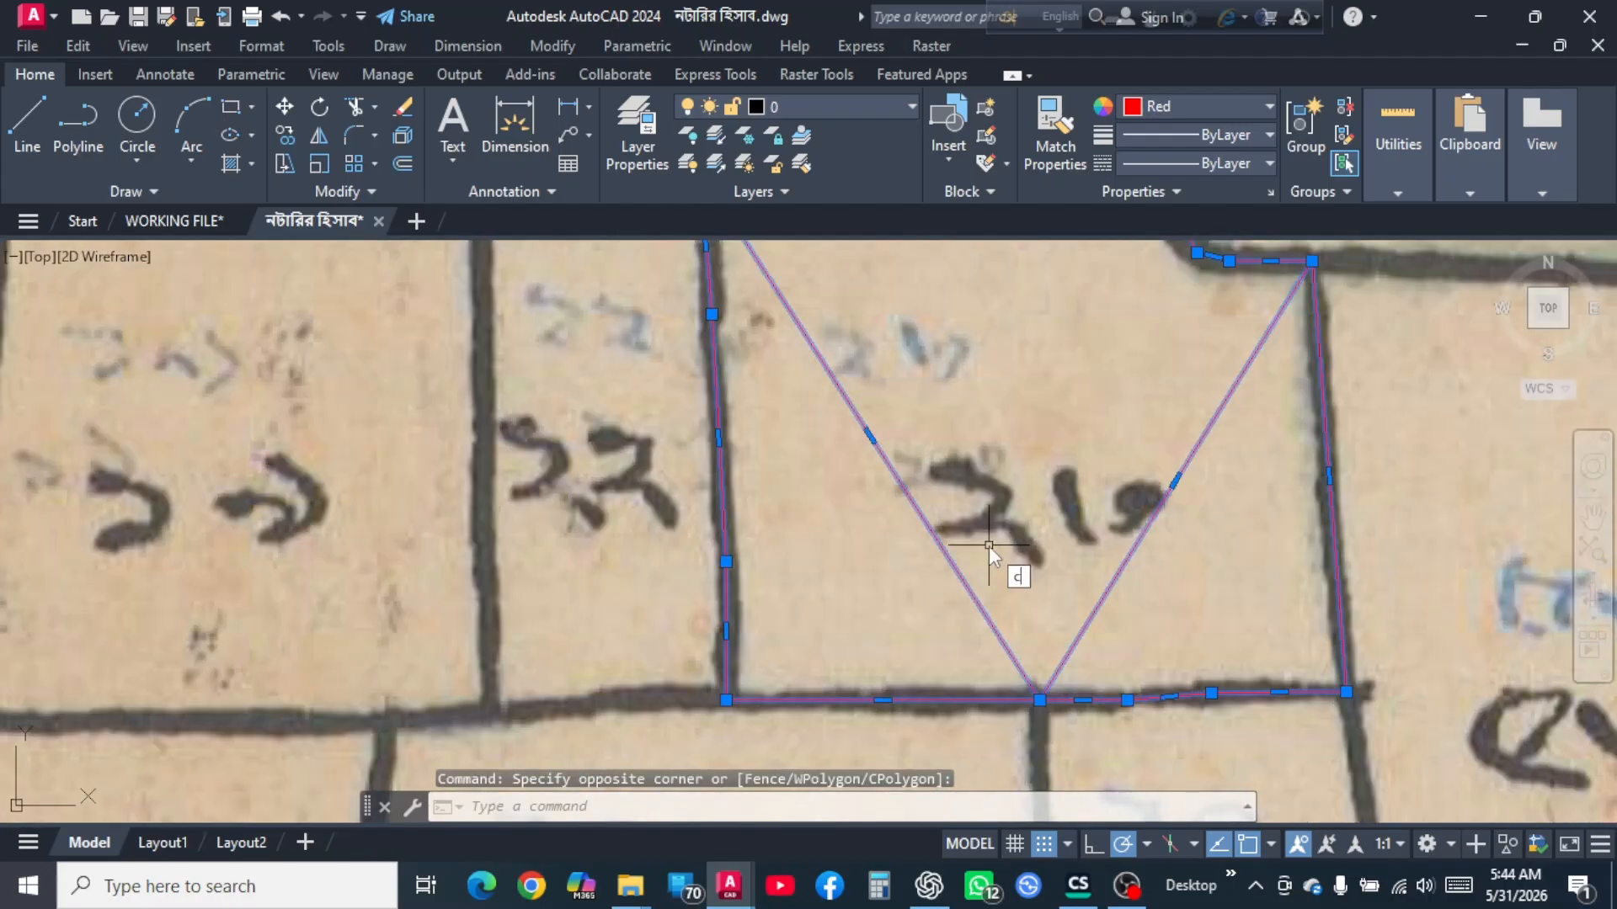
type("d")
key("Return")
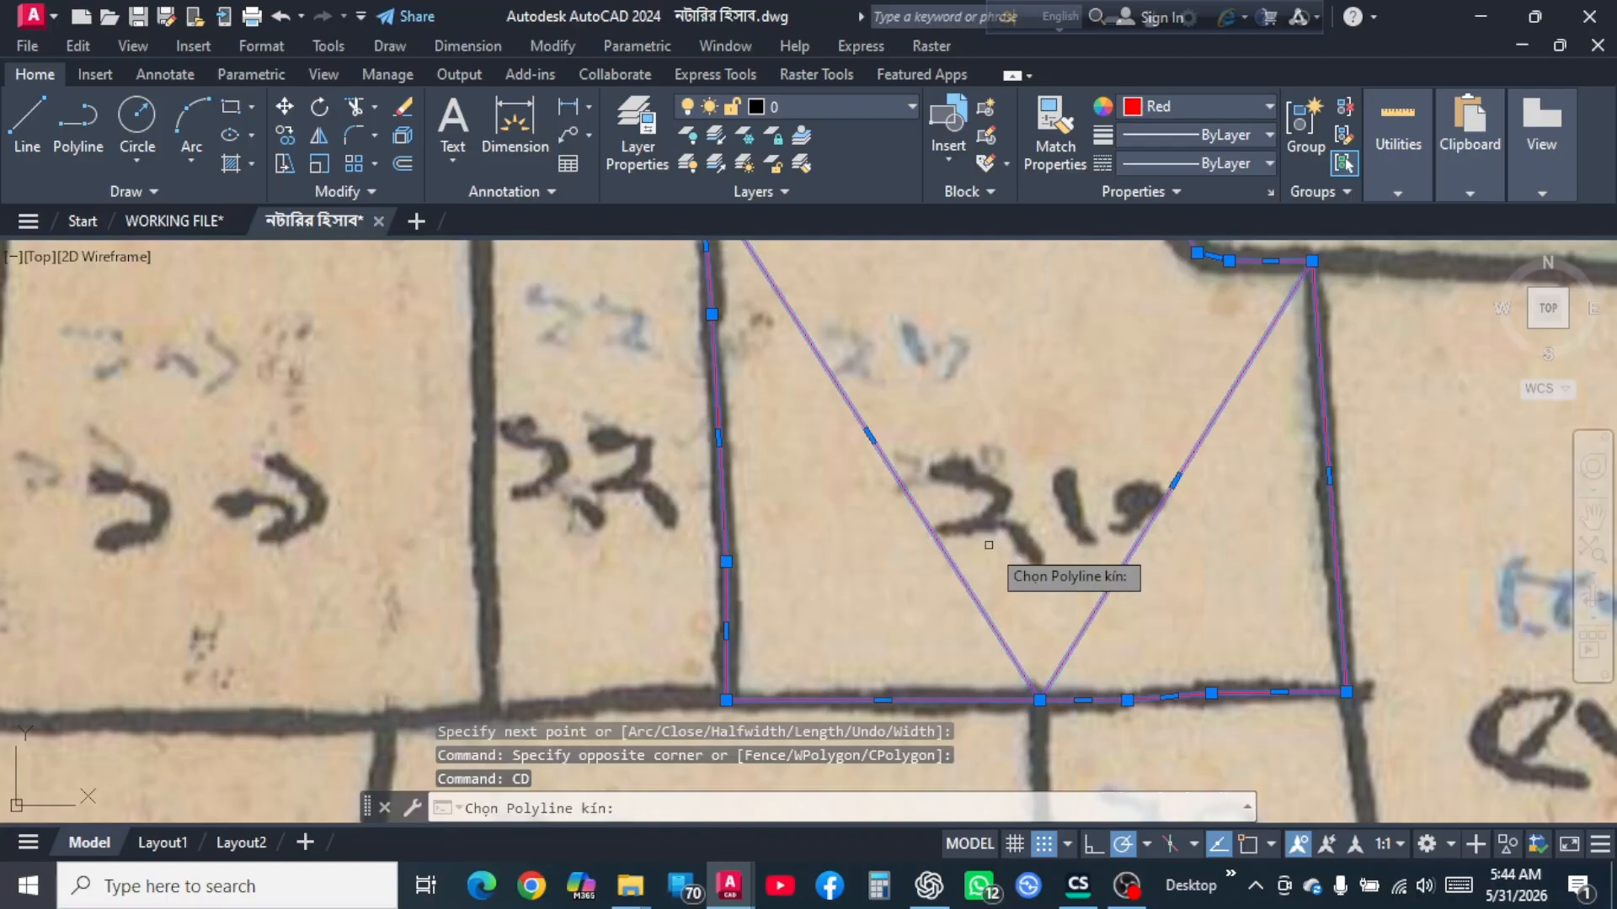
scroll(830, 559, "down", 2)
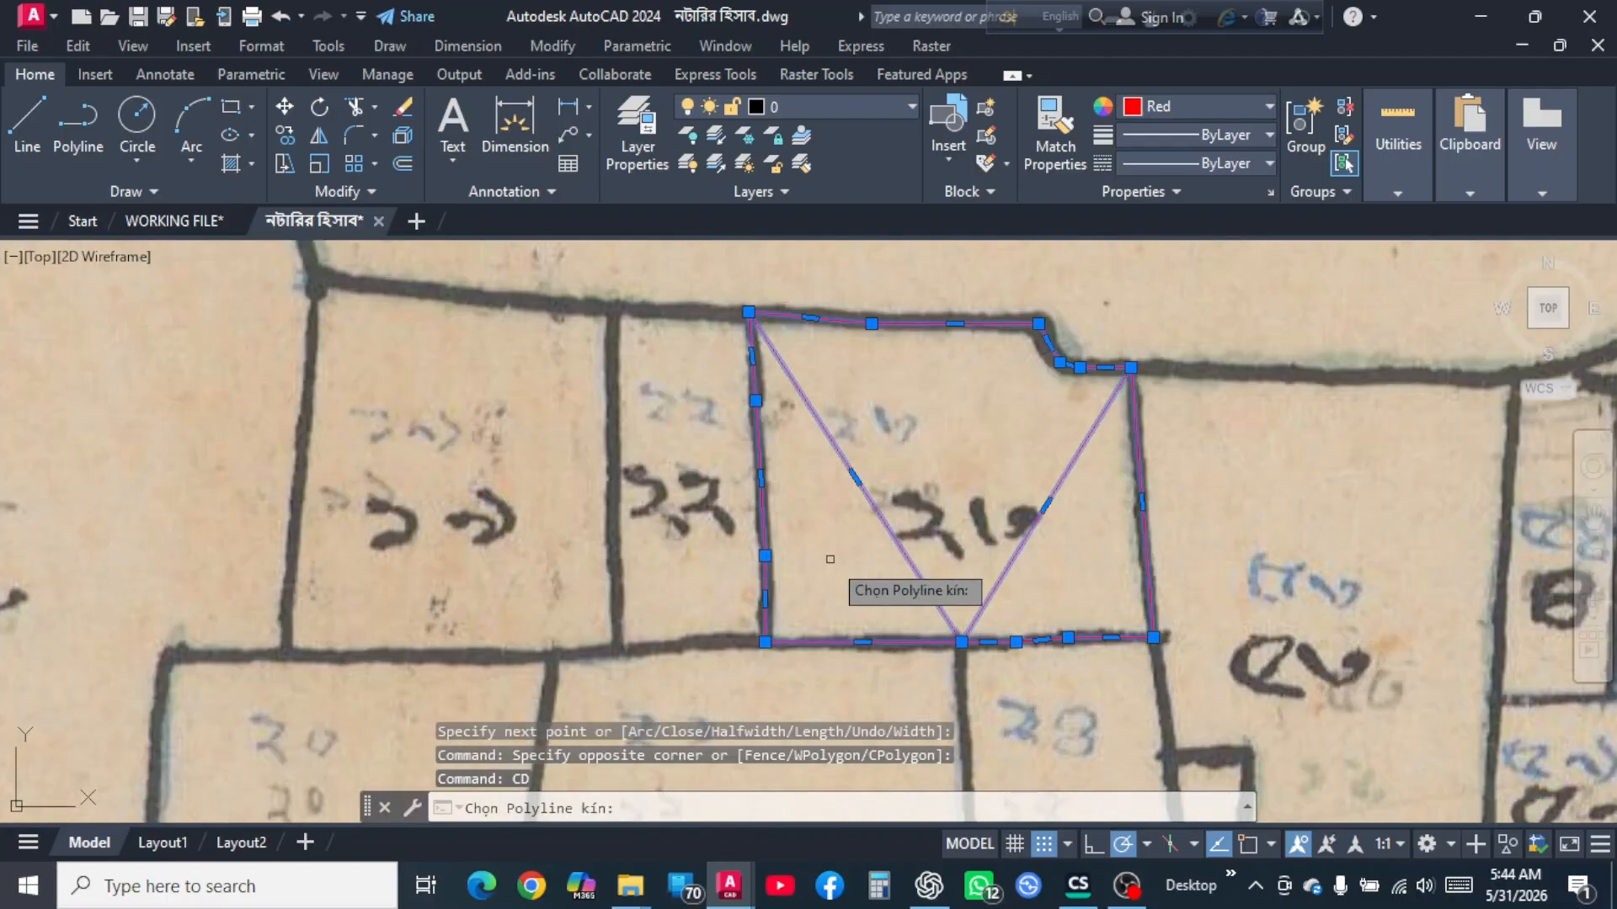
scroll(1178, 580, "up", 2)
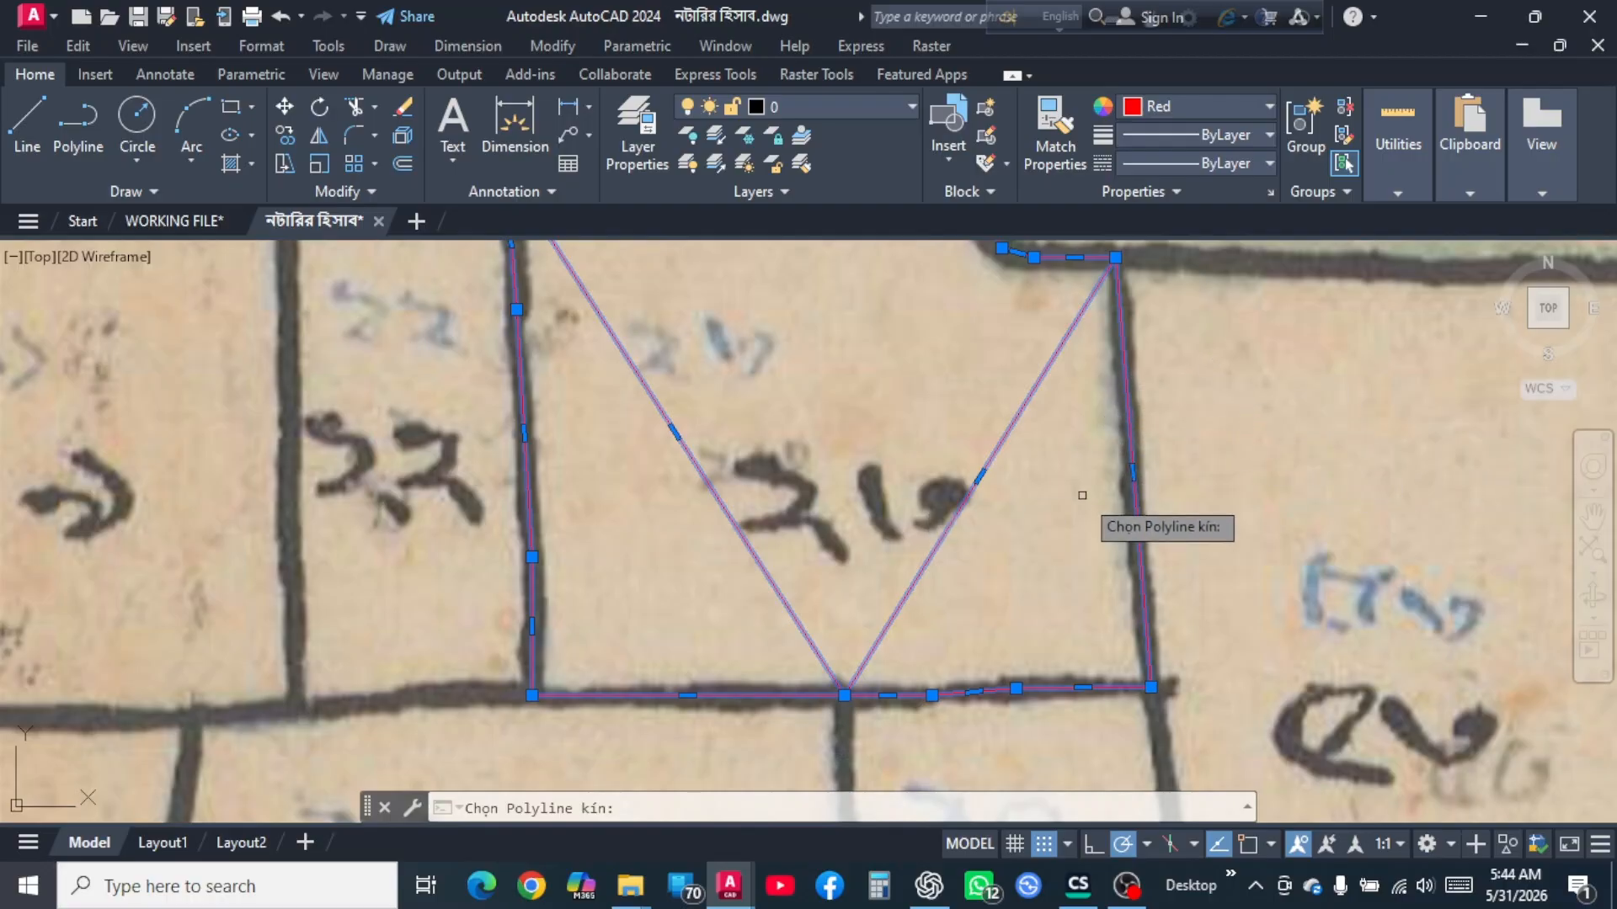
scroll(1081, 514, "down", 2)
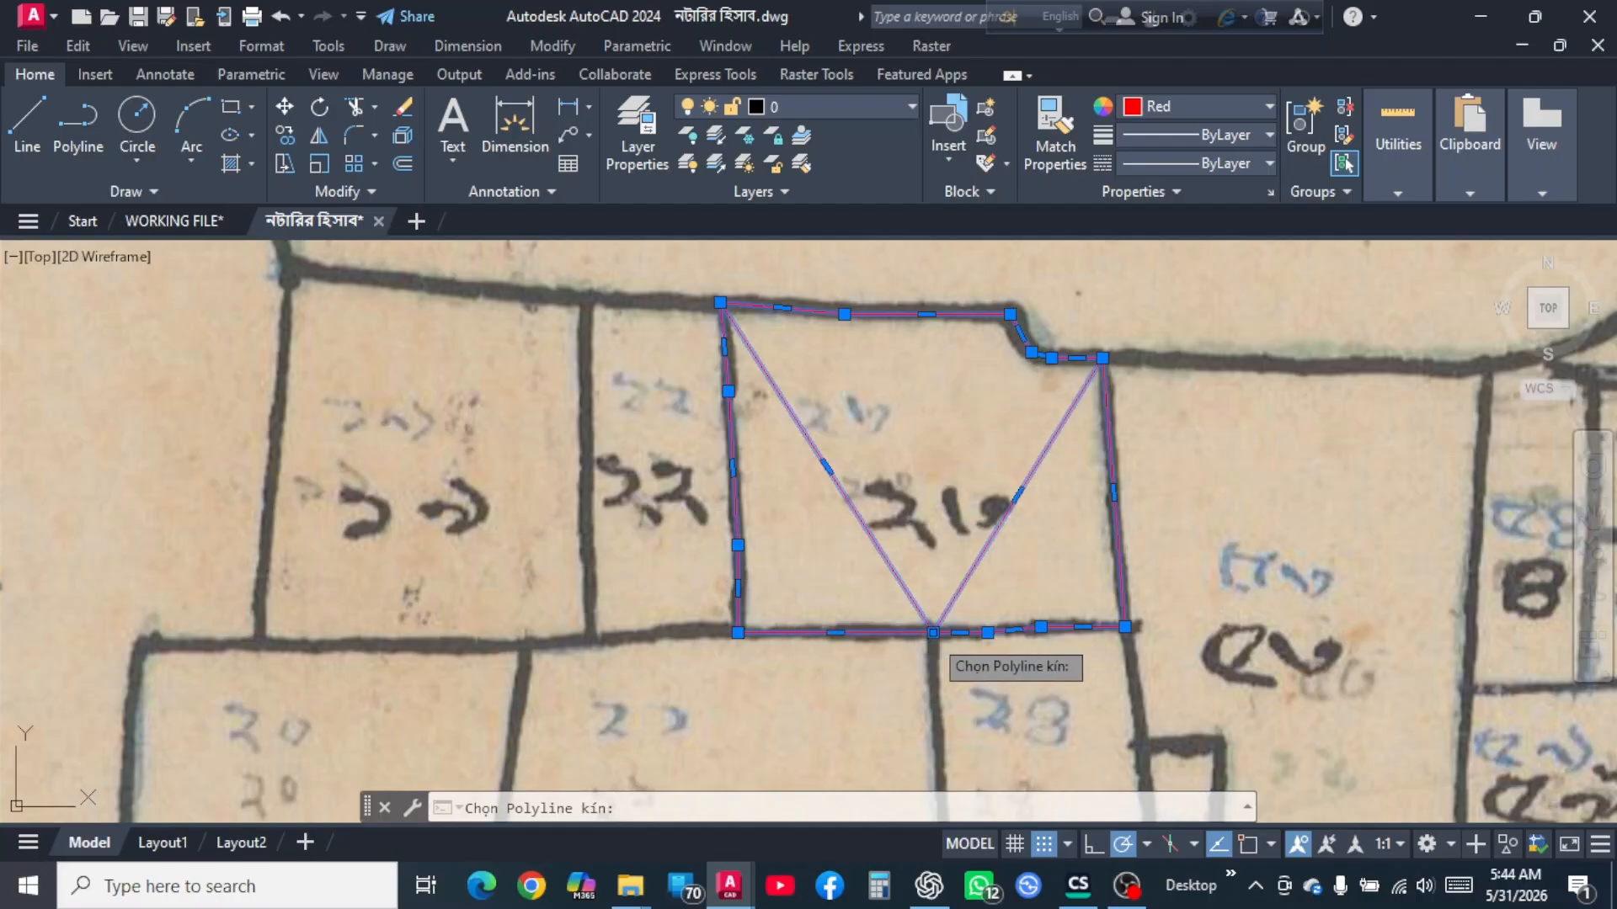
scroll(1154, 484, "up", 2)
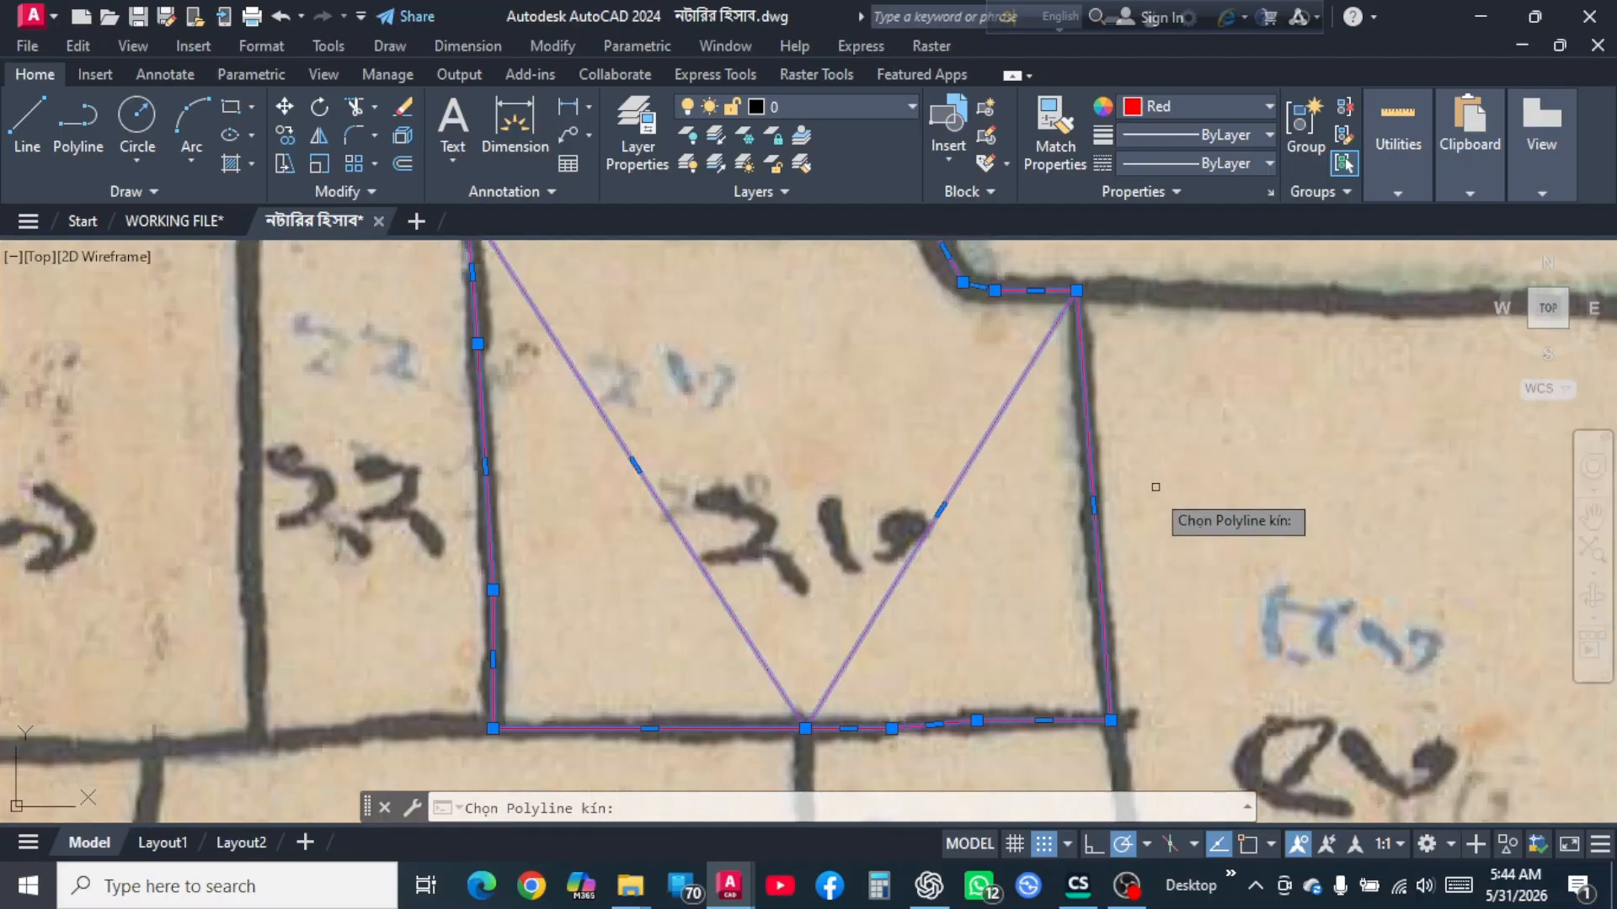
left_click(1086, 412)
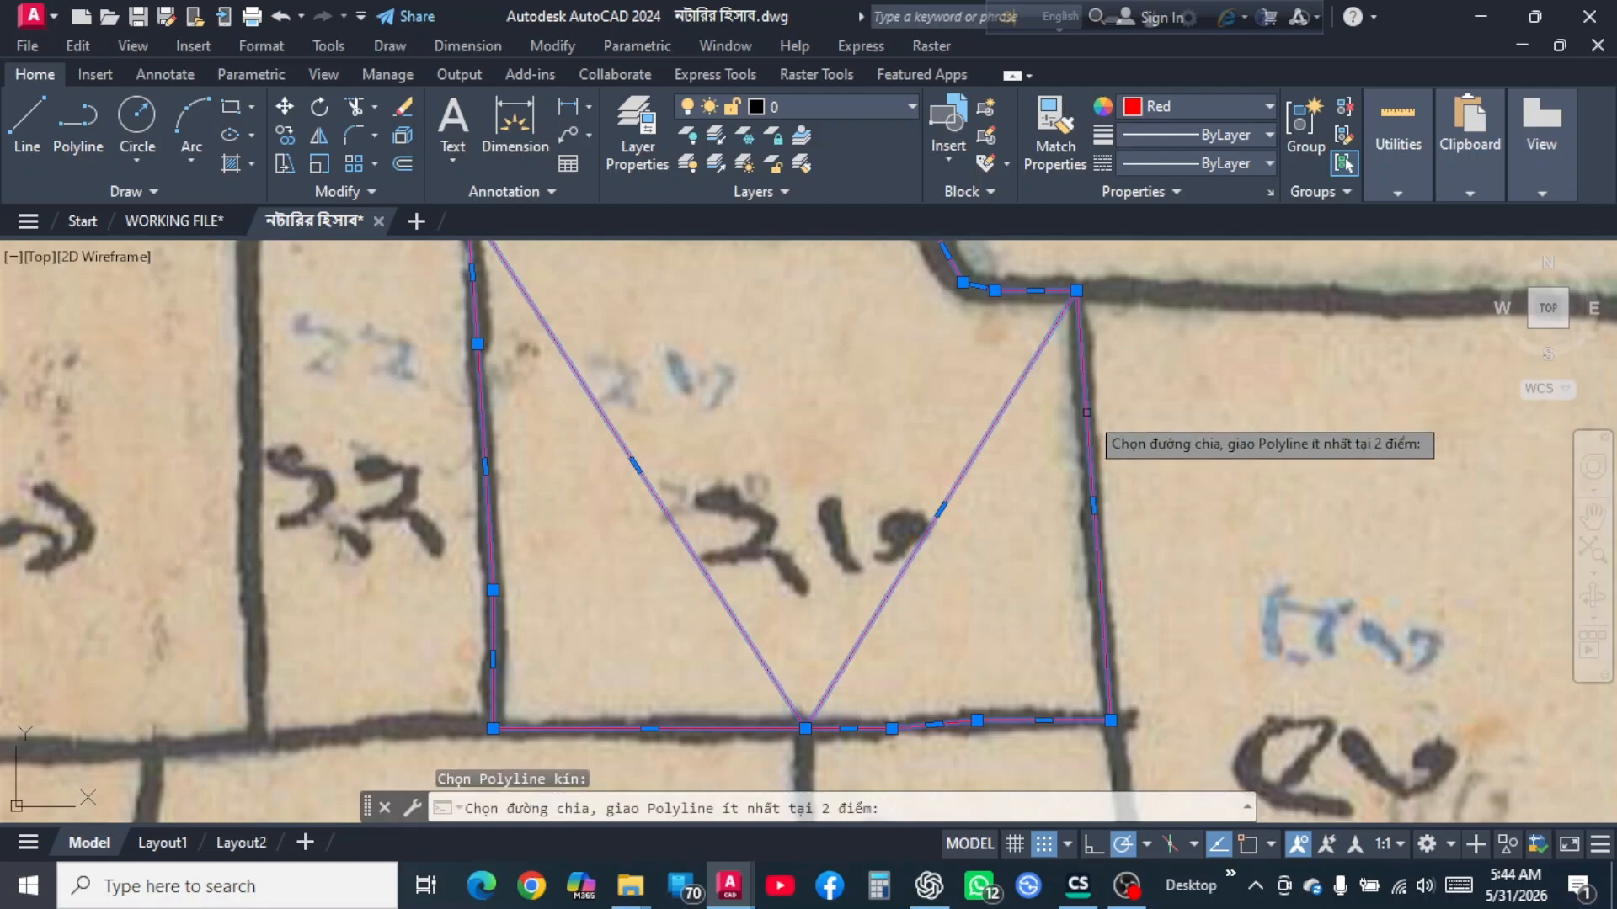
left_click(997, 425)
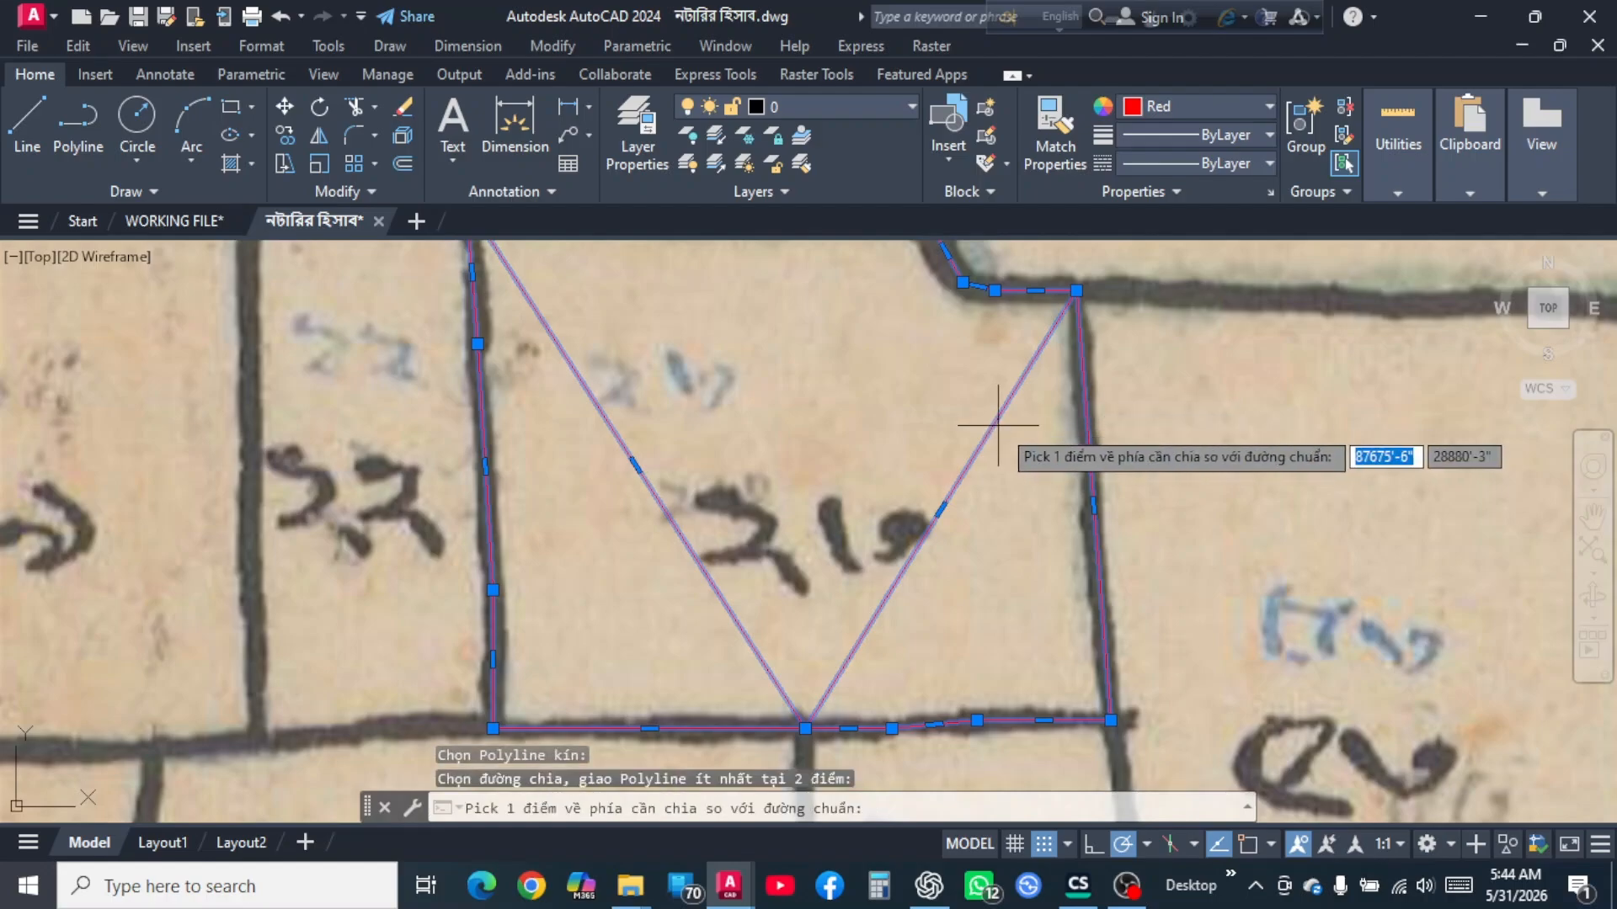
left_click(1018, 478)
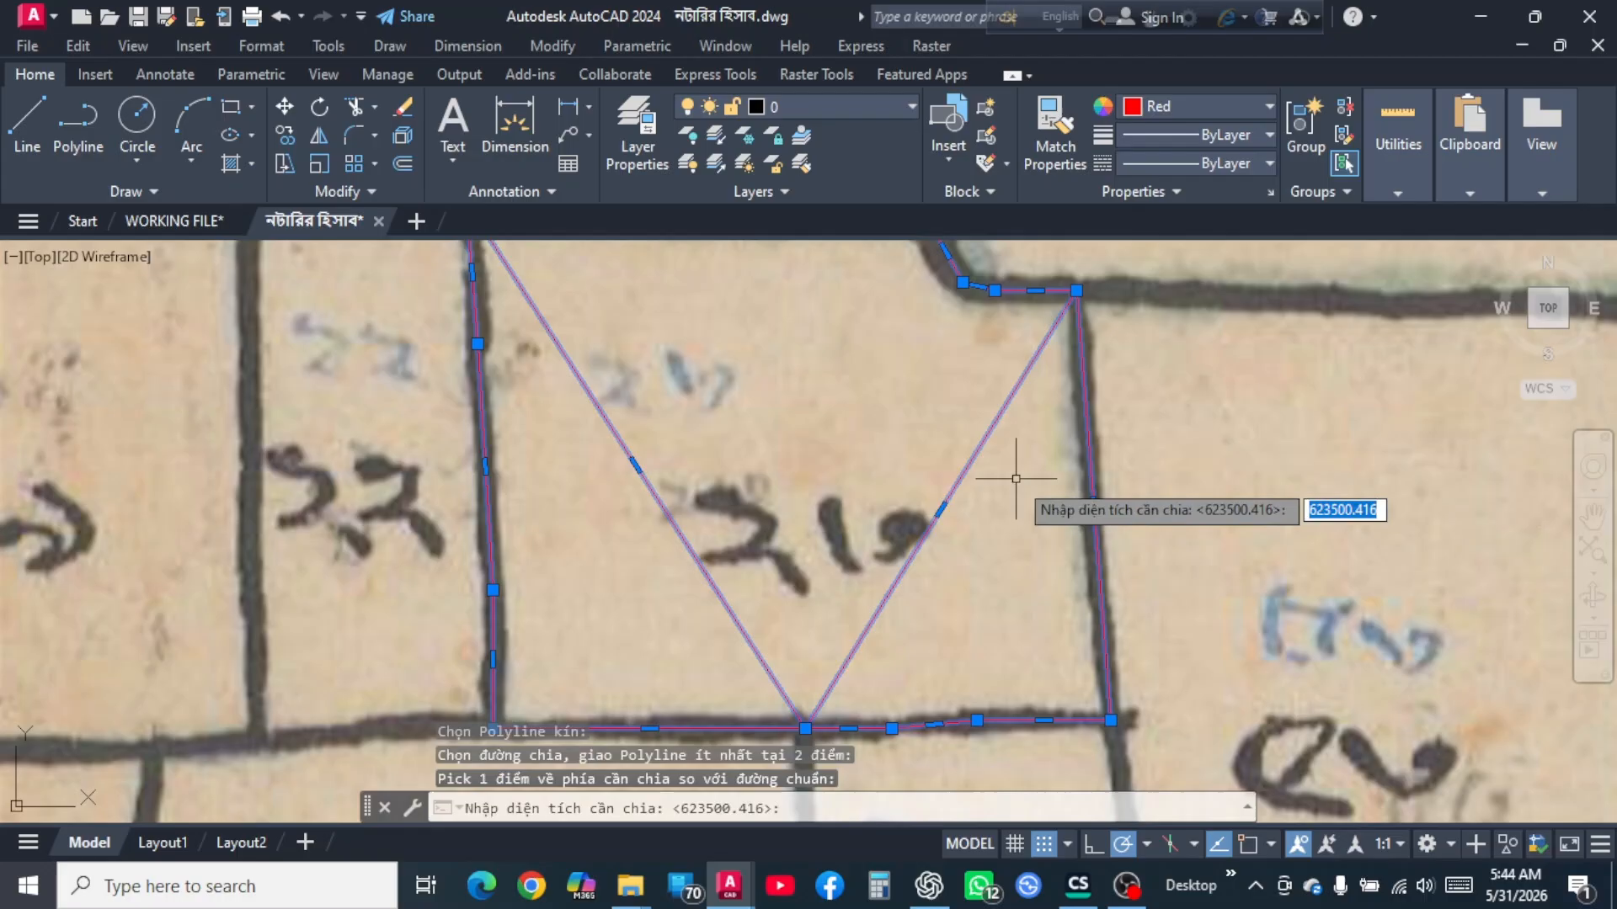
Set the area to divide to 623500.416 and rotate the dividing line (X) about the junction on the plot's southern edge.
right_click(813, 809)
left_click(891, 701)
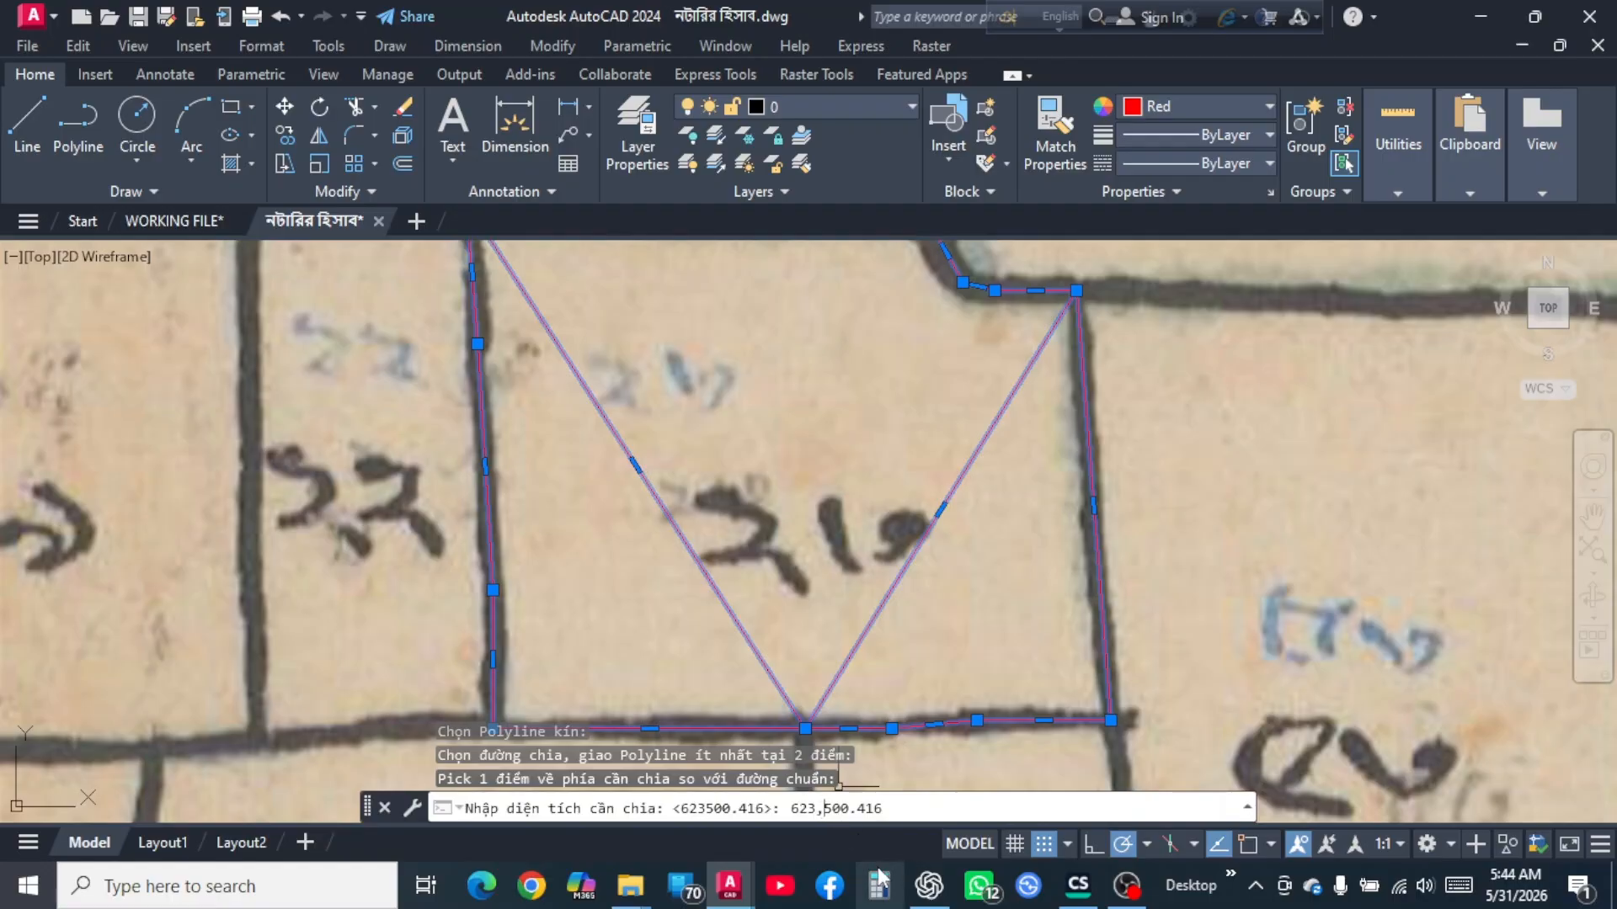
key("BackSpace")
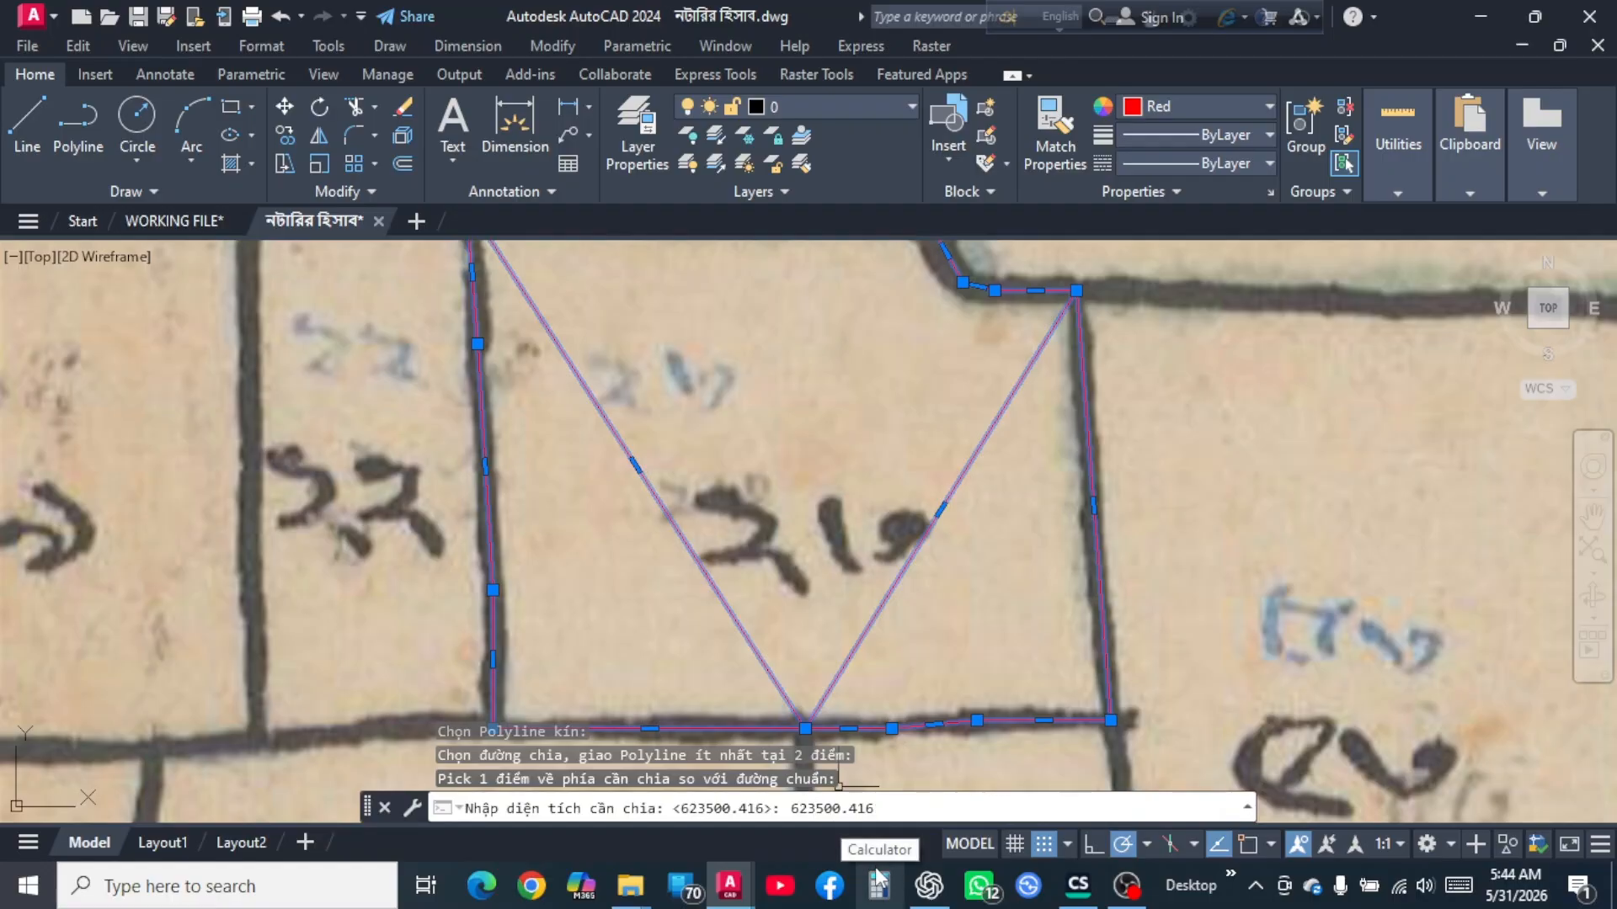
key("Return")
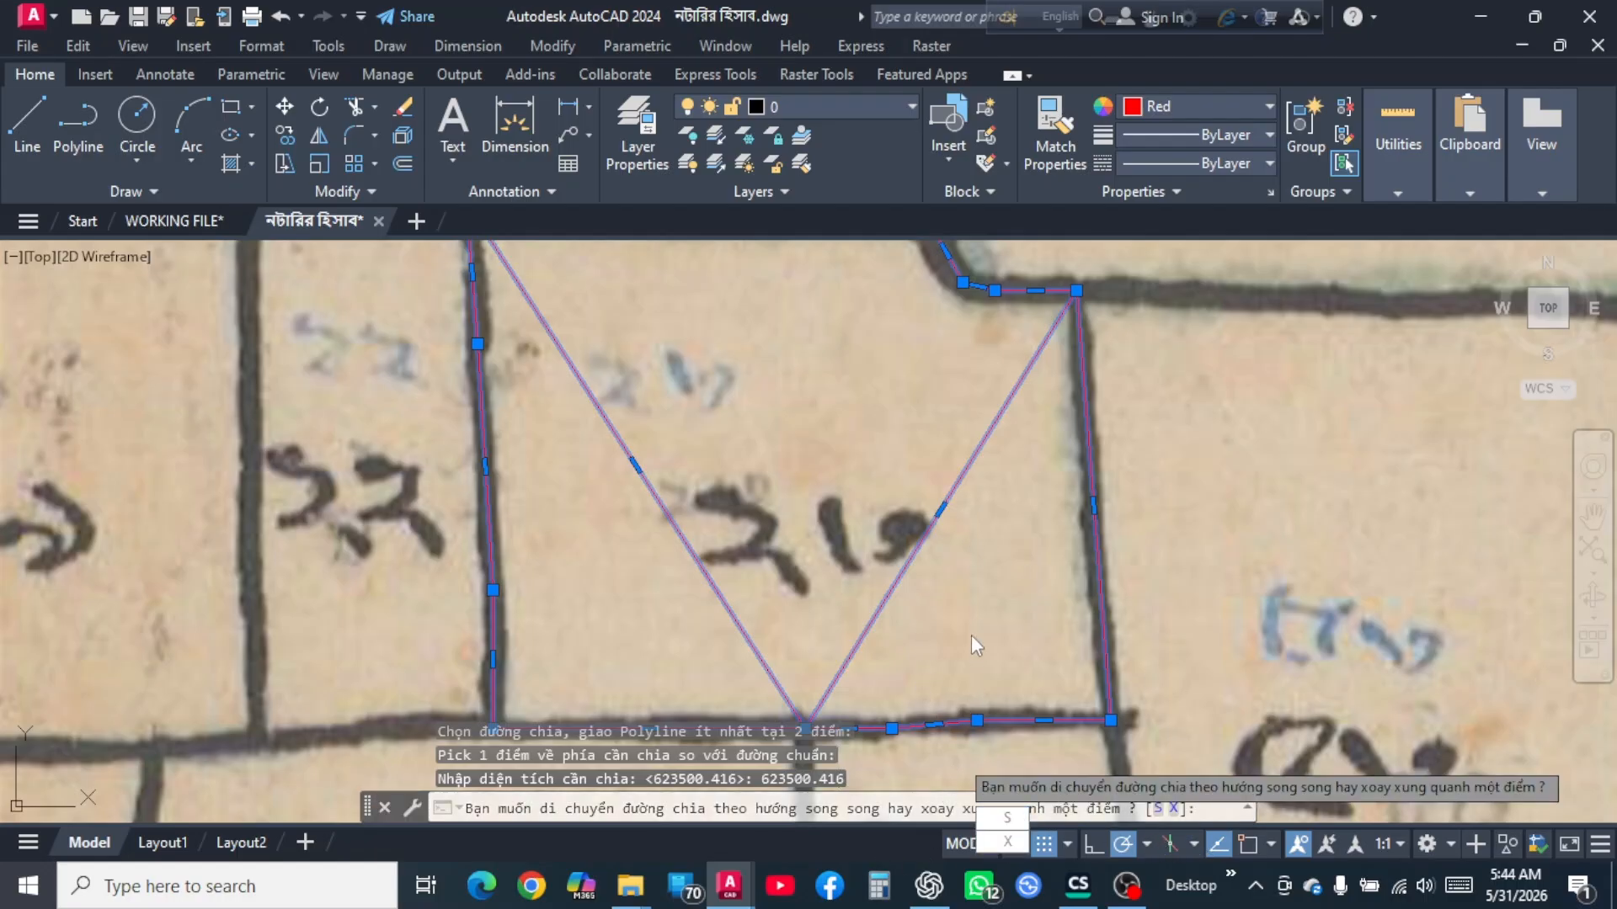
left_click(1008, 842)
scroll(956, 554, "down", 2)
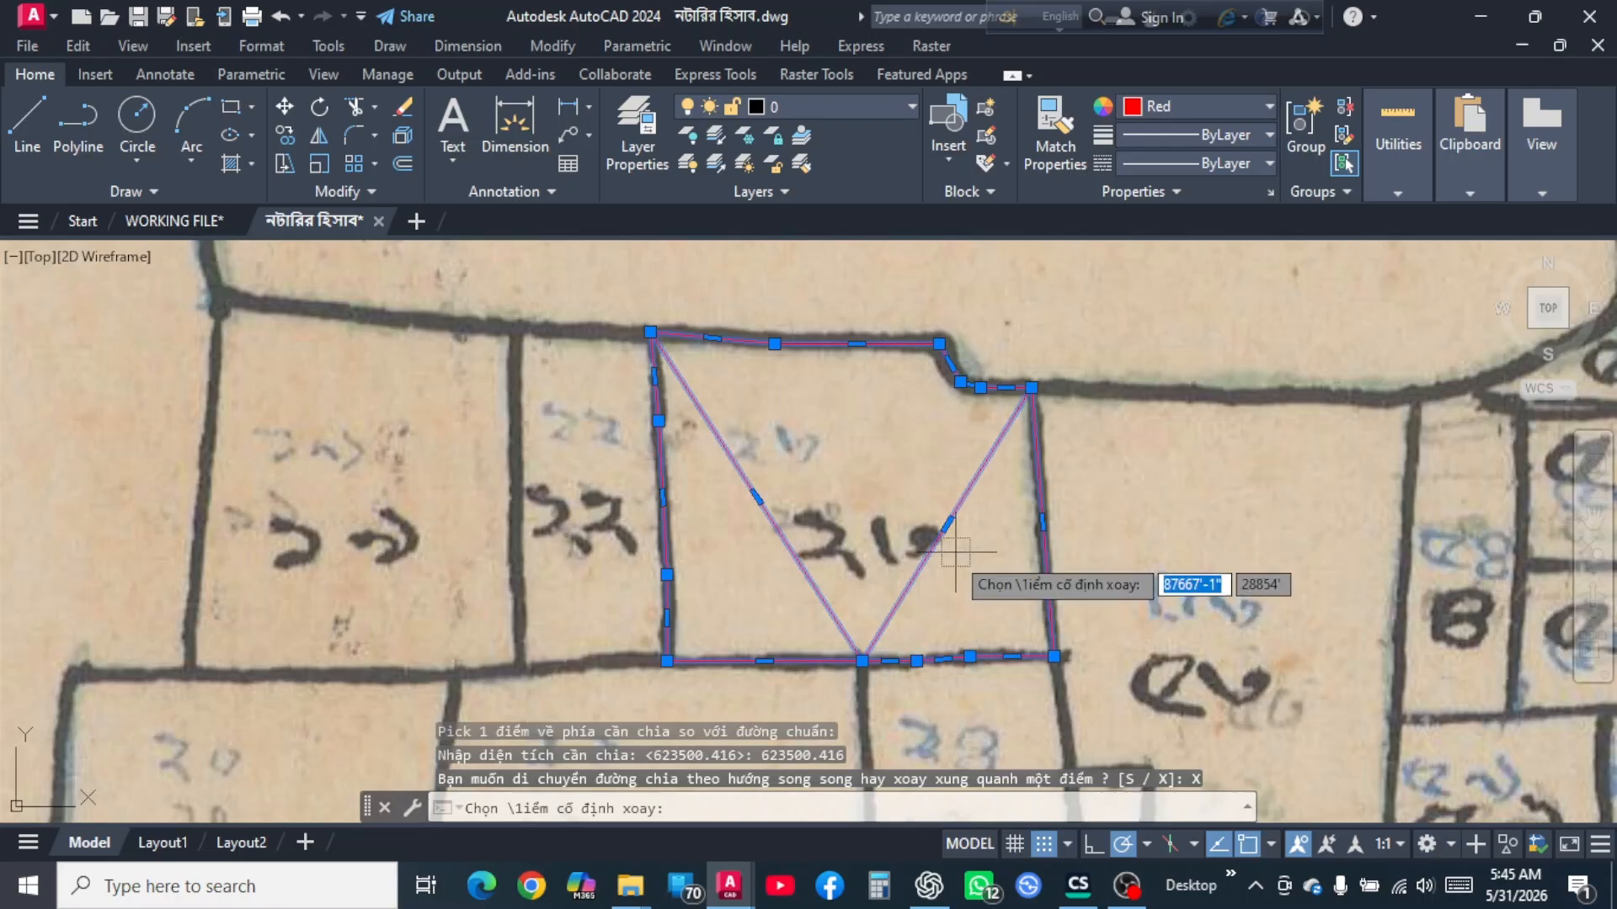
scroll(814, 663, "up", 4)
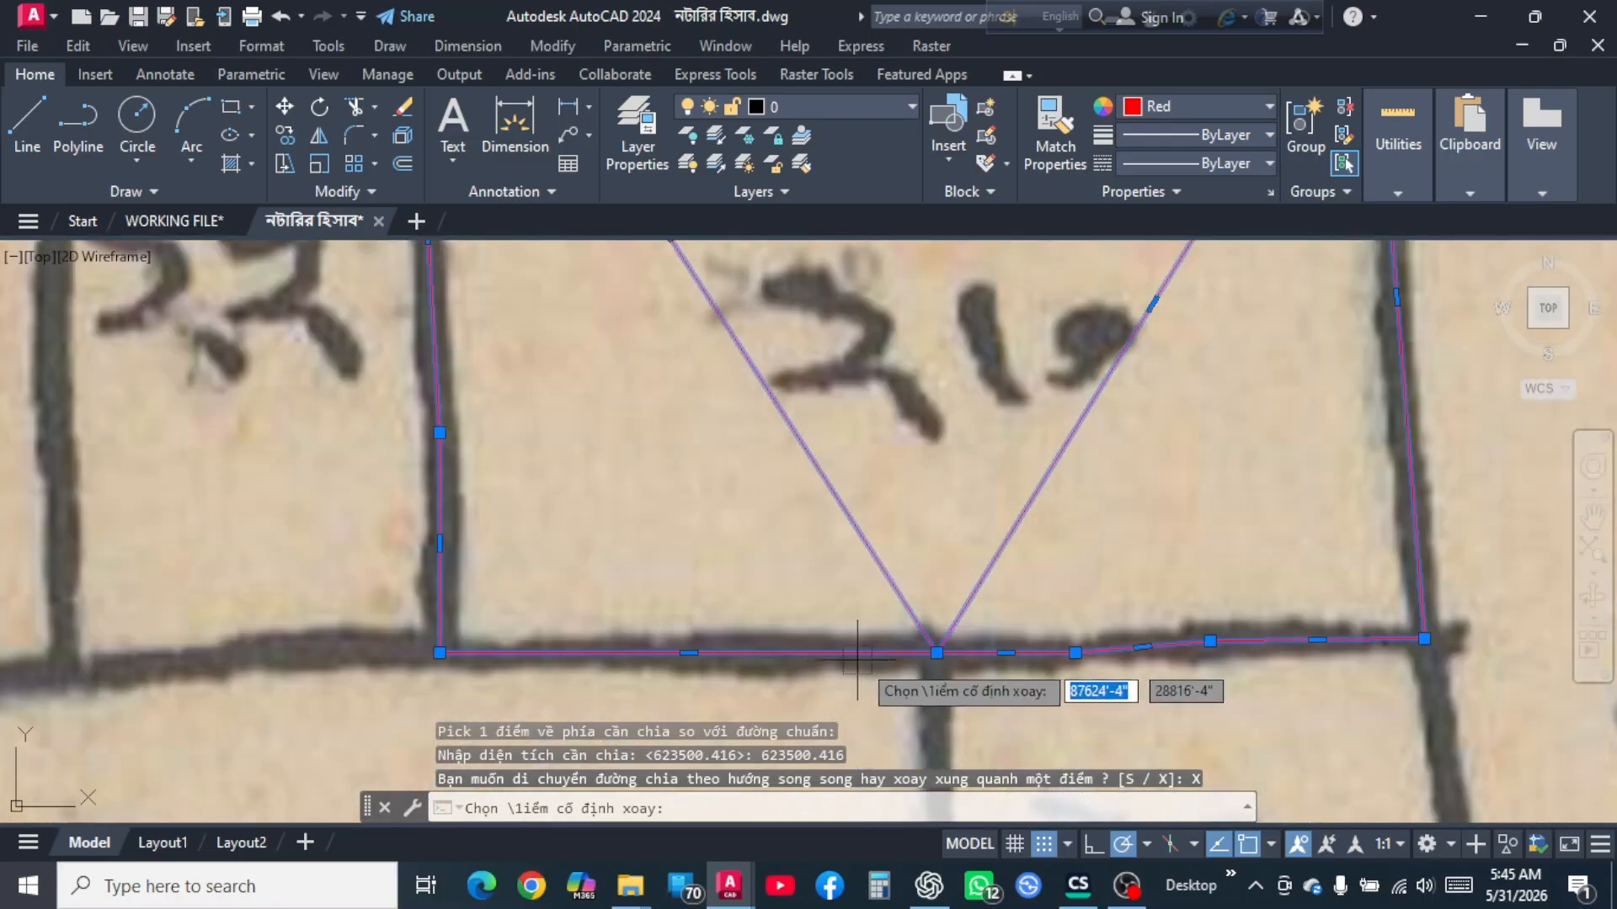
left_click(937, 653)
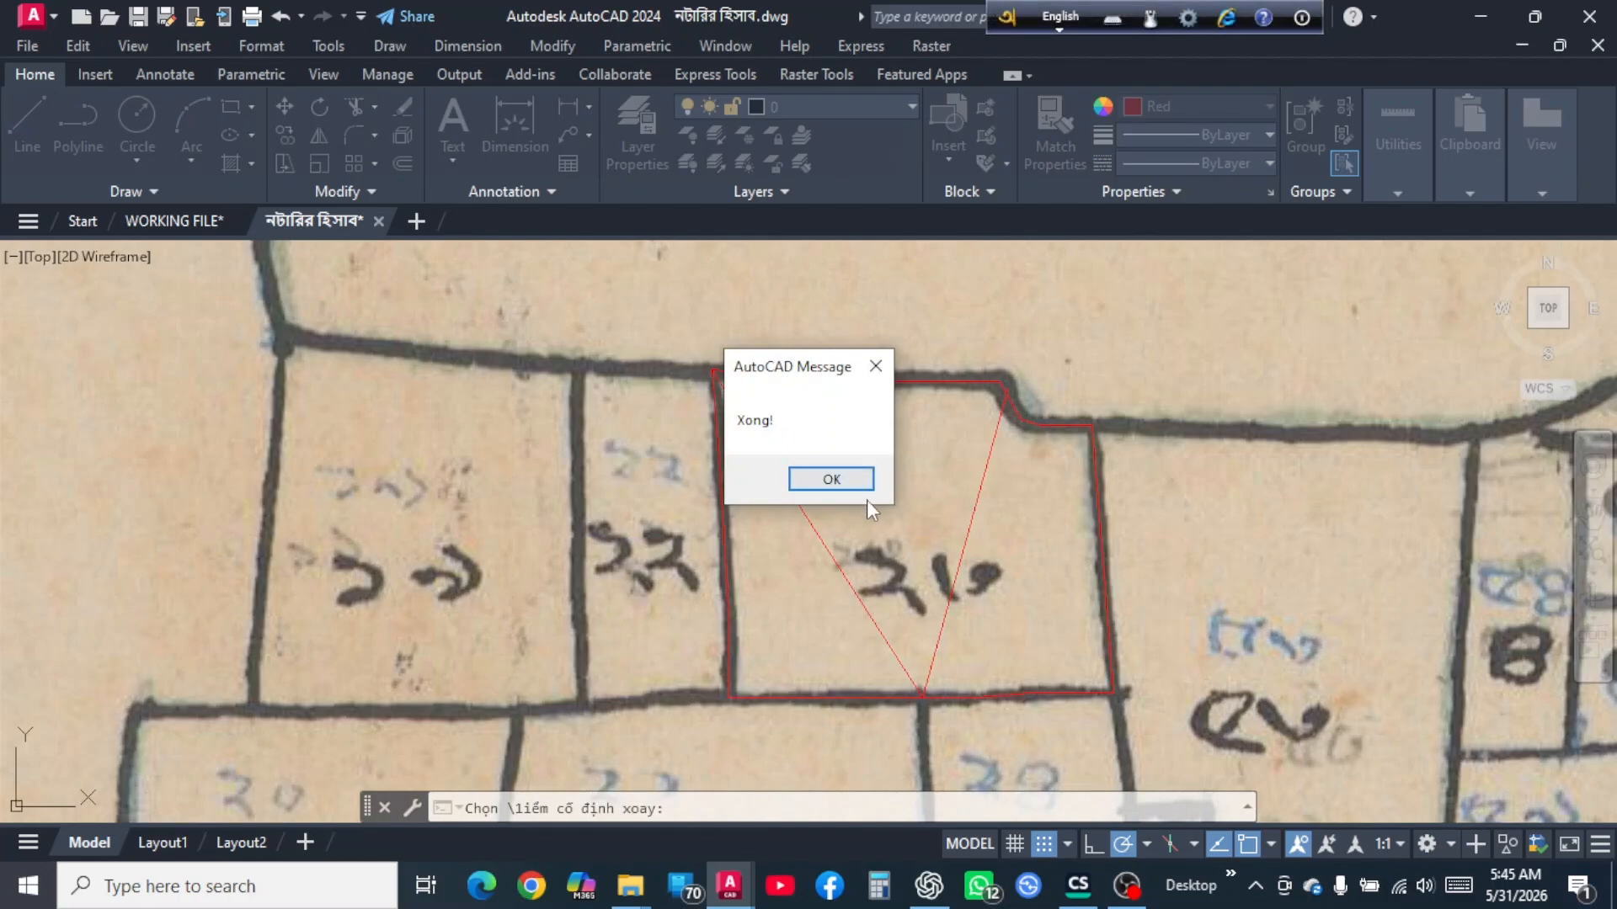
left_click(836, 479)
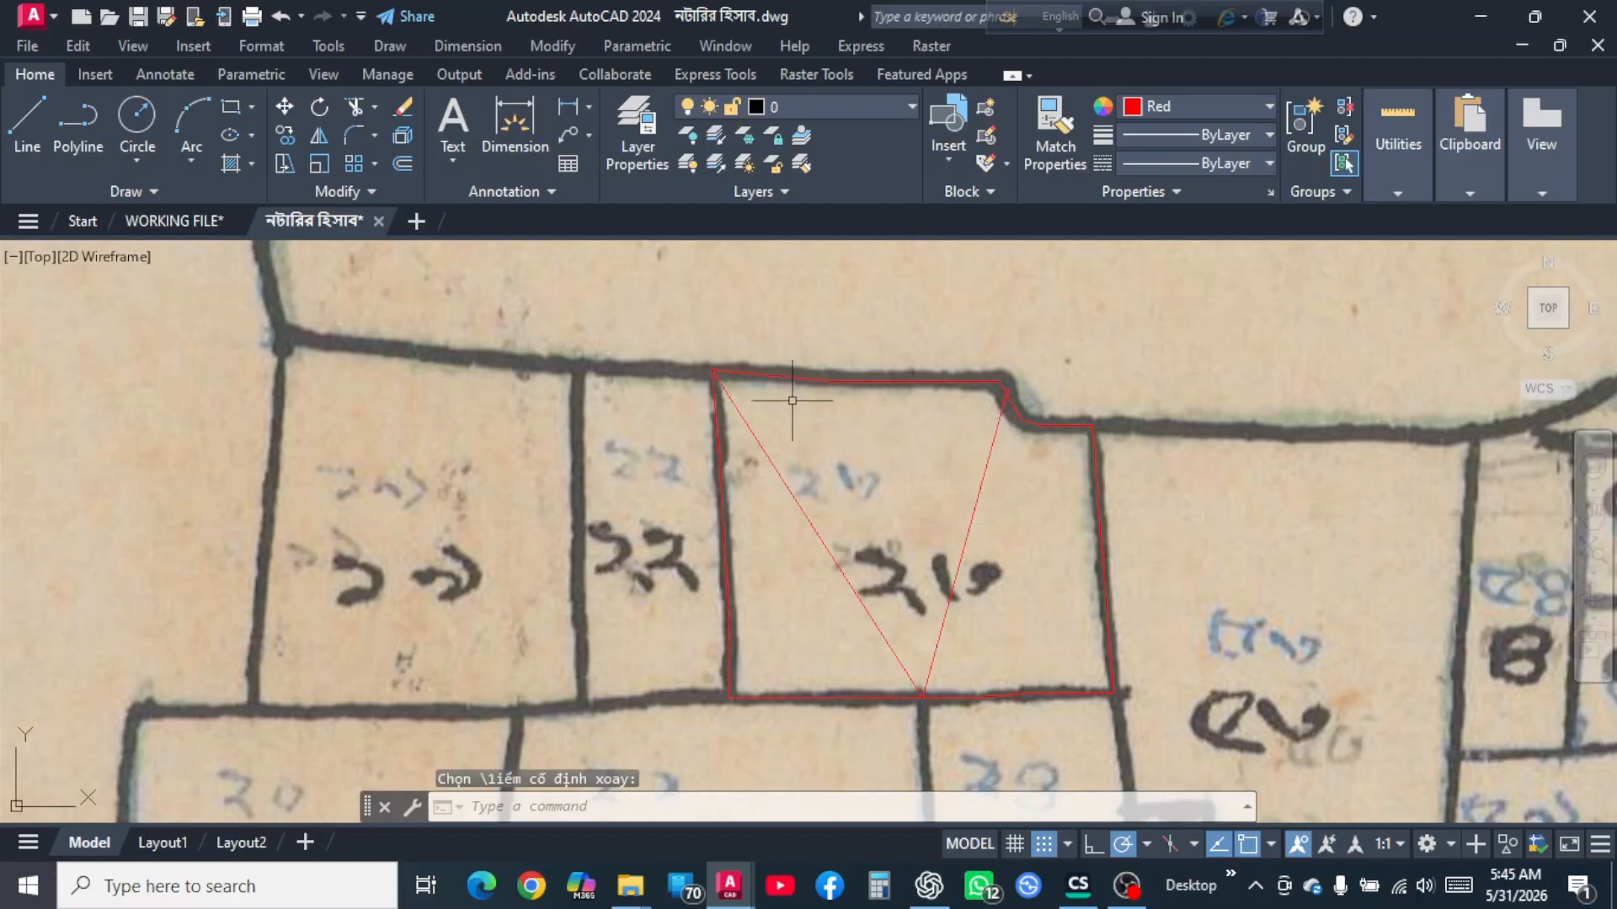
Run CD with plot ২৩'s outline as the closed polyline, the western diagonal as the dividing line, and the portion west of it.
left_click(1162, 362)
left_click(694, 606)
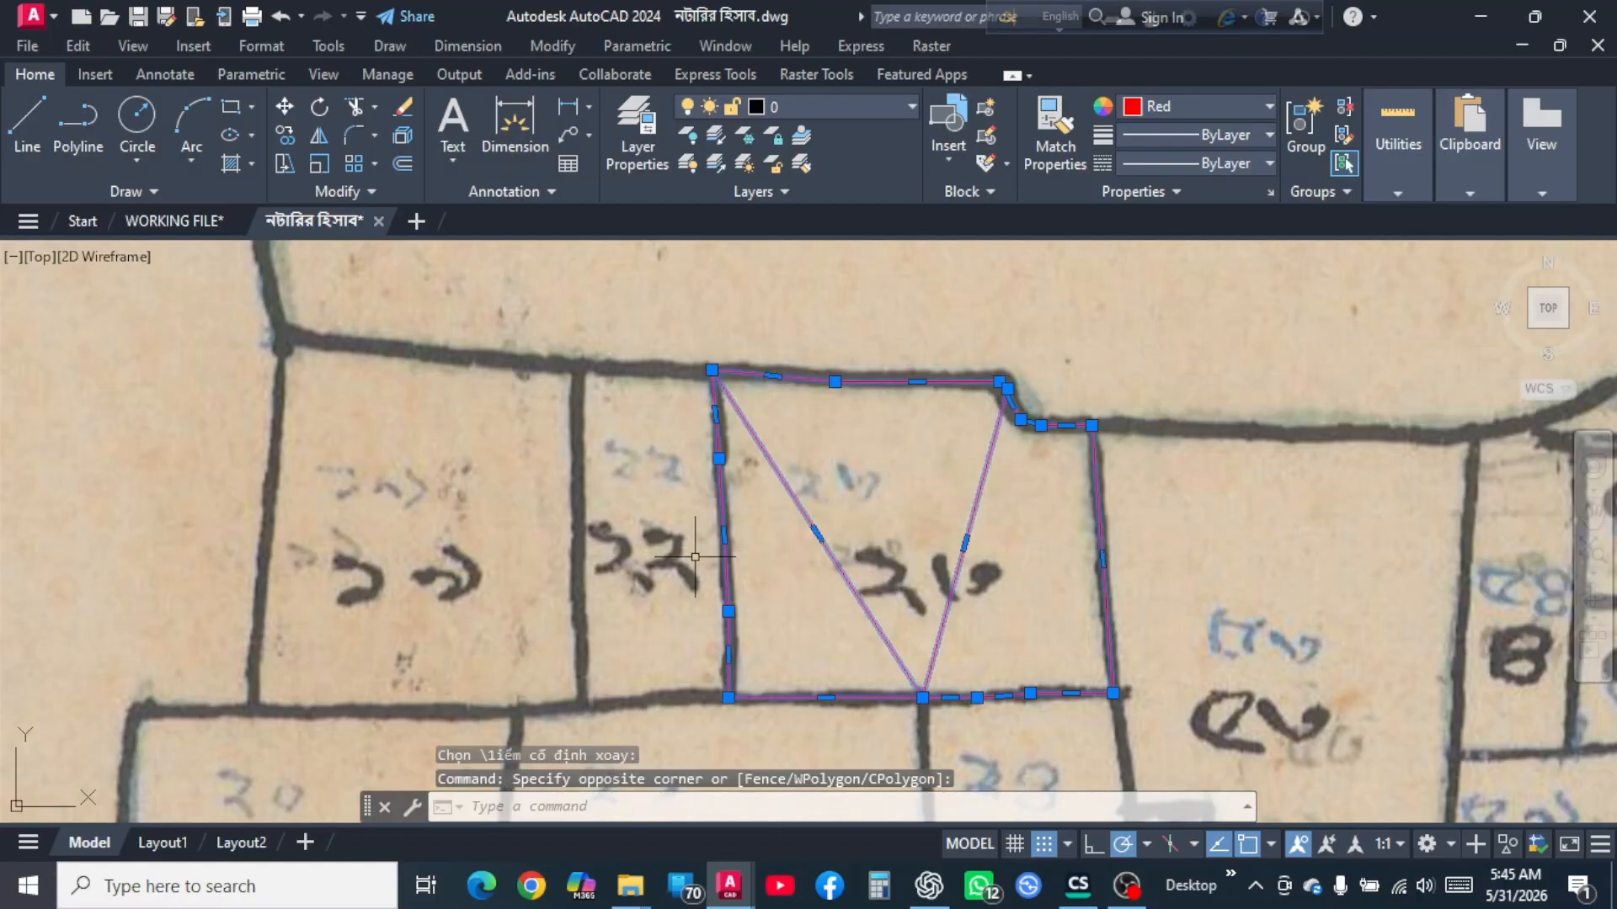
scroll(933, 543, "down", 3)
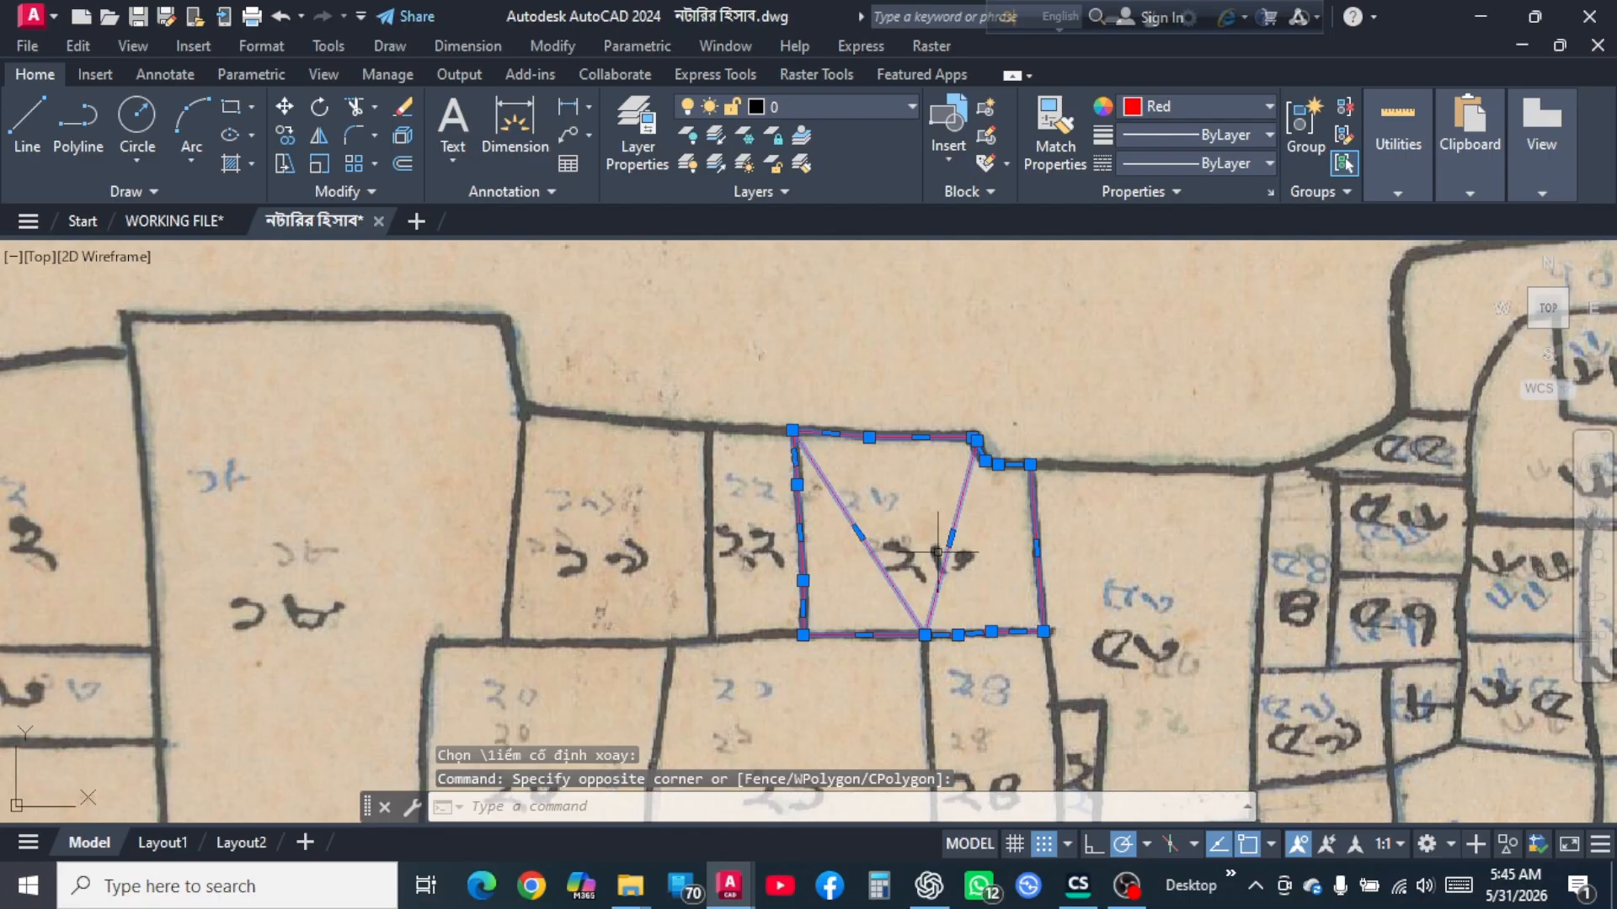
type("CD")
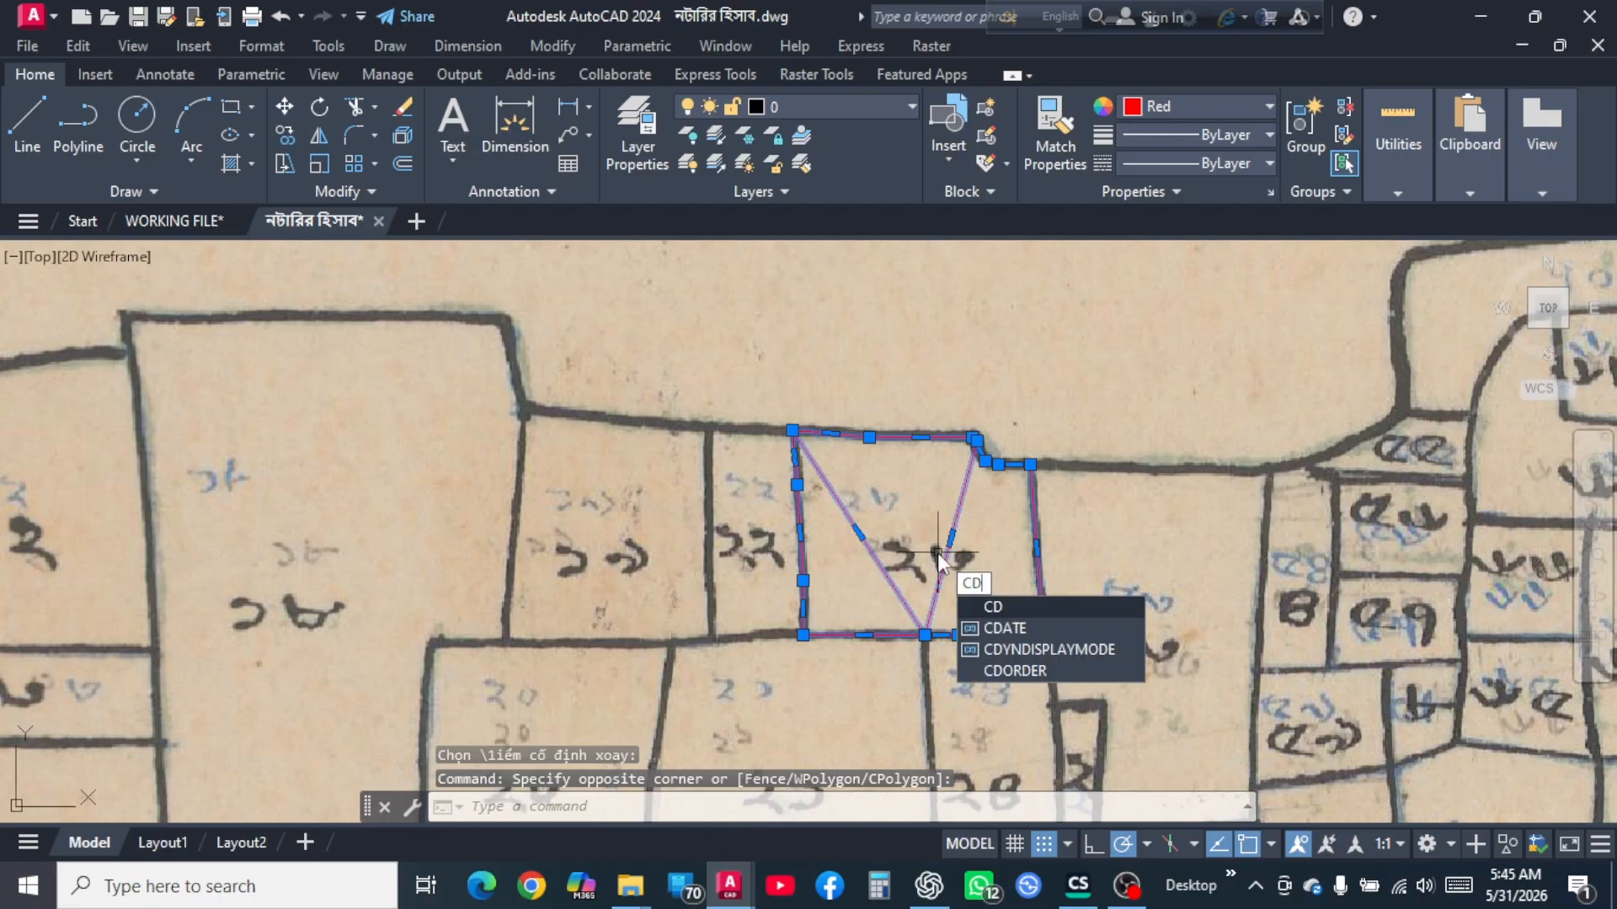
key("Return")
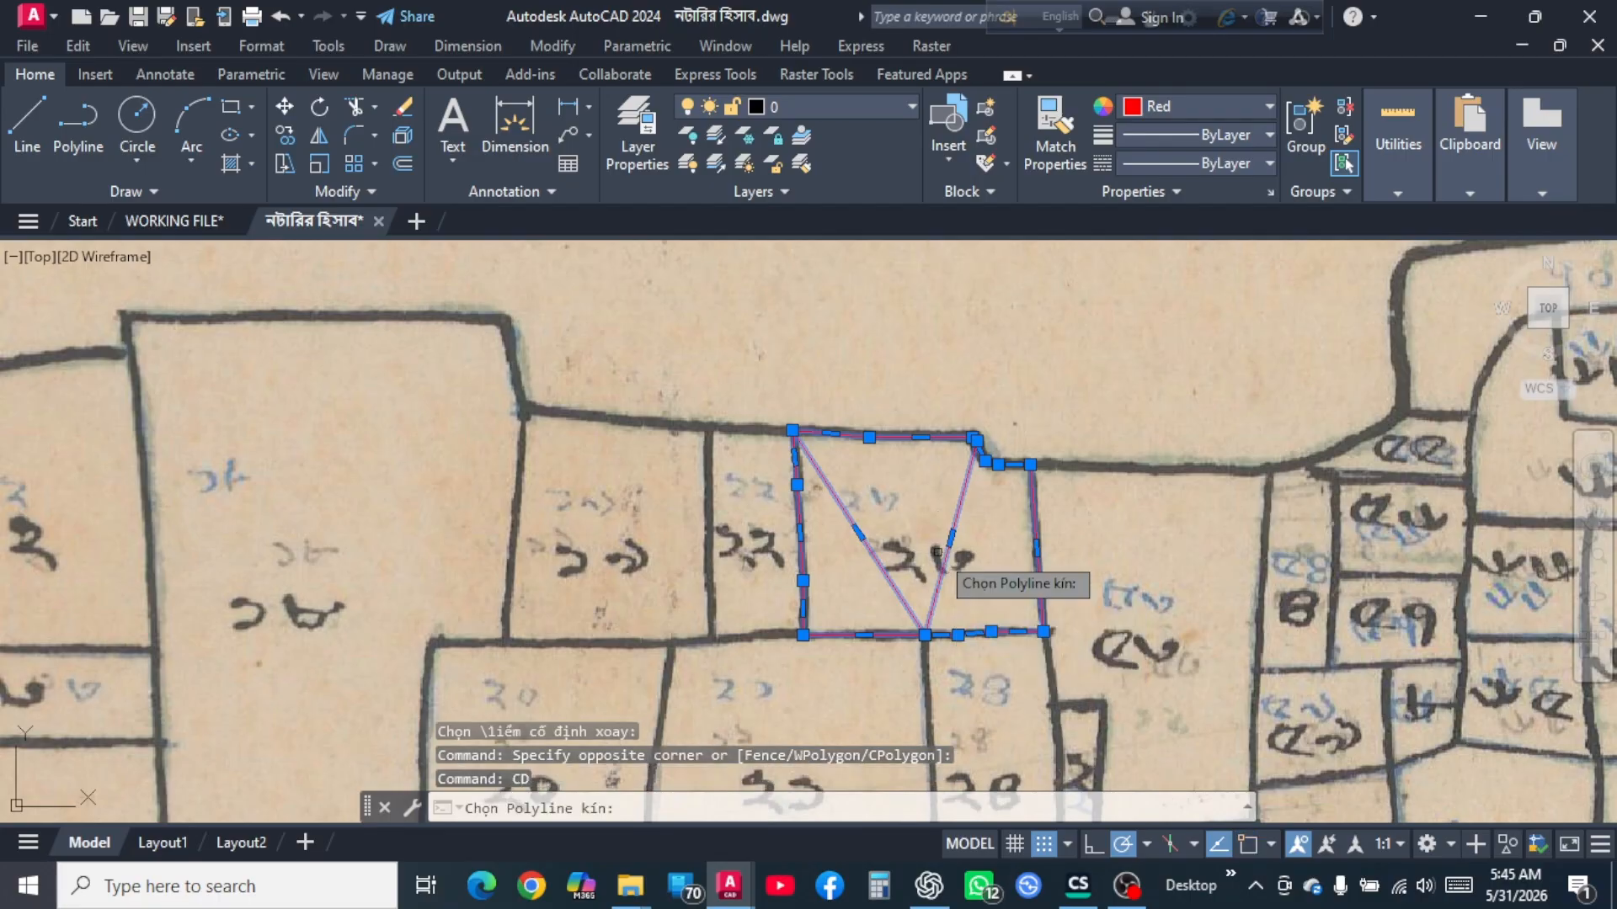
scroll(829, 556, "up", 4)
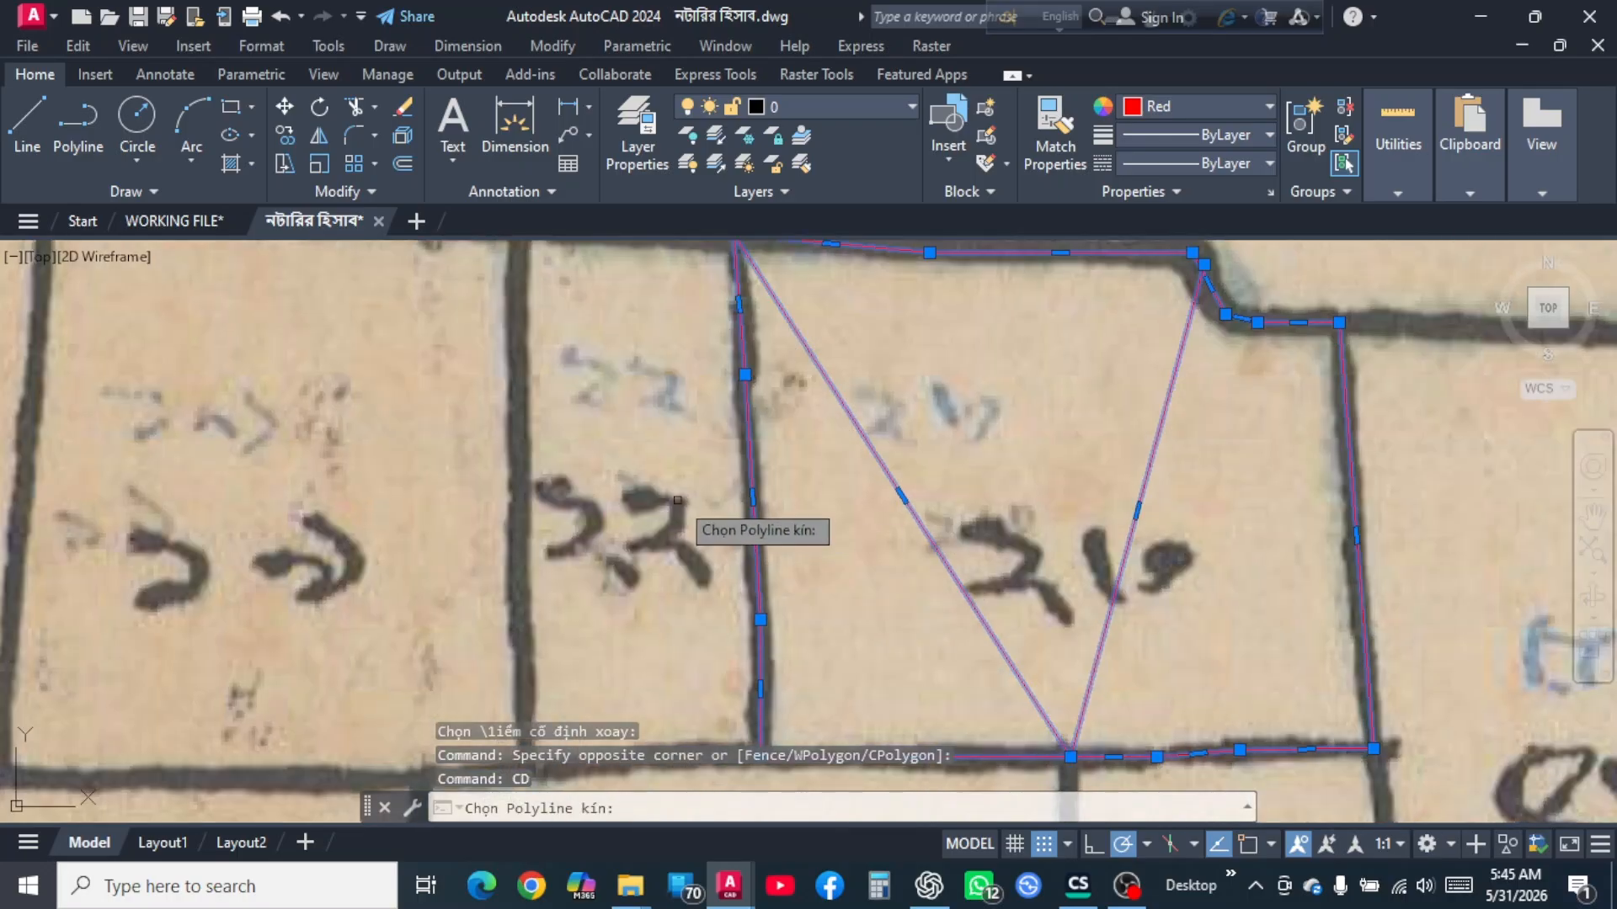
left_click(746, 445)
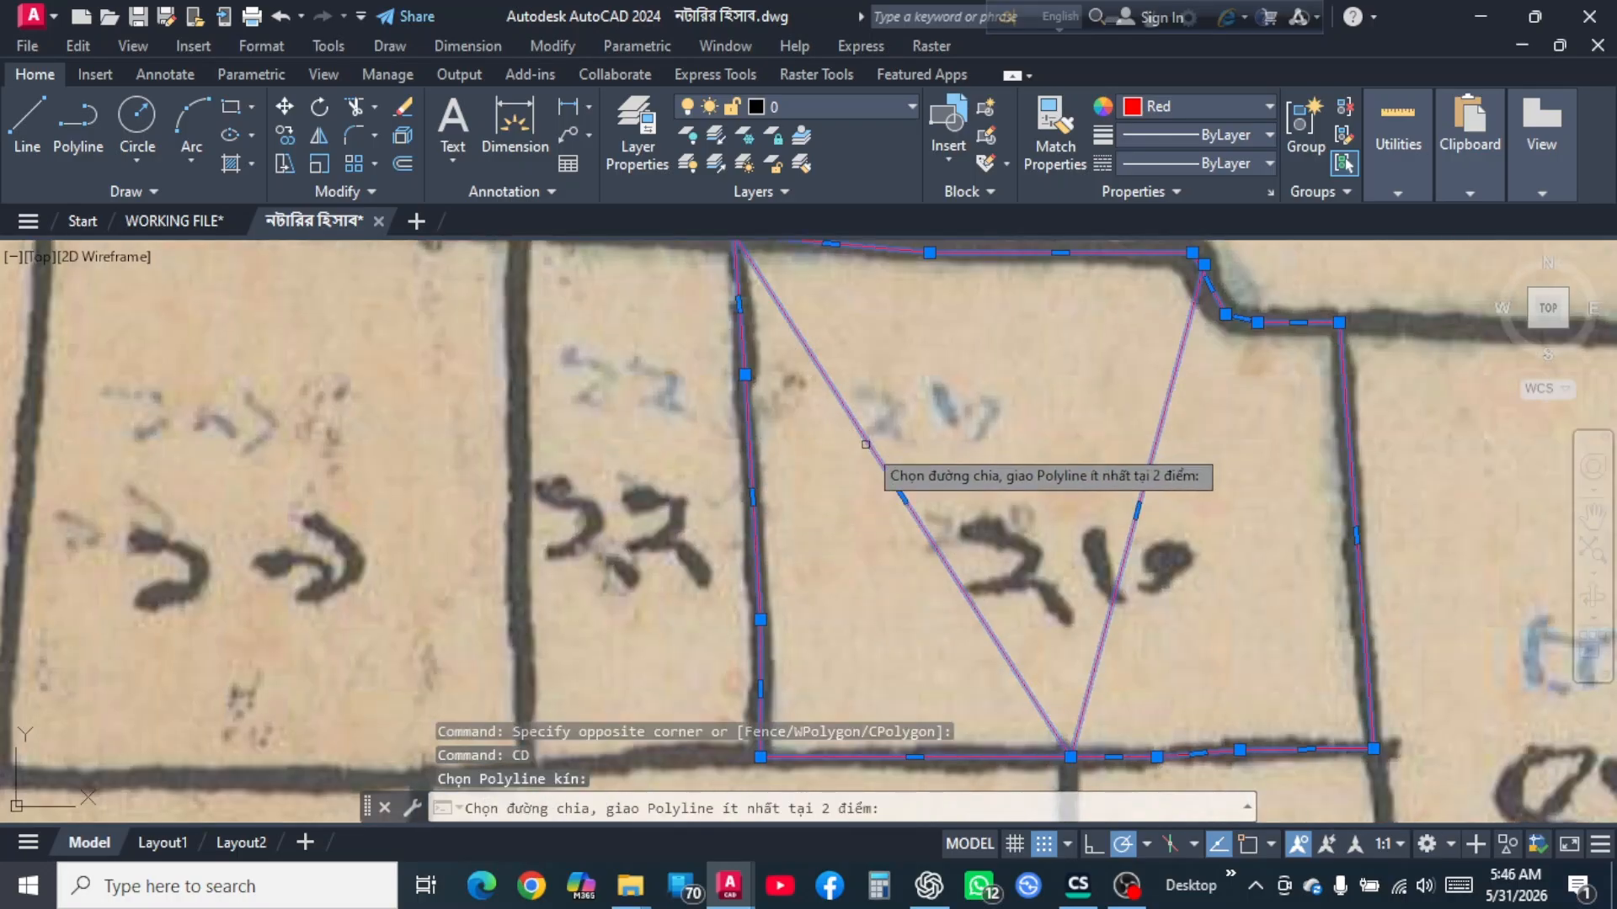
left_click(872, 444)
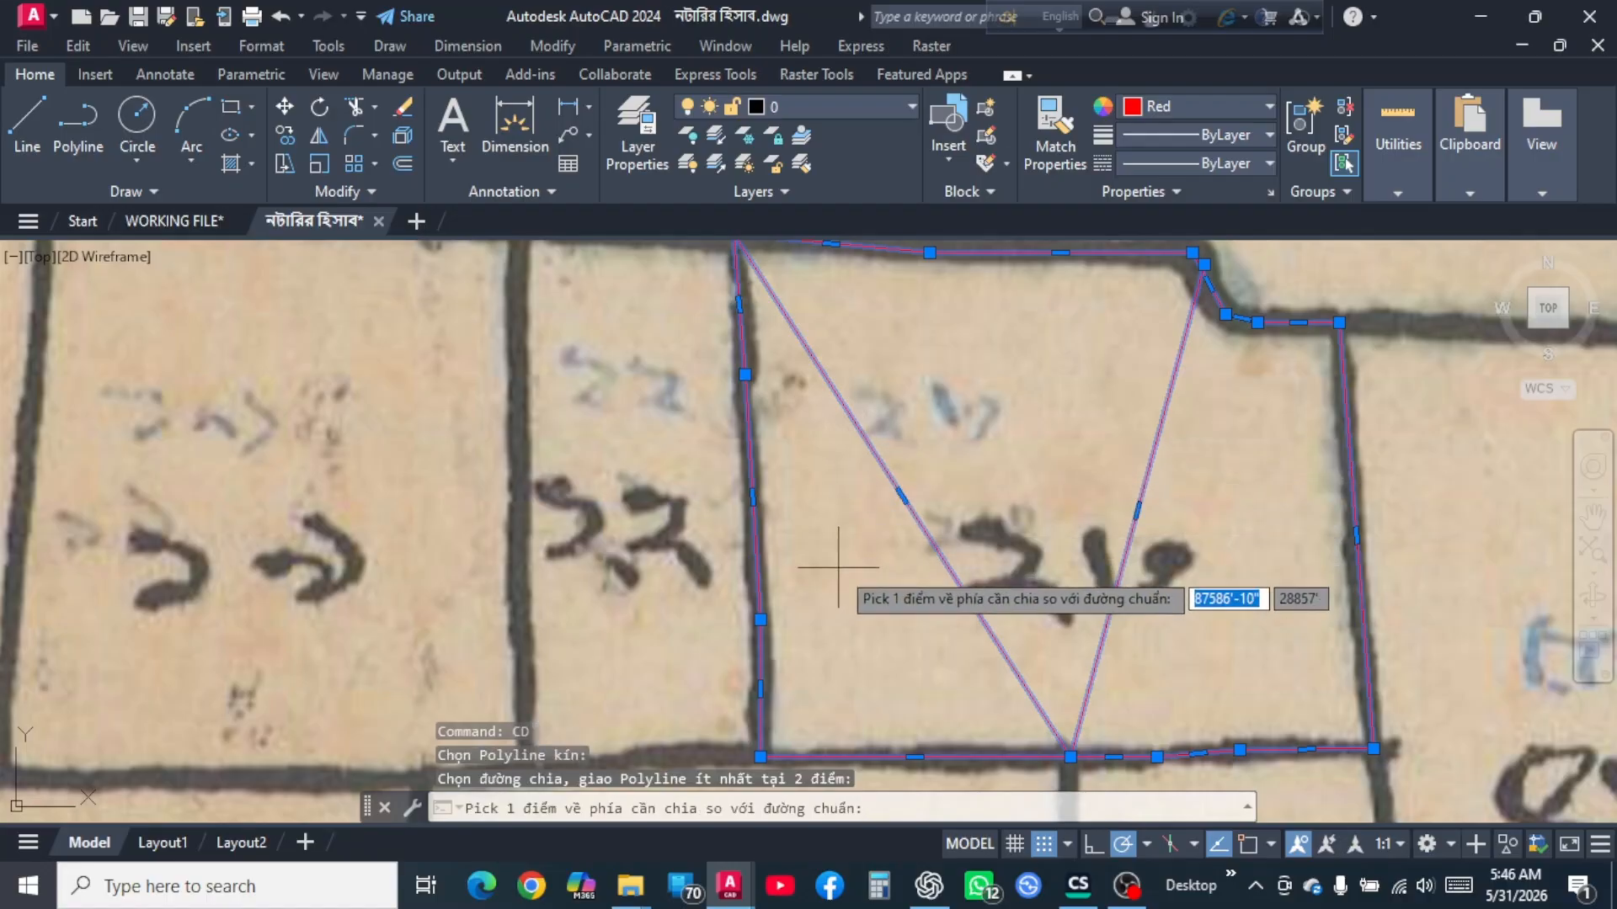
left_click(809, 477)
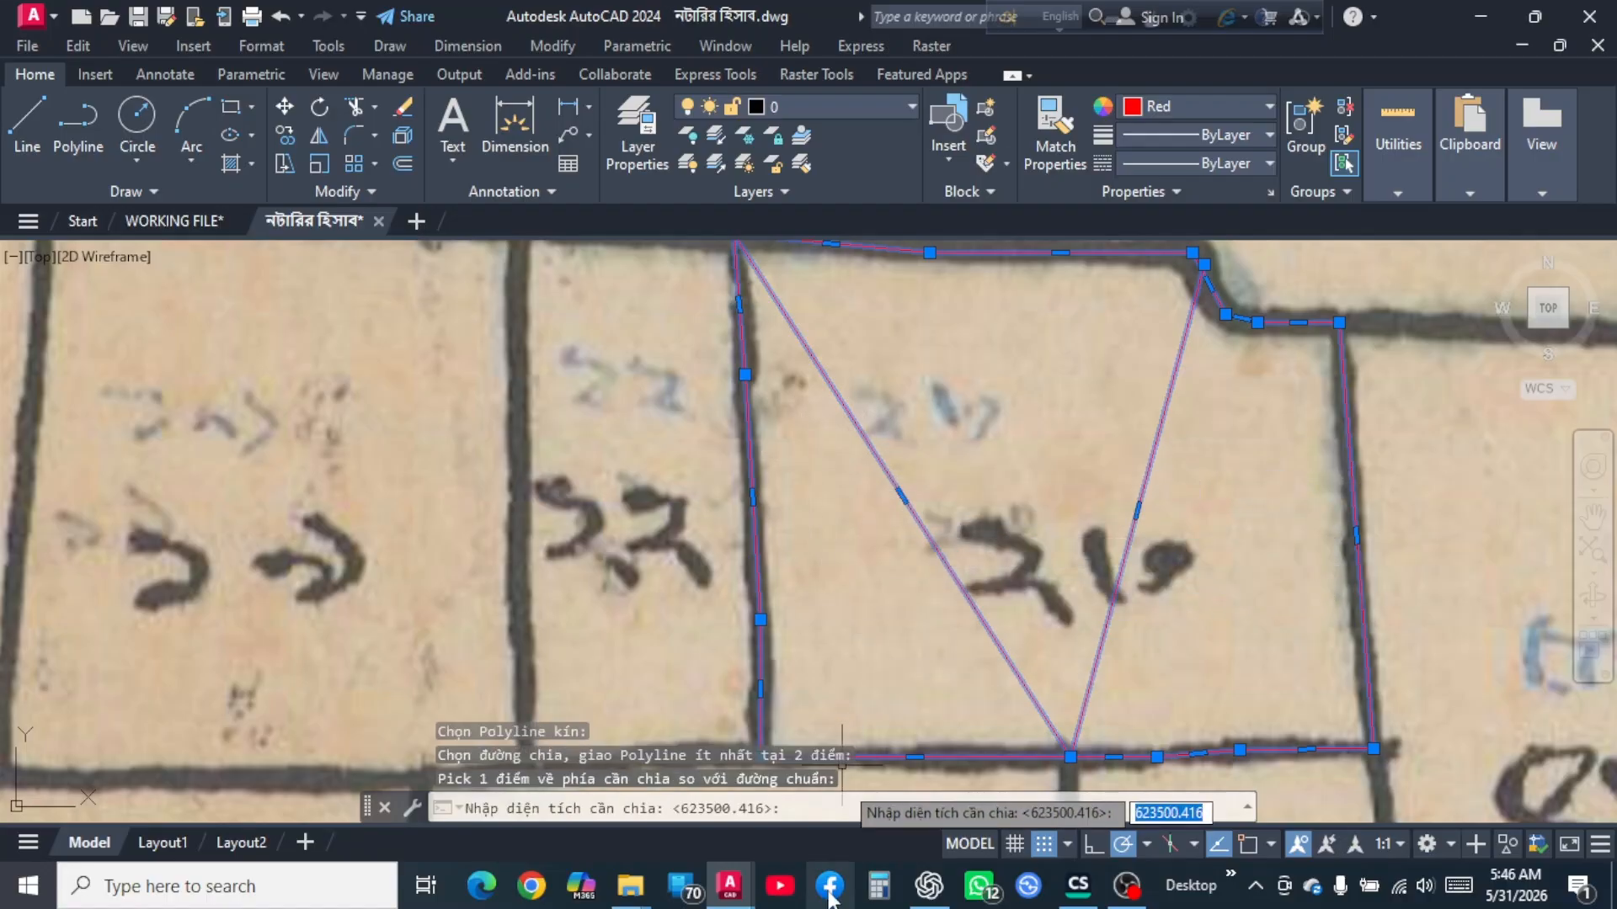
Set the area to divide to 623500.416, rotate the western dividing line (X) about the southern junction, and dismiss the completion message.
right_click(797, 808)
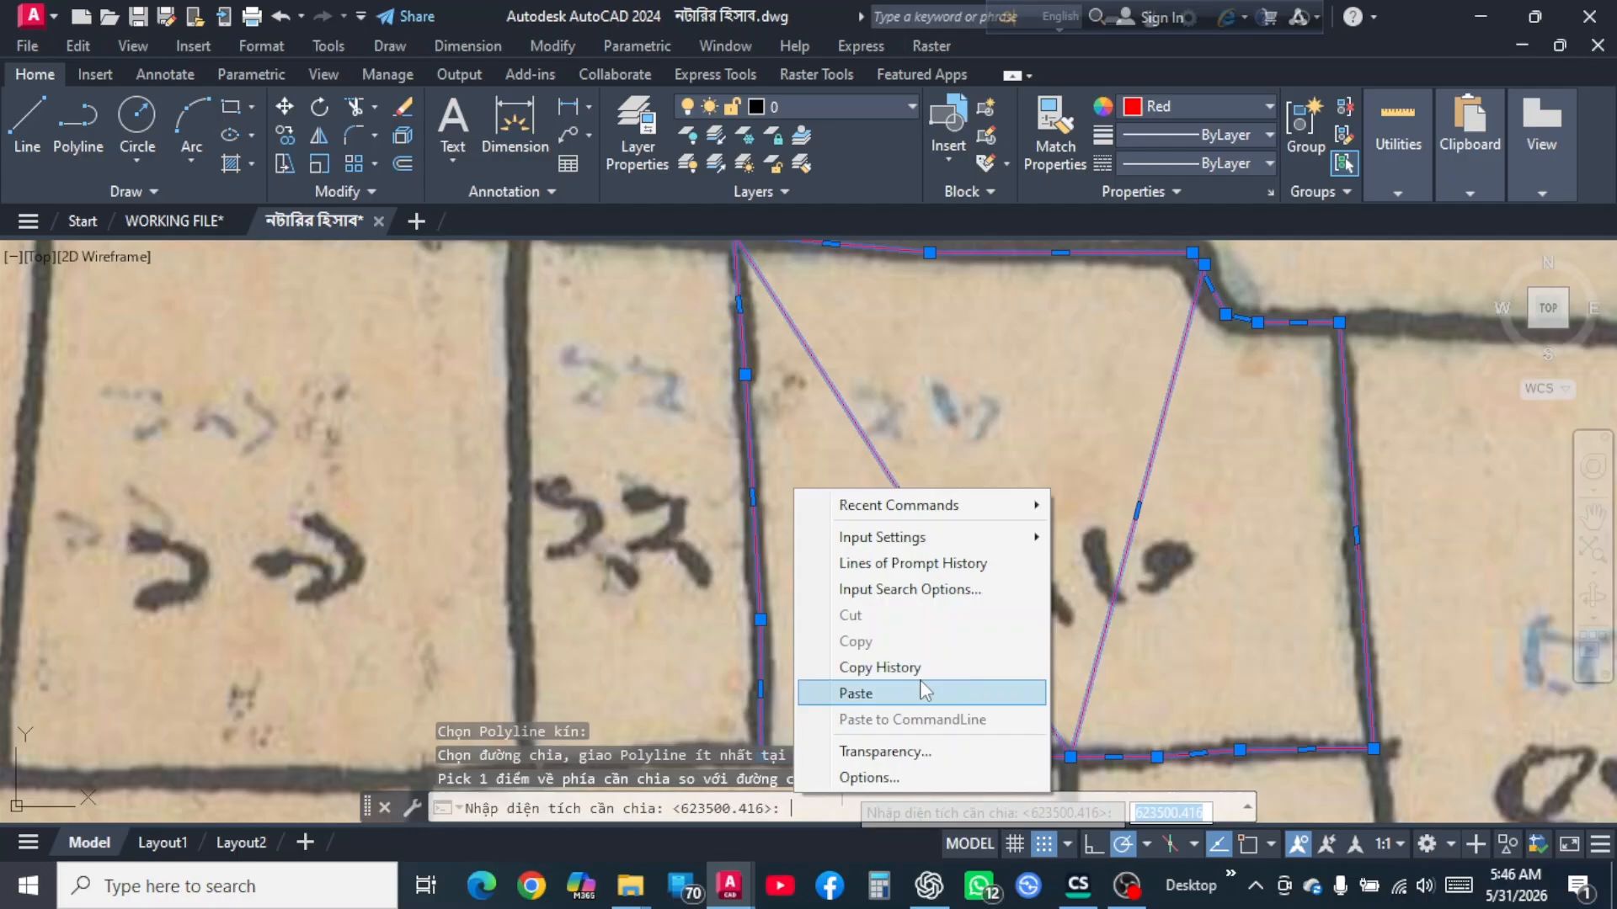
left_click(856, 693)
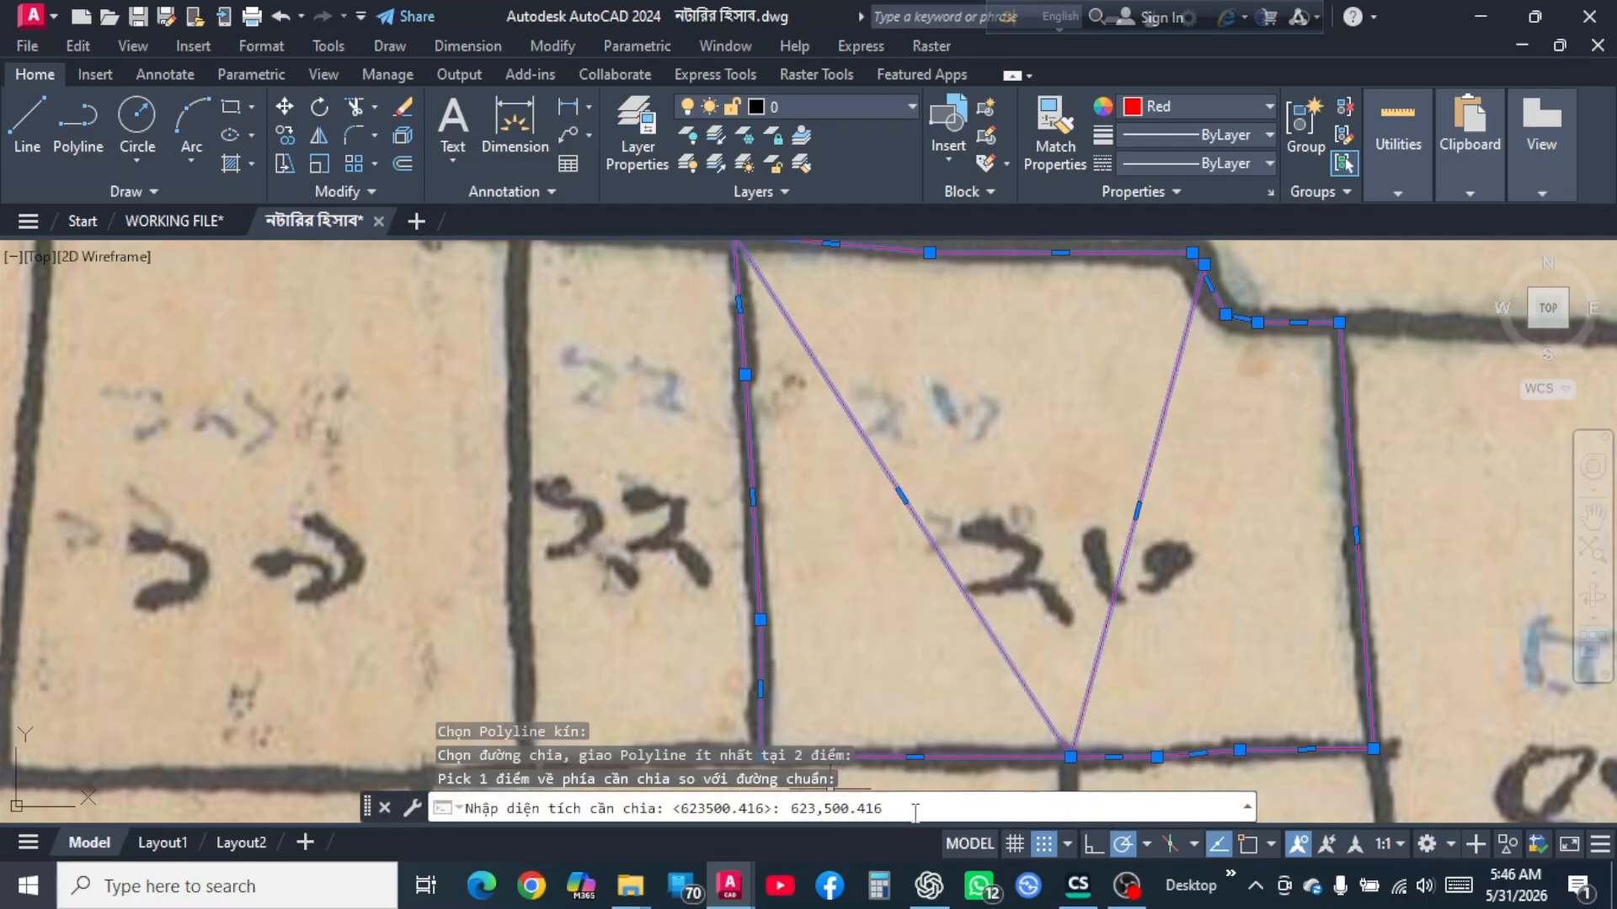
key("BackSpace")
key("Return")
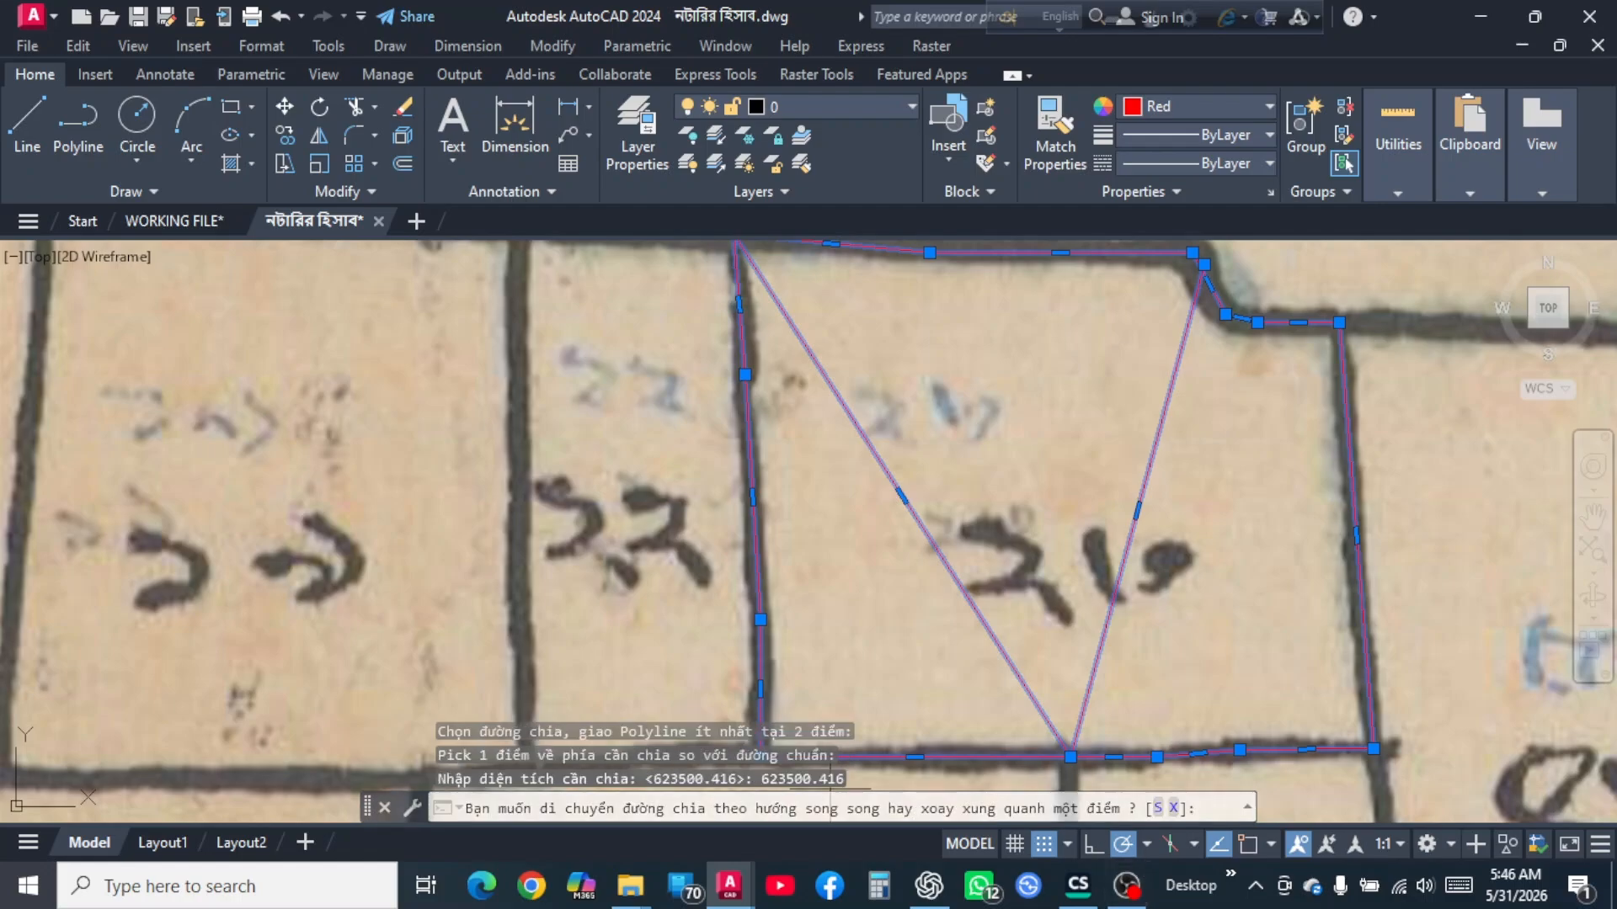
key("Down")
left_click(1061, 773)
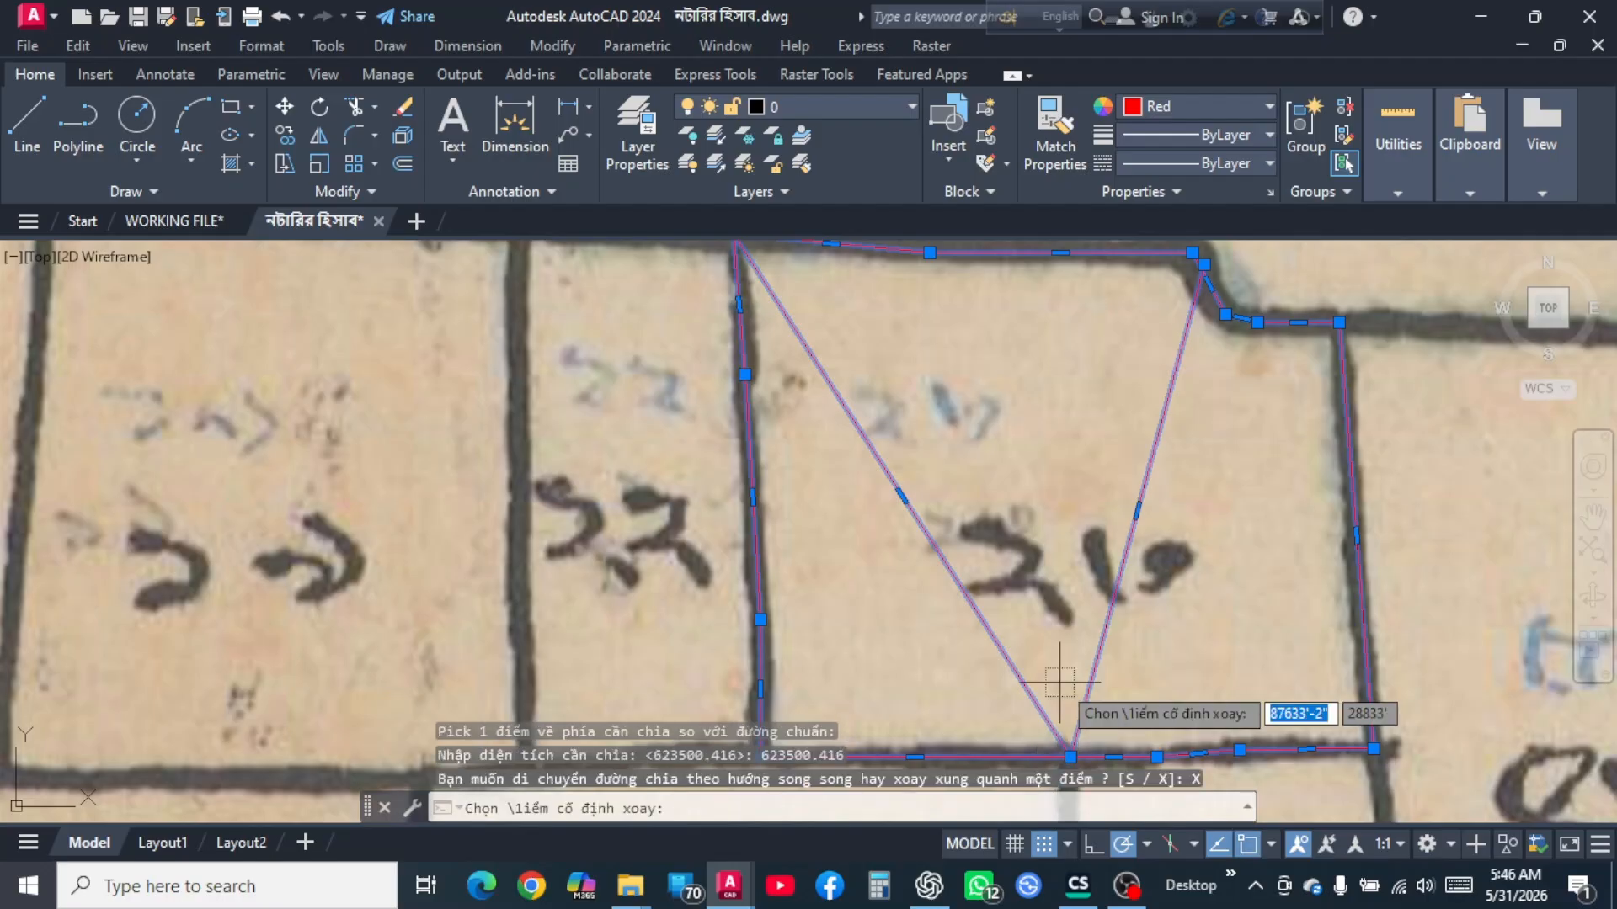
scroll(940, 434, "down", 2)
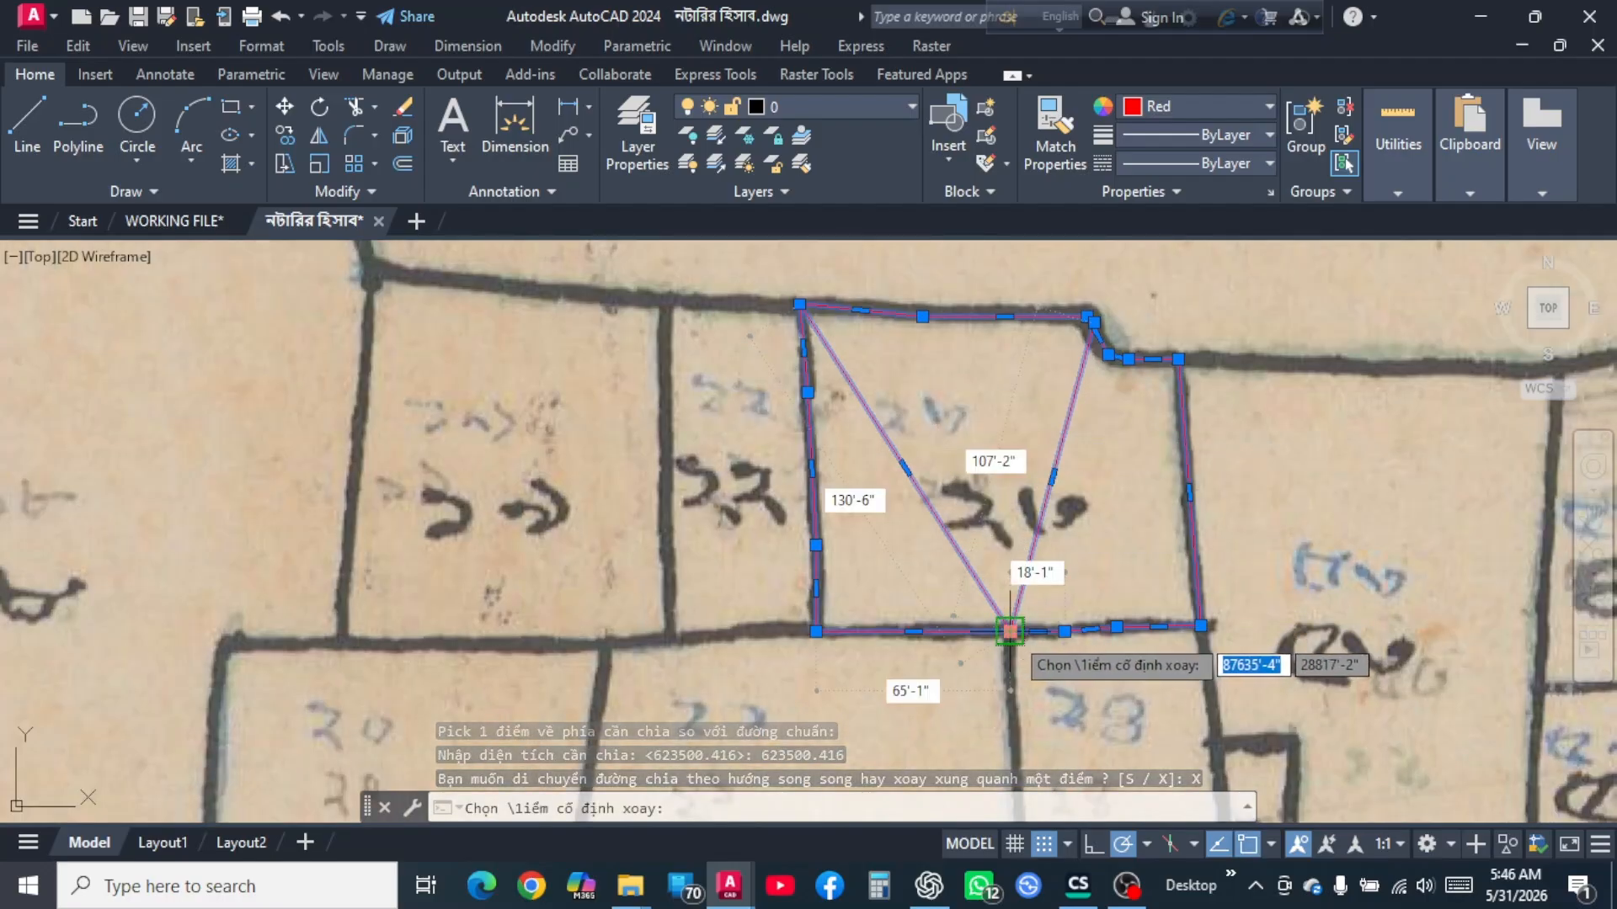
left_click(1010, 630)
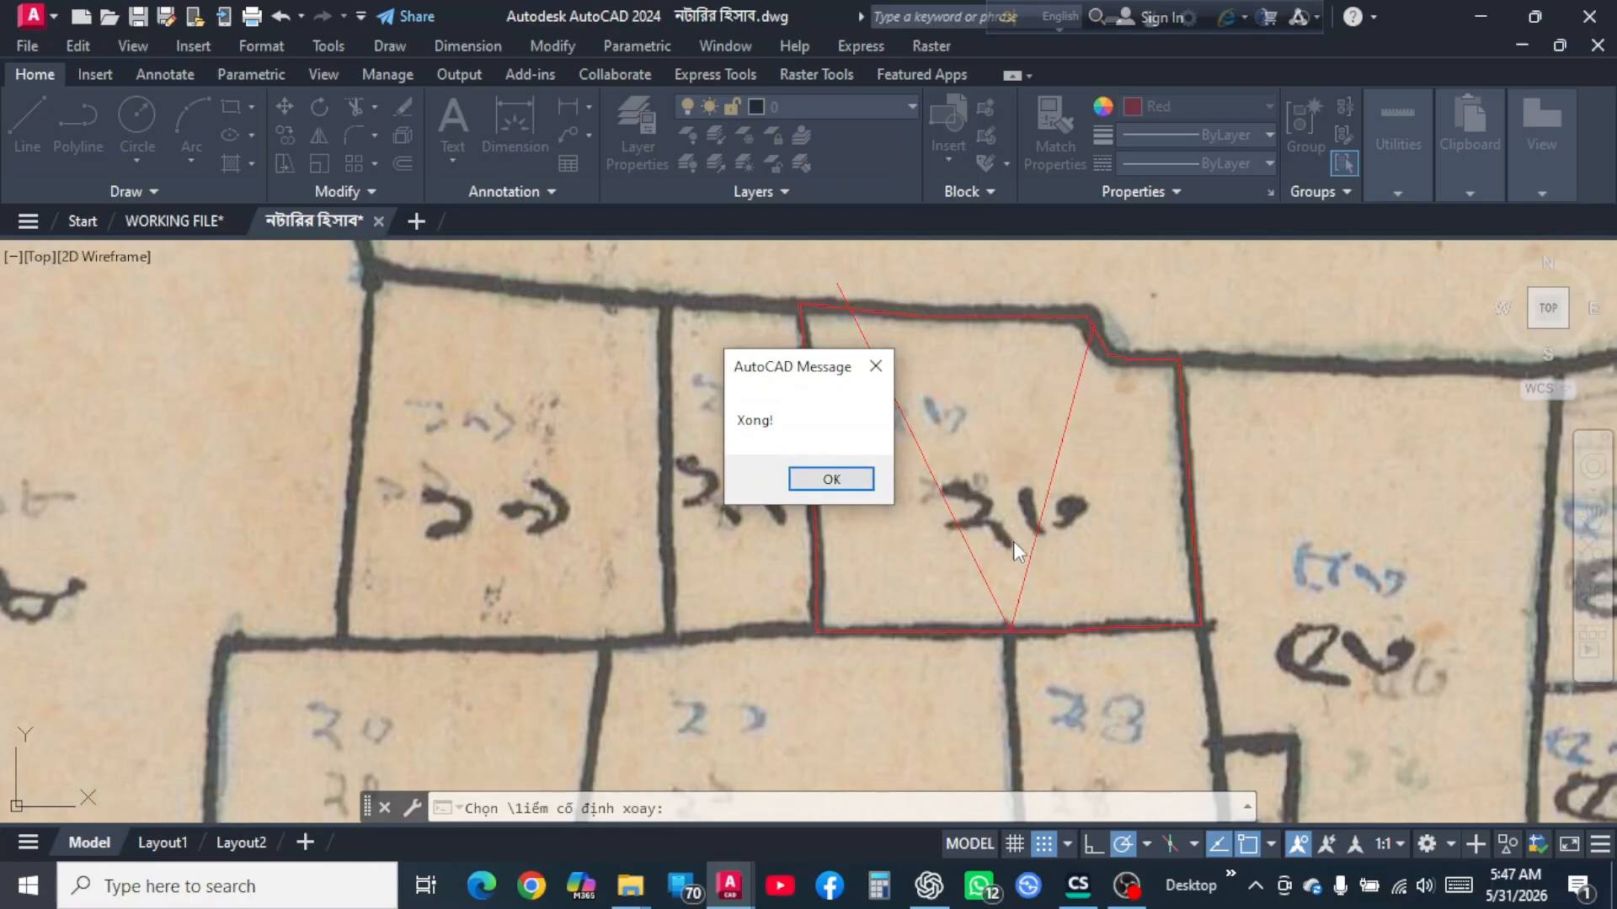
left_click(830, 479)
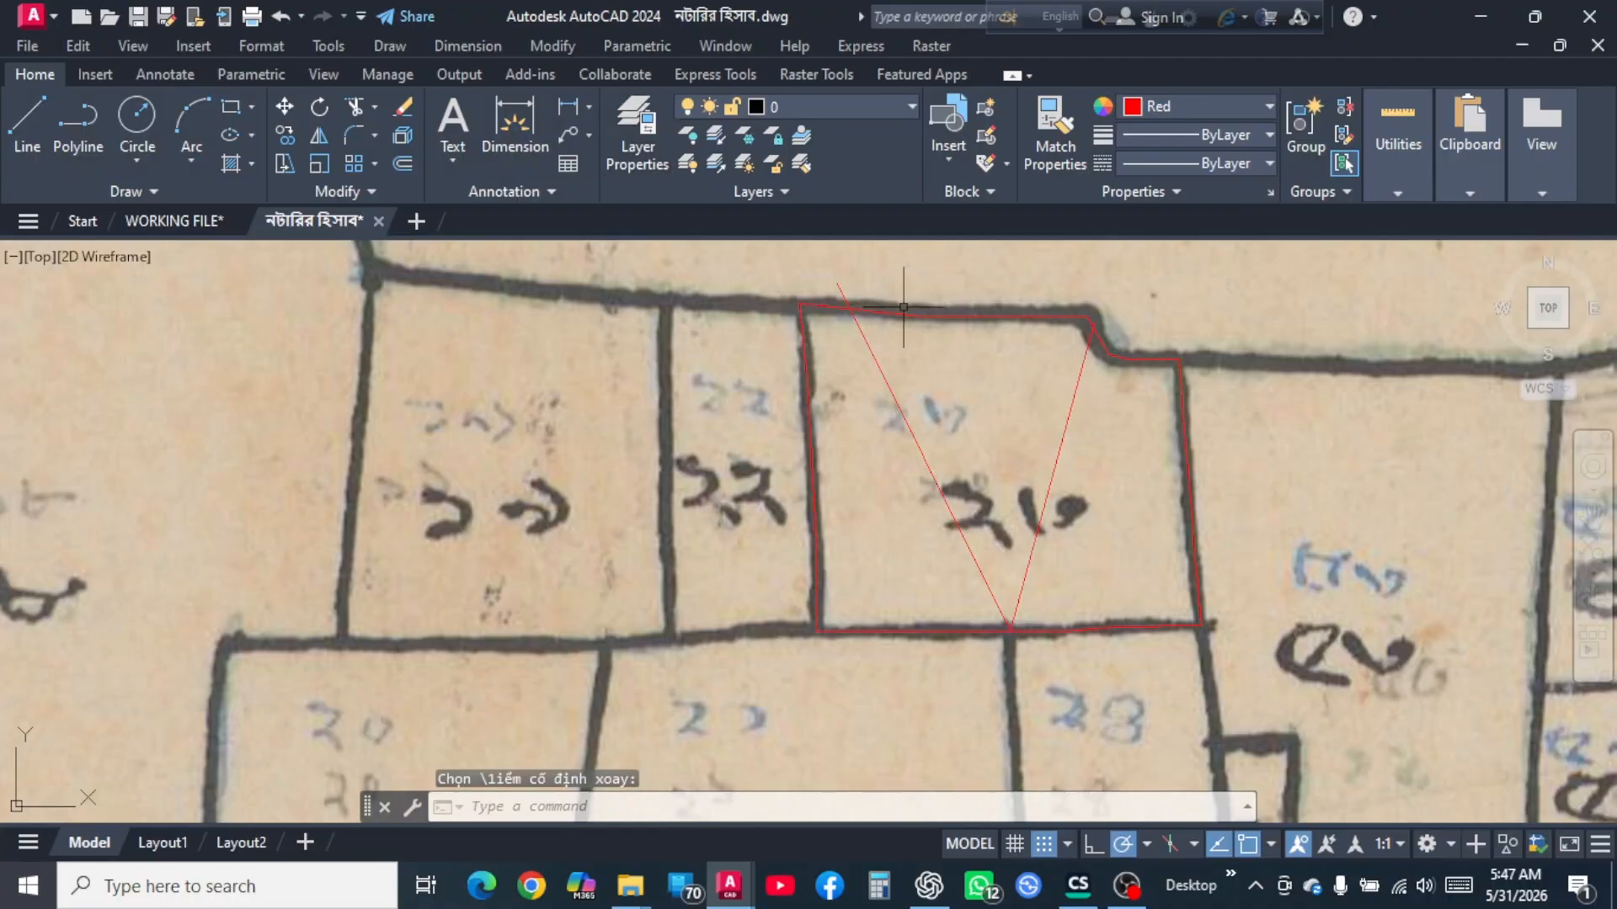
Measure the areas of plot ২৩'s eastern, western and middle portions with the quick measuring tool.
scroll(926, 455, "down", 2)
scroll(922, 362, "up", 4)
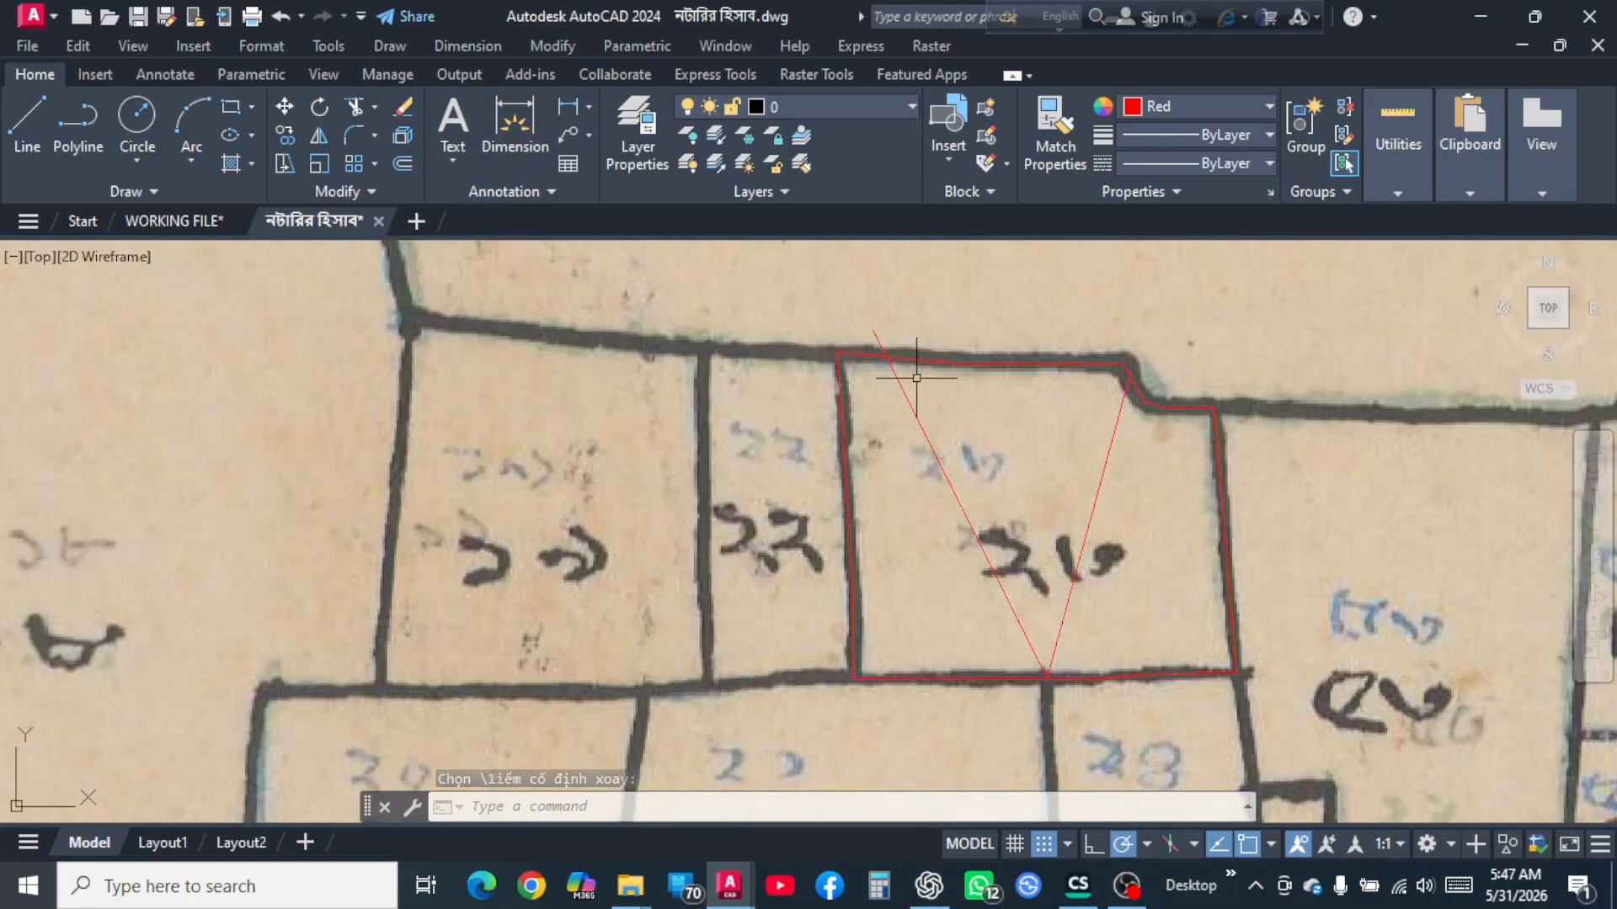
scroll(1017, 314, "down", 2)
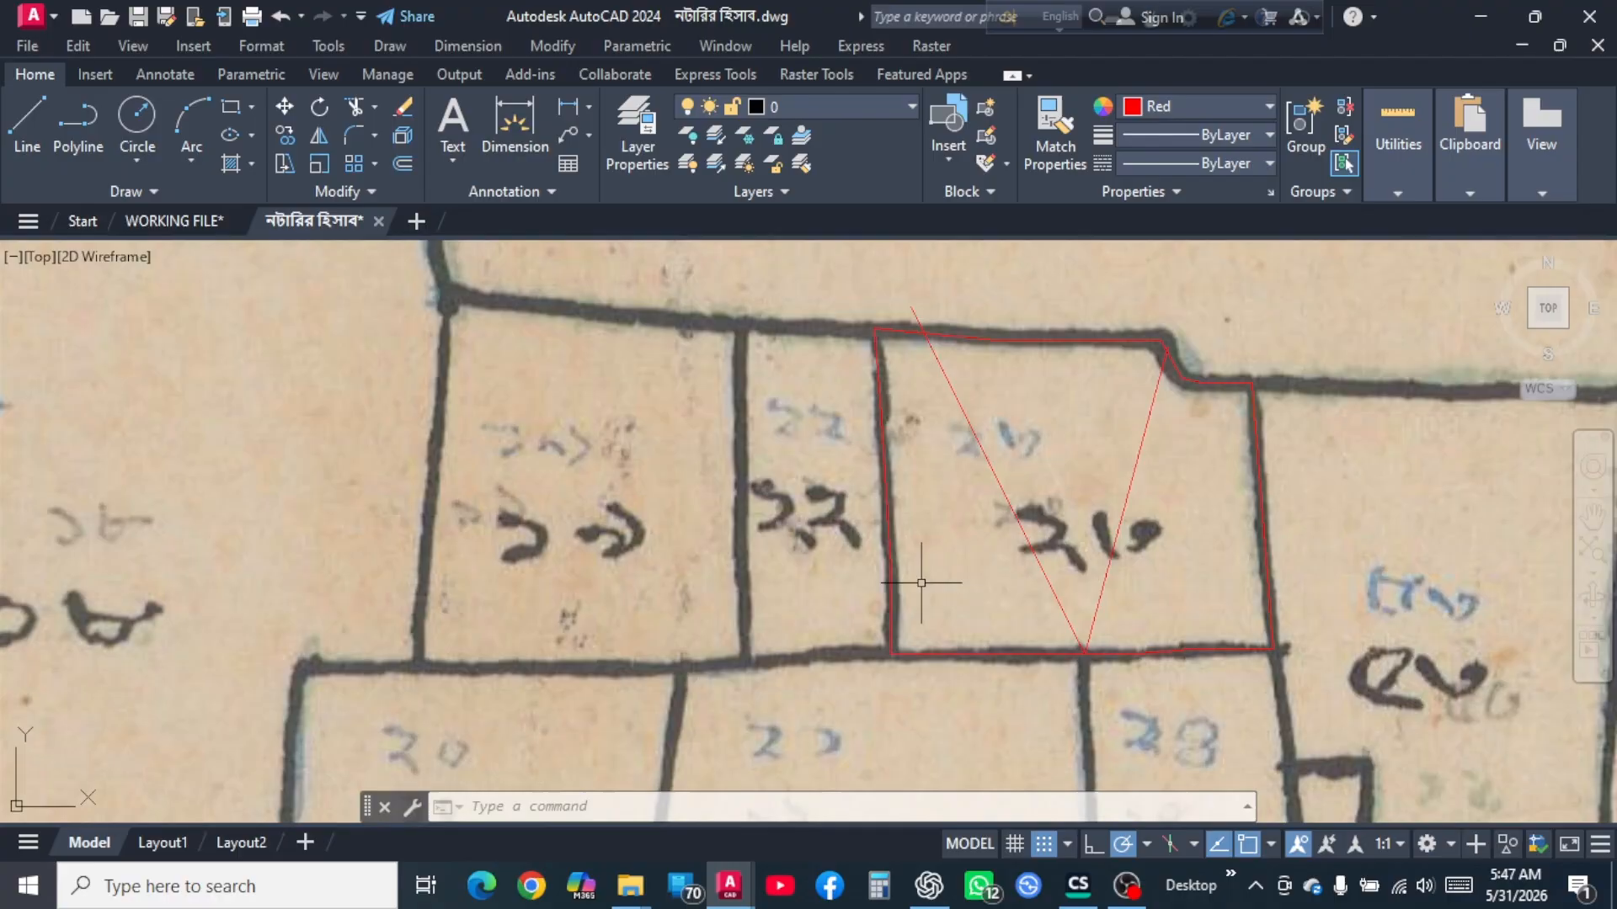
scroll(926, 573, "up", 3)
scroll(592, 609, "down", 3)
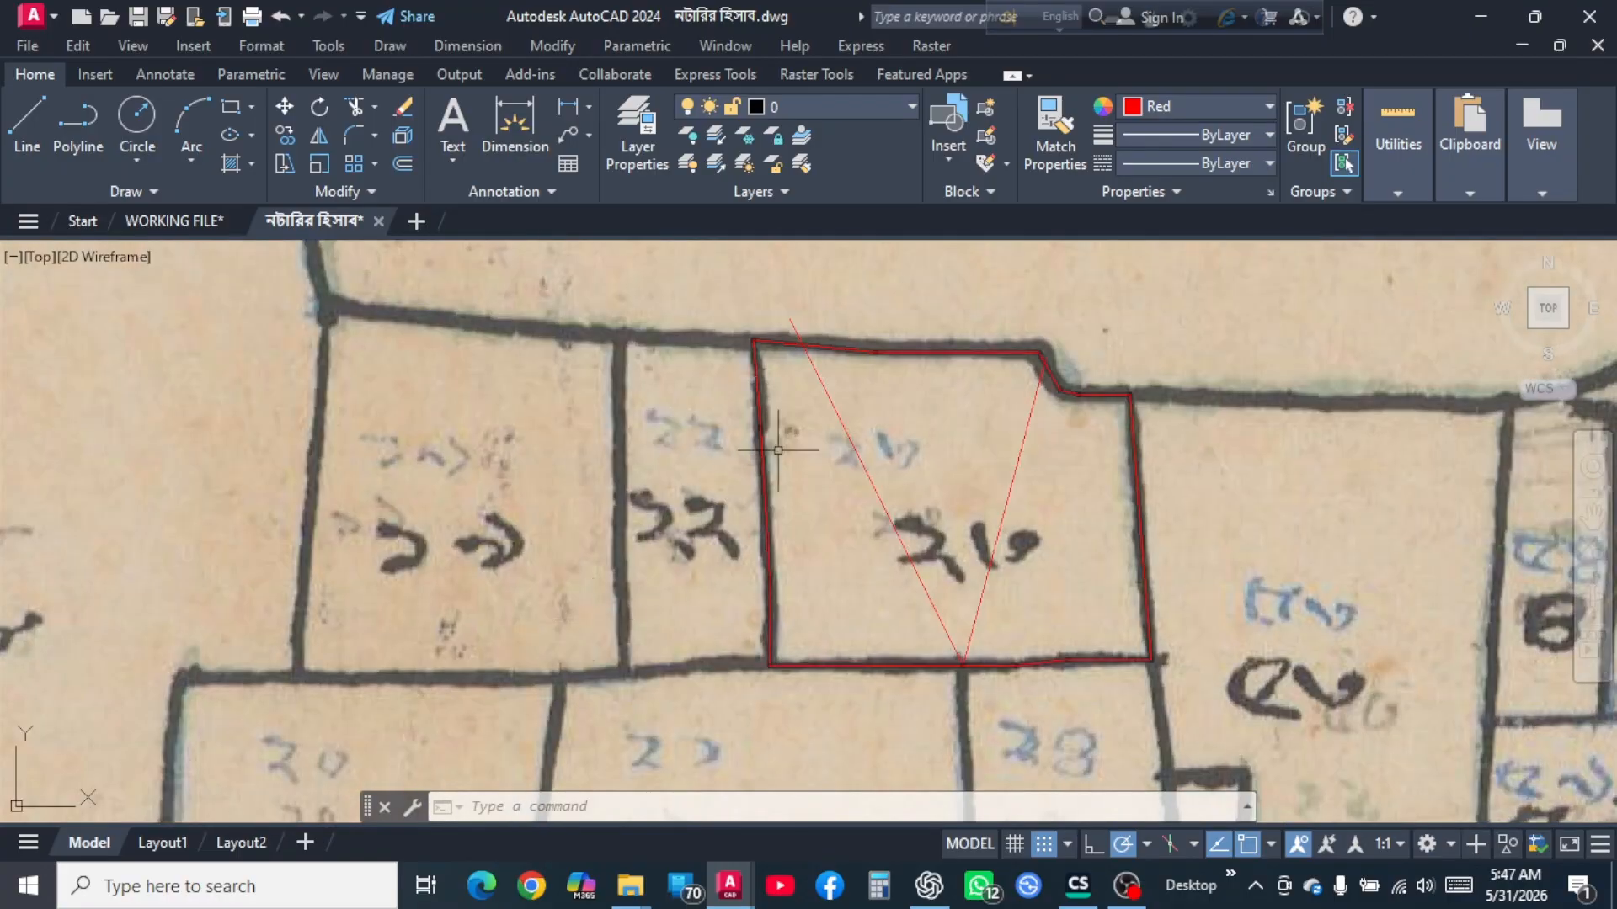
scroll(956, 527, "up", 2)
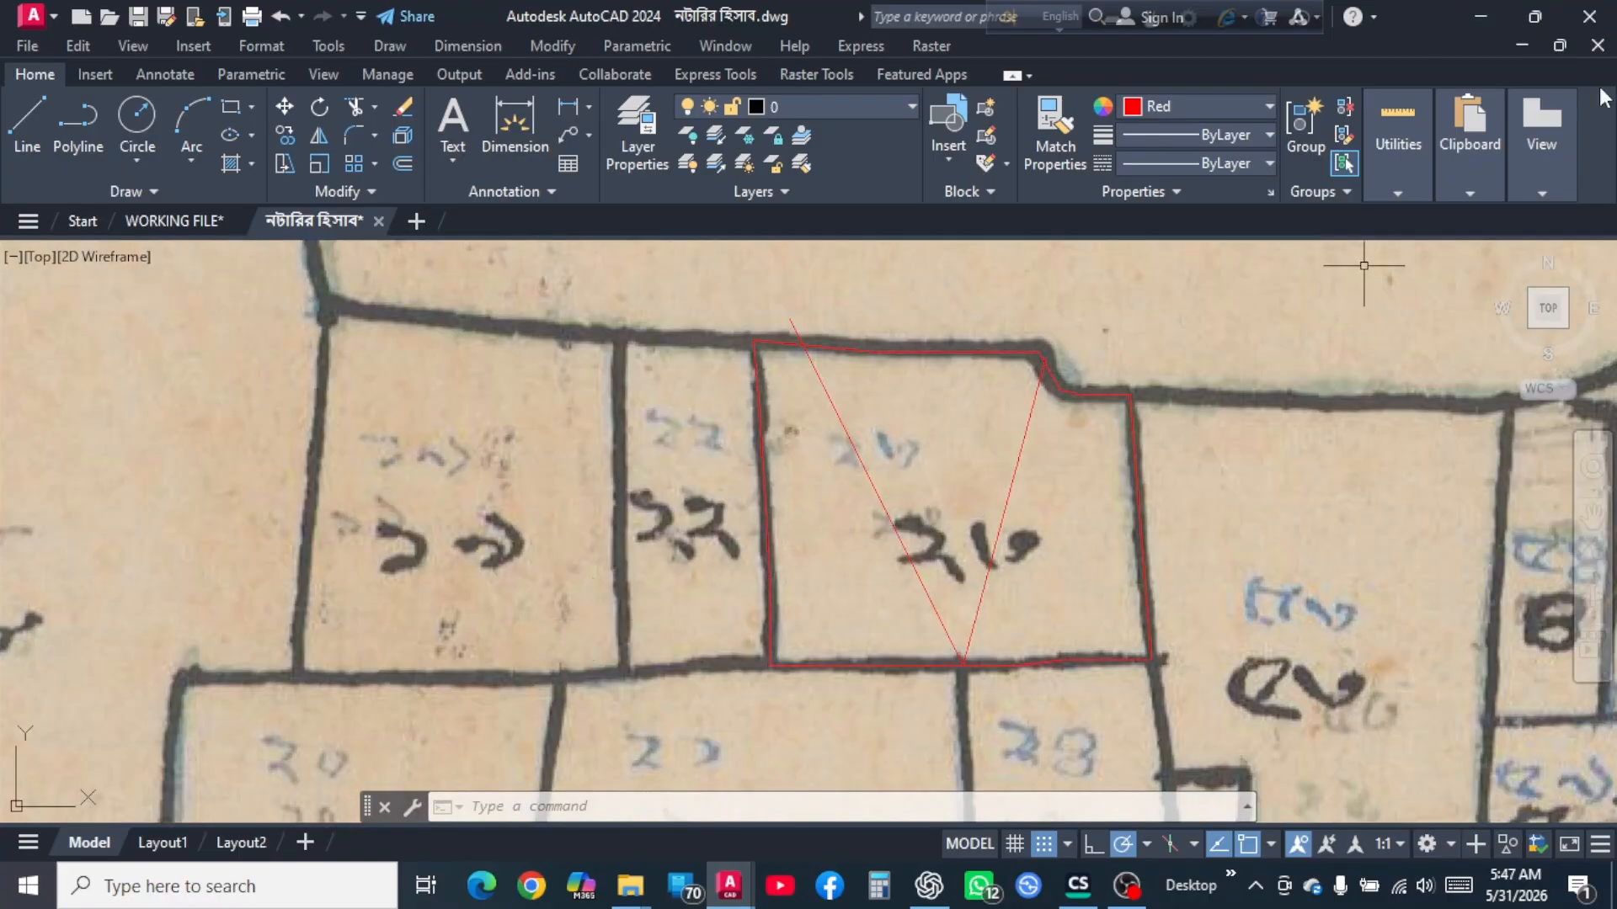
mouse_move(1381, 115)
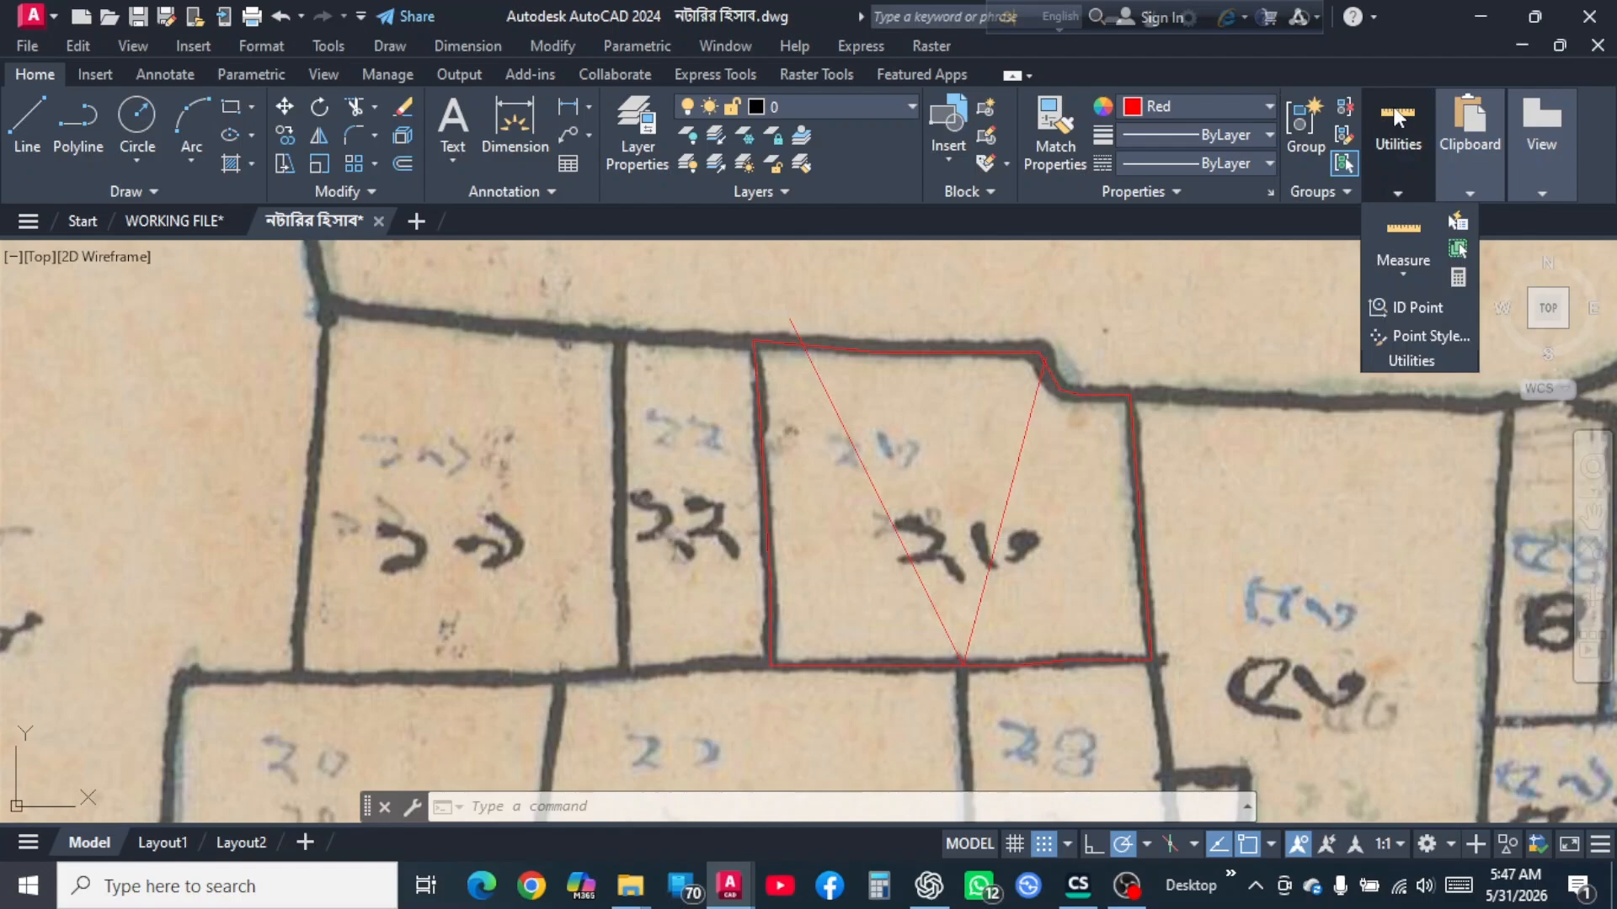
left_click(1405, 240)
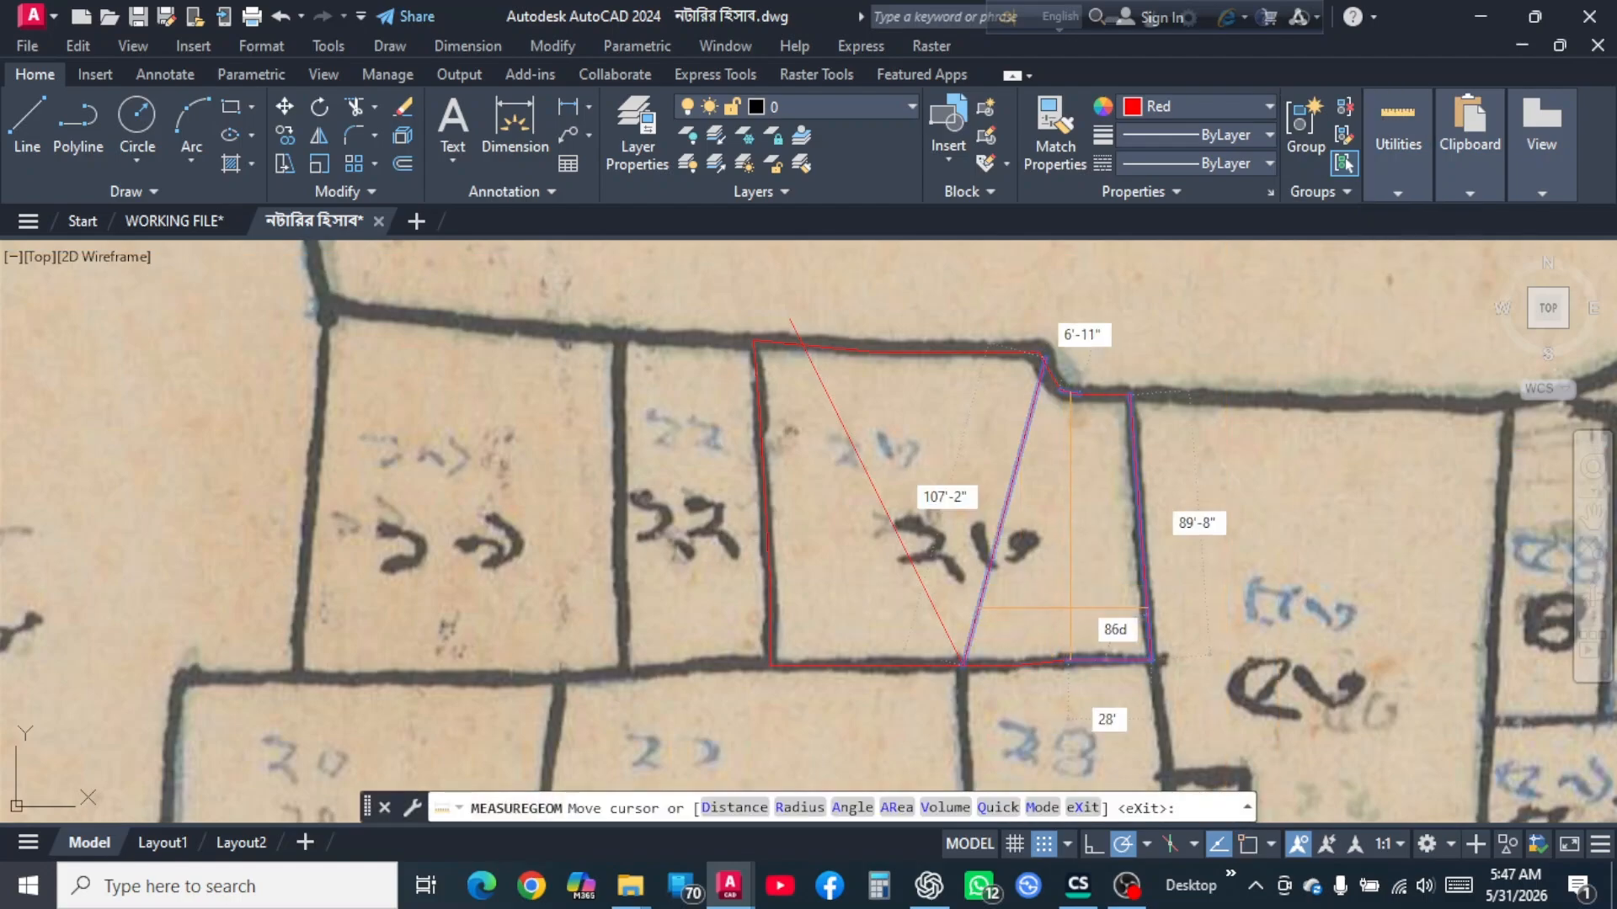
left_click(1071, 614)
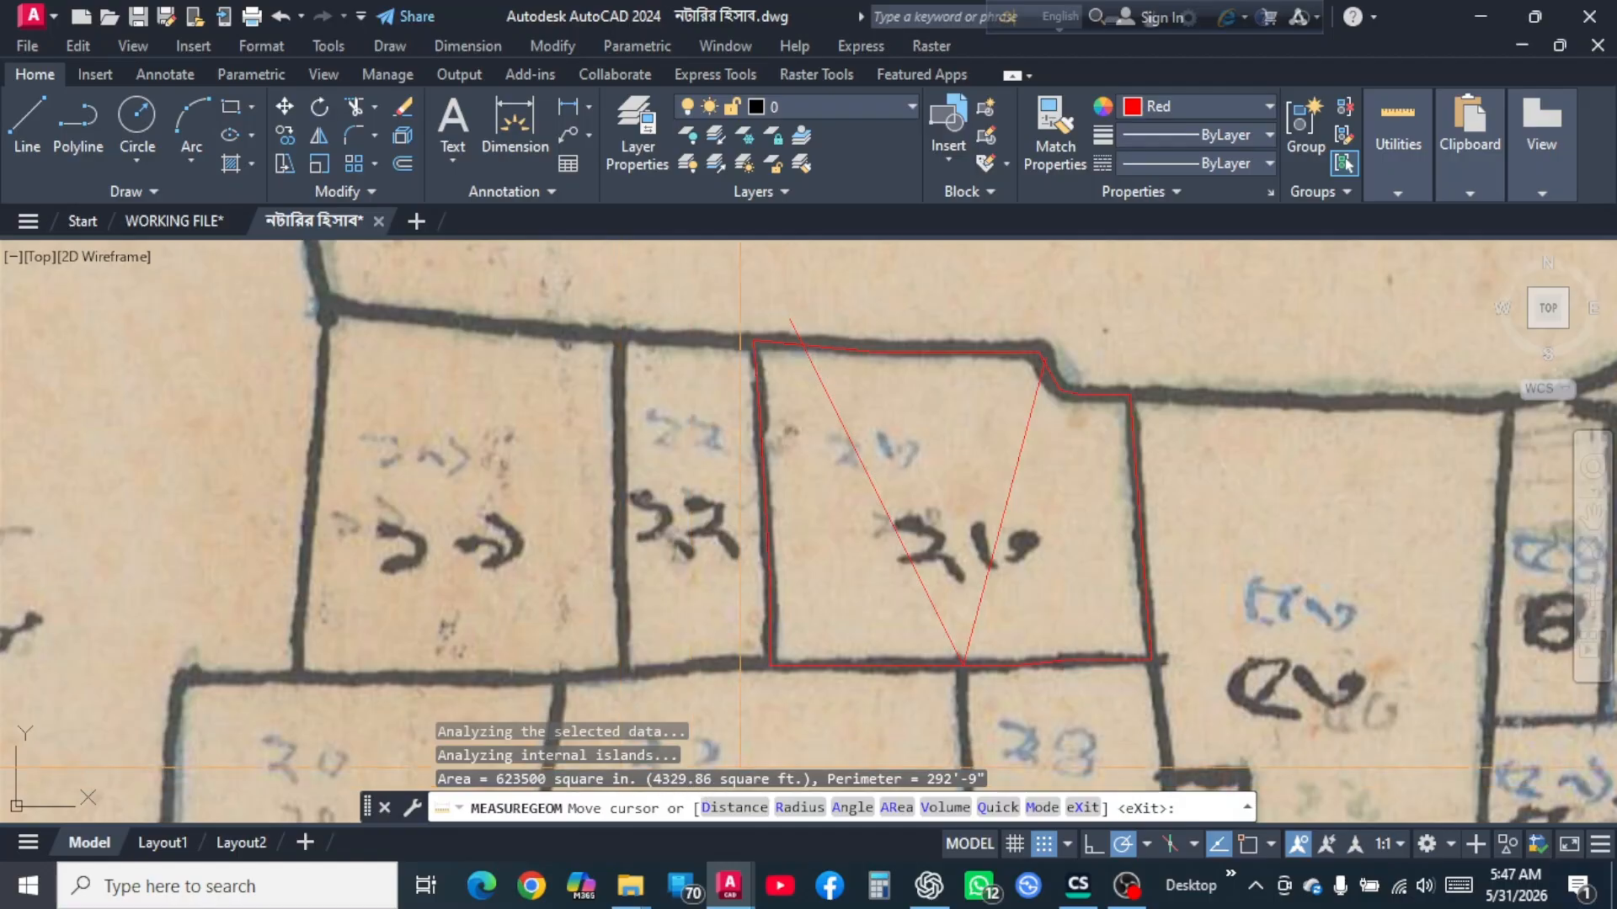
left_click(830, 493)
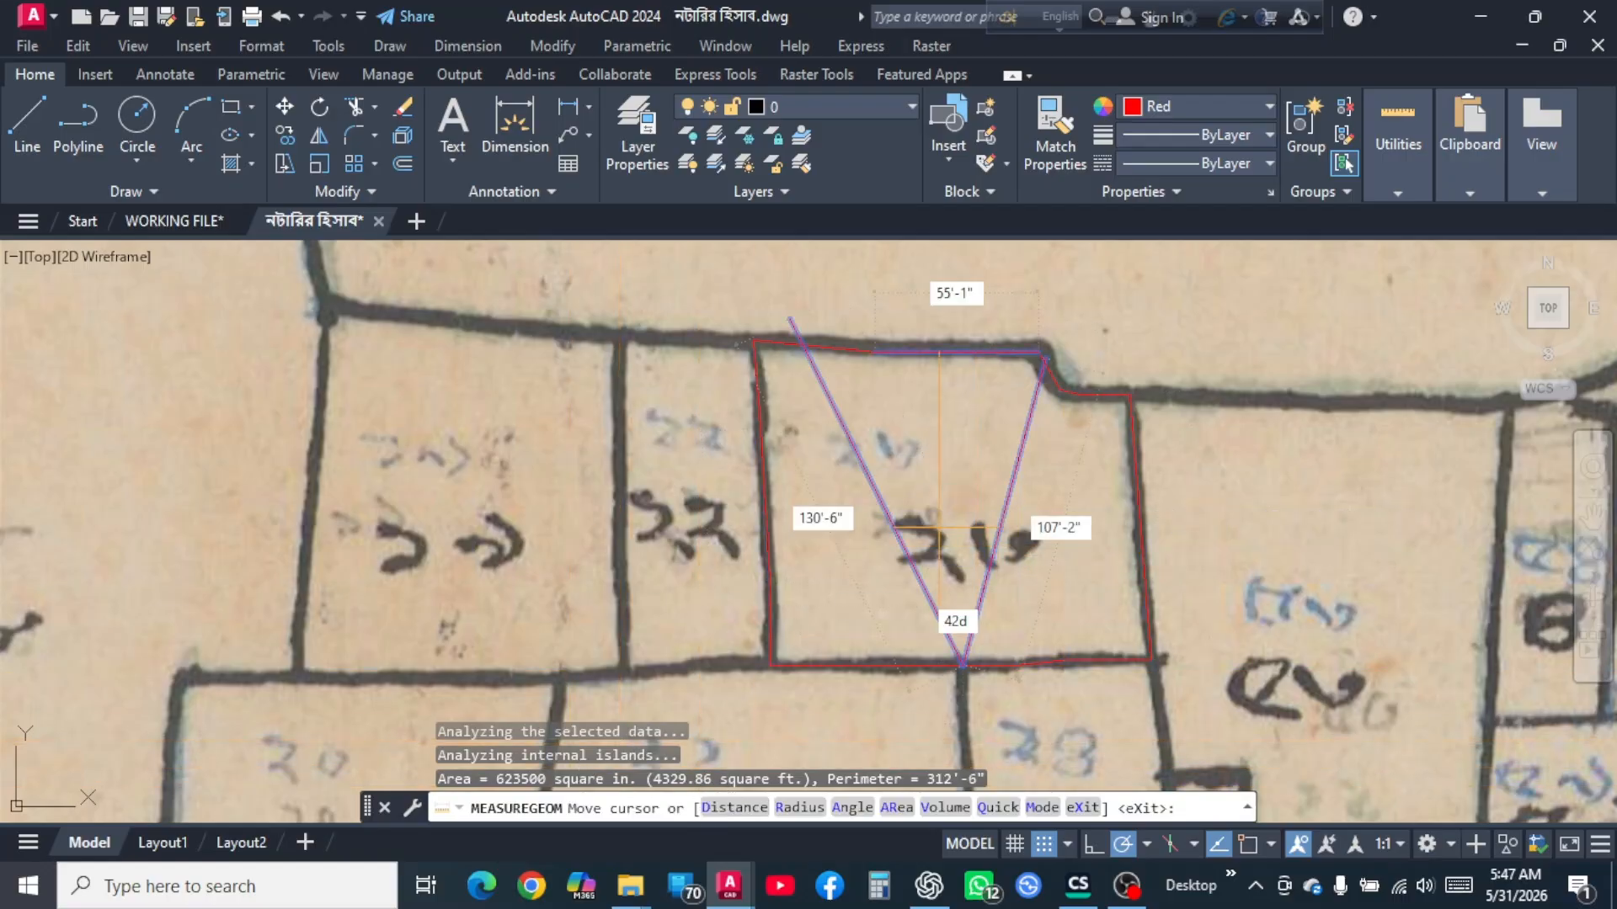
left_click(936, 539)
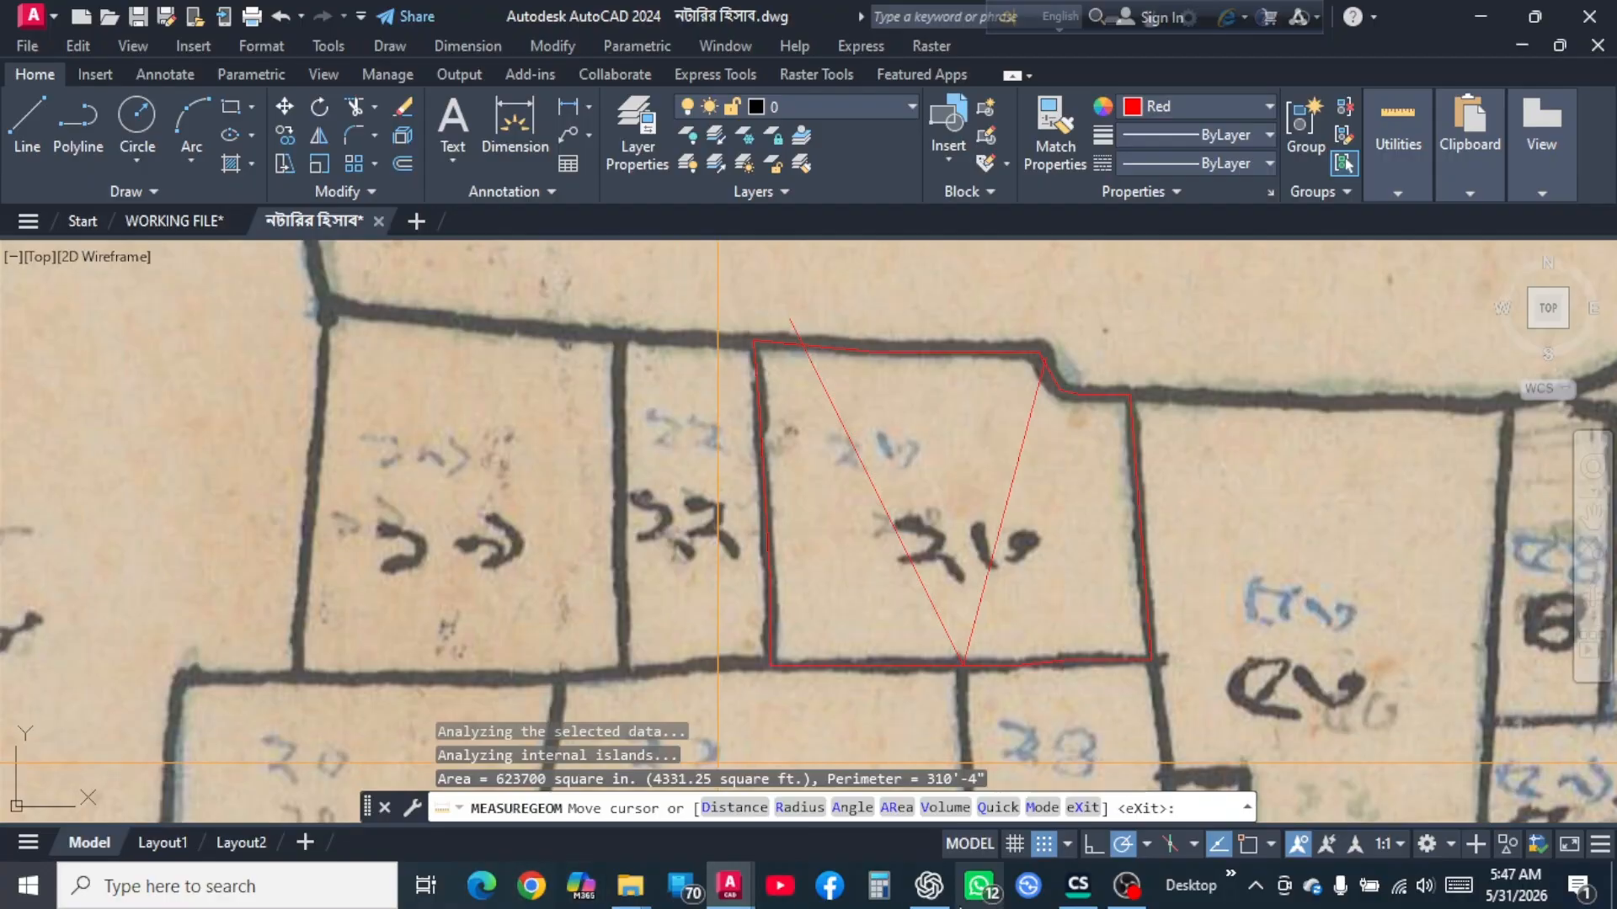
Convert the middle portion's area by dividing 4331.25 by 435.6 in the calculator, and return to the drawing.
left_click(884, 893)
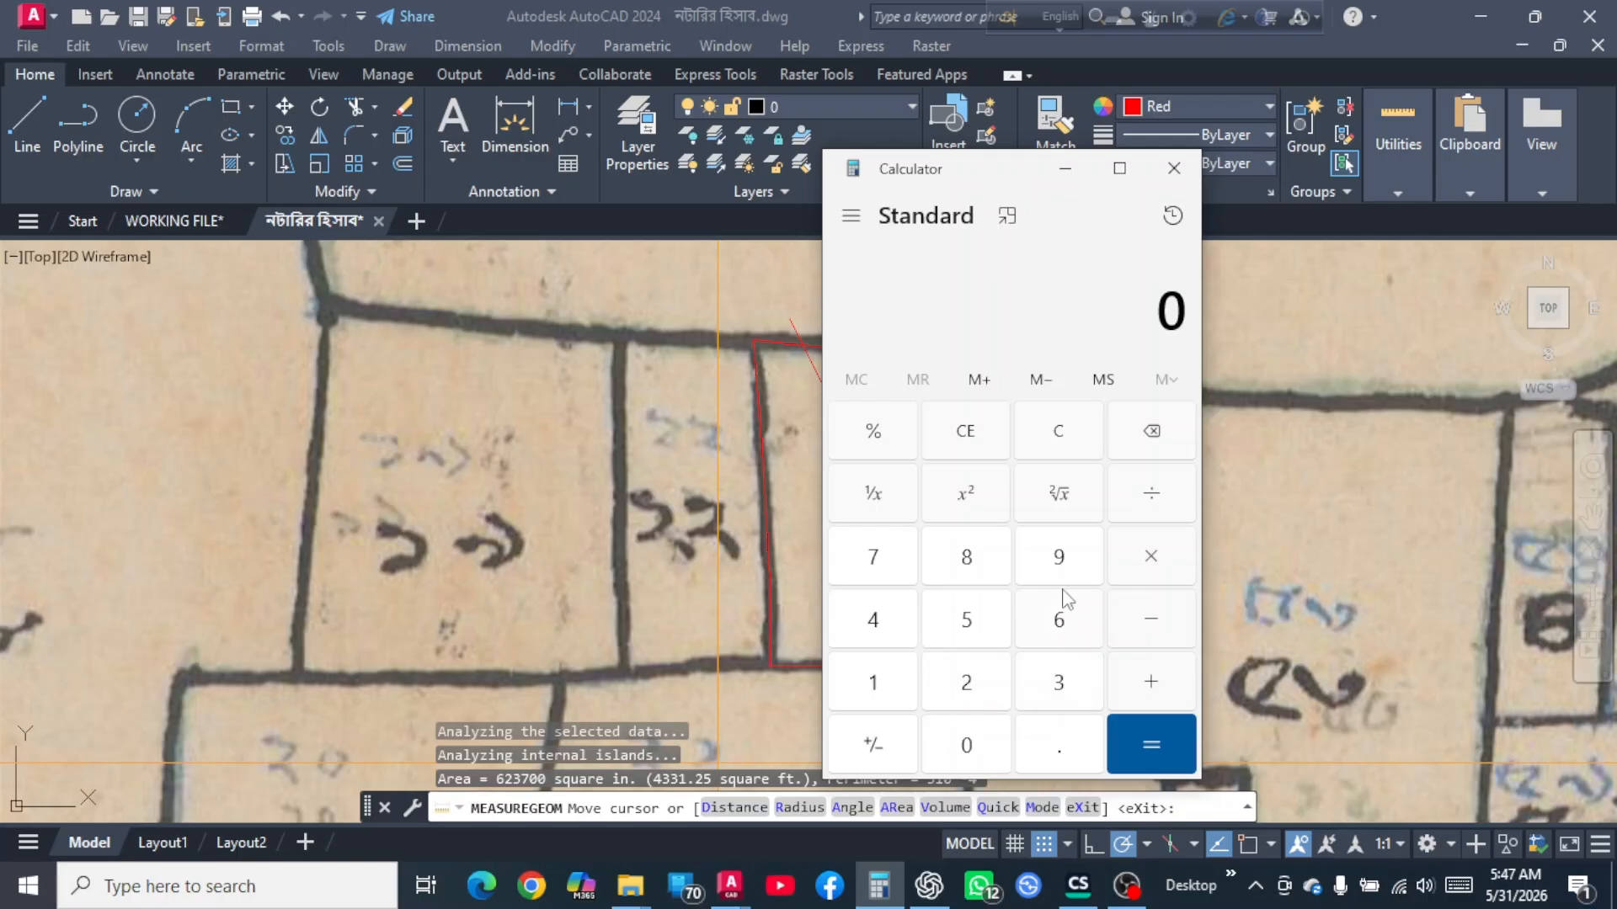
left_click(872, 621)
left_click(1063, 680)
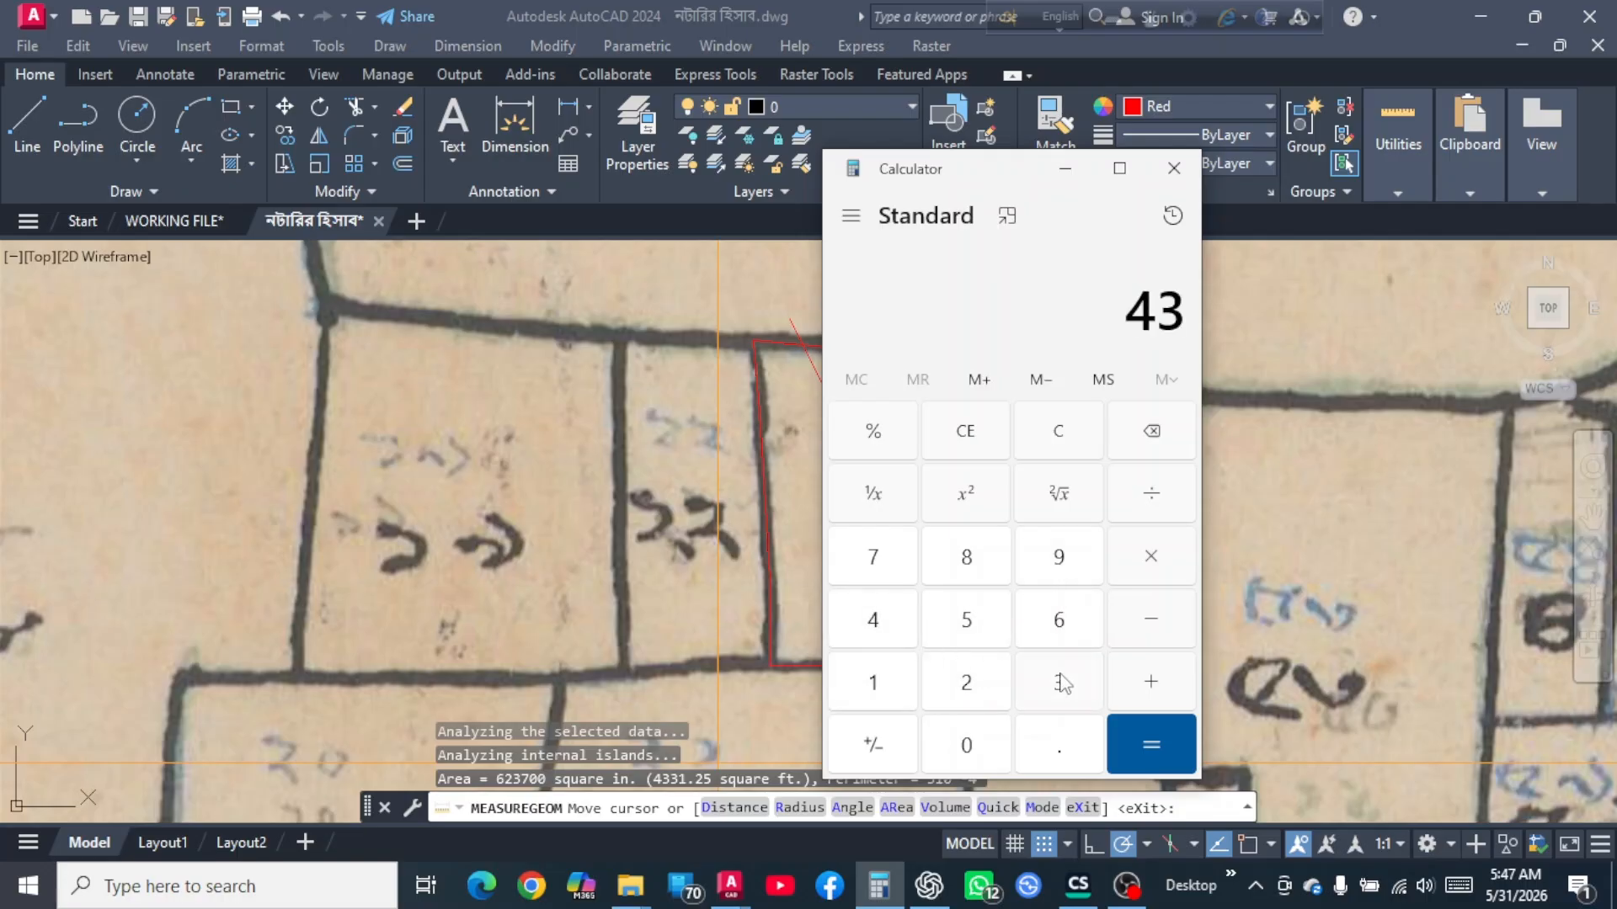
left_click(1063, 680)
left_click(884, 694)
left_click(1055, 758)
left_click(1058, 610)
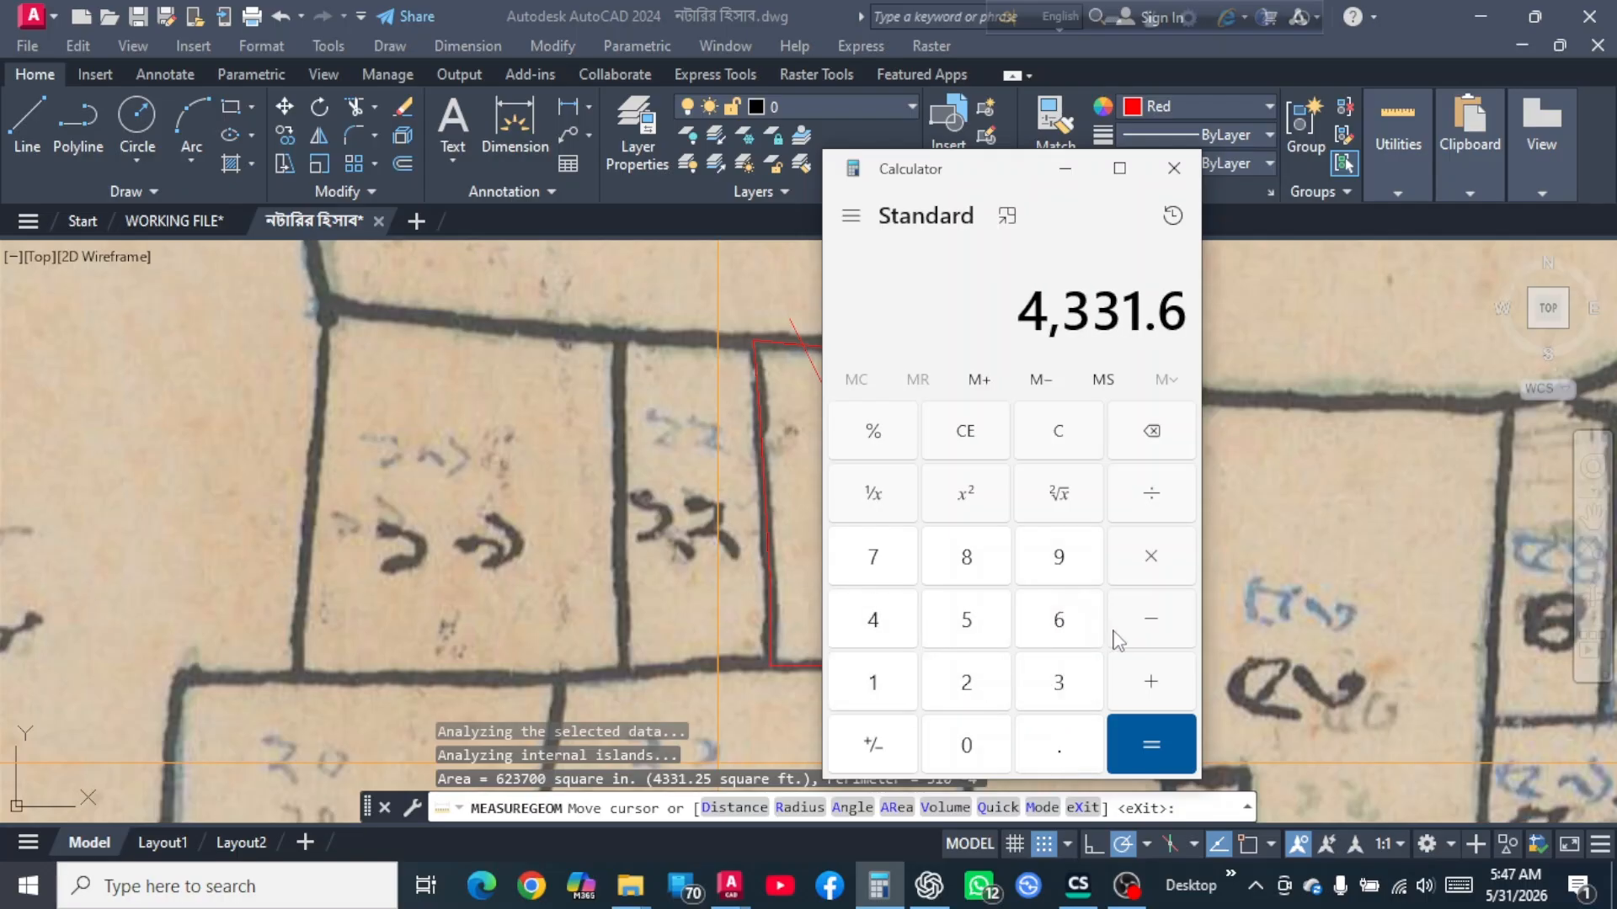
left_click(1154, 433)
left_click(952, 670)
left_click(974, 615)
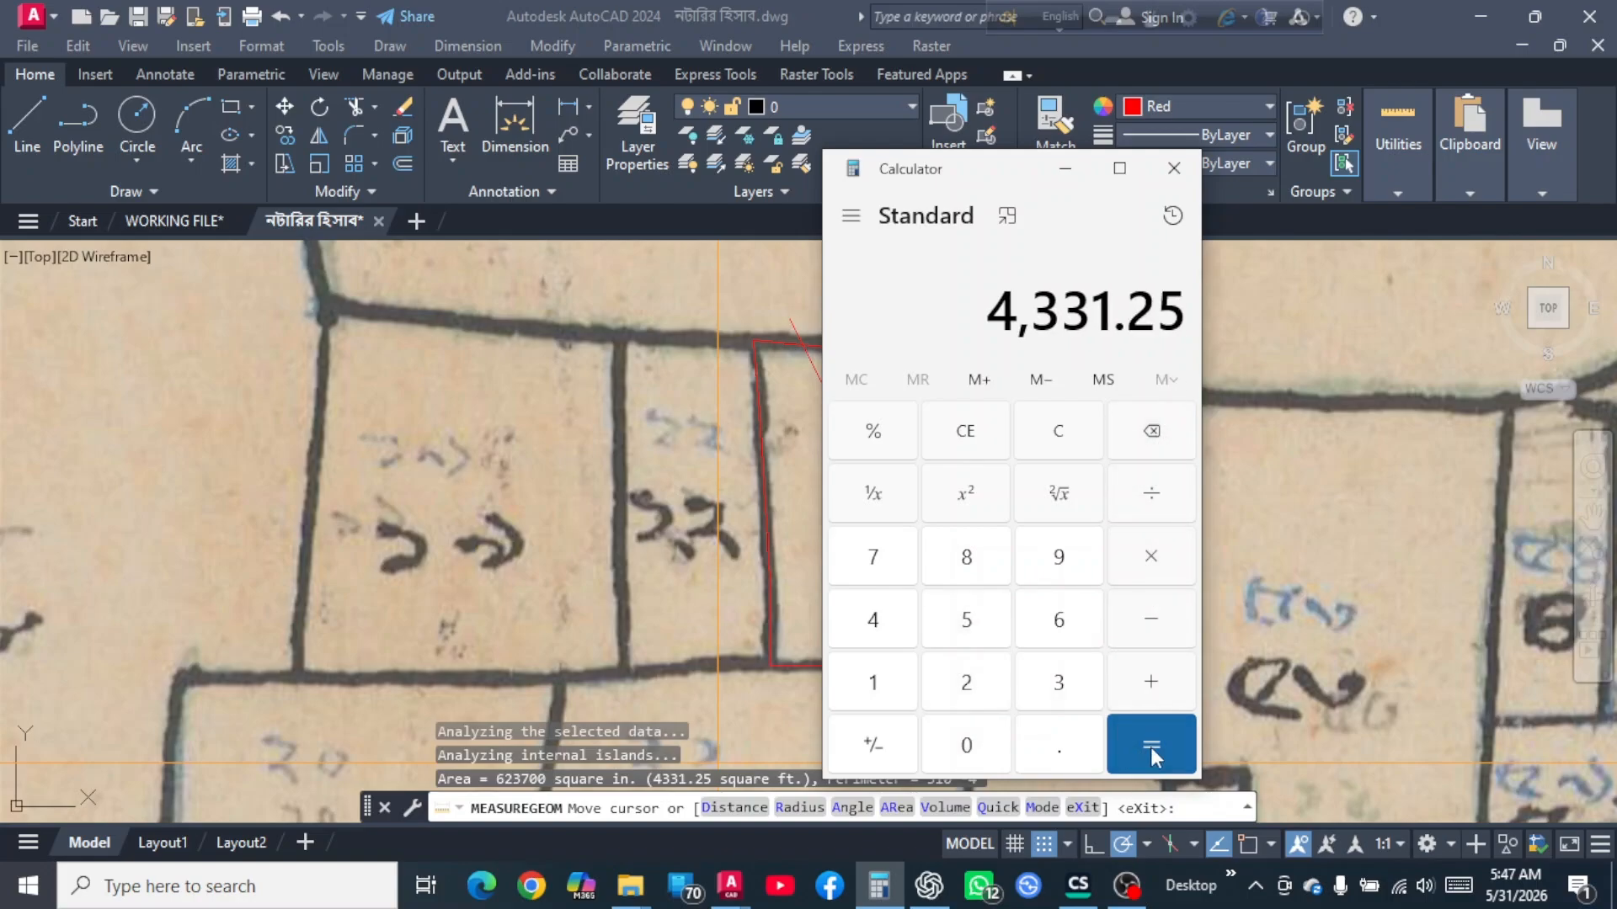
left_click(1154, 503)
left_click(867, 614)
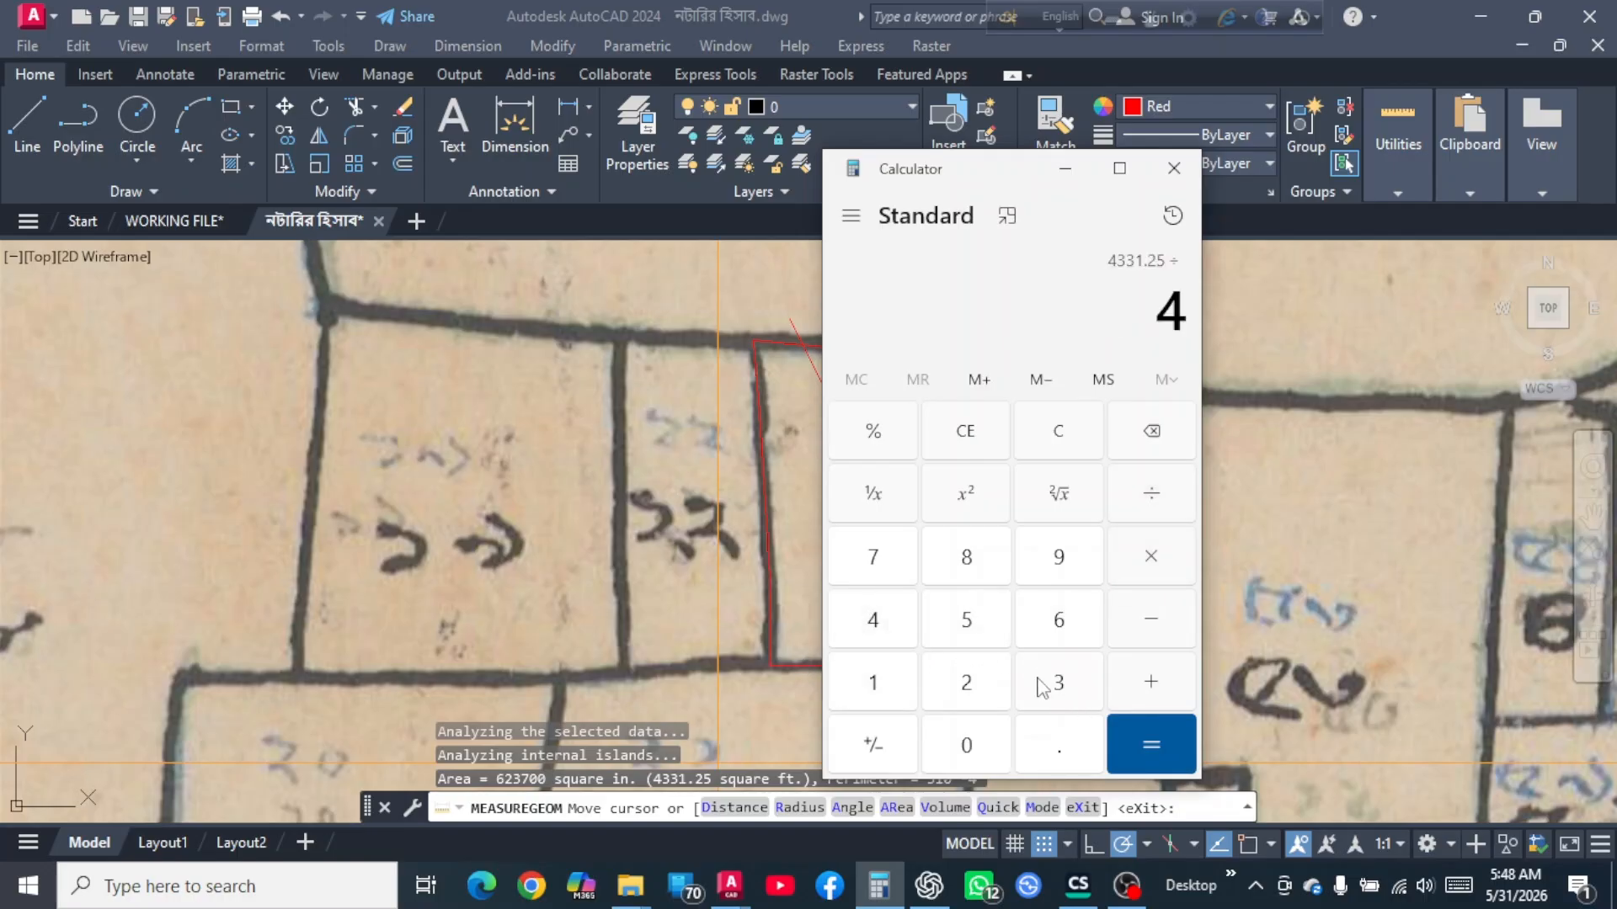
left_click(1046, 686)
left_click(993, 615)
left_click(1059, 745)
left_click(1061, 619)
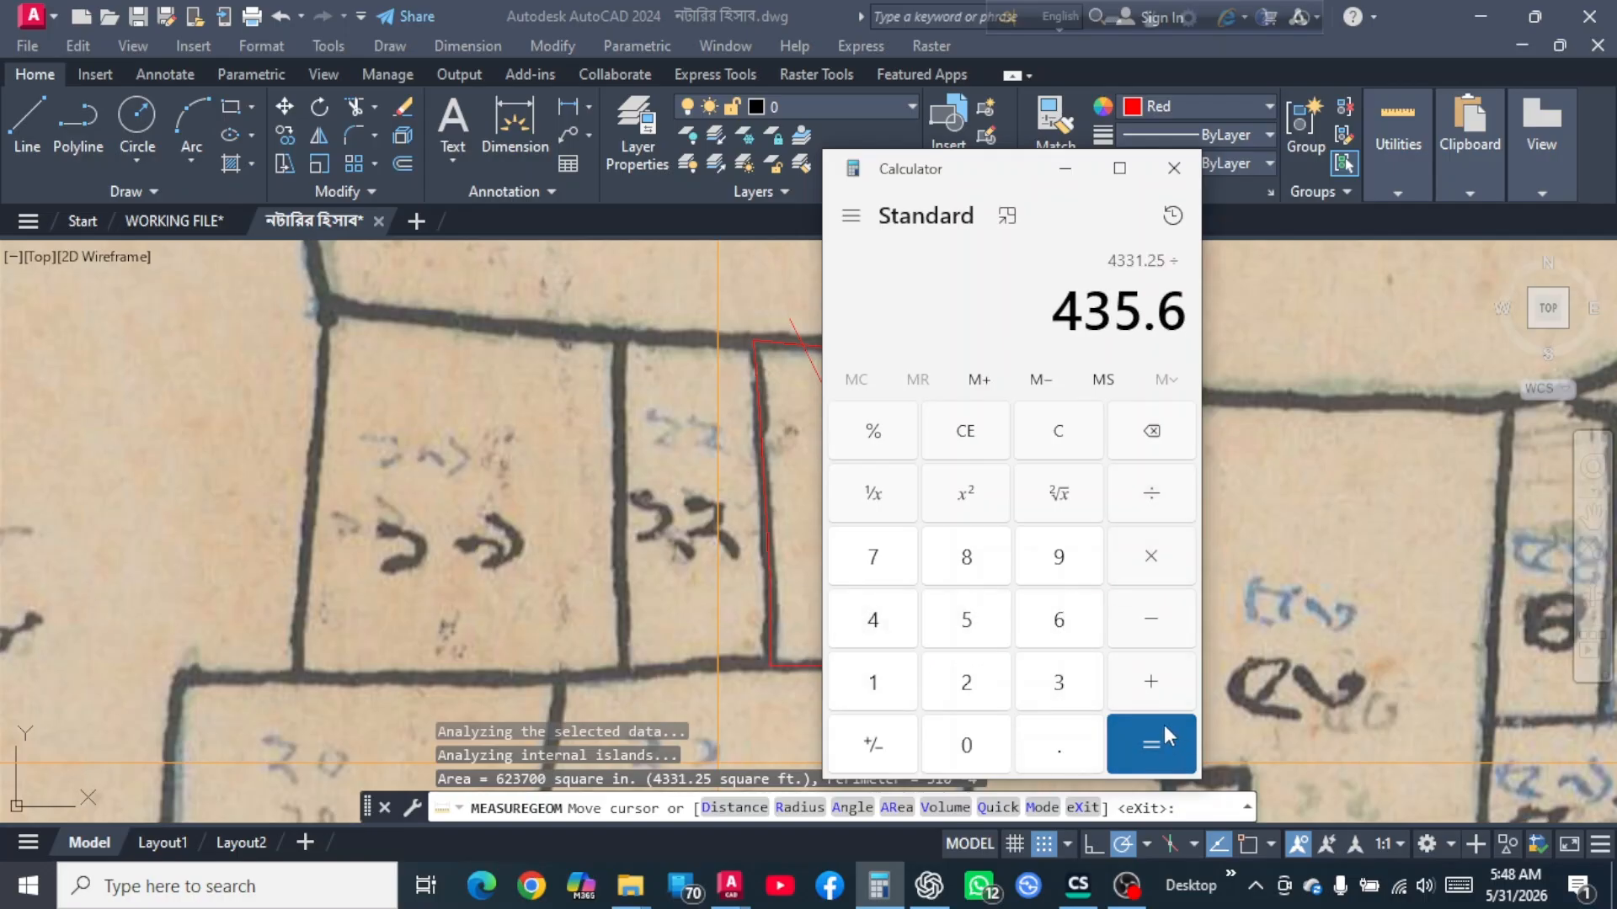
left_click(1167, 740)
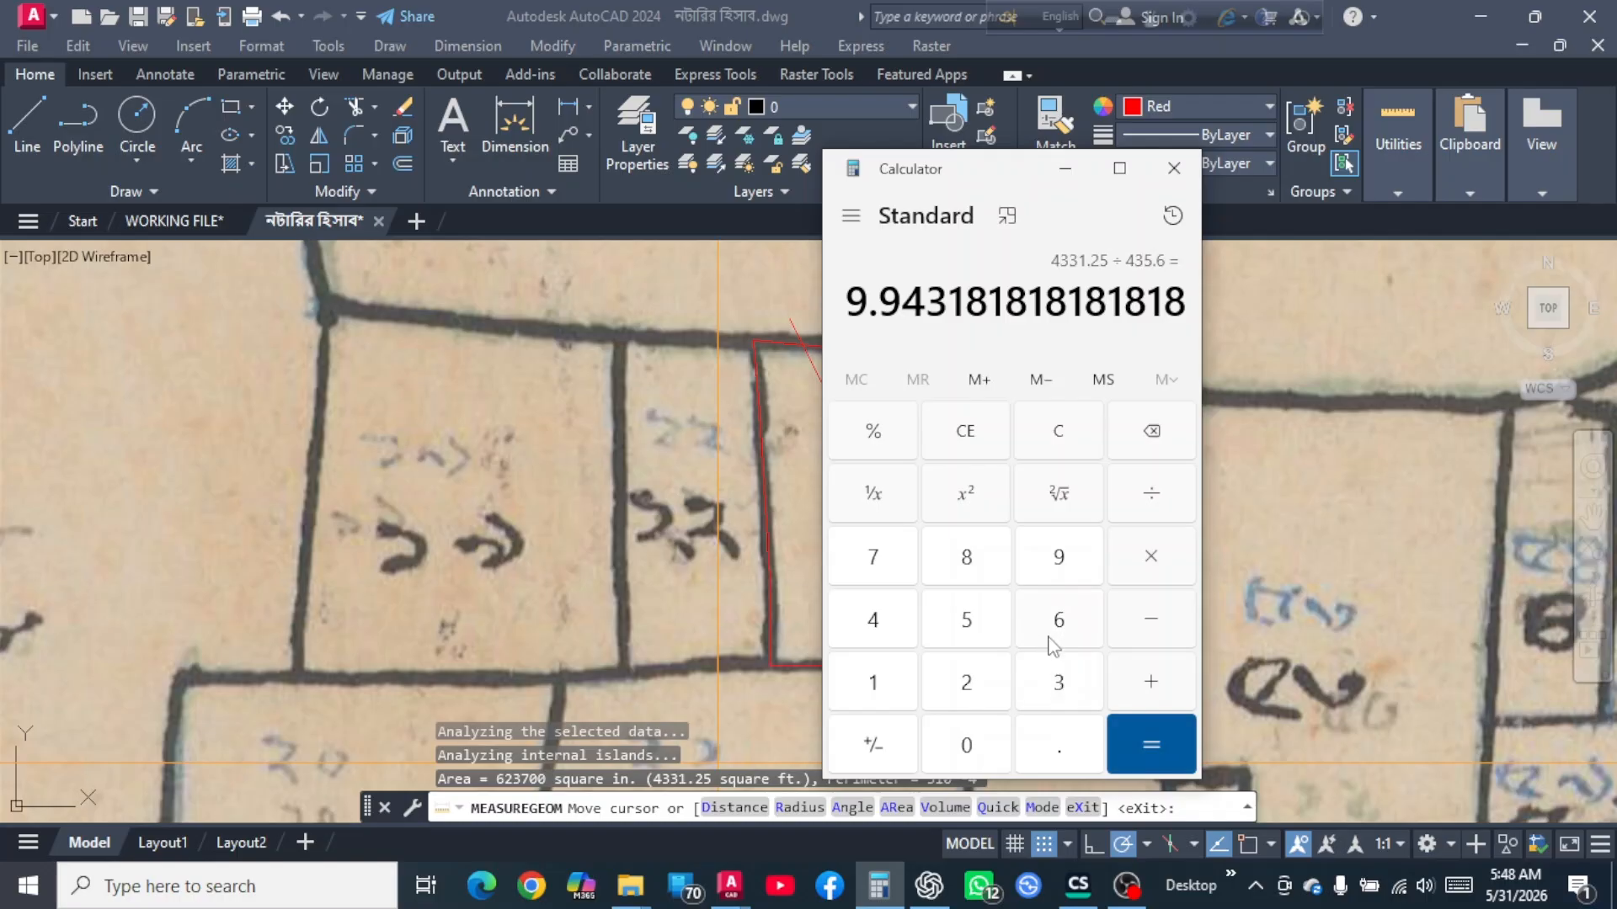
left_click(1065, 169)
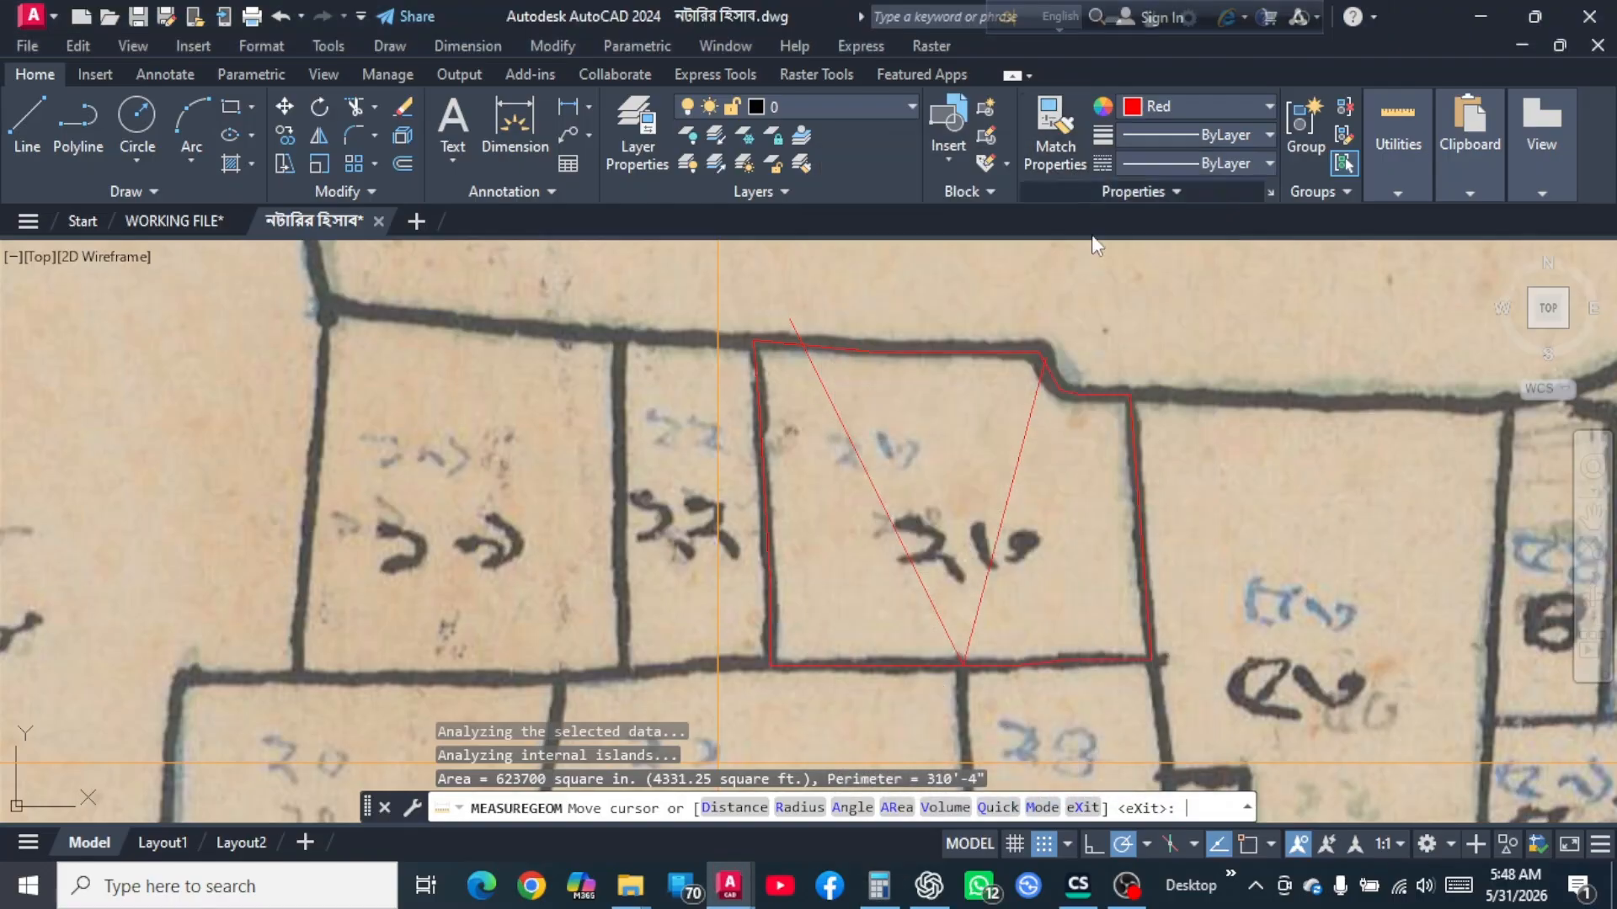
scroll(968, 530, "up", 3)
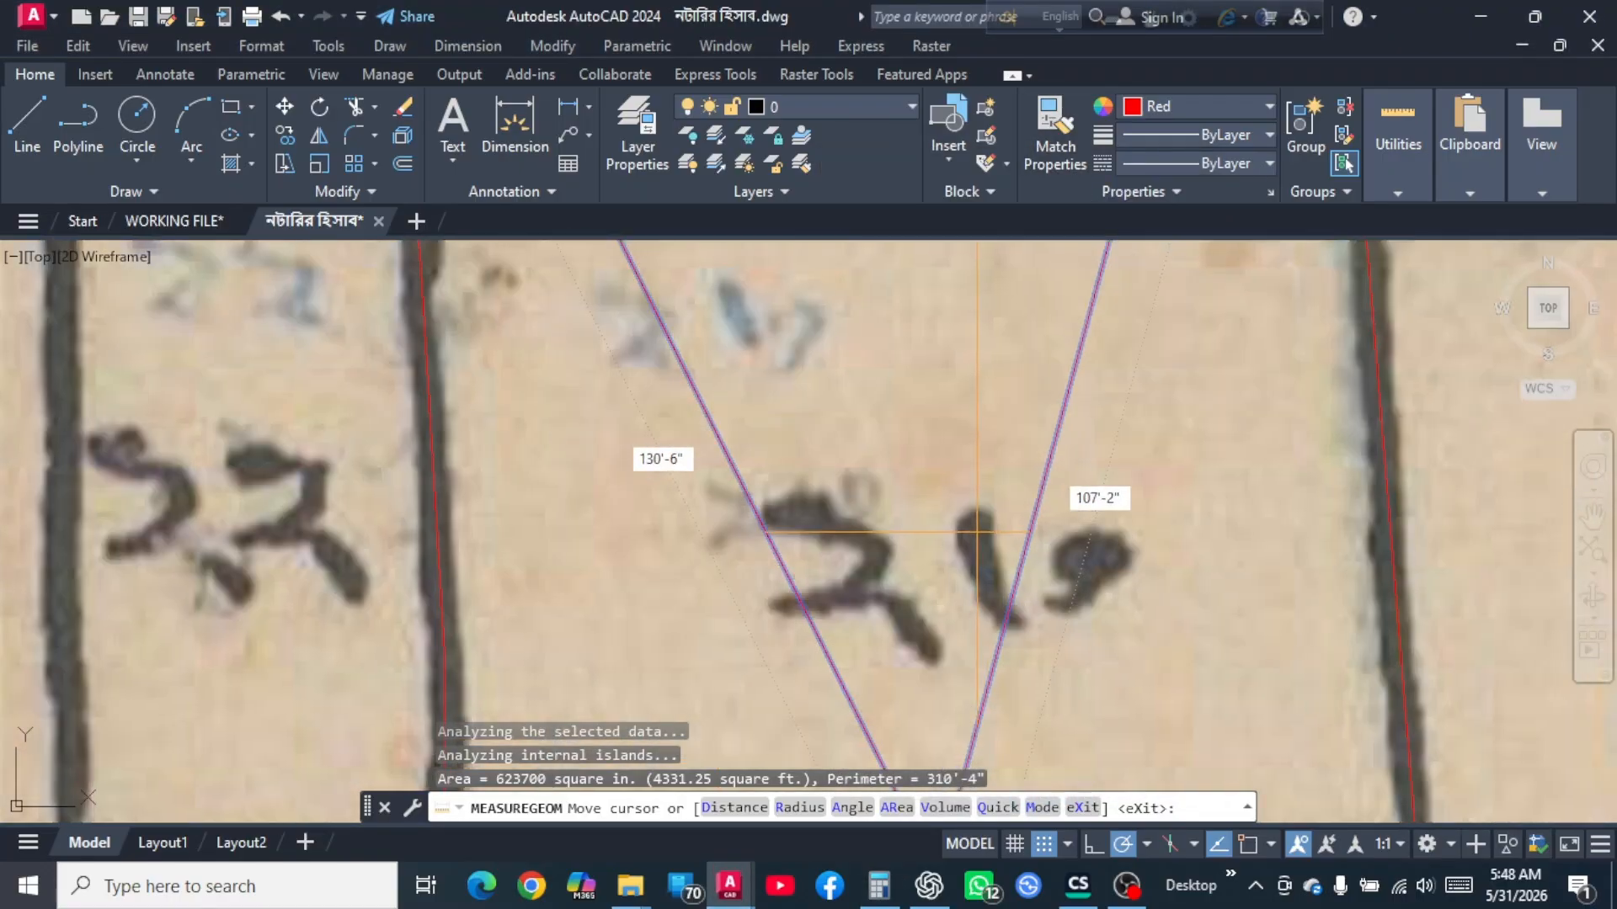
scroll(969, 531, "down", 5)
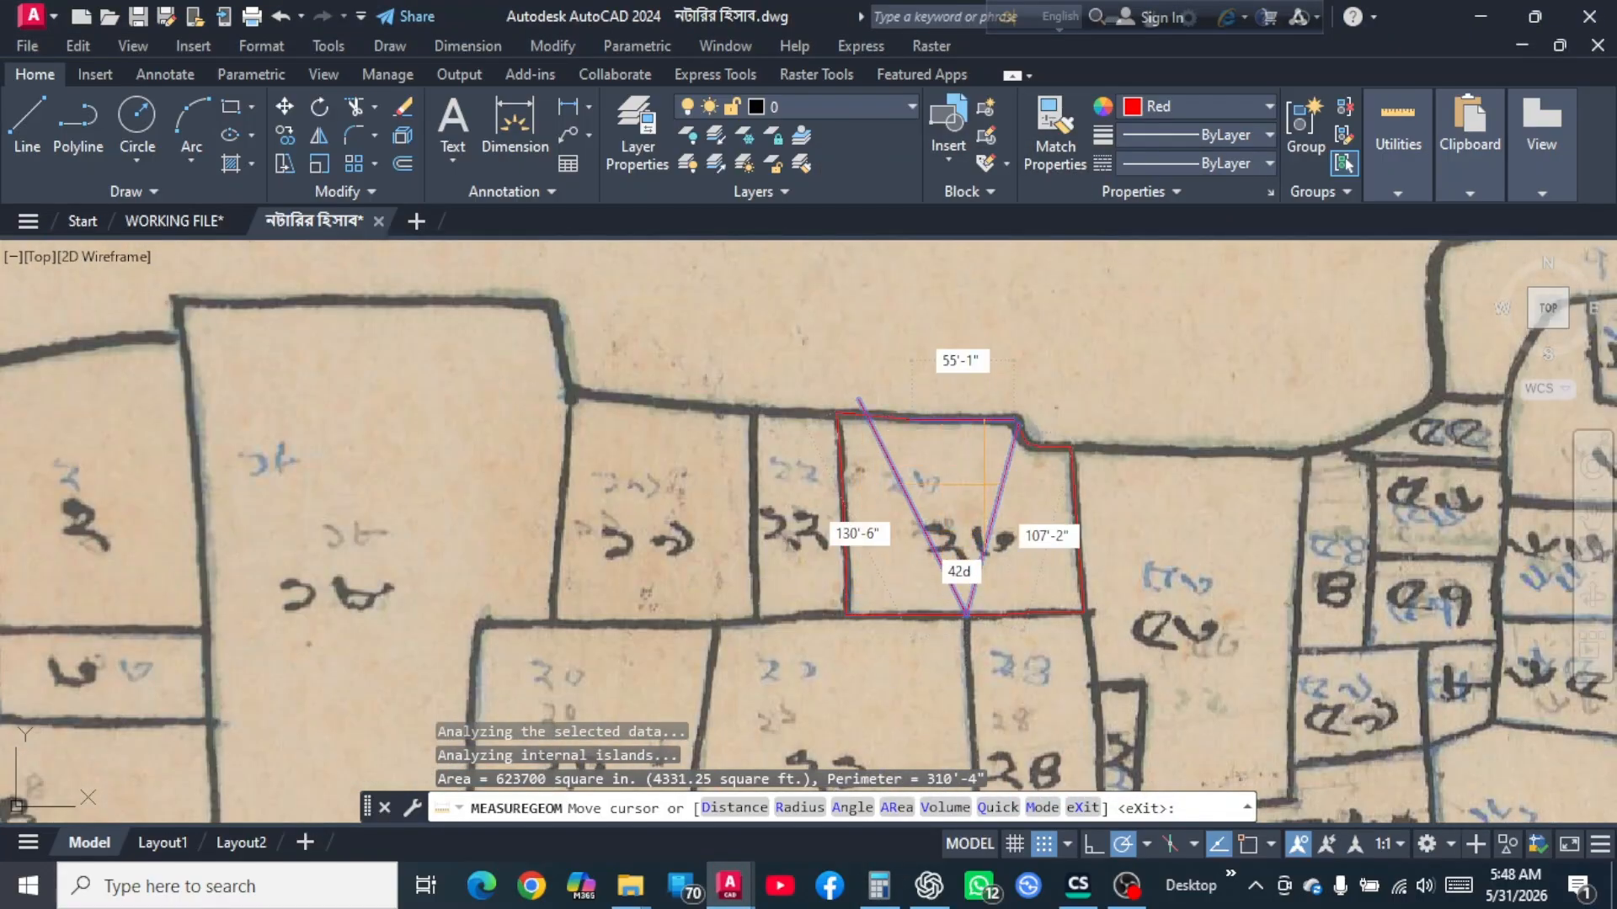